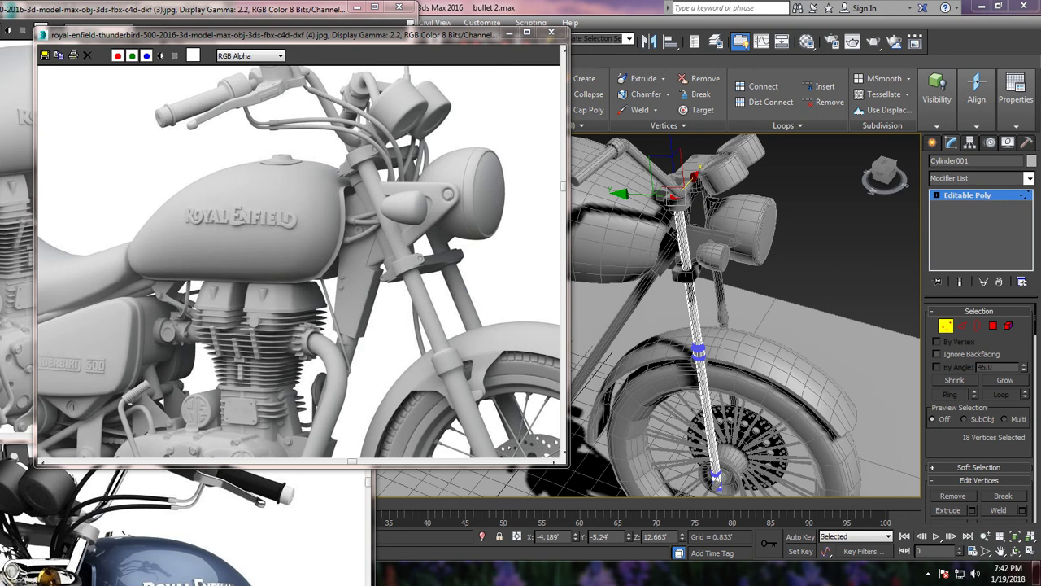
- In Notepad, delete the two closing lines, change 'Part 4' to 'Part 5', and minimize
left_click(287, 580)
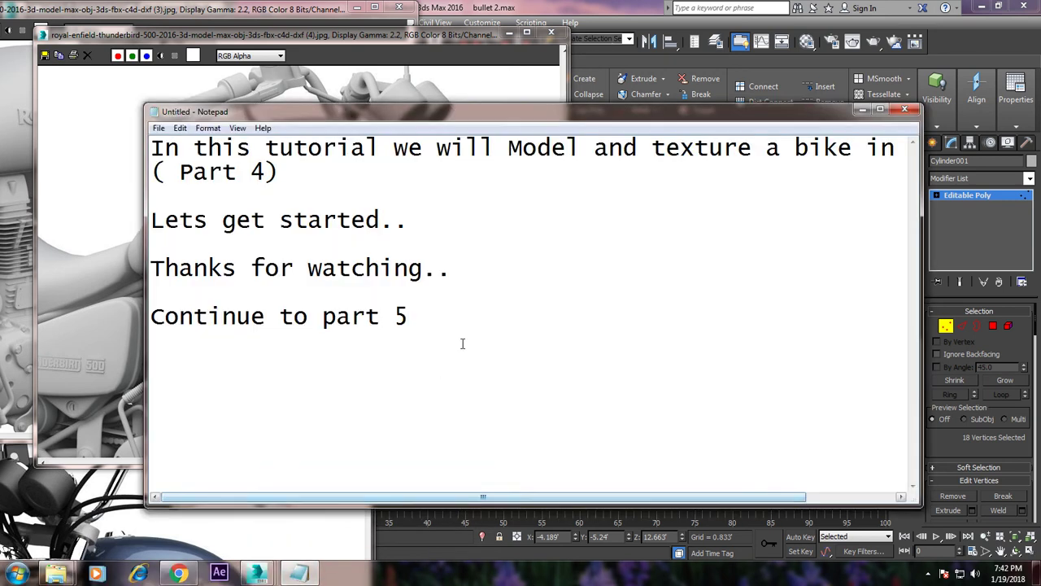
left_click_drag(462, 344, 138, 277)
key("Delete")
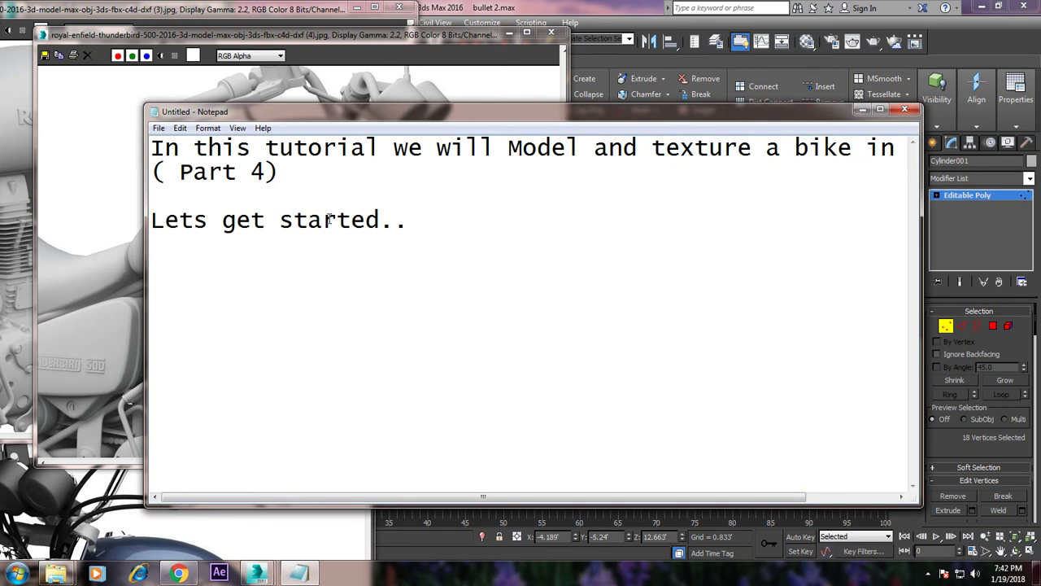
left_click_drag(263, 173, 237, 173)
type("5")
left_click(241, 172)
left_click(862, 109)
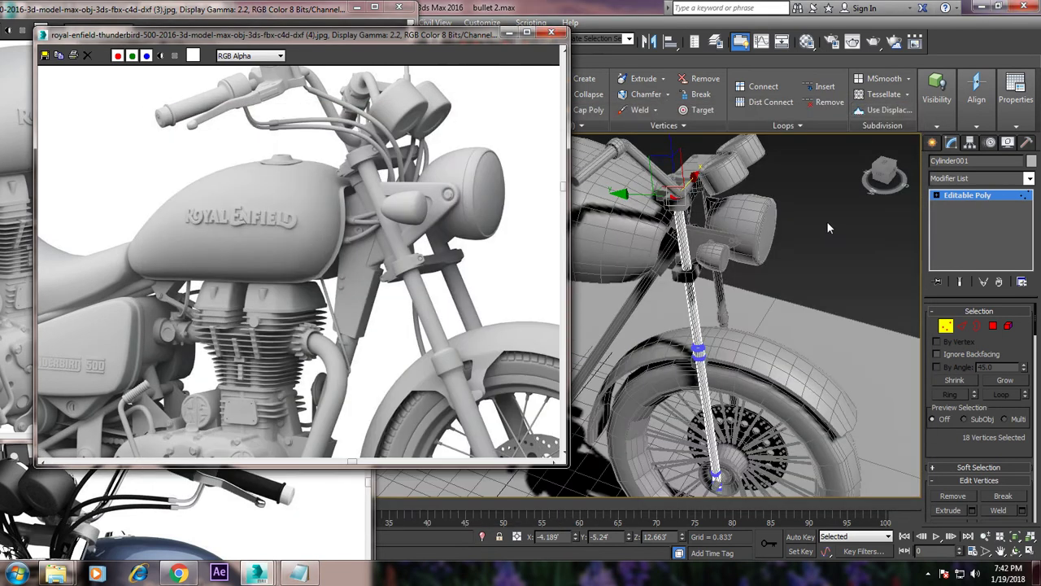
- Select the upper handlebar at Vertex level and pick the vertices at its end
mouse_move(786, 256)
middle_mouse_down("alt")
mouse_move(692, 235)
mouse_move(721, 246)
middle_mouse_up("alt")
scroll(725, 258, "up", 3)
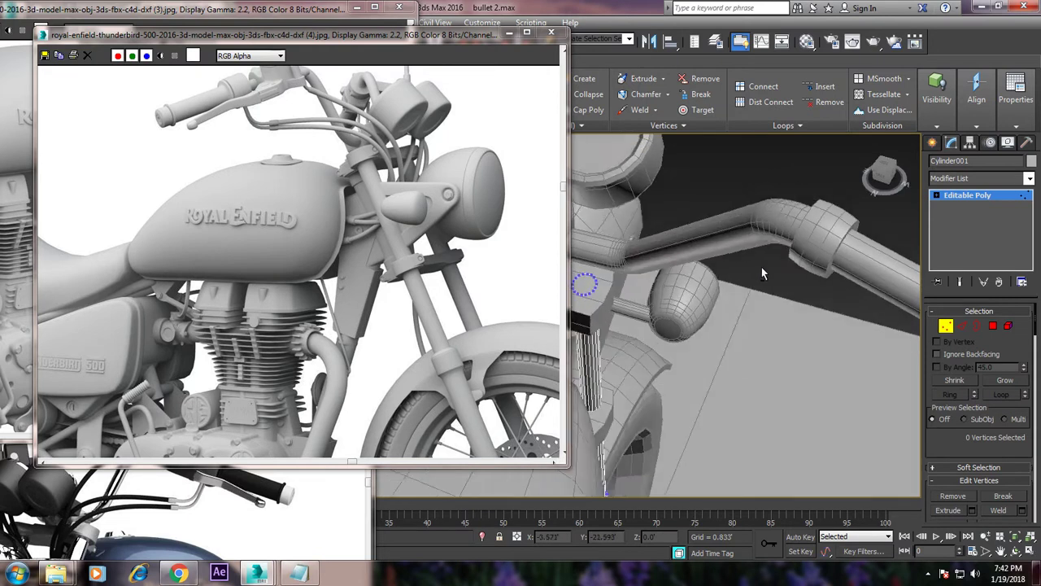
scroll(730, 256, "up", 3)
scroll(732, 262, "down", 4)
left_click(716, 244)
key("1")
left_click_drag(730, 242, 773, 281)
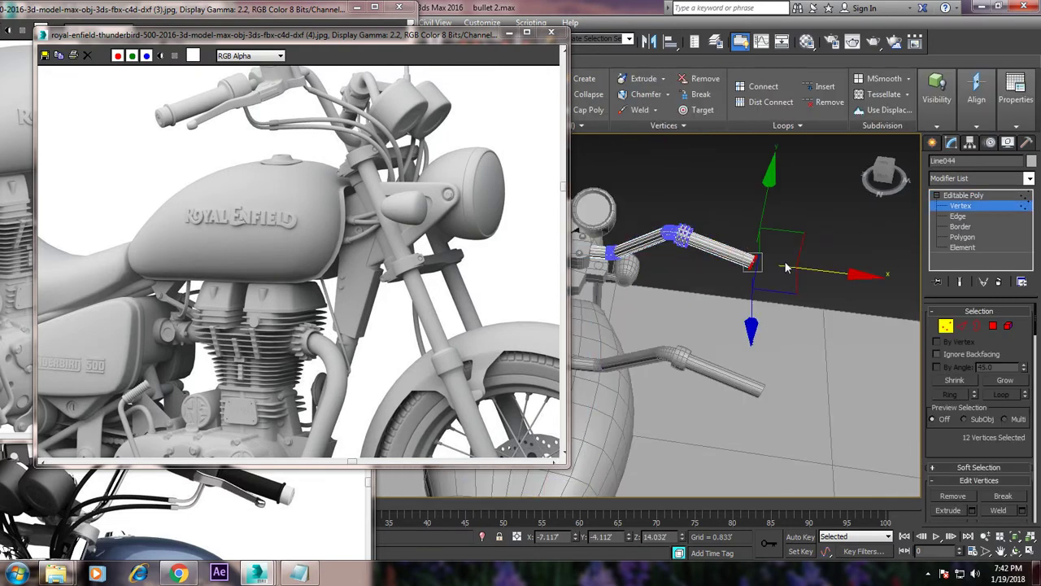
- Orbit toward the grip and move one reference image window down-left
scroll(785, 265, "up", 4)
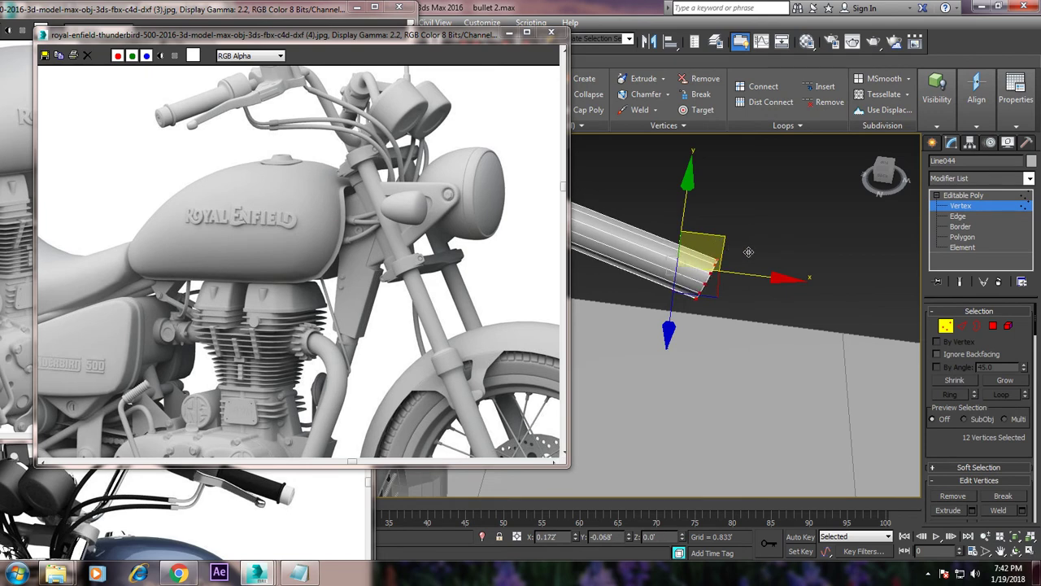
scroll(747, 251, "down", 4)
scroll(748, 251, "up", 2)
scroll(752, 250, "up", 1)
scroll(757, 250, "up", 2)
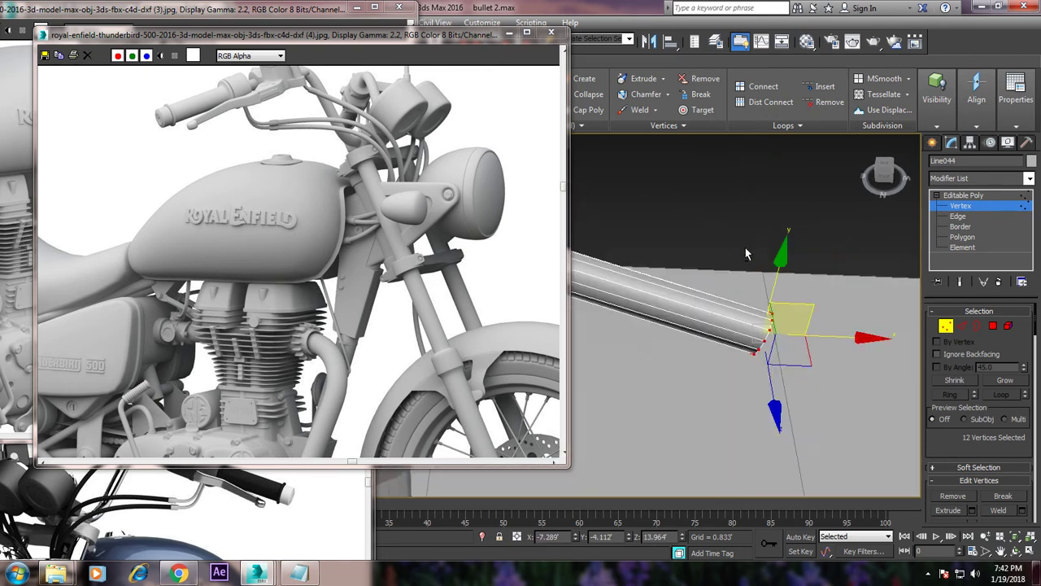
middle_click_drag(756, 251, 775, 257, "alt")
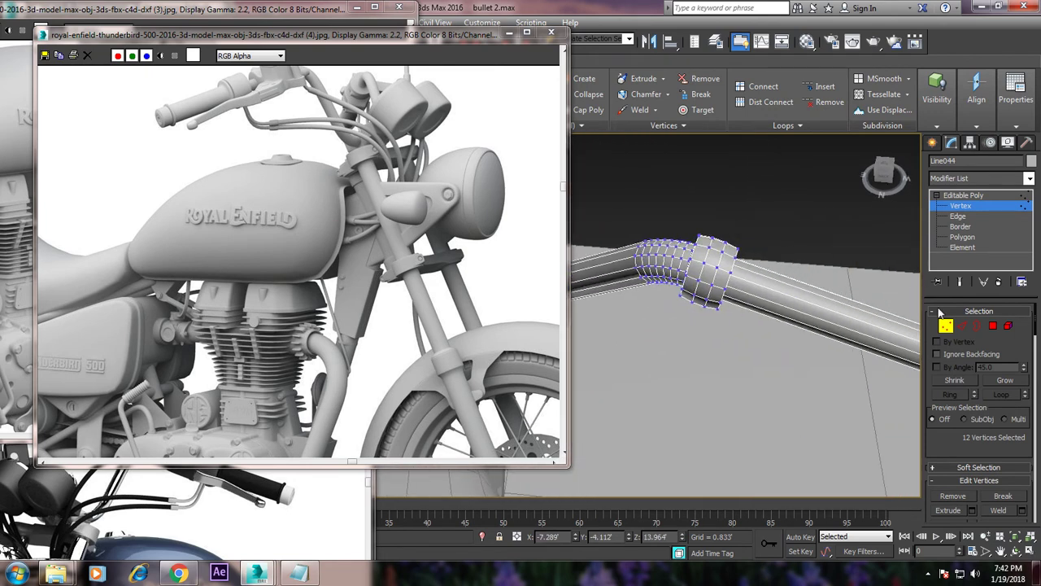
mouse_move(414, 39)
left_mouse_down()
mouse_move(297, 224)
mouse_move(271, 176)
left_mouse_up()
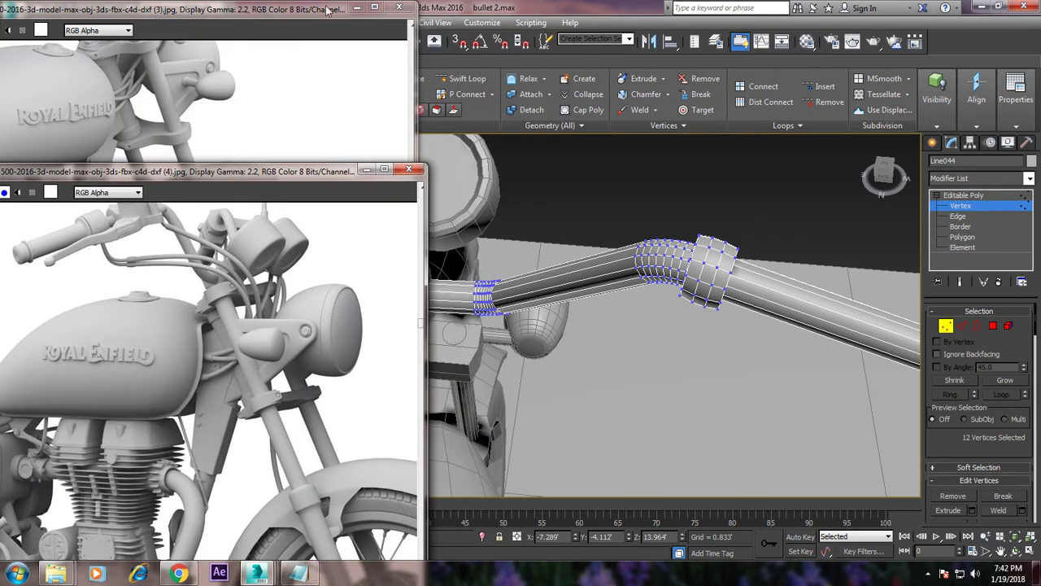
- Close the extra reference image and slide a new Swift Loop edge loop toward the grip end
left_click_drag(339, 10, 220, 254)
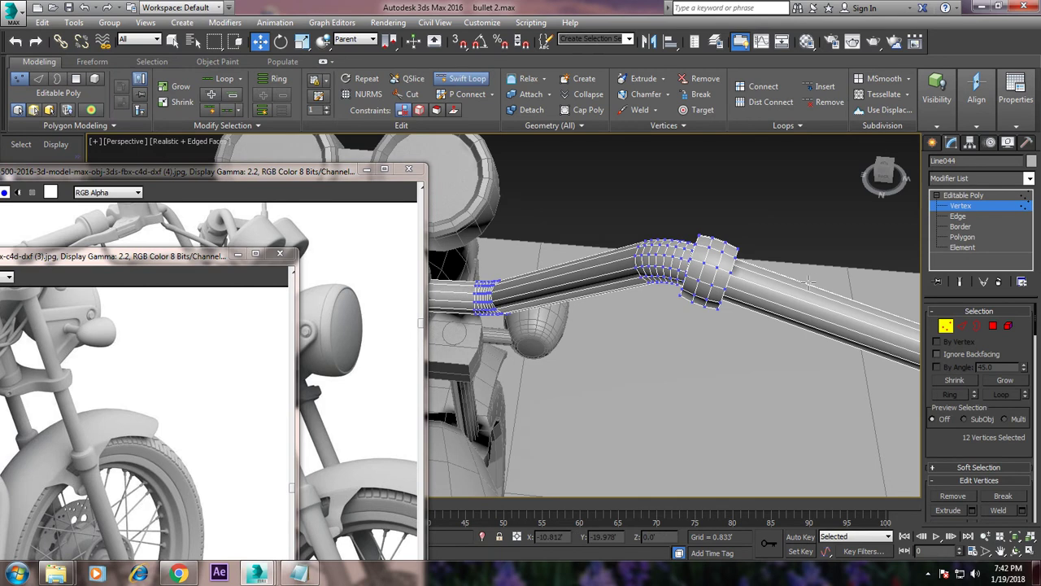
left_click(219, 246)
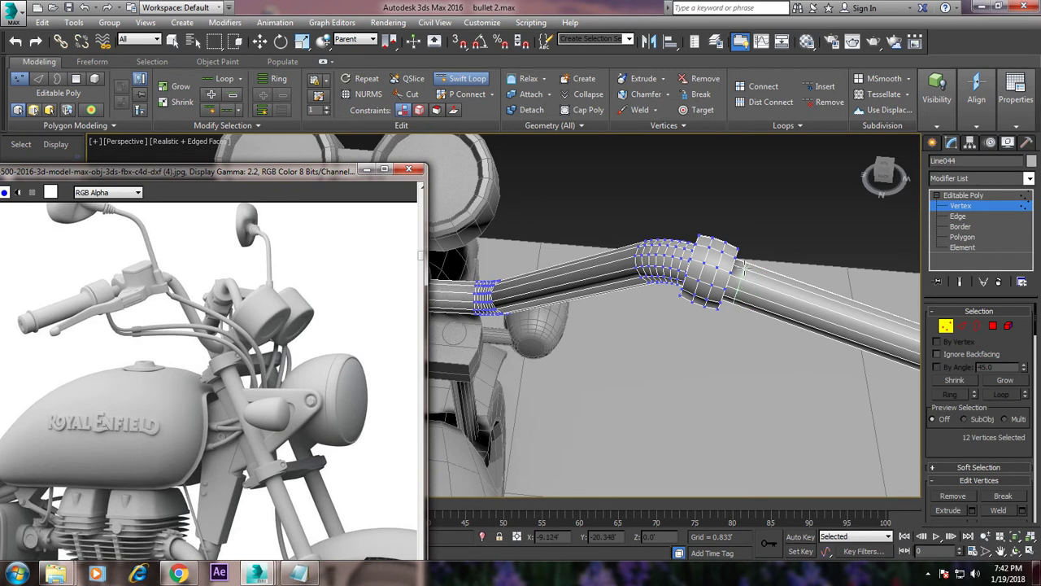
left_click(742, 269)
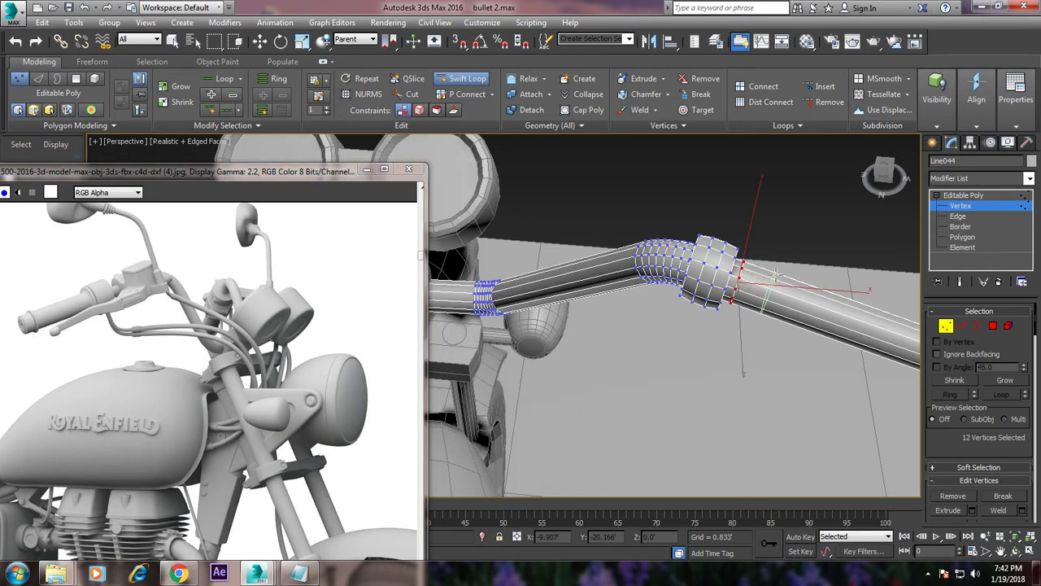
key("w")
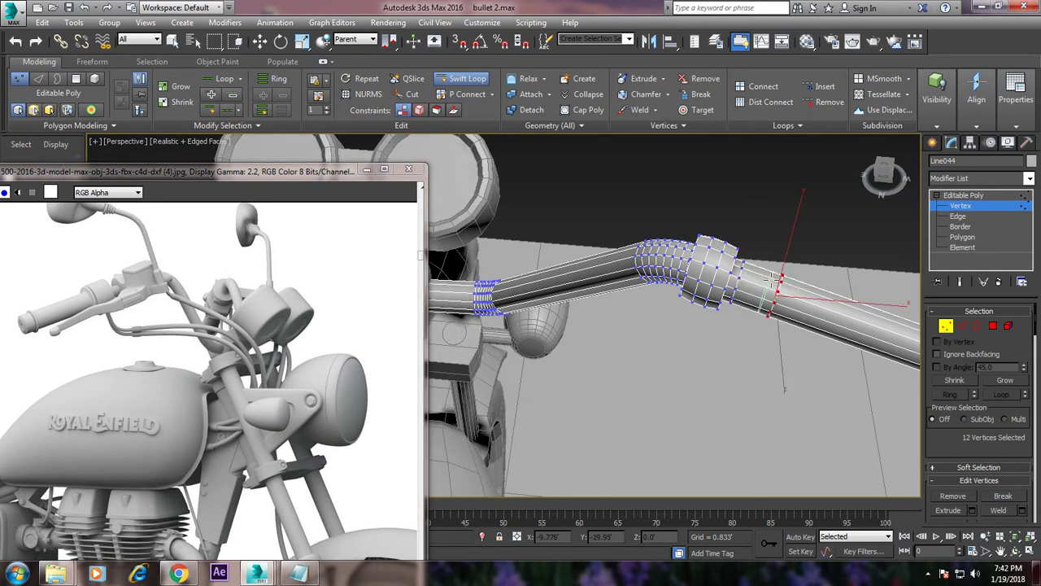
mouse_move(813, 341)
middle_mouse_down()
mouse_move(717, 295)
mouse_move(736, 299)
middle_mouse_up()
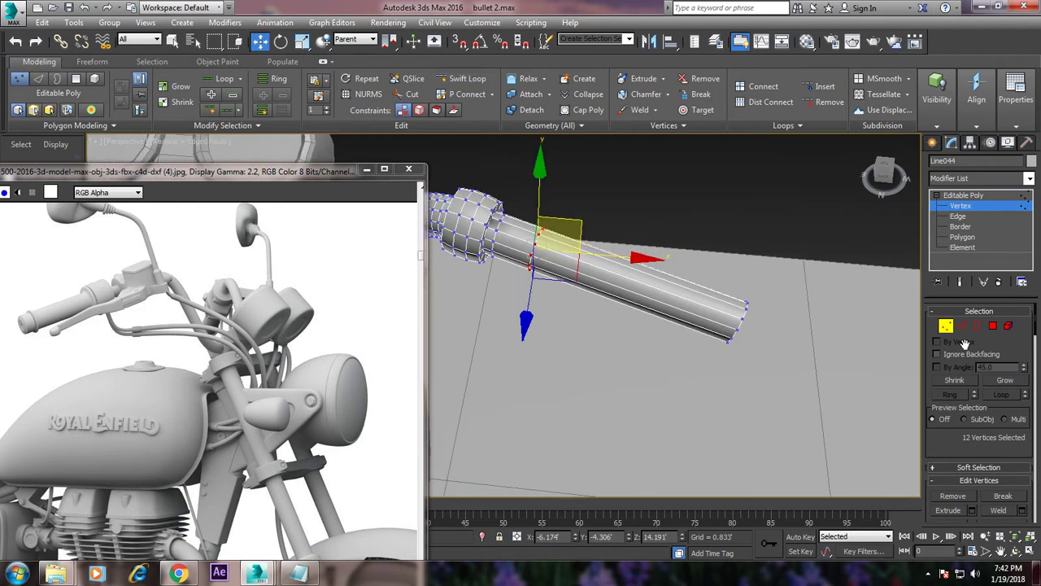
- Extrude the 12-polygon ring beside the grip outward by 0.067
left_click(993, 325)
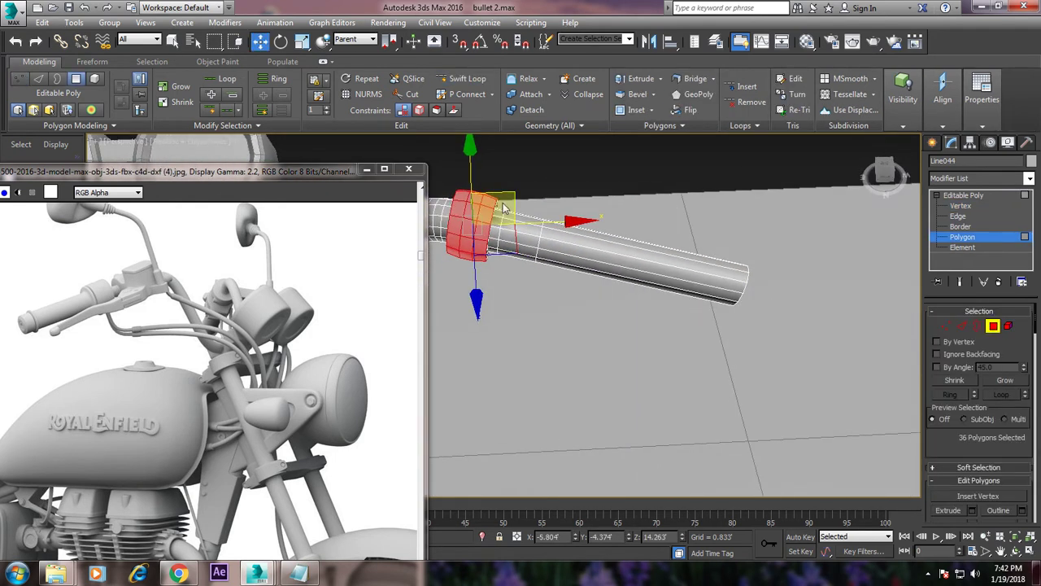
left_click(522, 267)
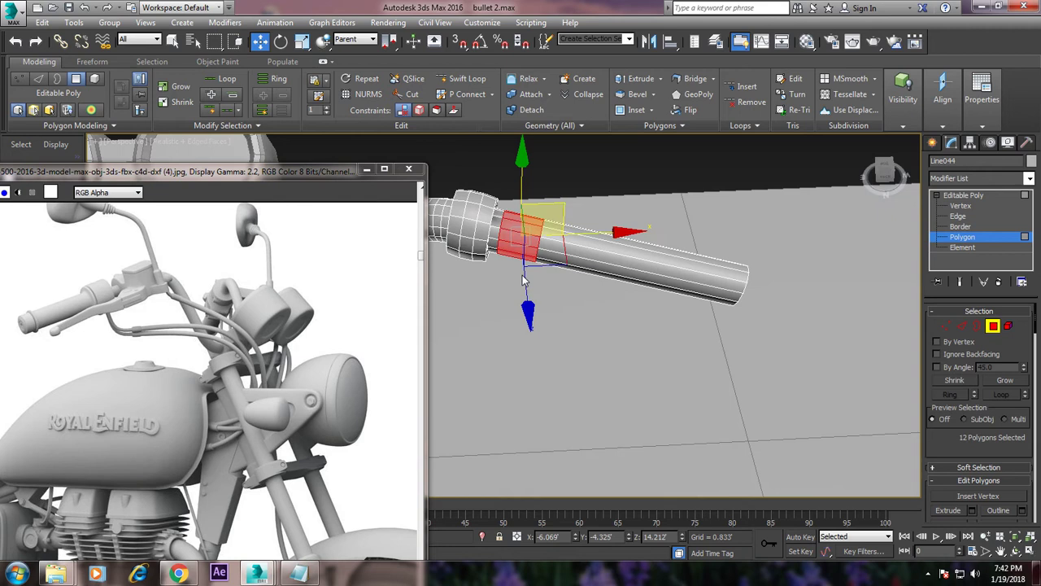
scroll(970, 460, "down", 2)
left_click(971, 457)
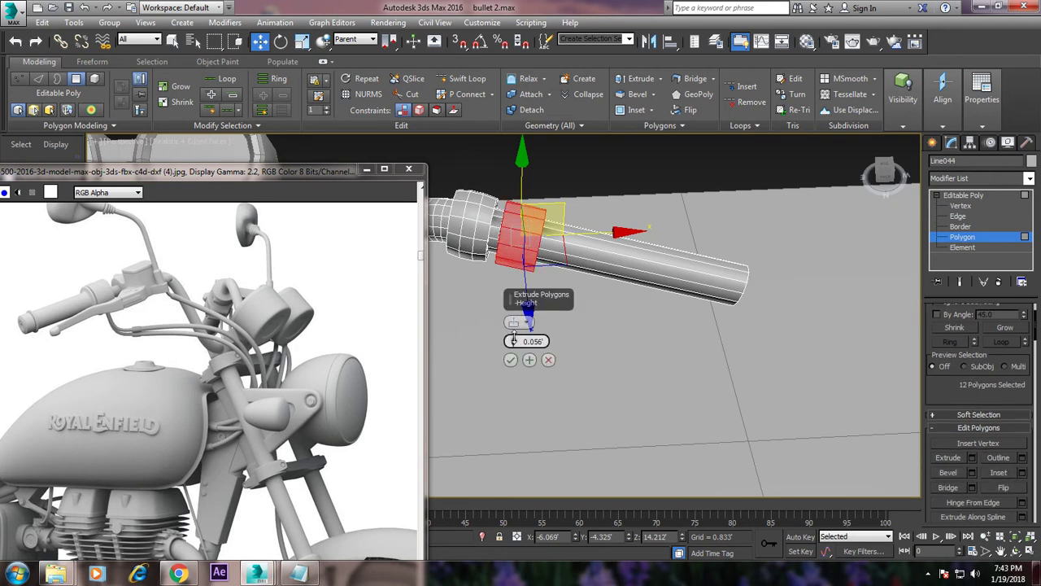
left_click_drag(514, 337, 514, 334)
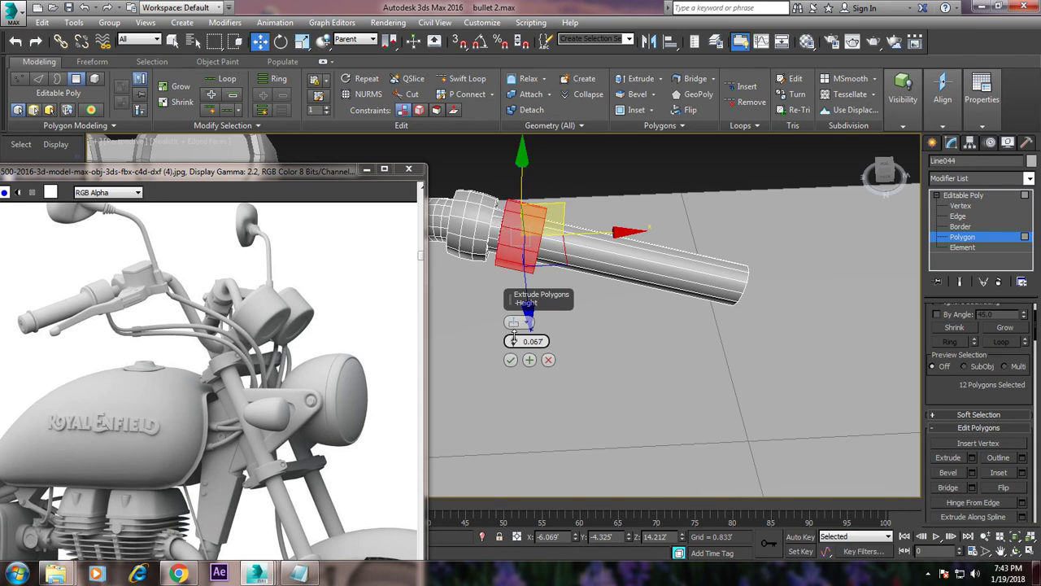
left_click(512, 360)
- Orbit to inspect the new collar, exit Polygon level, and reselect the handlebar
mouse_move(515, 361)
middle_mouse_down("alt")
mouse_move(605, 215)
mouse_move(634, 263)
middle_mouse_up("alt")
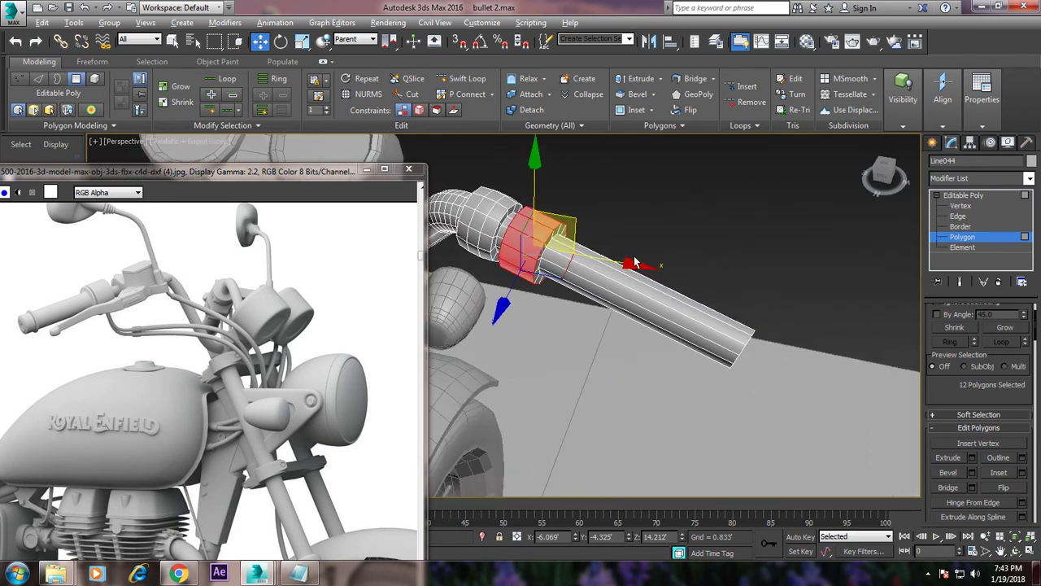
scroll(628, 260, "down", 5)
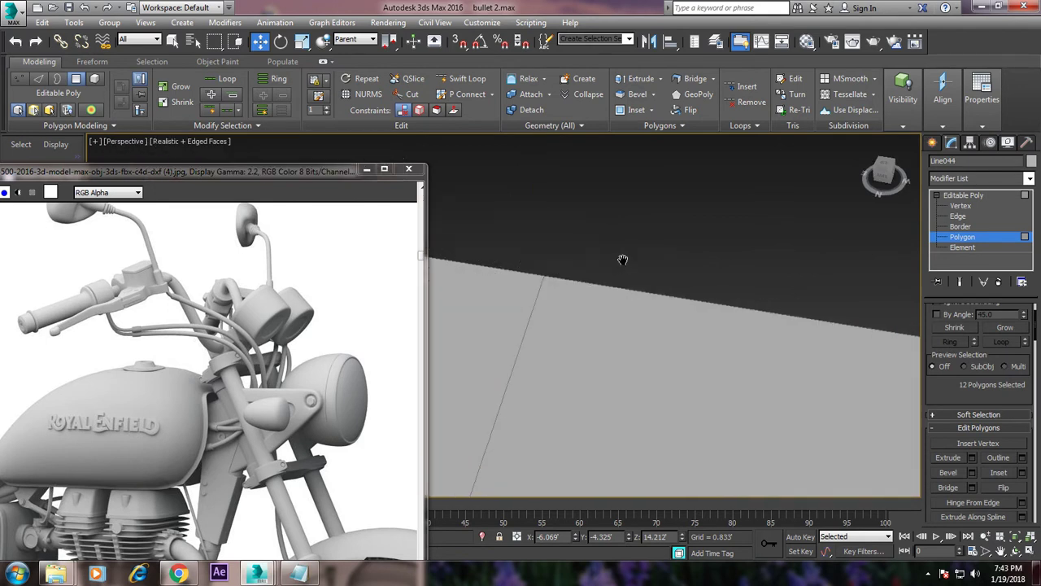
scroll(648, 266, "up", 3)
scroll(643, 259, "up", 3)
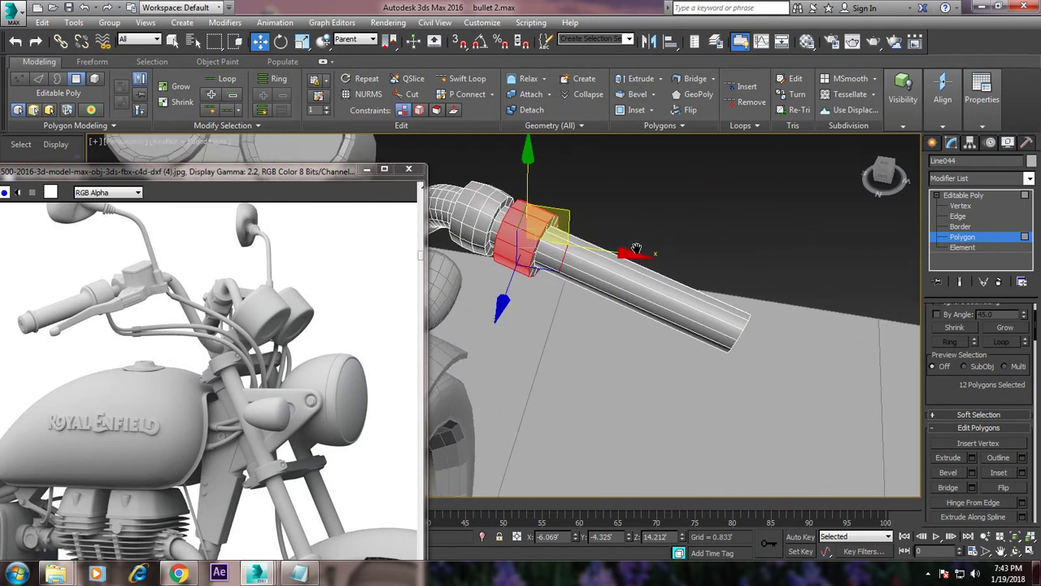
left_click(463, 78)
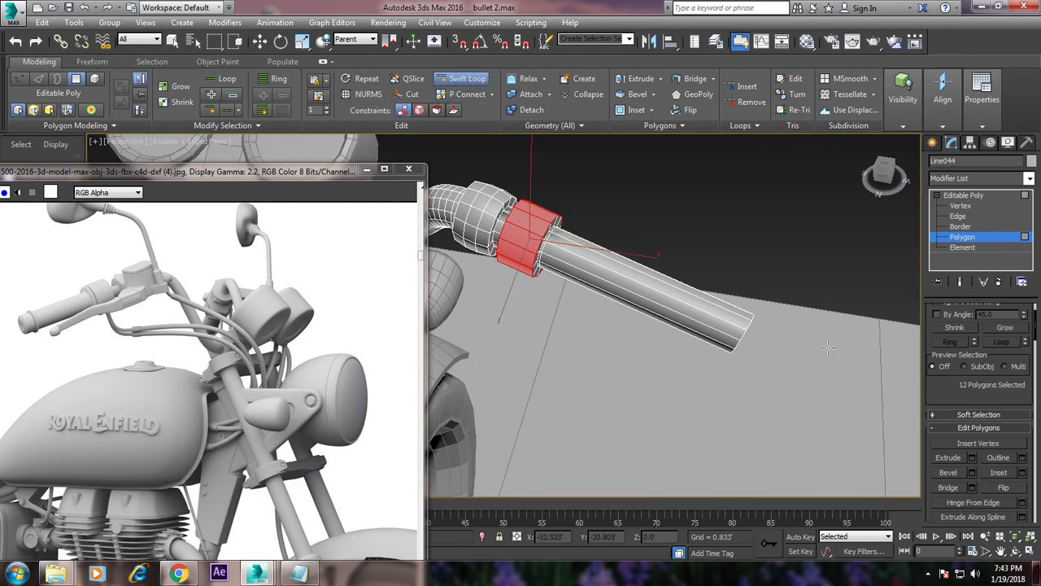
key("4")
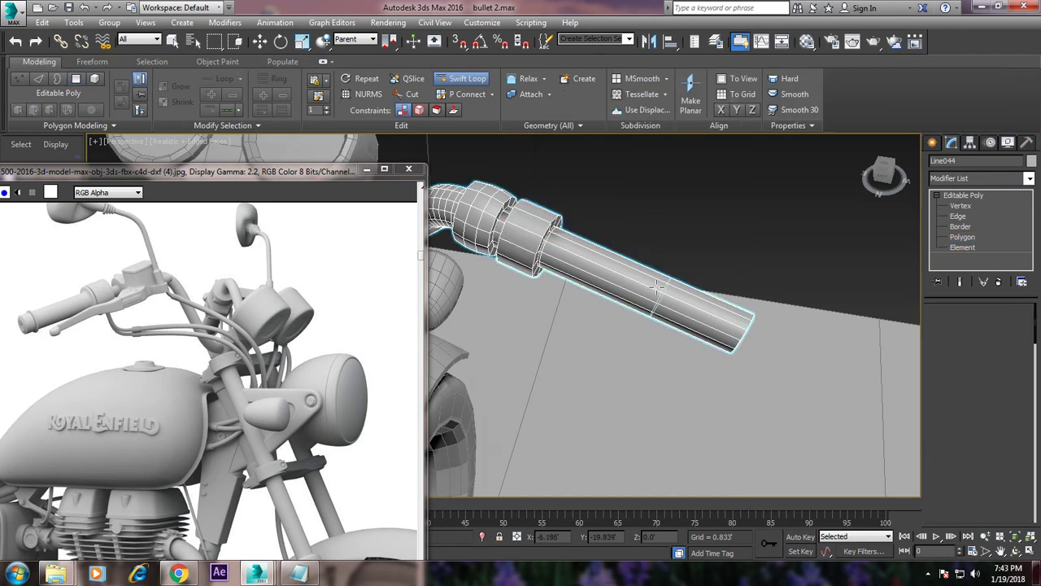
left_click_drag(638, 350, 915, 465)
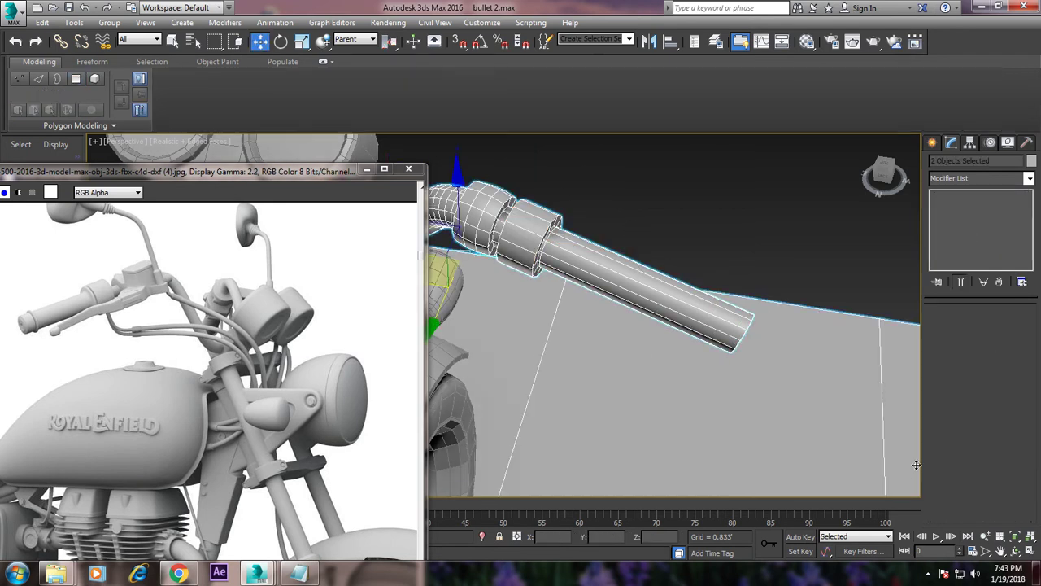
left_click(689, 288)
- Reselect the collar ring and grip faces, trying and cancelling a grip extrusion
key("4")
left_click(529, 244)
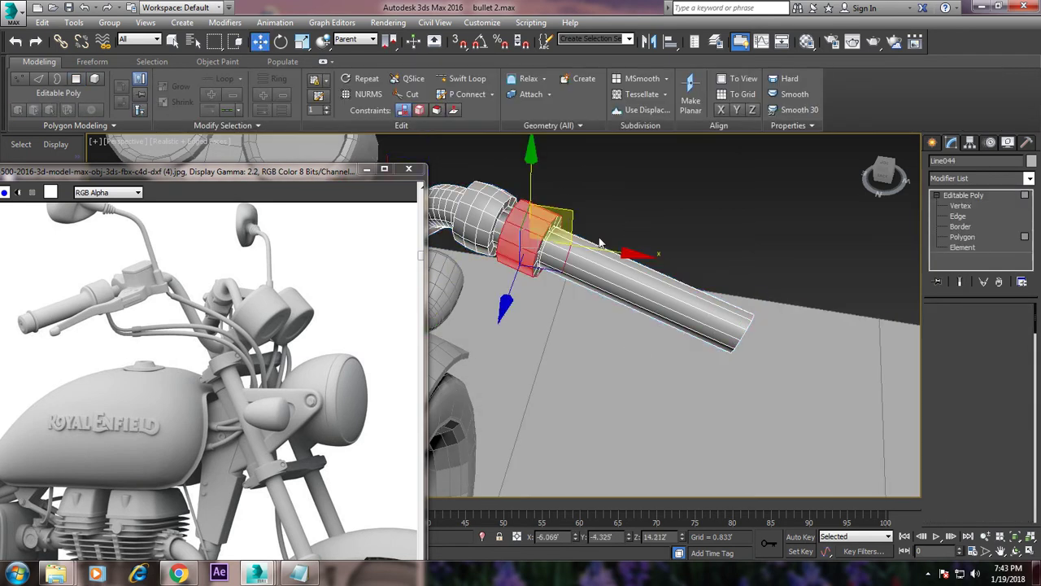
left_click_drag(624, 368, 625, 370)
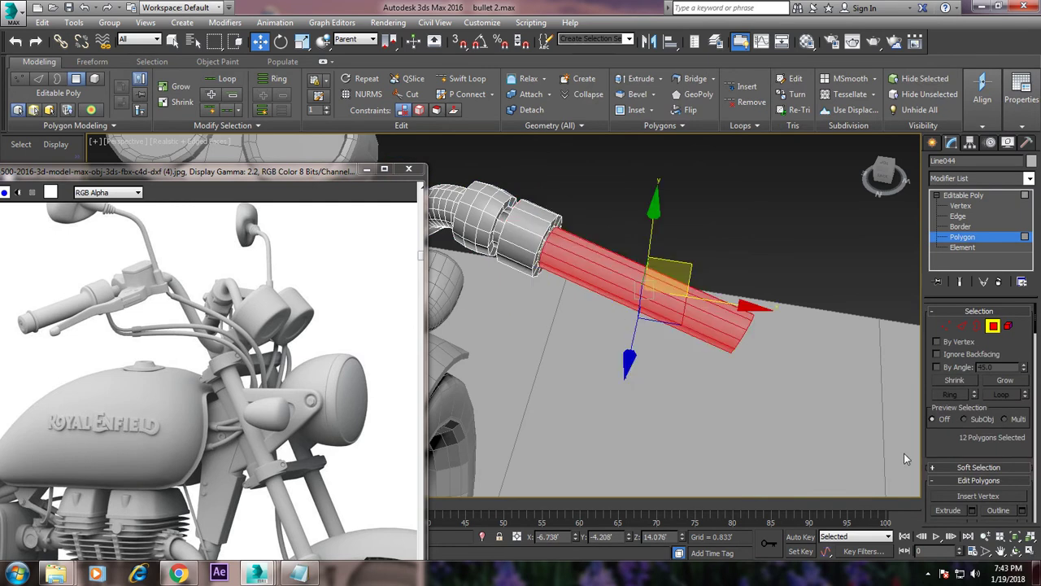
left_click(970, 510)
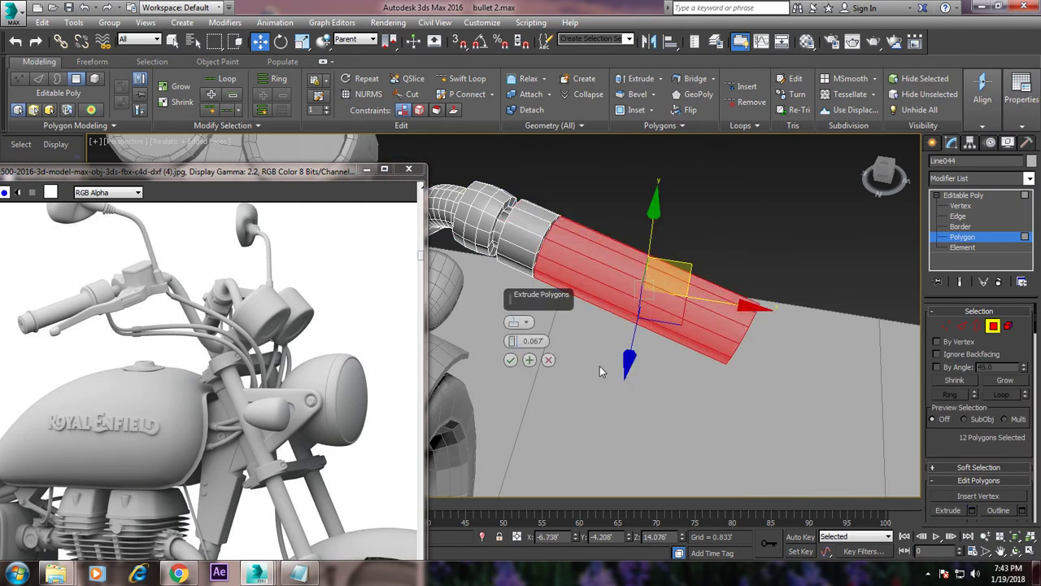
left_click(549, 360)
- Add two Swift Loop edge loops around the grip
scroll(578, 225, "down", 1)
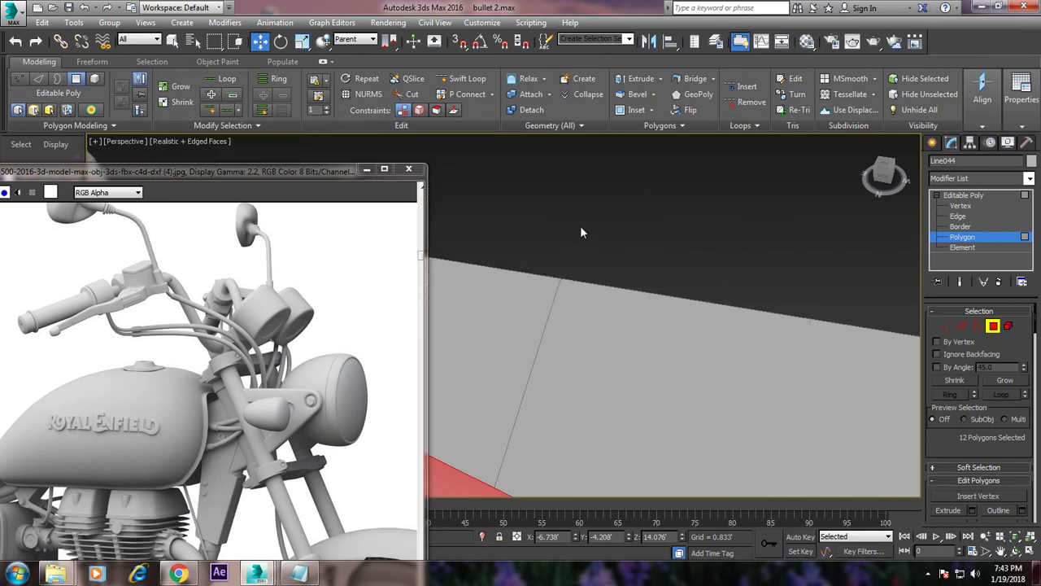
middle_click_drag(575, 229, 613, 237)
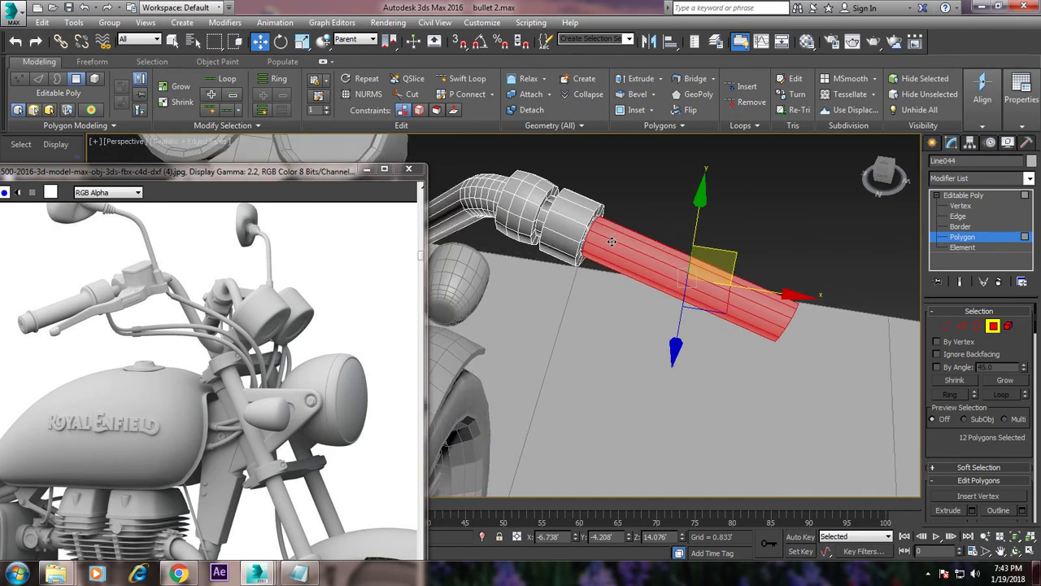
left_click(464, 78)
left_click(600, 231)
scroll(664, 216, "up", 5)
scroll(664, 215, "down", 5)
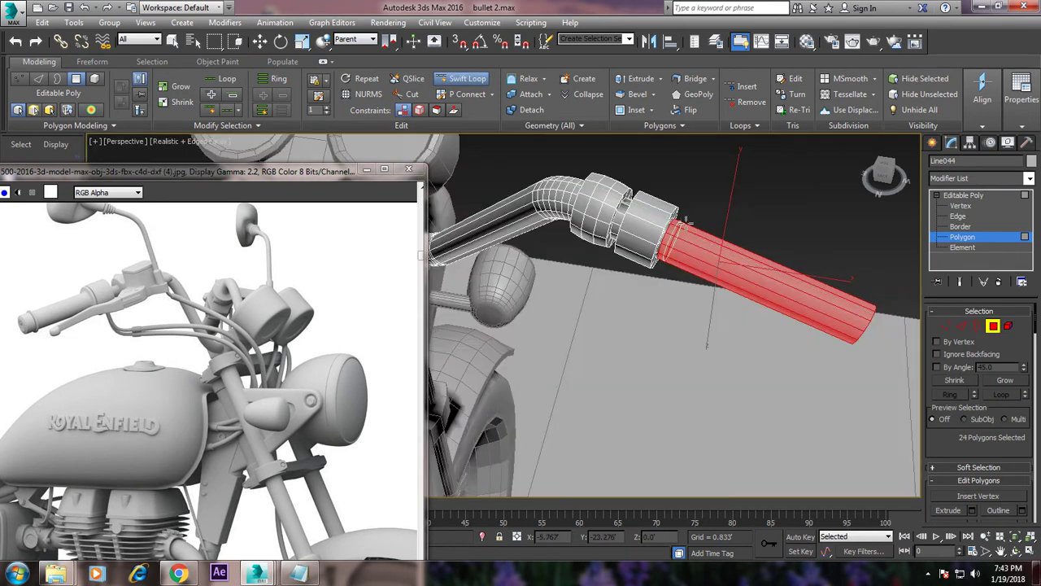
left_click(786, 271)
key("w")
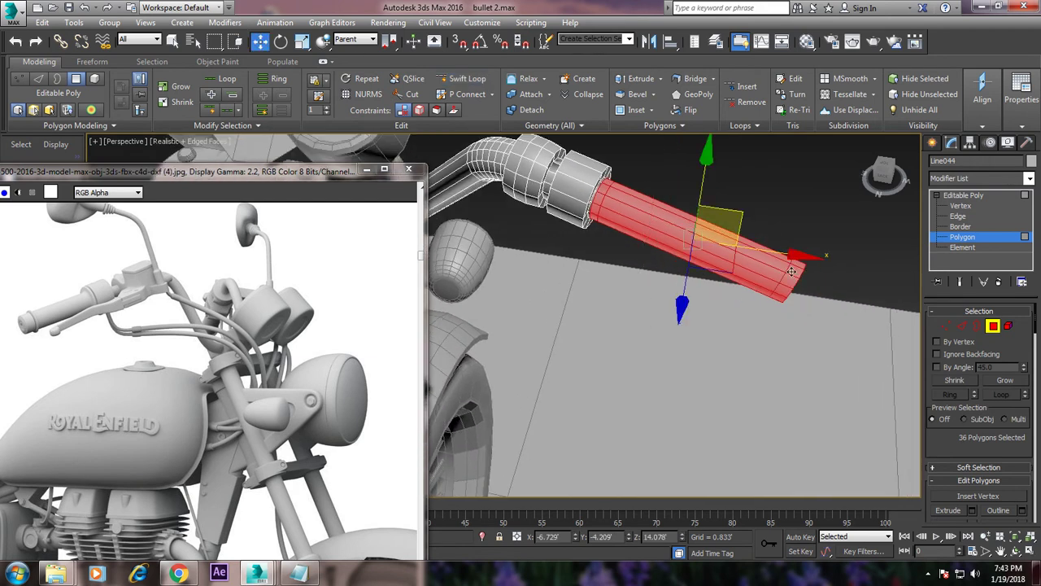
- Orbit closer to inspect the grip's inner end
middle_click_drag(785, 271, 874, 298, "alt")
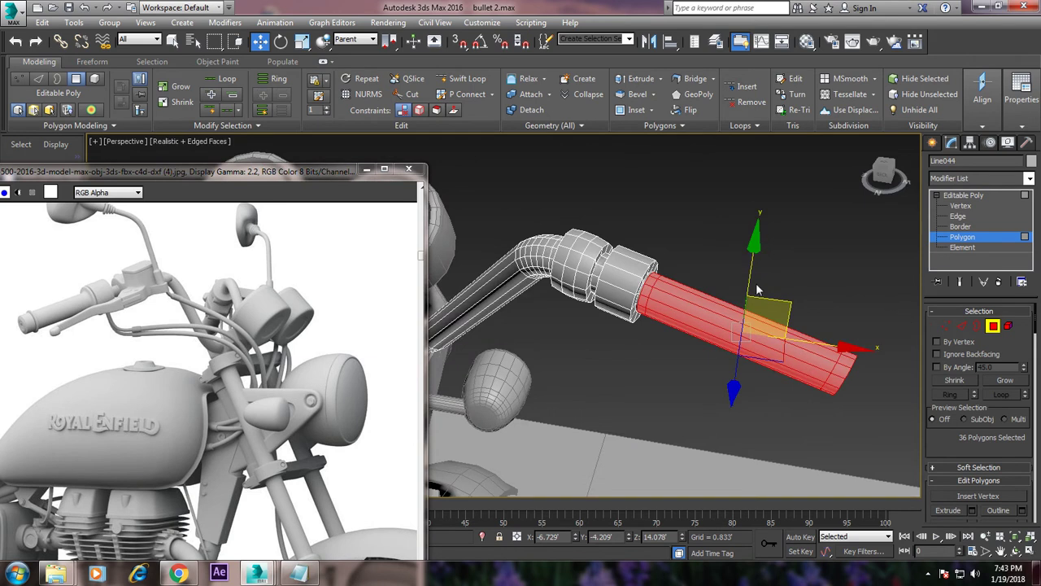
scroll(729, 297, "up", 5)
scroll(776, 280, "up", 2)
scroll(760, 285, "down", 4)
middle_click_drag(733, 286, 570, 293, "alt")
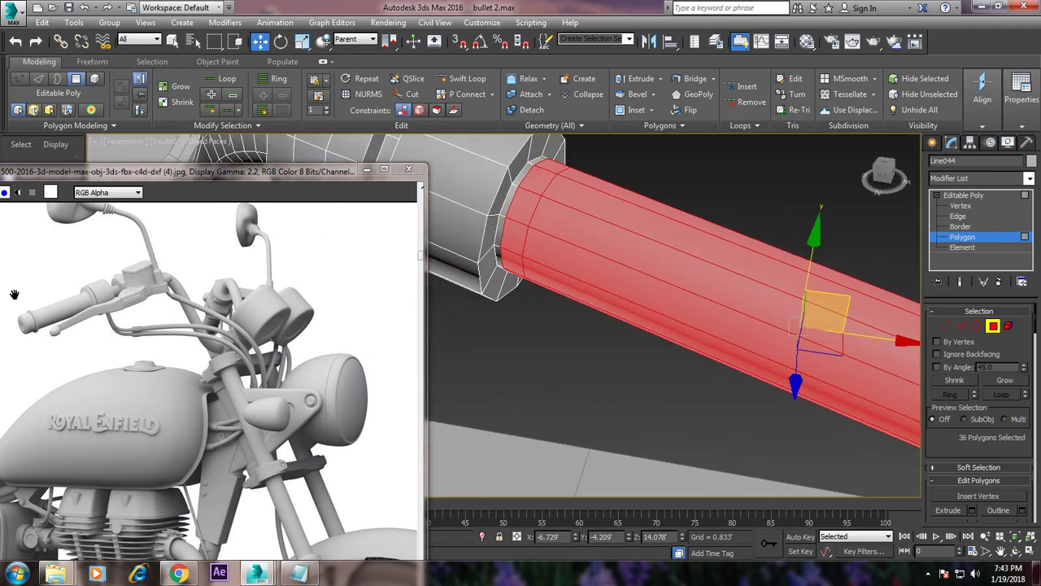
- Select the edge ring at the grip's inner end and extrude its polygons by 0.067
left_click(964, 327)
double_click(532, 192)
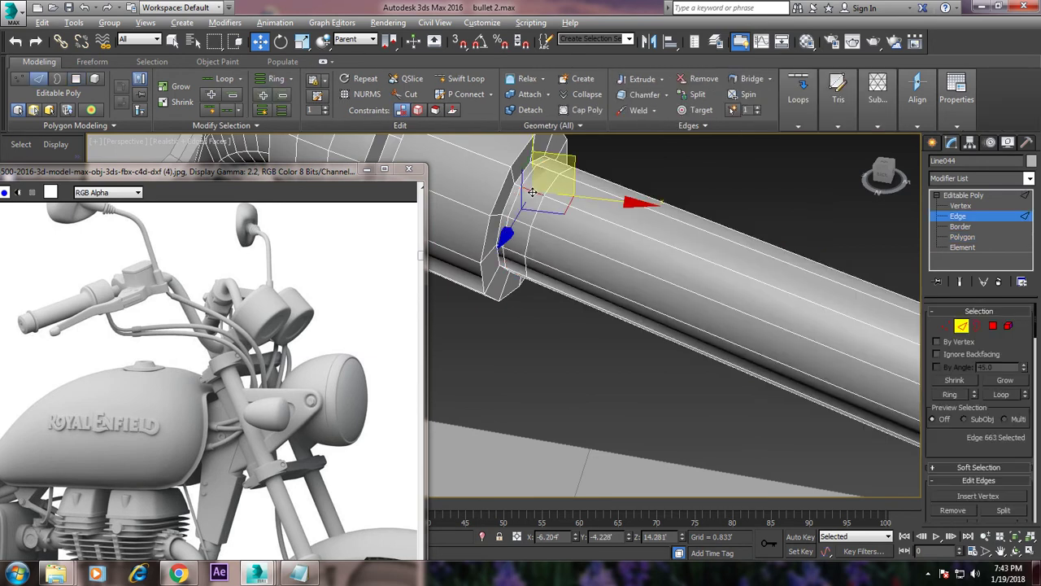
left_click(993, 326, "ctrl")
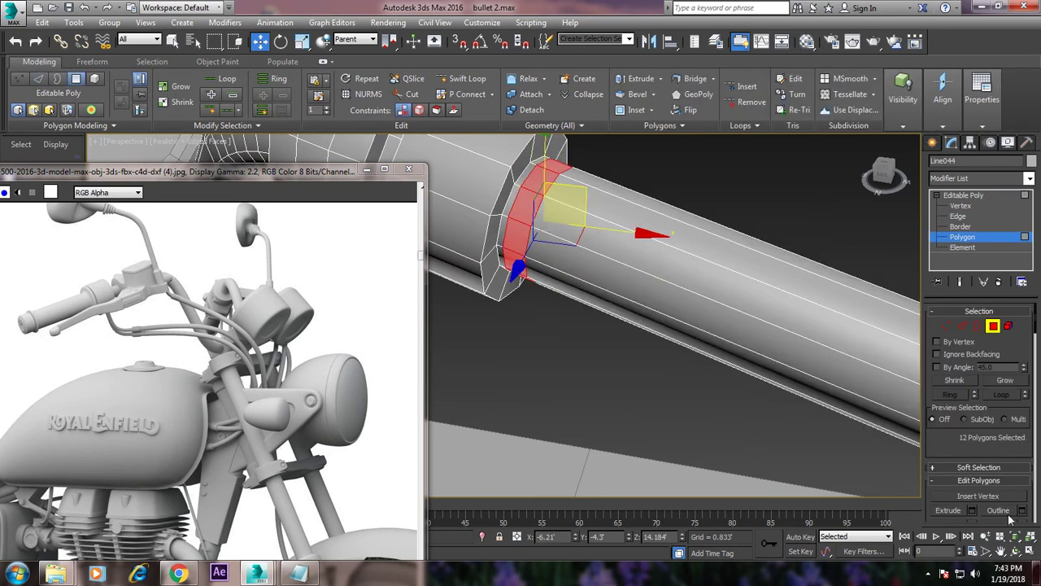
left_click(973, 510)
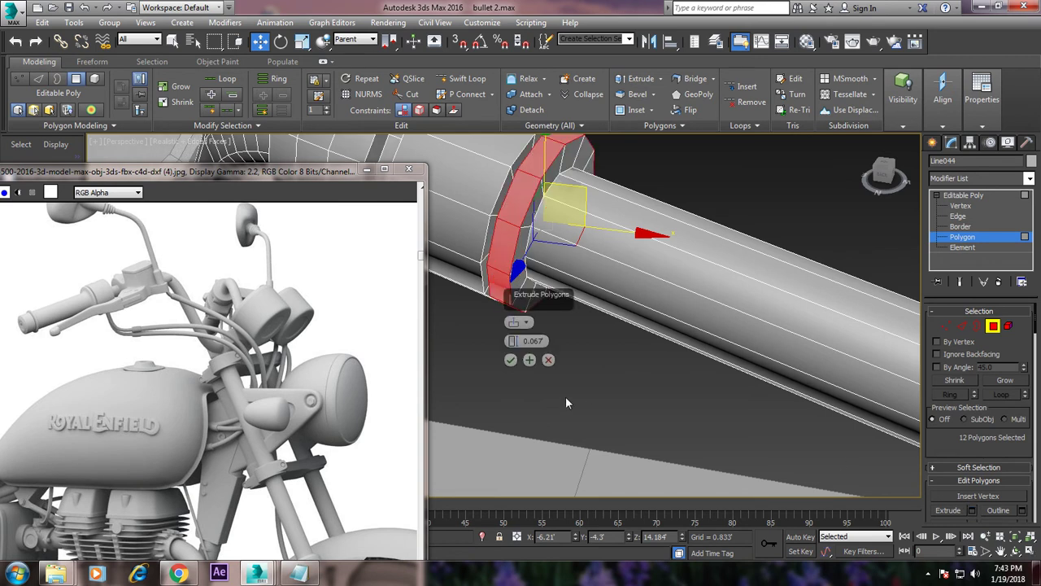
left_click(511, 360)
- Connect the ring's edges with one new loop and scale it slightly
left_click(962, 327)
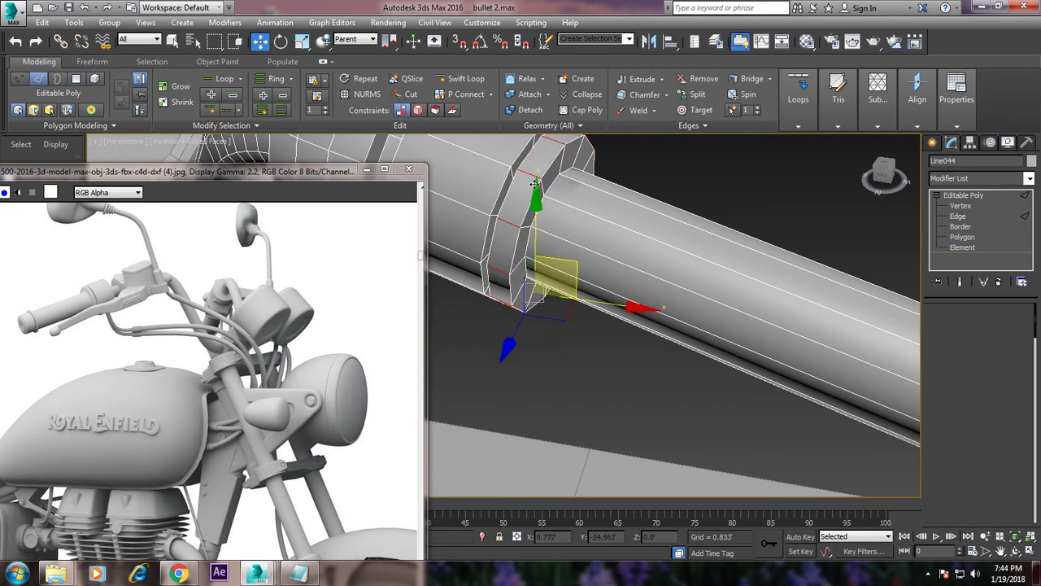
scroll(985, 451, "down", 3)
scroll(1013, 450, "down", 2)
left_click(1022, 437)
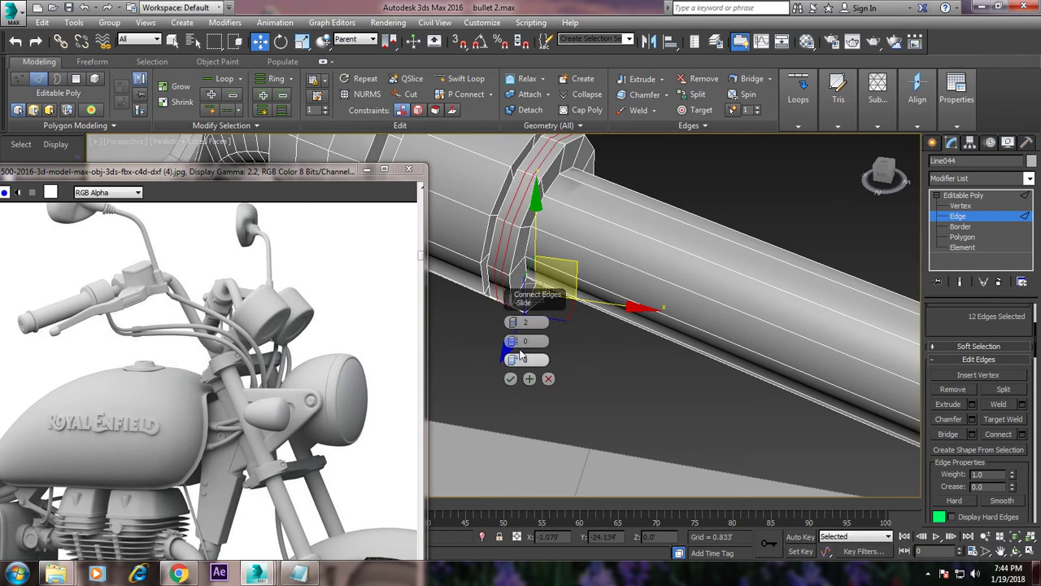
left_click(513, 320)
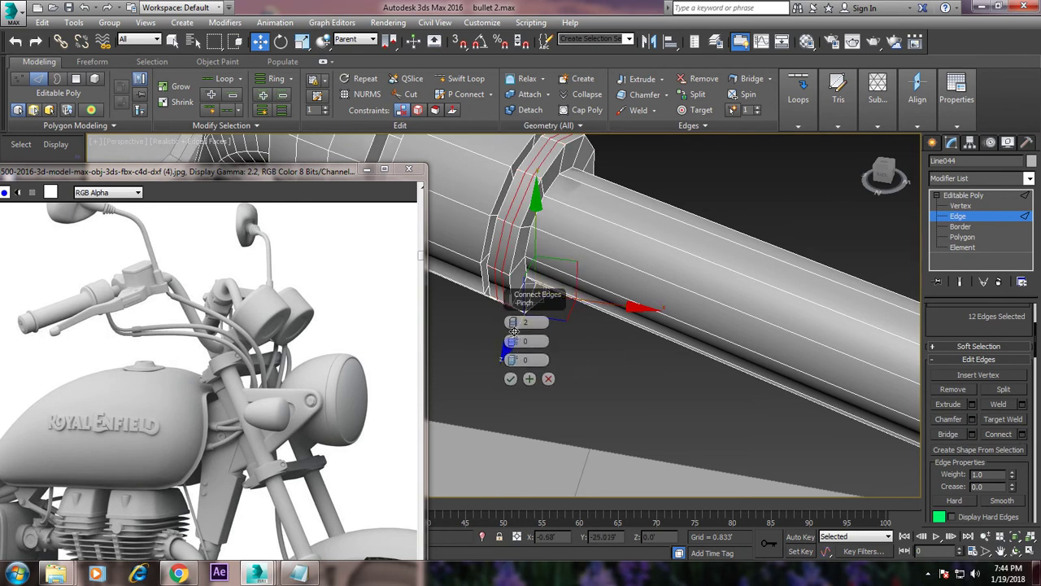
left_click(510, 379)
key("r")
left_click_drag(545, 222, 548, 220)
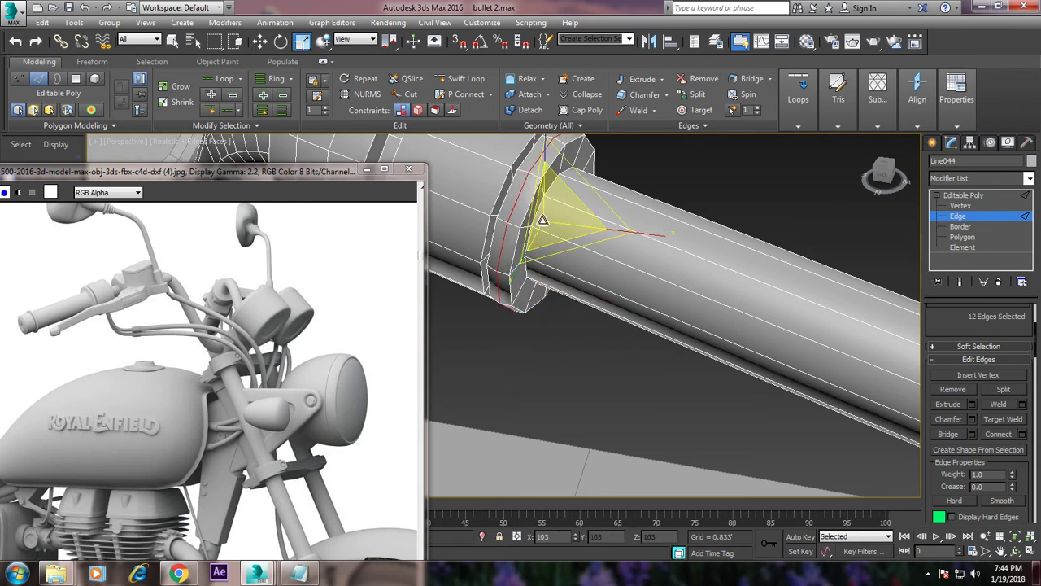
- Select the new edge loop and set the Move gizmo to View coordinates
middle_click_drag(659, 259, 697, 284, "alt")
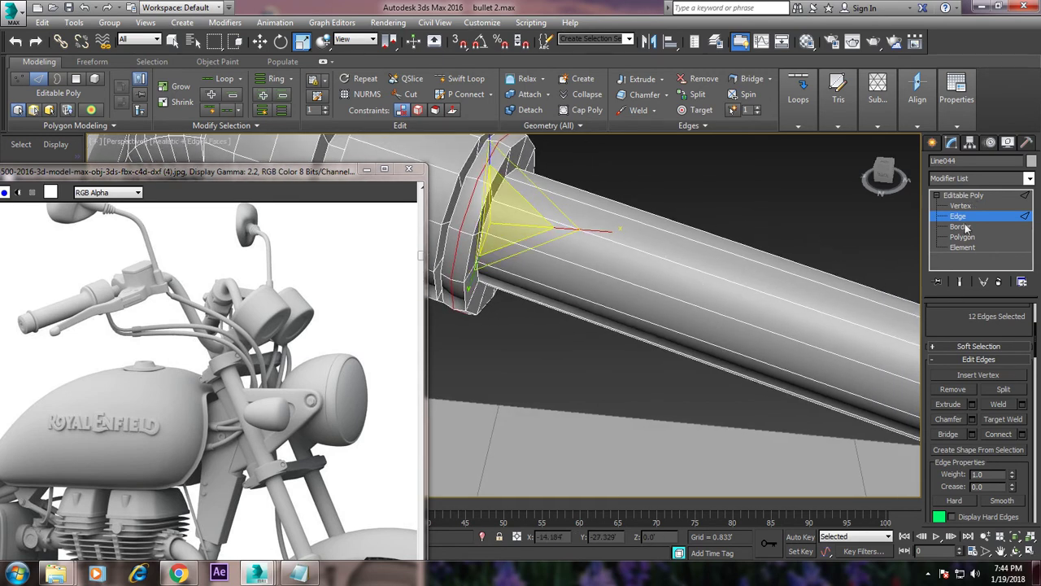
left_click(486, 221)
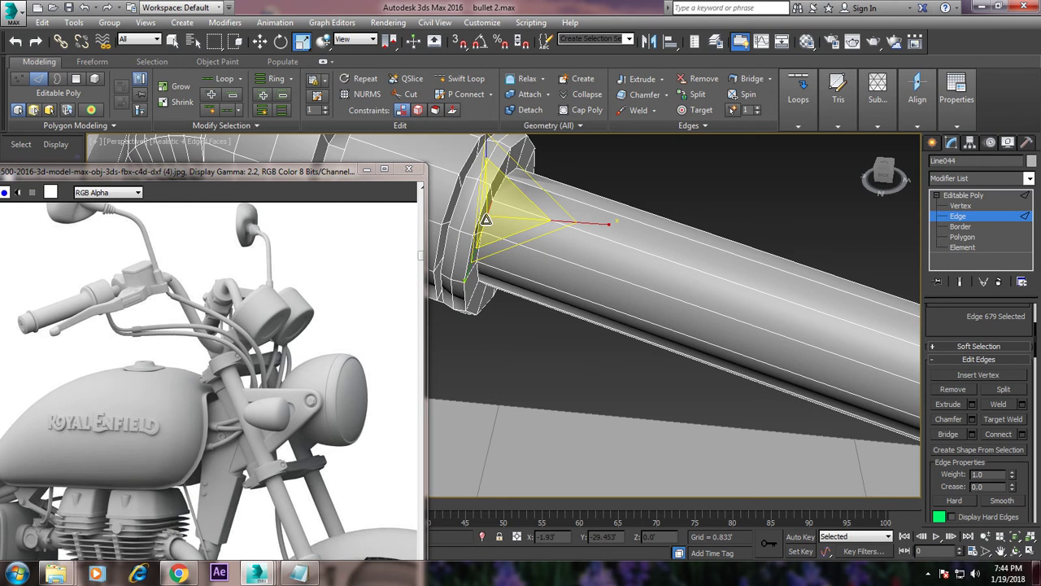
double_click(485, 219)
key("w")
left_click(354, 39)
left_click(363, 53)
mouse_move(536, 220)
middle_mouse_down("alt")
mouse_move(604, 219)
mouse_move(616, 235)
mouse_move(640, 209)
mouse_move(703, 216)
mouse_move(697, 148)
mouse_move(710, 232)
middle_mouse_up("alt")
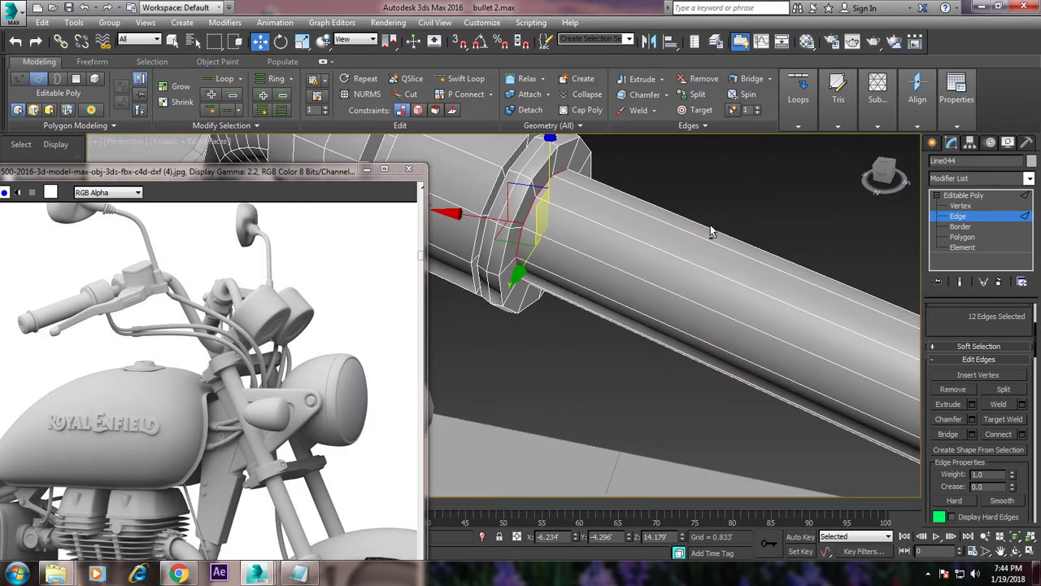
- Set the reference coordinate system to World and zoom out around the ring
left_click(354, 39)
left_click(354, 67)
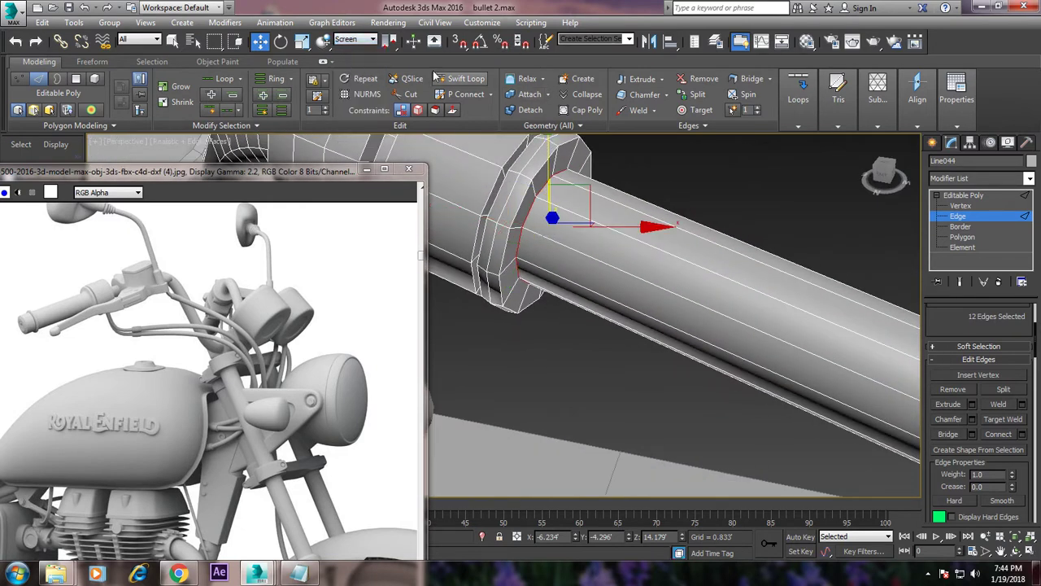
left_click(354, 39)
left_click(364, 68)
middle_click_drag(580, 205, 523, 209, "alt")
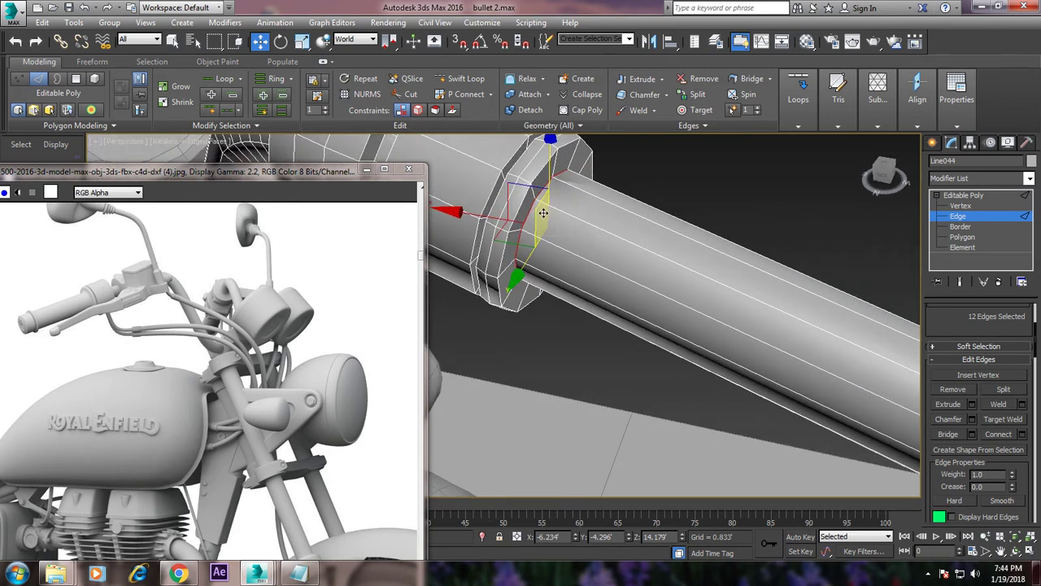
scroll(618, 196, "down", 3)
scroll(625, 193, "down", 2)
scroll(625, 193, "down", 1)
scroll(622, 186, "down", 1)
- Toggle between single and four-viewport layouts with Alt+W
key("alt+w")
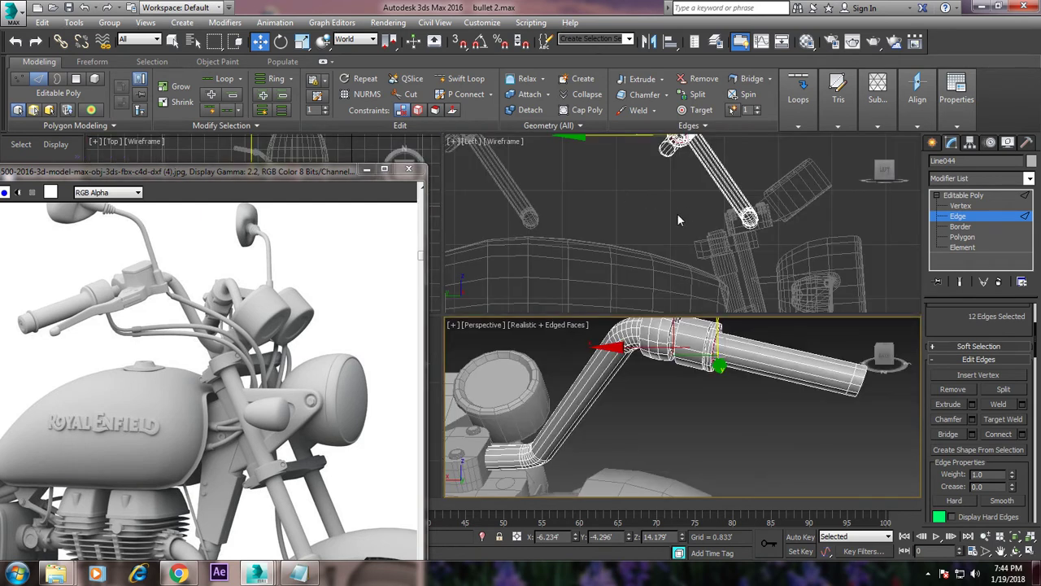
scroll(378, 157, "up", 1)
key("alt+w")
scroll(378, 157, "up", 3)
scroll(378, 157, "up", 2)
key("alt+w")
key("alt+w")
scroll(704, 313, "up", 2)
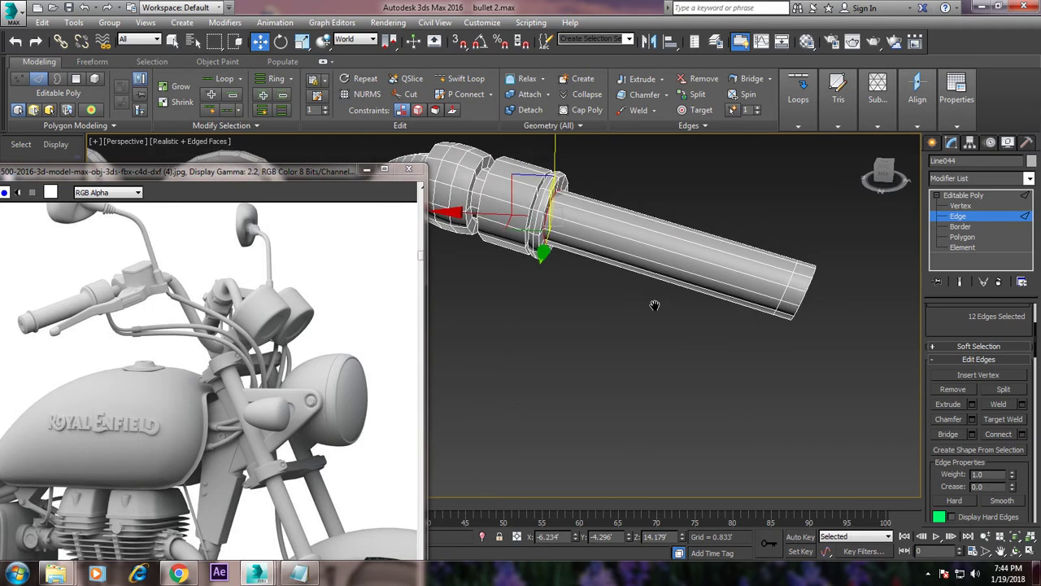
- Switch the gizmo to Local coordinates and slide the edge loop slightly along the grip
left_click(366, 44)
left_click(370, 84)
middle_click_drag(585, 244, 622, 252, "alt")
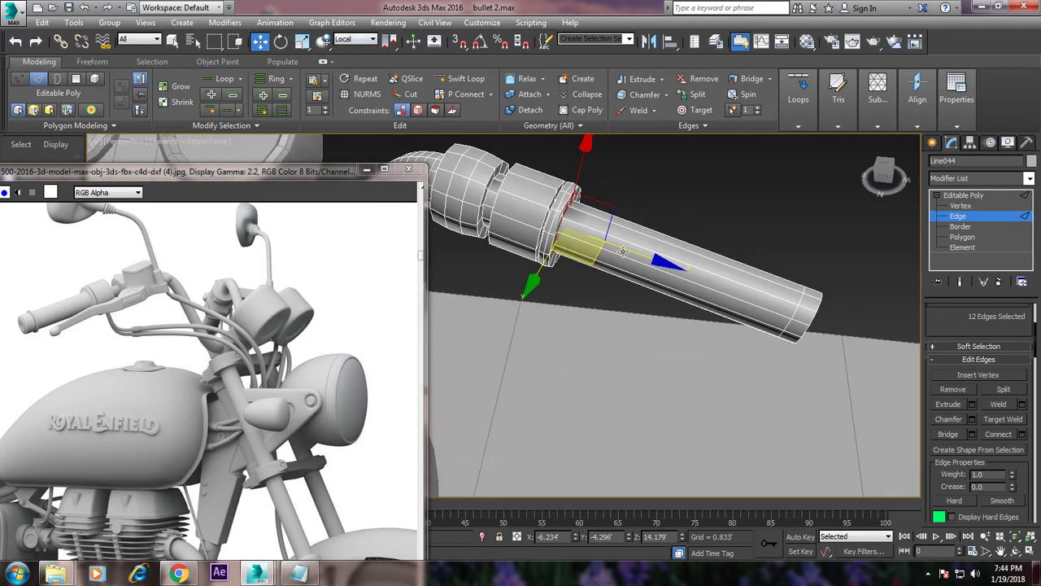
left_click_drag(657, 258, 657, 259)
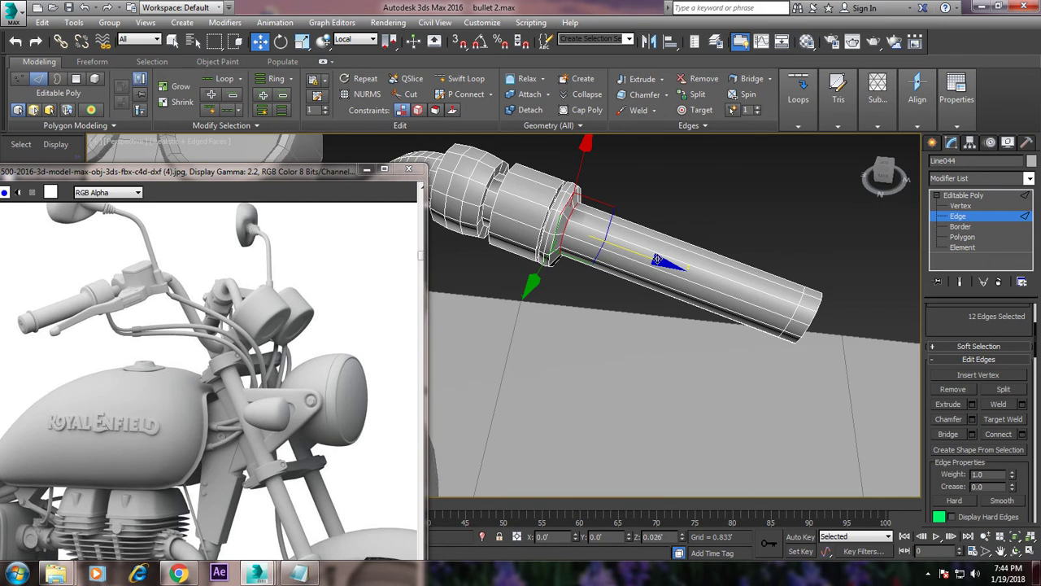
mouse_move(657, 258)
middle_mouse_down("alt")
mouse_move(702, 259)
mouse_move(679, 249)
middle_mouse_up("alt")
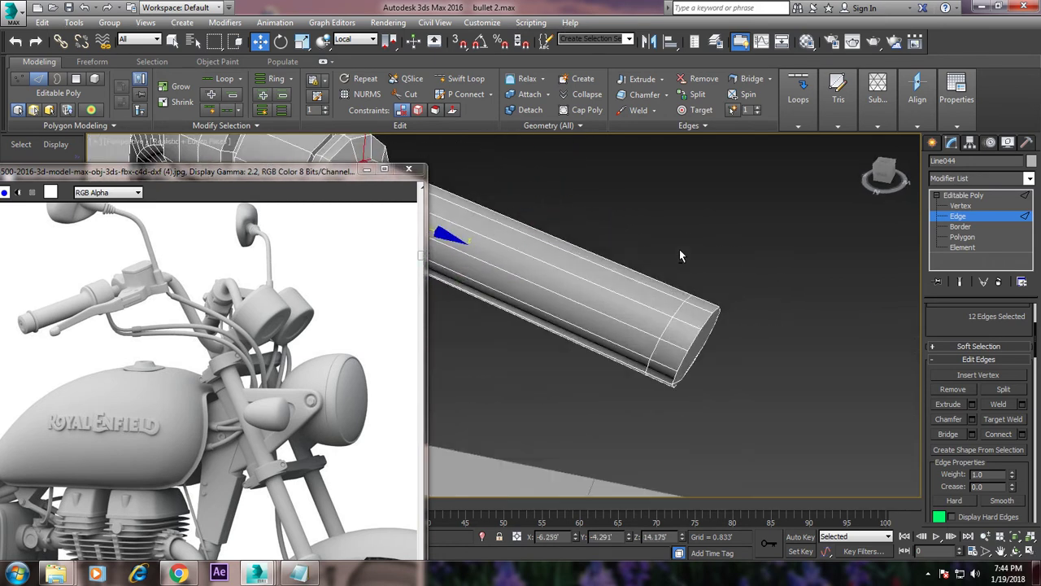
- Select the grip's end-cap polygons, trying and cancelling Extrude twice
left_click(961, 237)
left_click(701, 343)
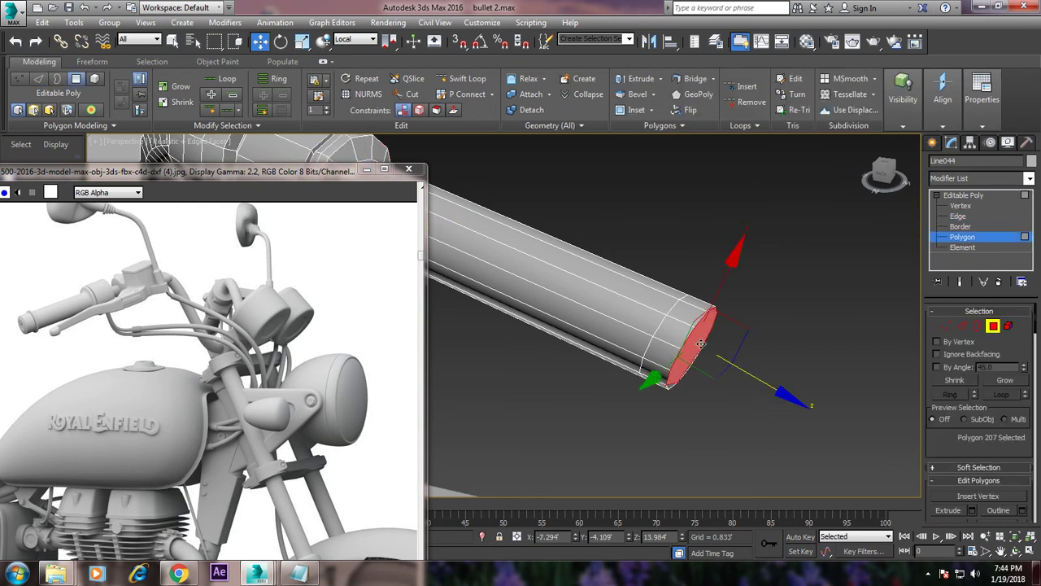
scroll(966, 440, "down", 1)
left_click(985, 473)
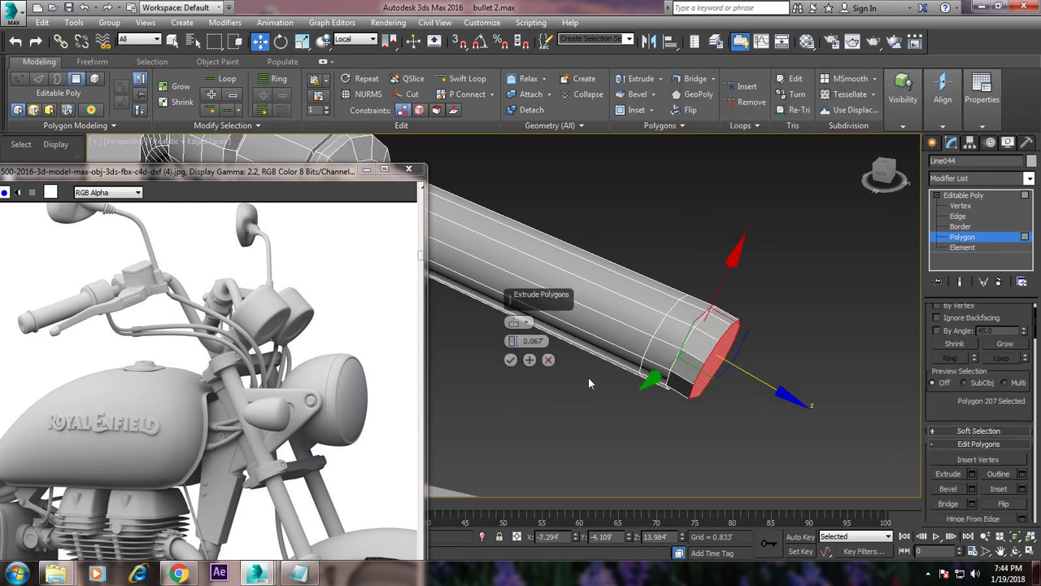
left_click(549, 361)
mouse_move(586, 234)
middle_mouse_down("alt")
mouse_move(696, 321)
mouse_move(715, 386)
middle_mouse_up("alt")
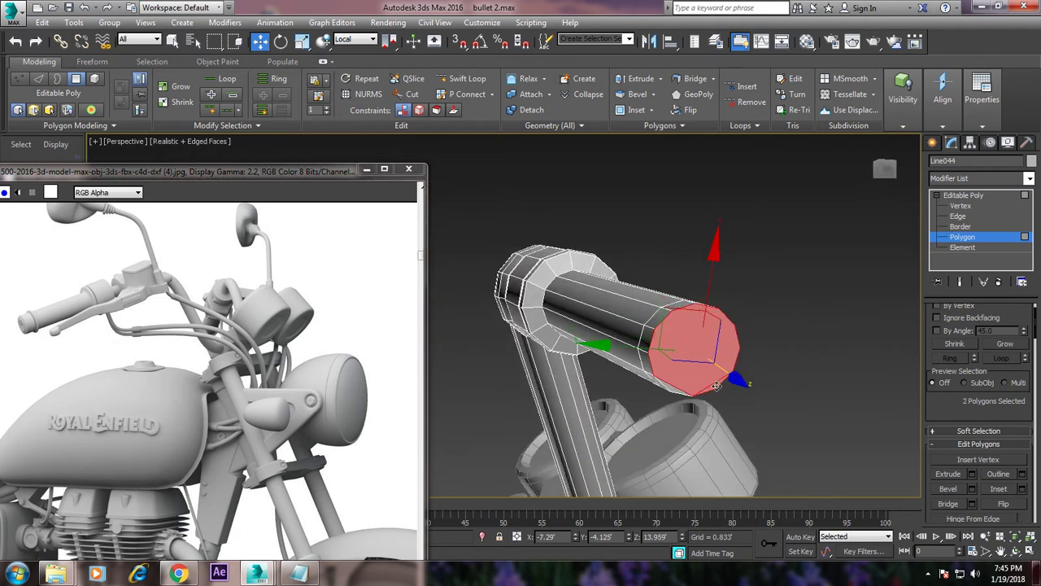
left_click(675, 392, "ctrl")
left_click(972, 474)
middle_click_drag(618, 349, 547, 368, "alt")
left_click(549, 360)
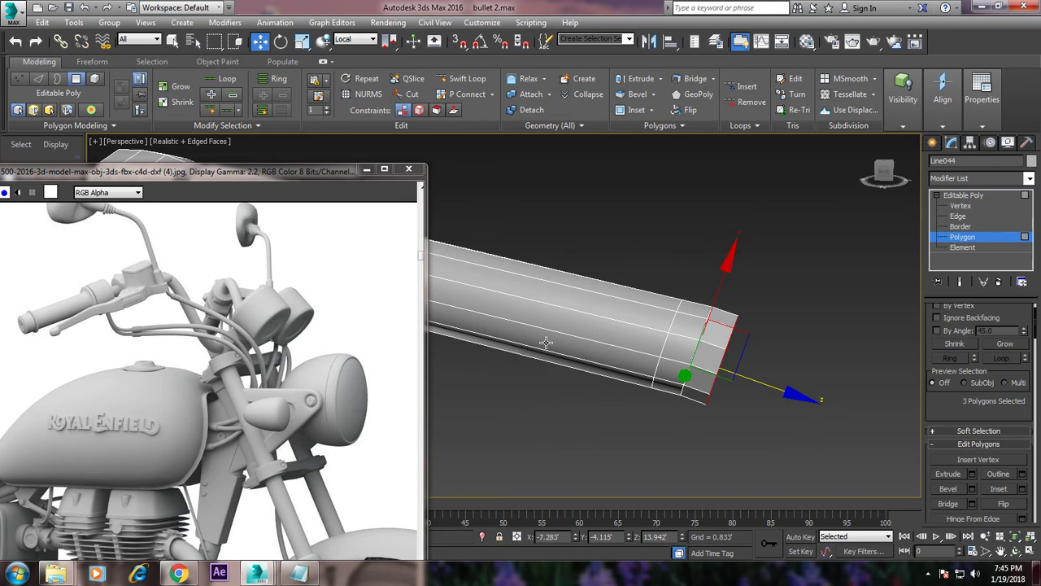
- In Local coordinates pull the end polygons outward to lengthen the tube, then box-select the end ring
left_click(356, 39)
left_click(343, 51)
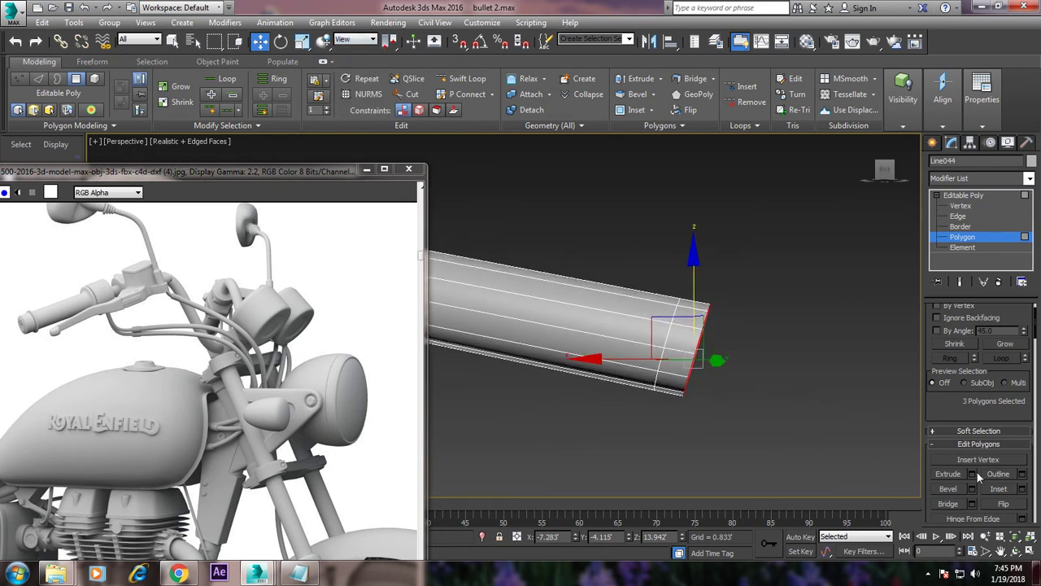
left_click(358, 40)
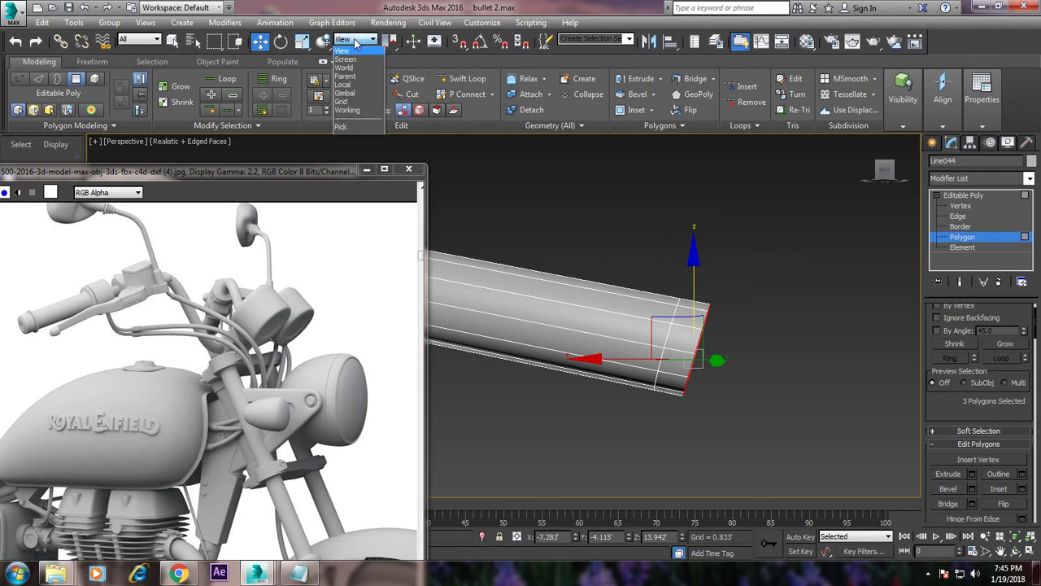
left_click(356, 91)
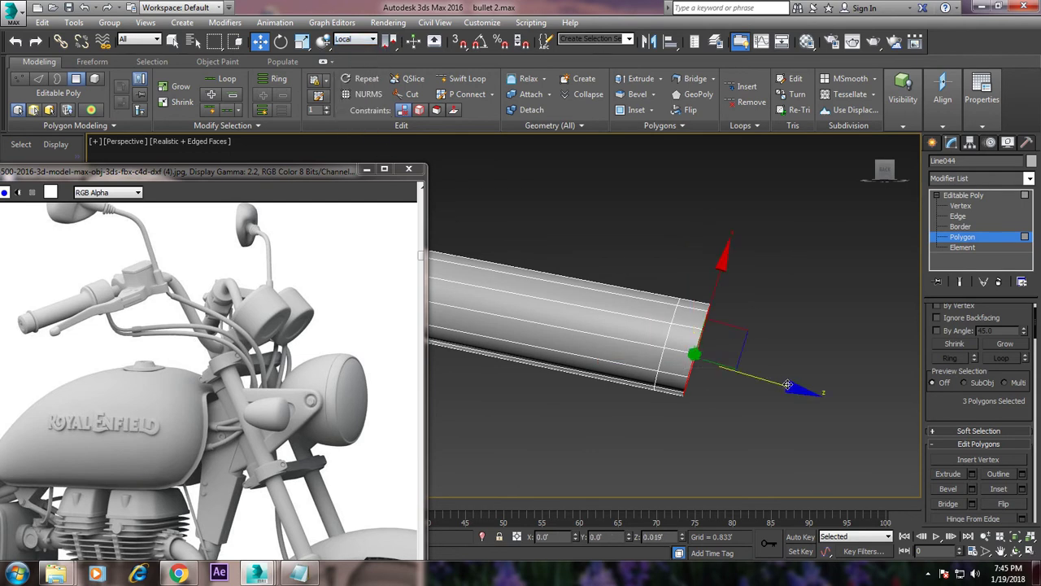
left_click_drag(775, 385, 816, 390)
left_click_drag(755, 276, 795, 288)
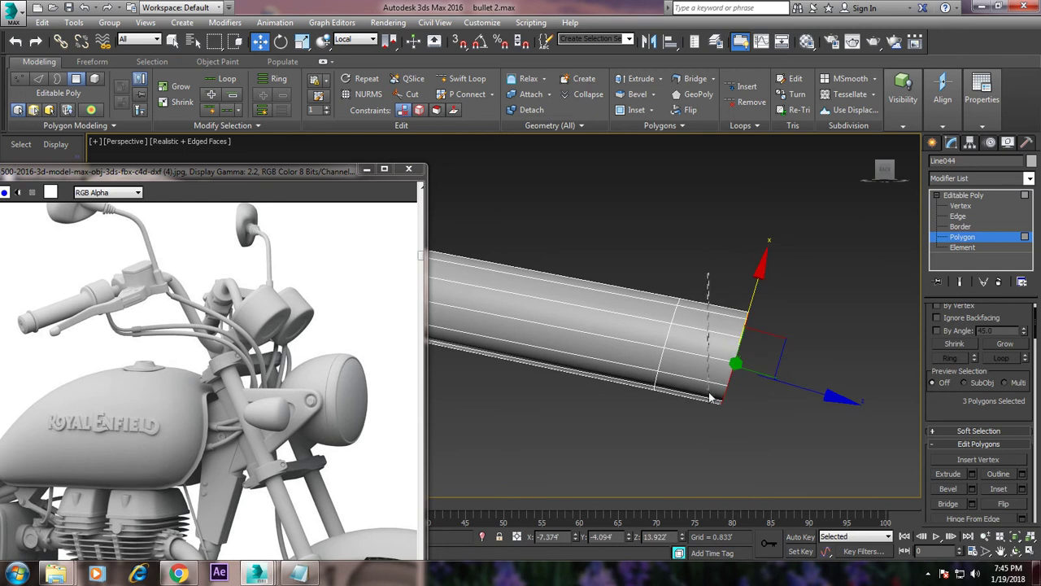
left_click_drag(710, 397, 704, 437)
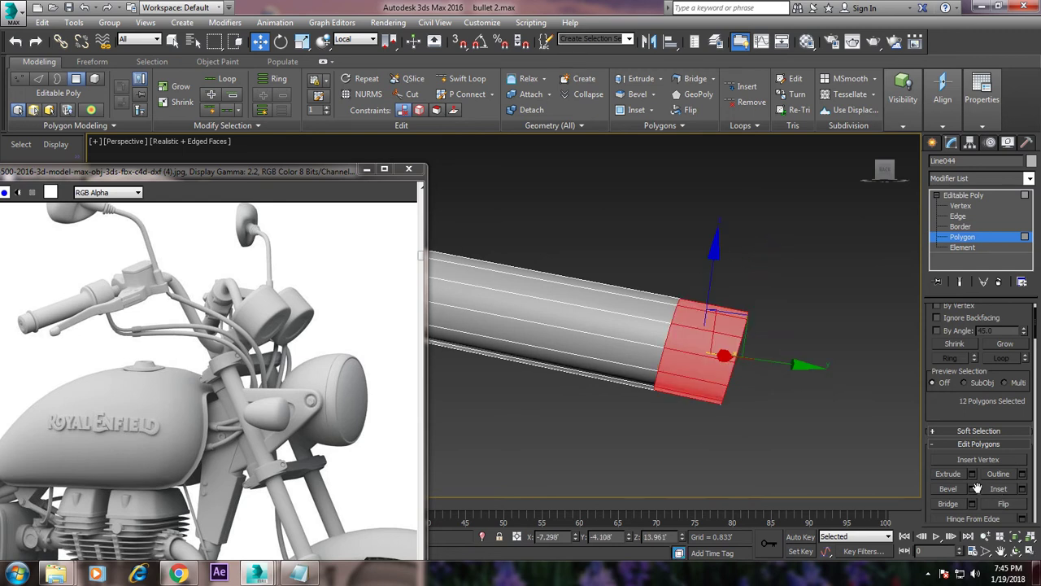
- Add a Swift Loop edge loop across the tube's end and select an edge there
left_click(467, 78)
left_click(685, 320)
right_click(850, 284)
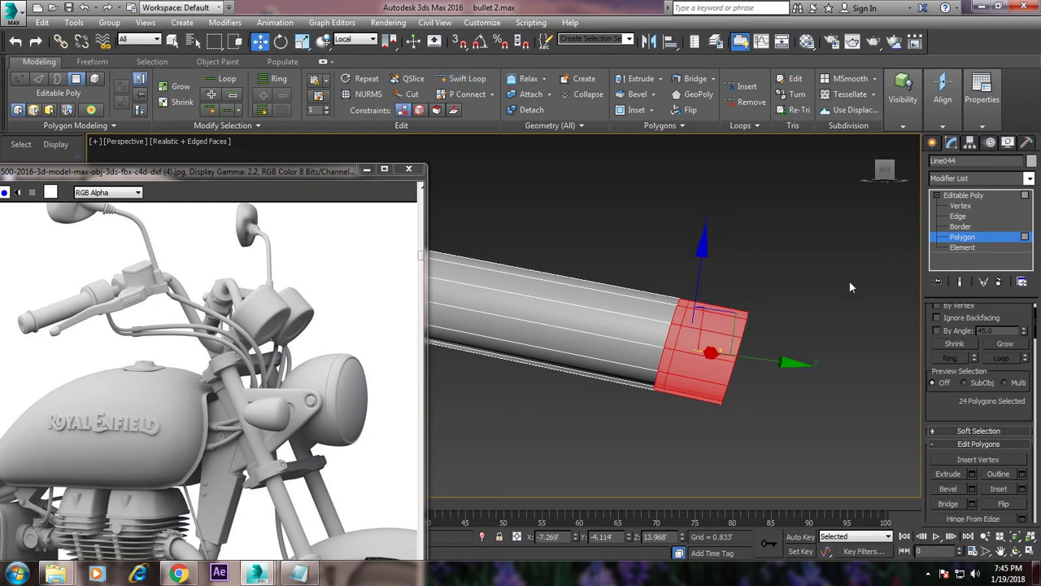
left_click(960, 215)
left_click(678, 323)
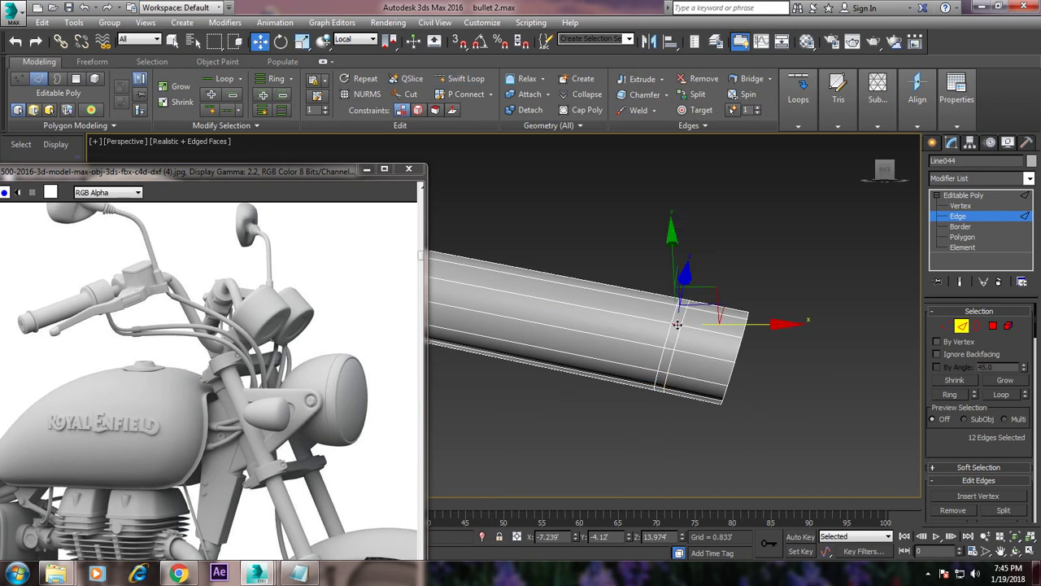
left_click(958, 238)
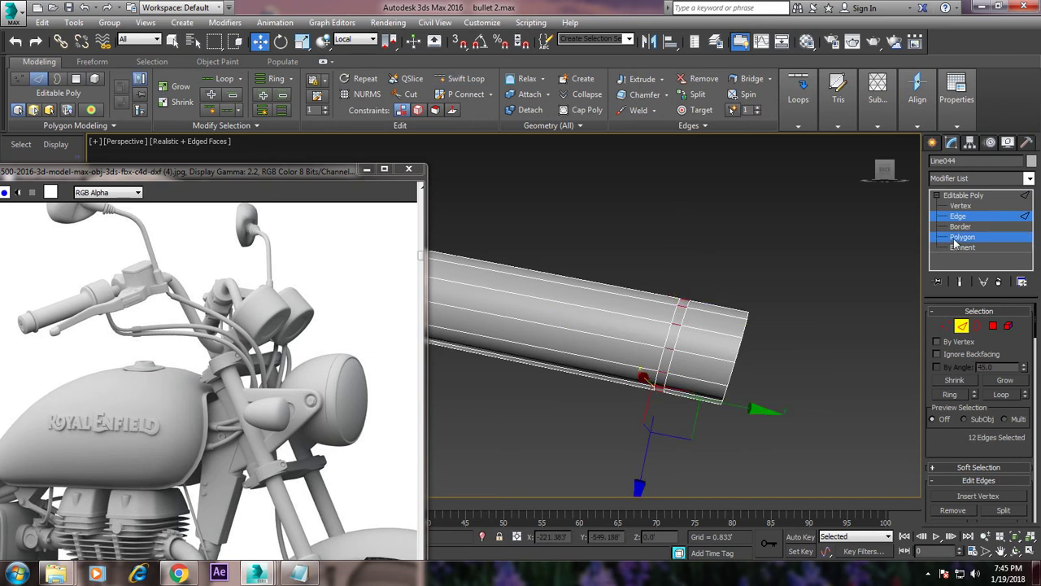
left_click(955, 218)
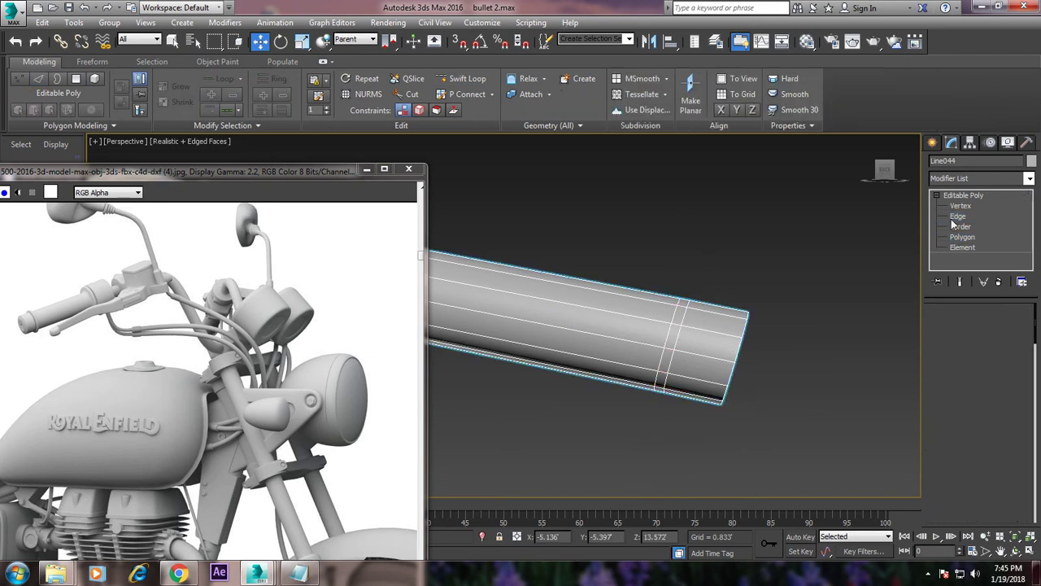
left_click(953, 217)
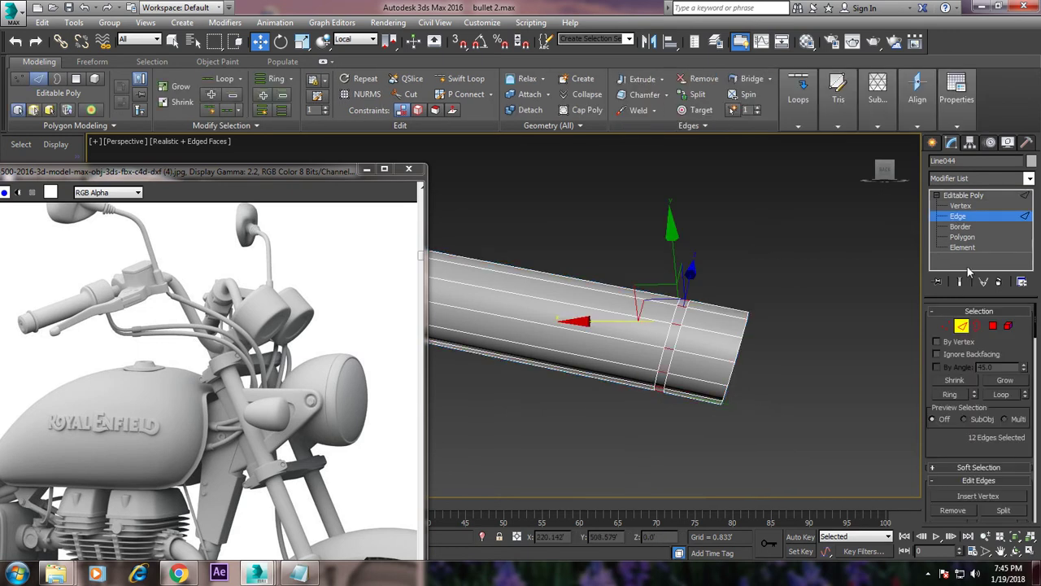
- Extrude the 12-polygon ring near the tube end into a thin 0.019 band
left_click(992, 325)
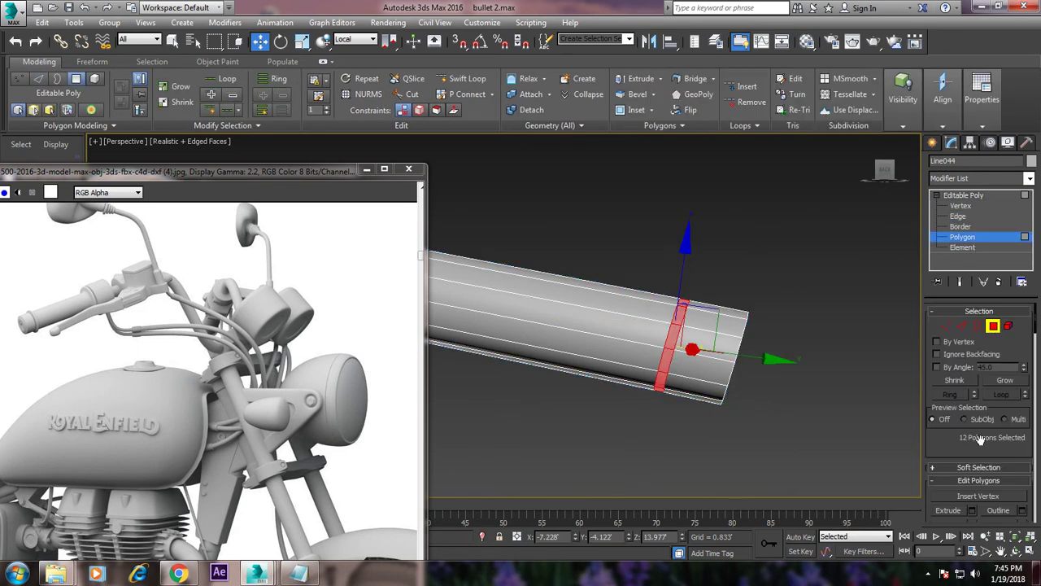
left_click(972, 511)
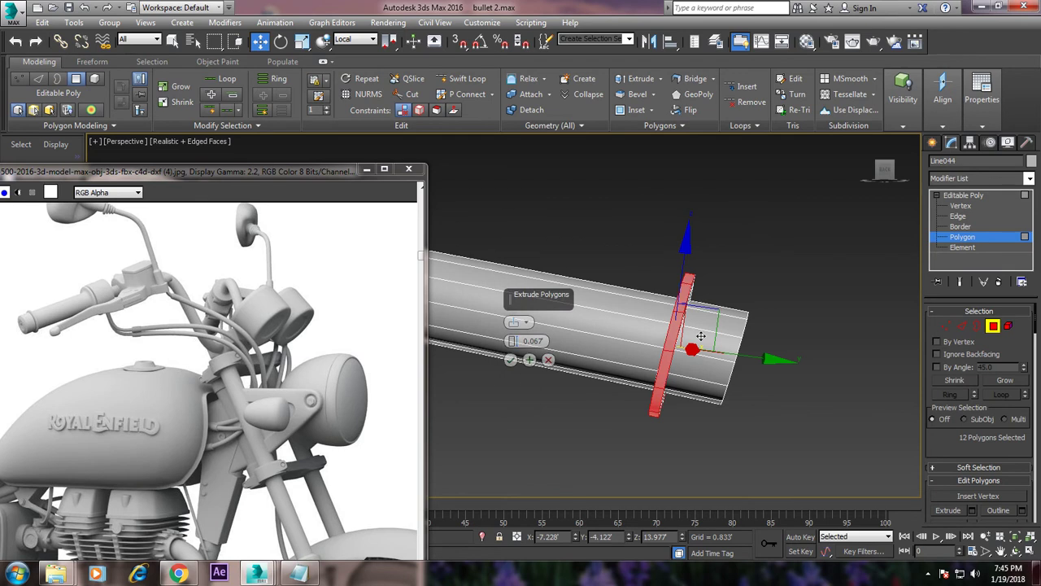
middle_click_drag(700, 336, 660, 329, "alt")
left_click_drag(515, 345, 511, 344)
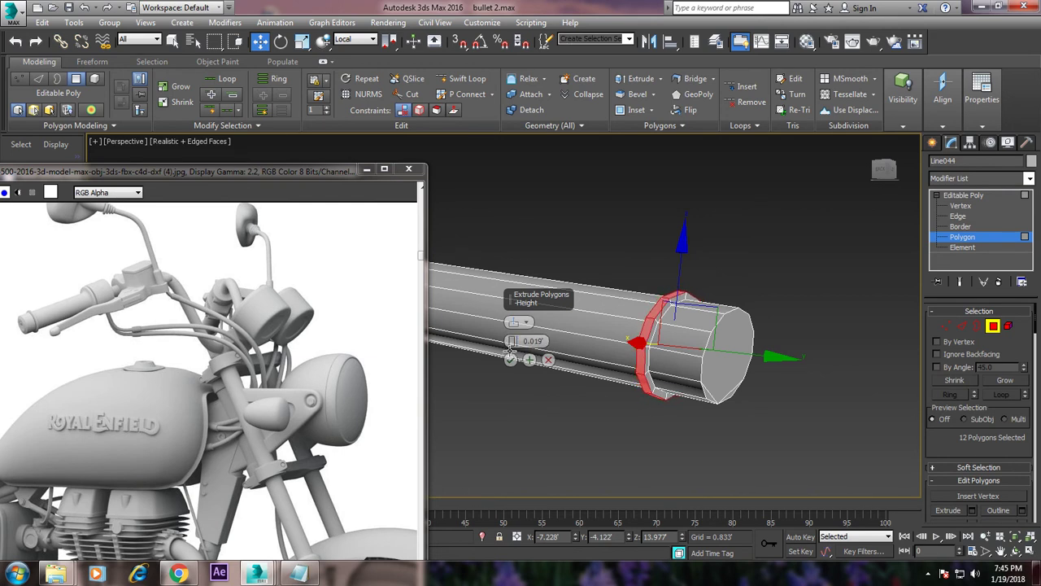
left_click(510, 359)
mouse_move(634, 342)
middle_mouse_down("alt")
mouse_move(759, 359)
mouse_move(732, 358)
middle_mouse_up("alt")
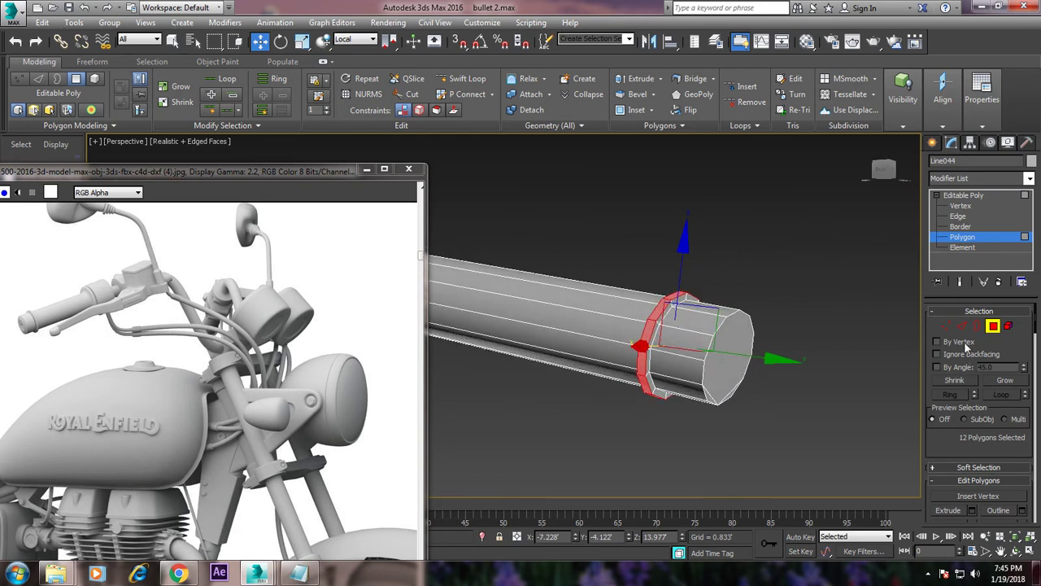
key("2")
left_click(709, 345)
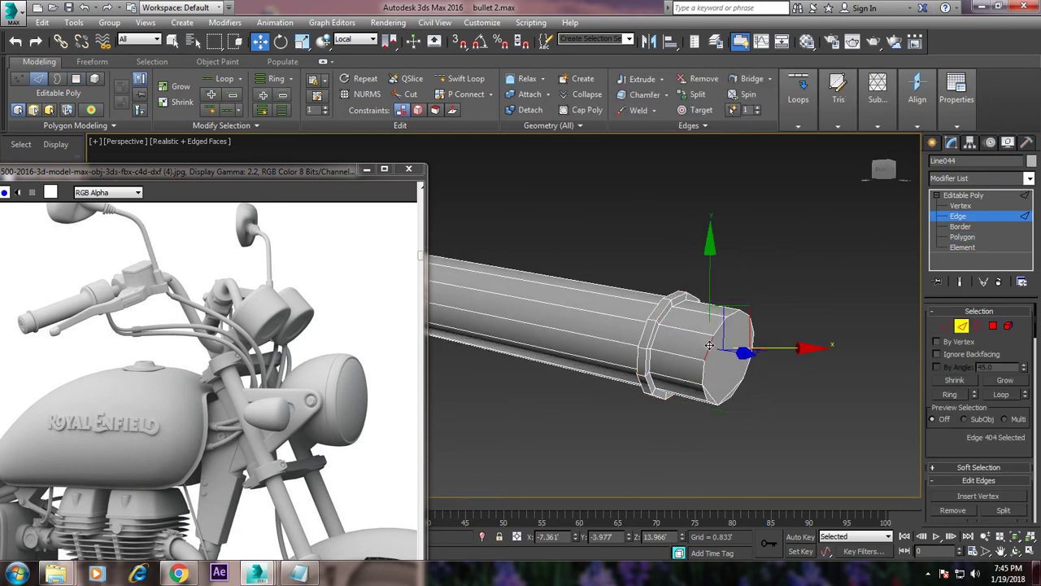
middle_click_drag(714, 342, 321, 162, "alt")
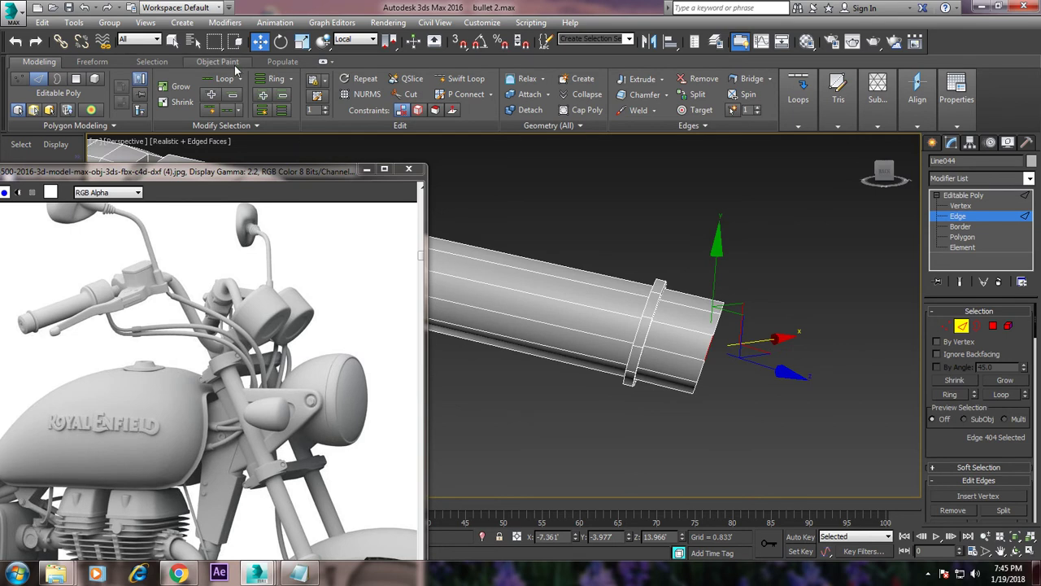
left_click_drag(216, 49, 214, 122)
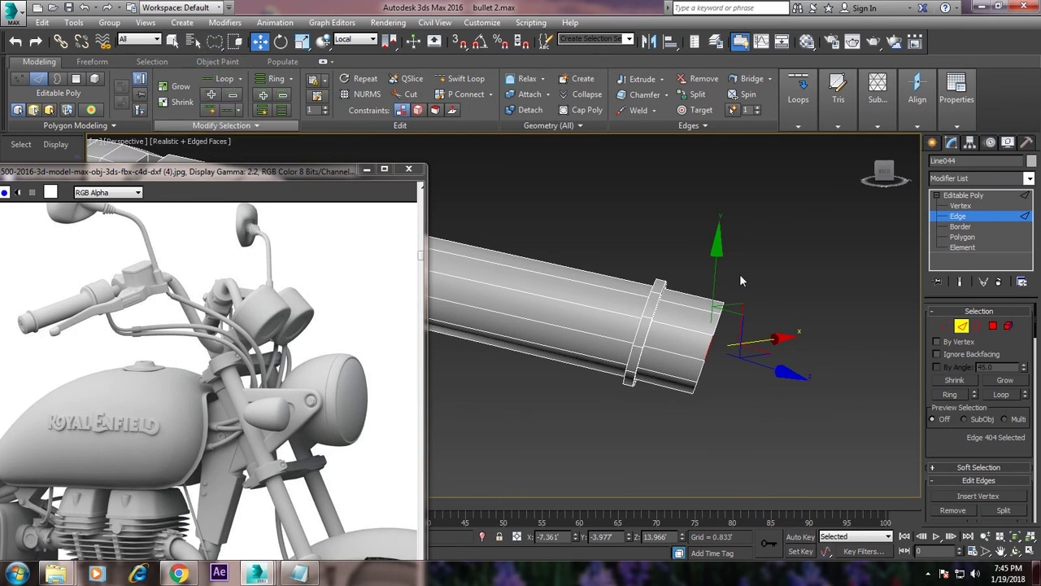
left_click_drag(657, 412, 599, 305)
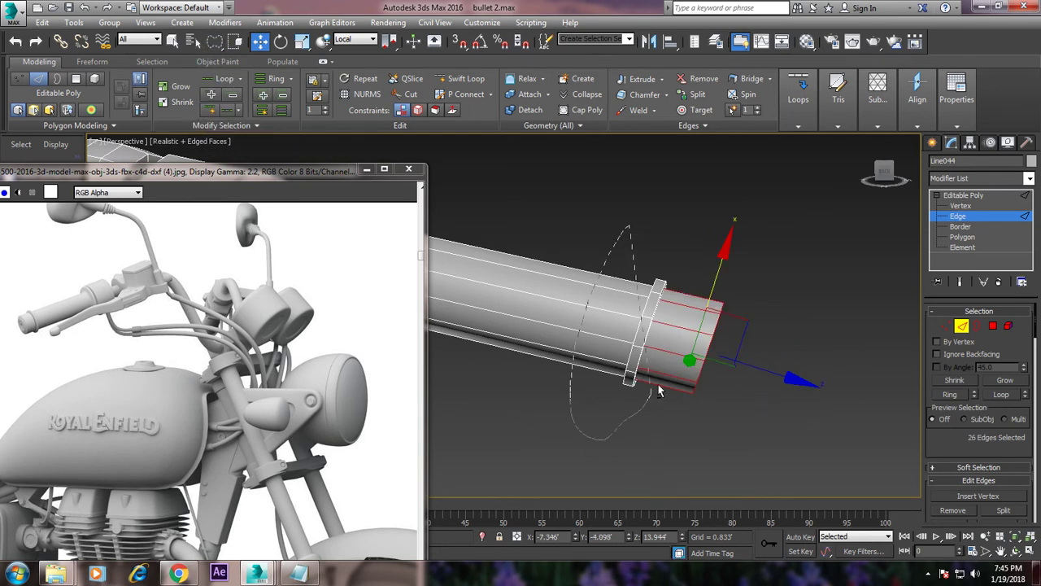
left_click_drag(658, 384, 682, 222, "alt")
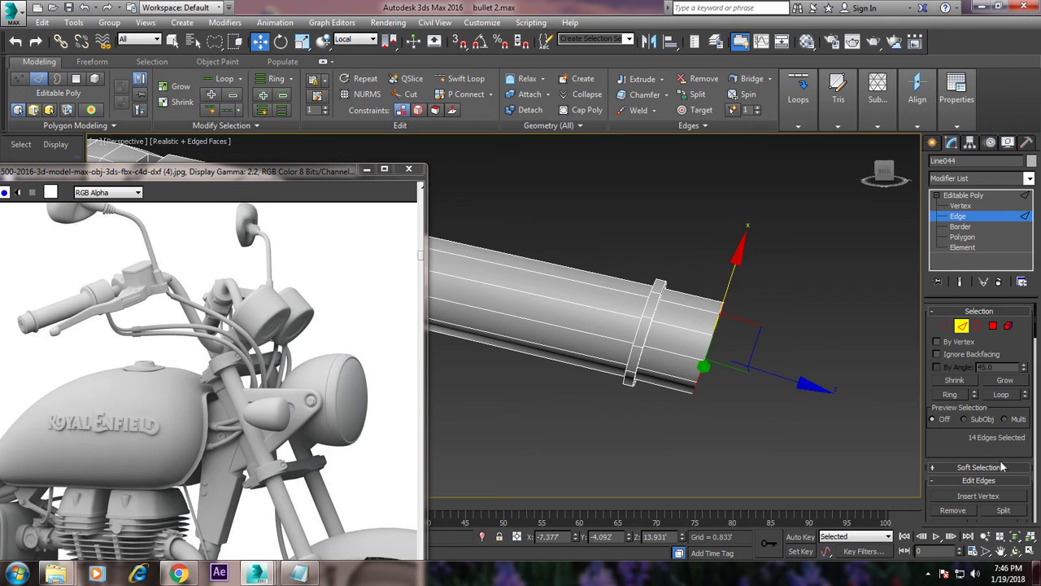
left_click_drag(1002, 466, 997, 298)
left_click(972, 387)
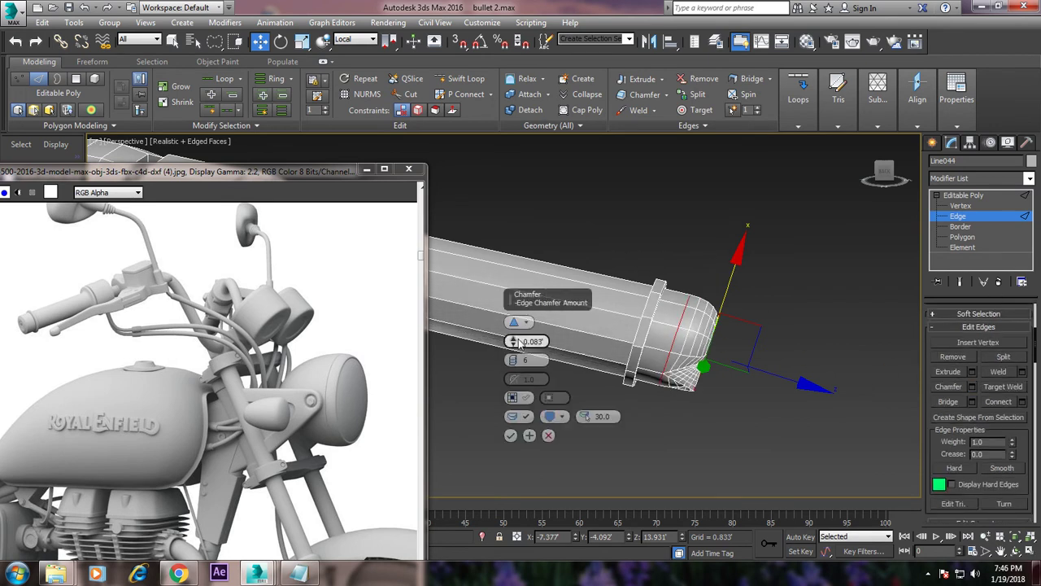
left_click_drag(514, 343, 522, 348)
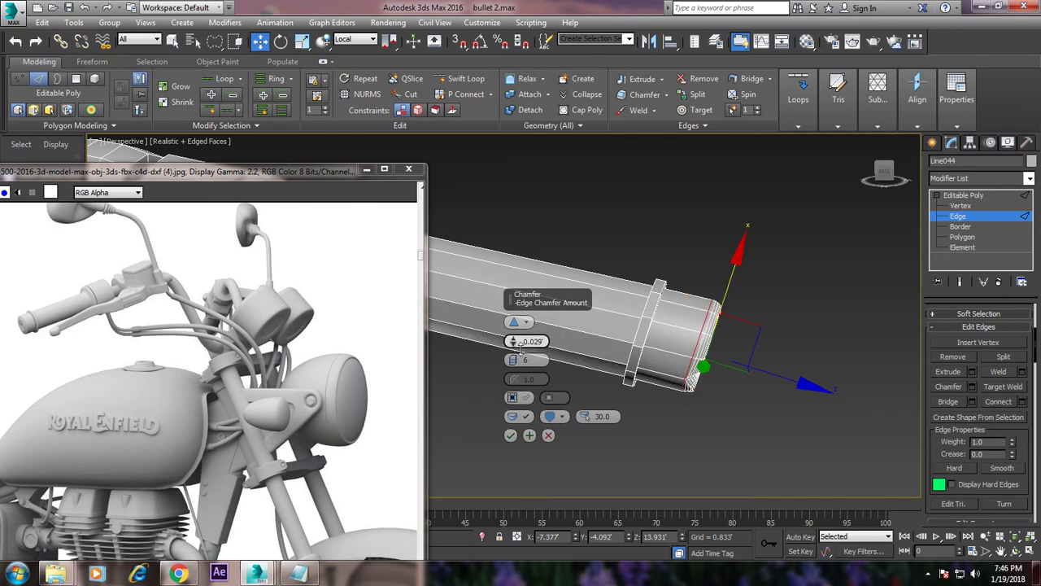
left_click(548, 435)
mouse_move(696, 431)
middle_mouse_down("alt")
mouse_move(664, 417)
mouse_move(695, 351)
mouse_move(745, 356)
middle_mouse_up("alt")
scroll(663, 417, "up", 4)
left_click(745, 356)
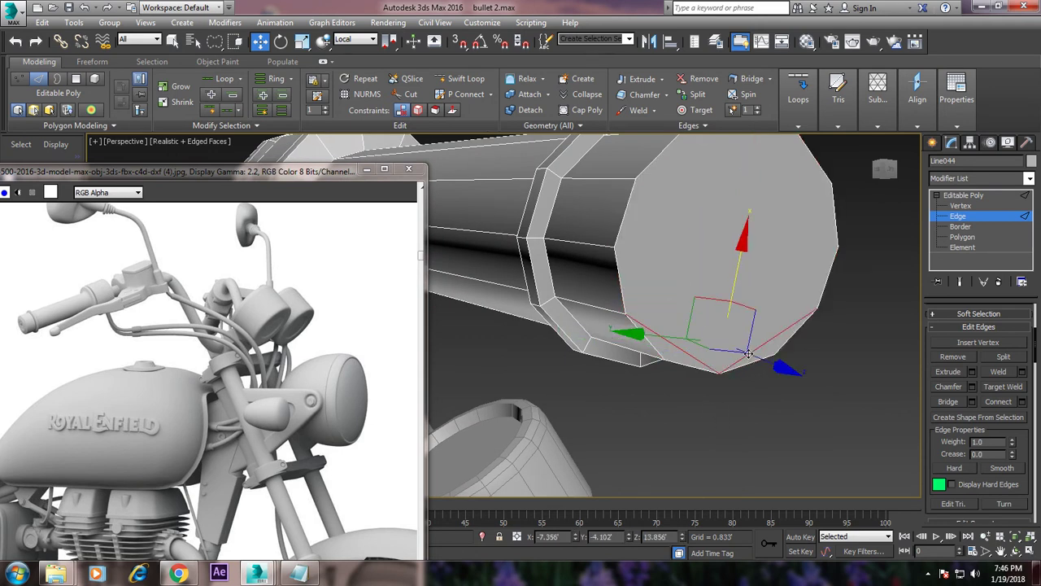
- Clear the edge and polygon selections and pick an end-cap edge to inspect
key("ctrl+d")
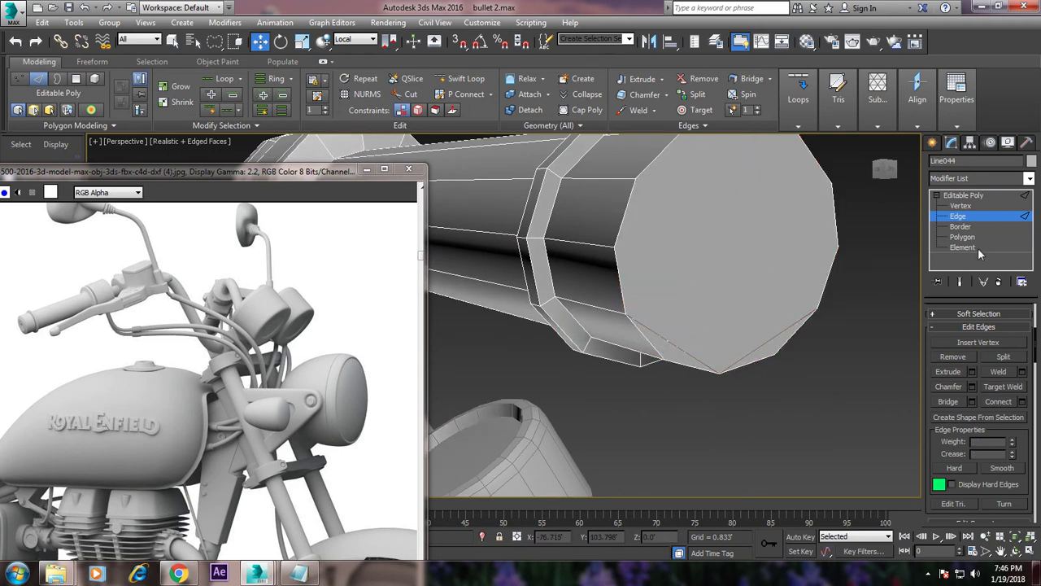
left_click(962, 237)
key("ctrl+d")
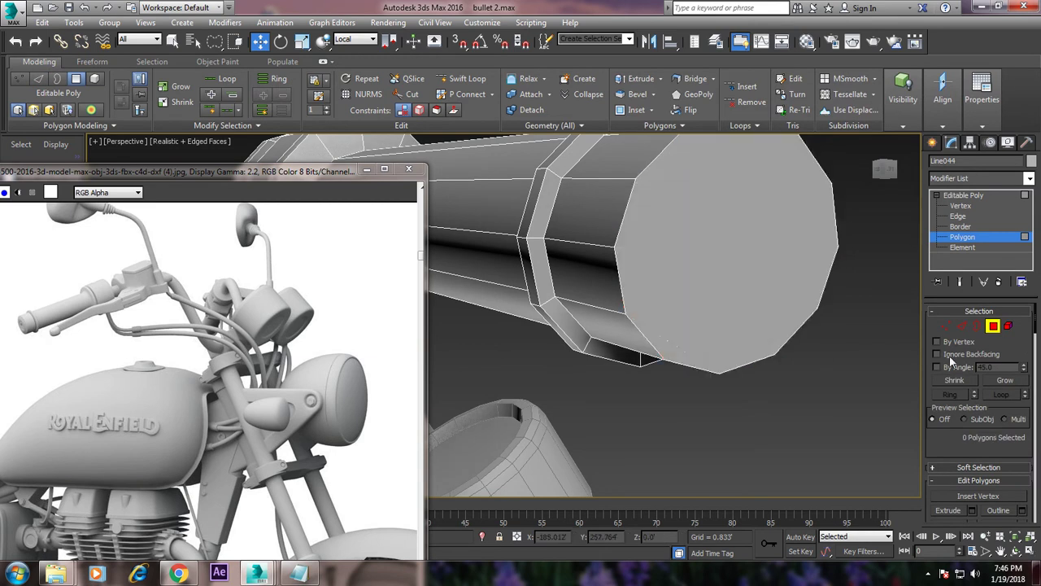
left_click(959, 216)
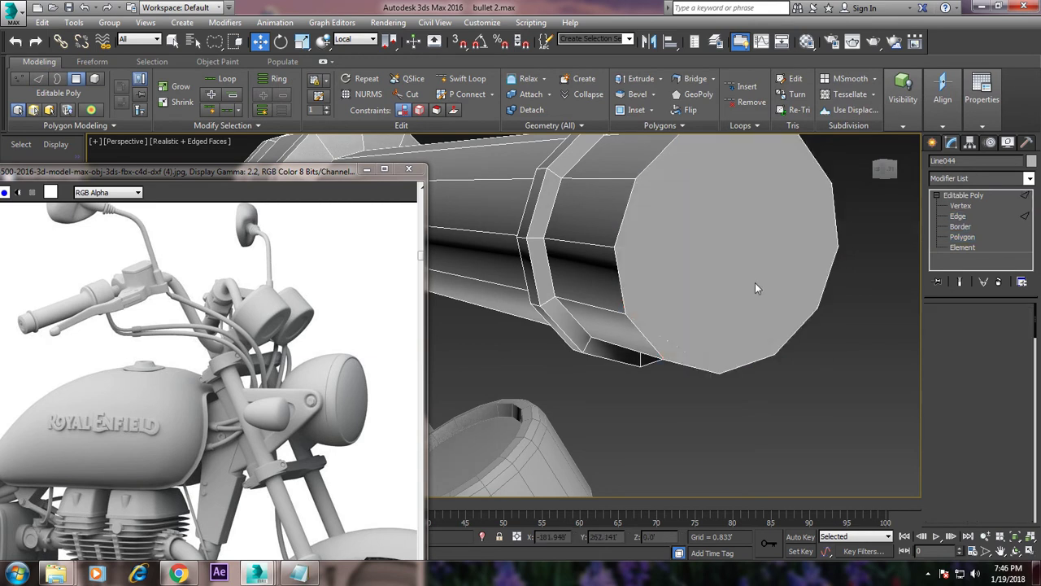
left_click(655, 343)
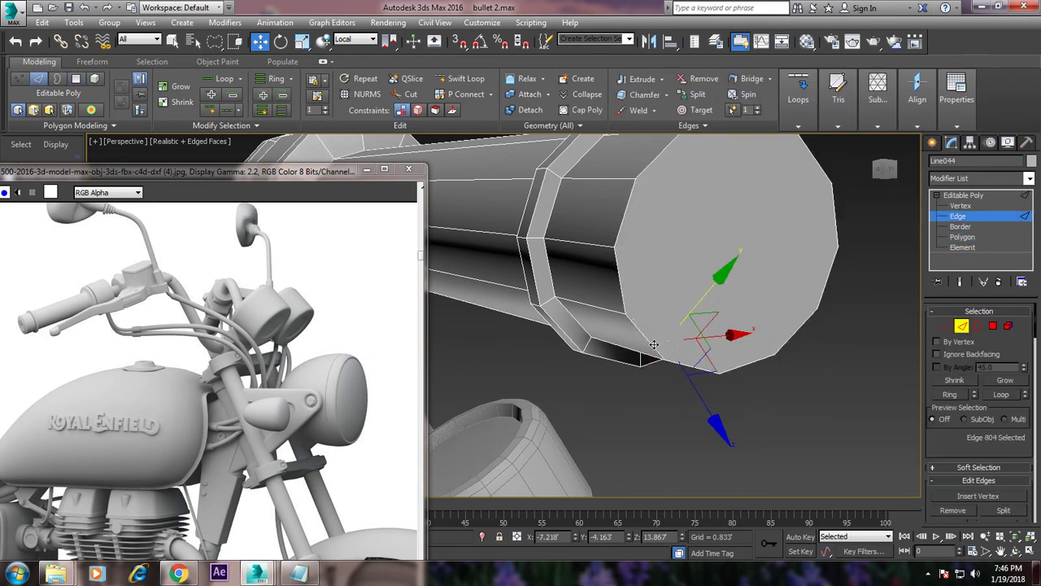
mouse_move(780, 409)
middle_mouse_down("alt")
mouse_move(771, 401)
mouse_move(615, 419)
middle_mouse_up("alt")
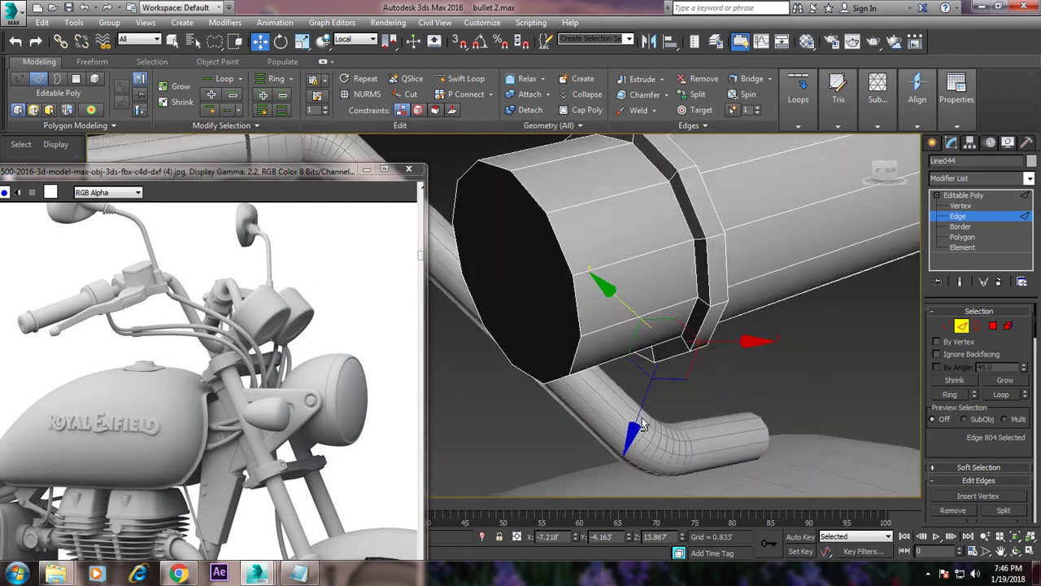
left_click(619, 405)
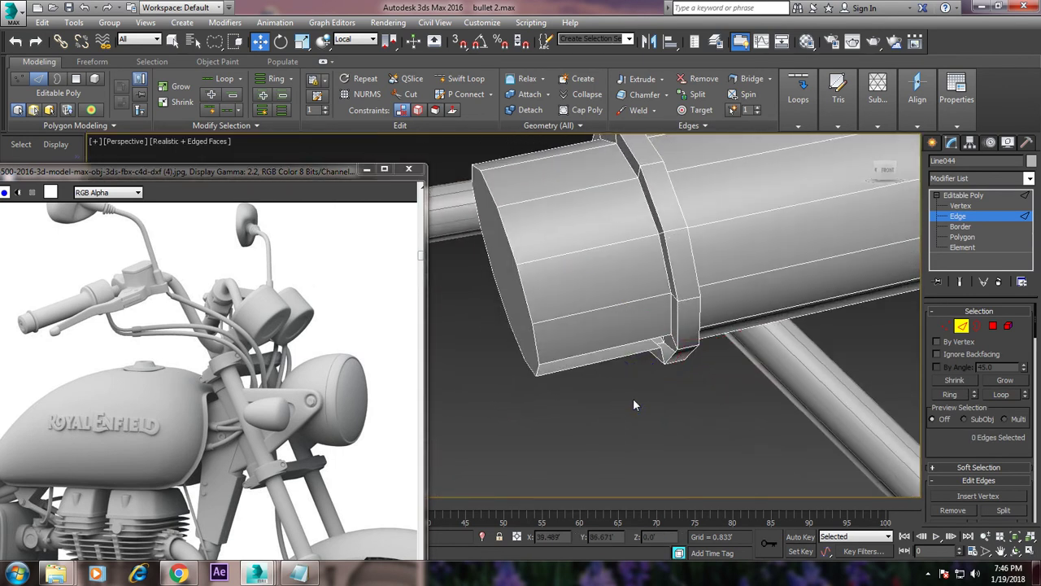
mouse_move(655, 396)
middle_mouse_down("alt")
mouse_move(671, 285)
mouse_move(767, 309)
mouse_move(848, 366)
middle_mouse_up("alt")
- Try selecting the collar-groove and end-ring edges of the tube, then clear them
left_click(671, 283)
left_click(786, 360)
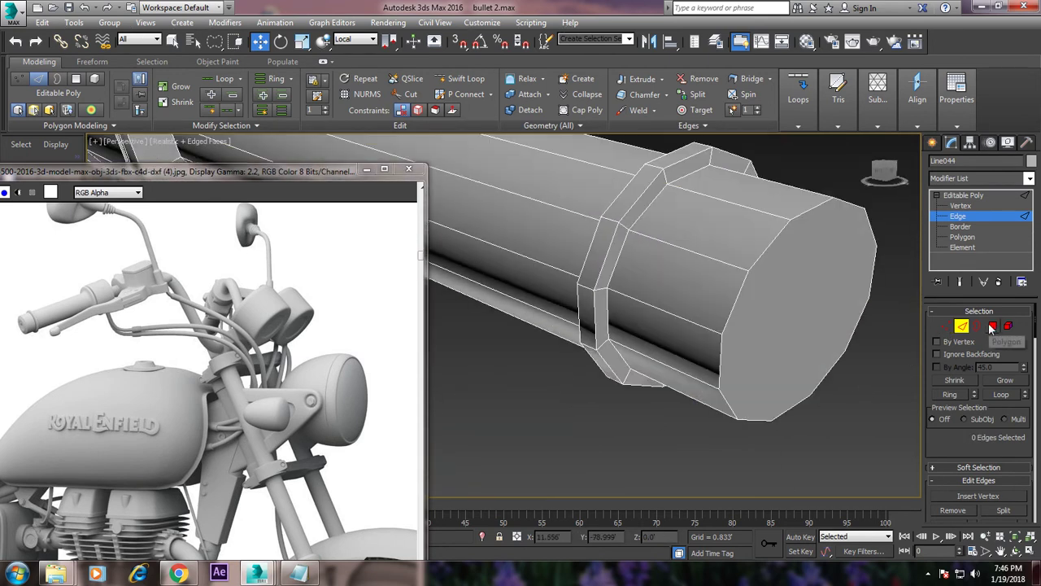
scroll(756, 334, "up", 5)
scroll(776, 335, "down", 5)
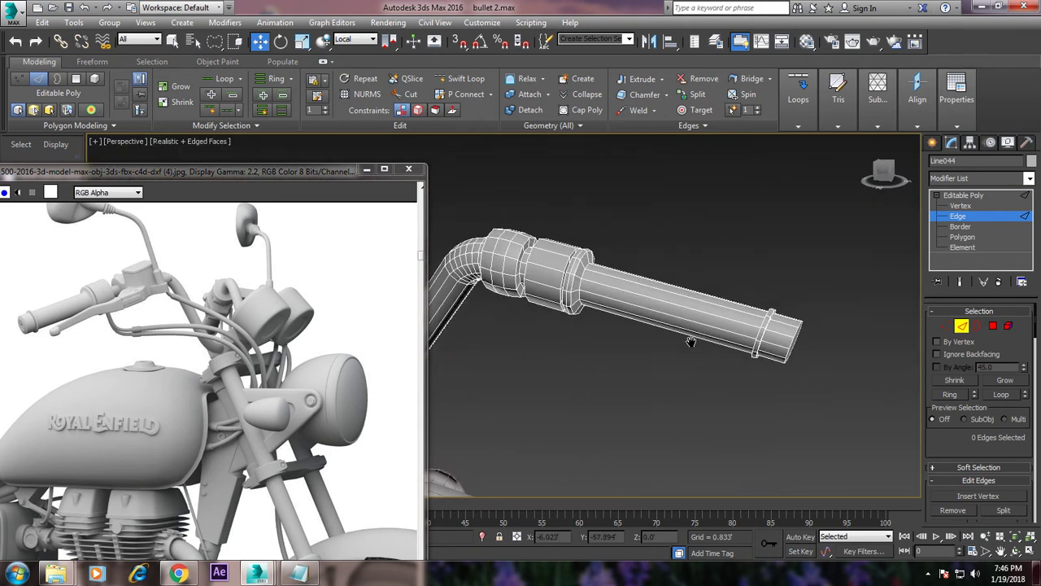
left_click_drag(797, 296, 838, 429)
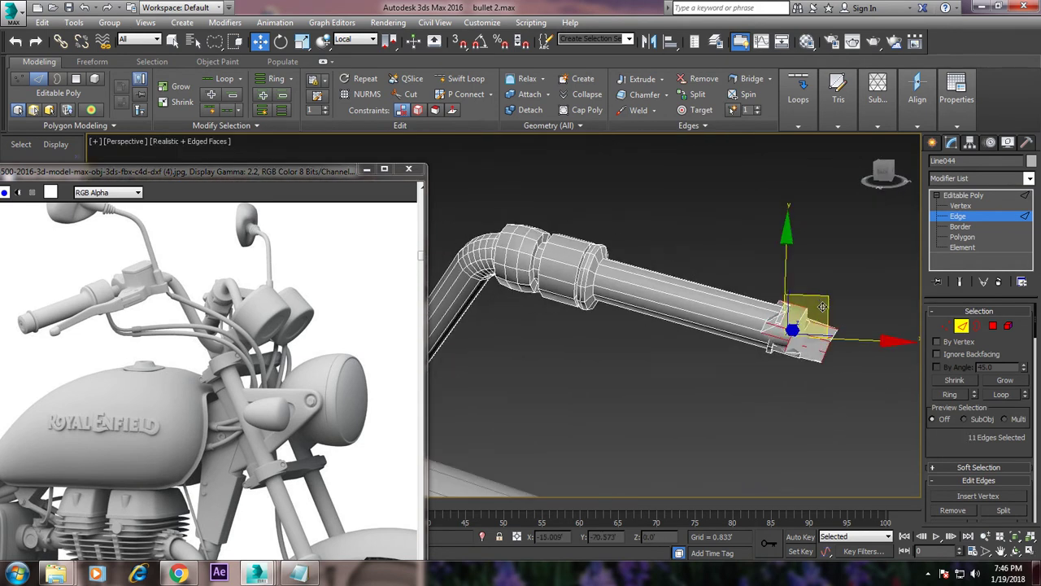
left_click(862, 254)
mouse_move(850, 260)
left_mouse_down()
mouse_move(808, 334)
mouse_move(813, 341)
left_mouse_up()
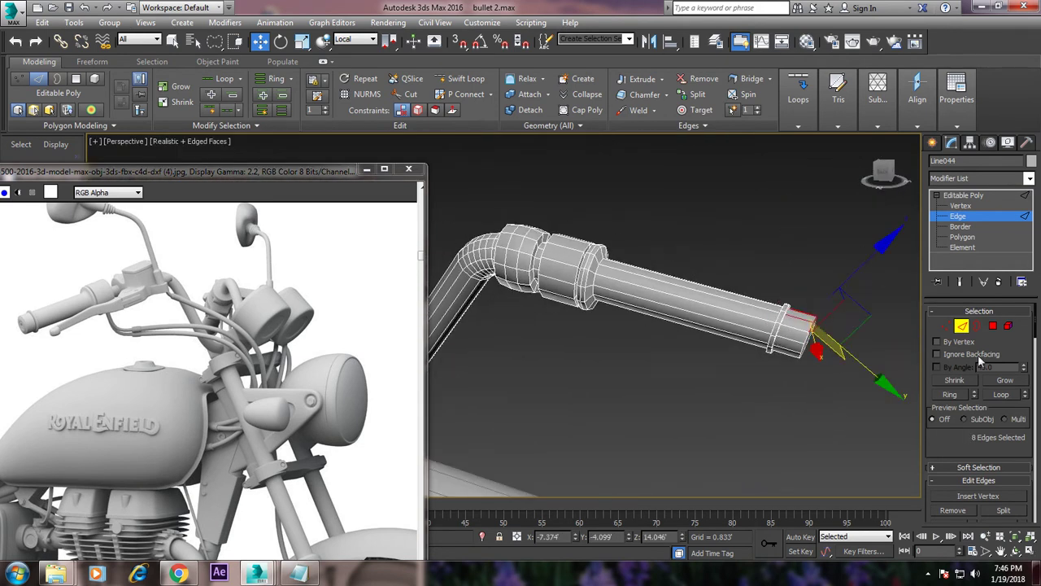
- Select the tube's end-cap polygon and convert it to its border edges
key("4")
middle_click_drag(814, 342, 671, 324, "alt")
left_click(671, 324)
scroll(671, 324, "up", 2)
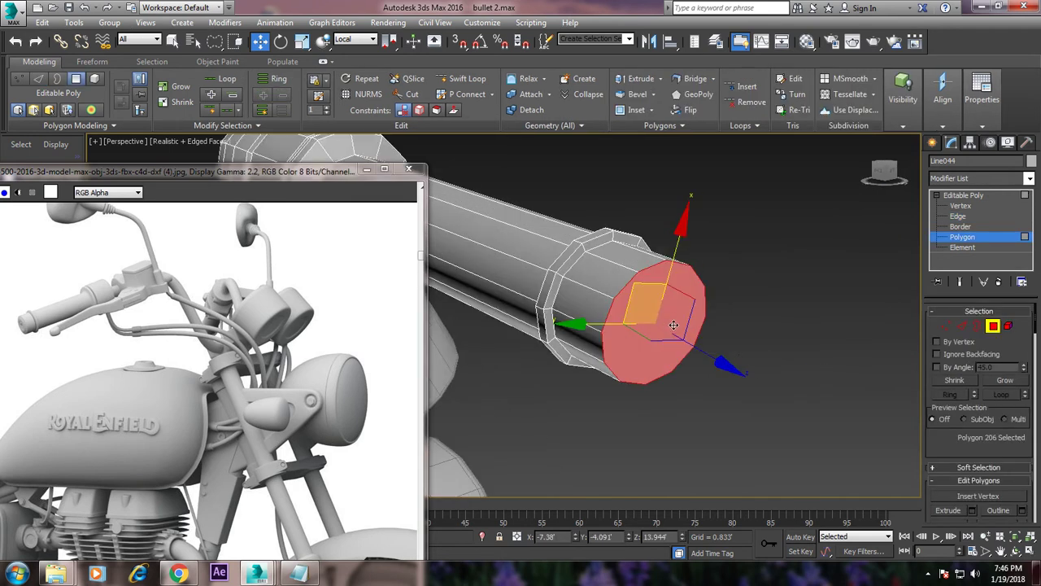
key("2")
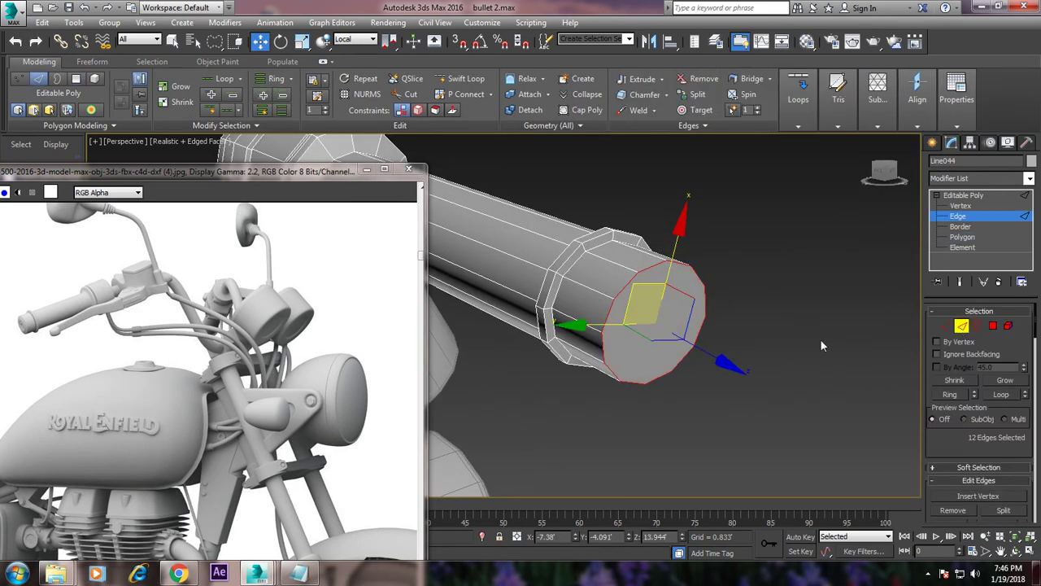
mouse_move(831, 344)
middle_mouse_down("alt")
mouse_move(845, 378)
mouse_move(814, 341)
middle_mouse_up("alt")
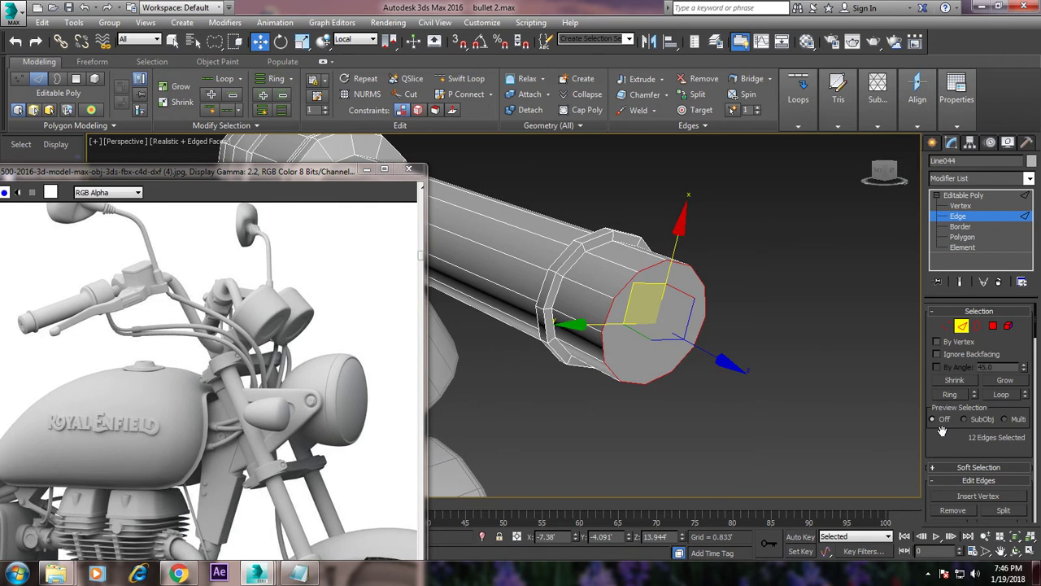
scroll(973, 455, "down", 1)
scroll(973, 455, "down", 2)
- Chamfer the end-cap rim edges by 0.025 with 6 segments, then deselect and orbit out
left_click(973, 455)
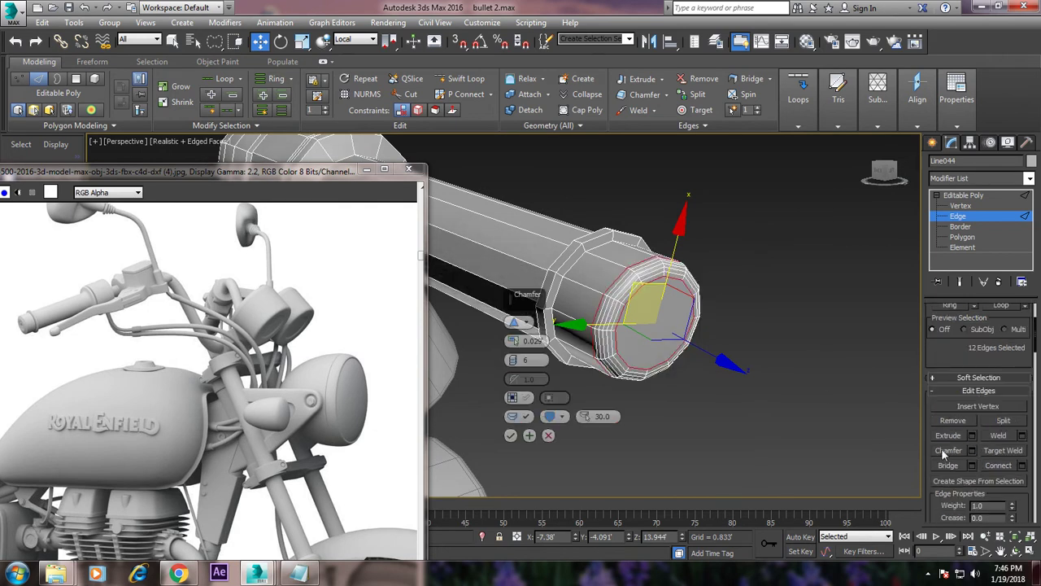
left_click(515, 432)
left_click(632, 439)
scroll(632, 439, "down", 5)
mouse_move(631, 439)
middle_mouse_down("alt")
mouse_move(760, 418)
mouse_move(734, 402)
mouse_move(757, 391)
middle_mouse_up("alt")
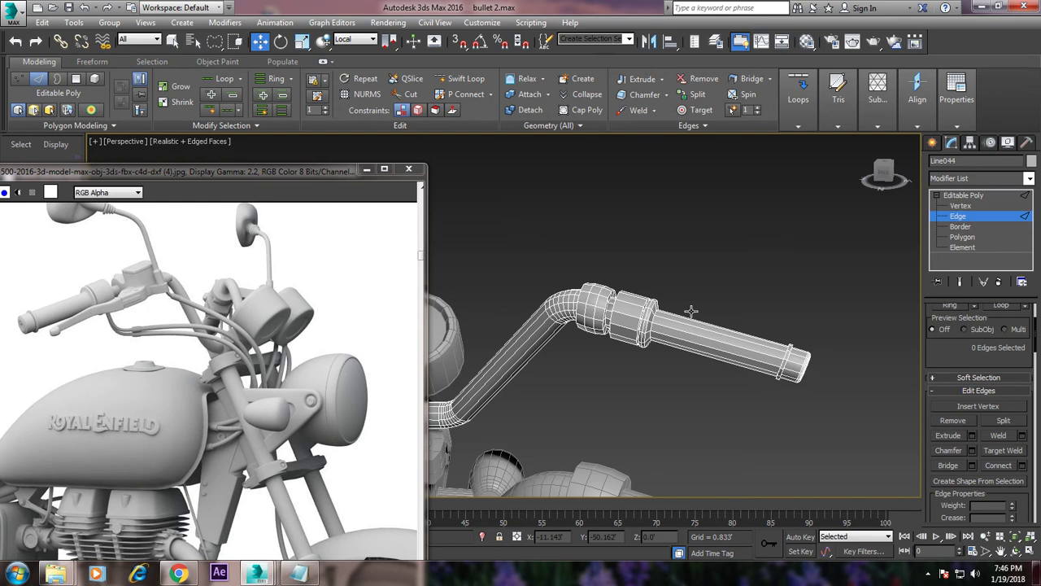
- Move the reference image window higher up to uncover the viewport
left_click_drag(313, 171, 350, 115)
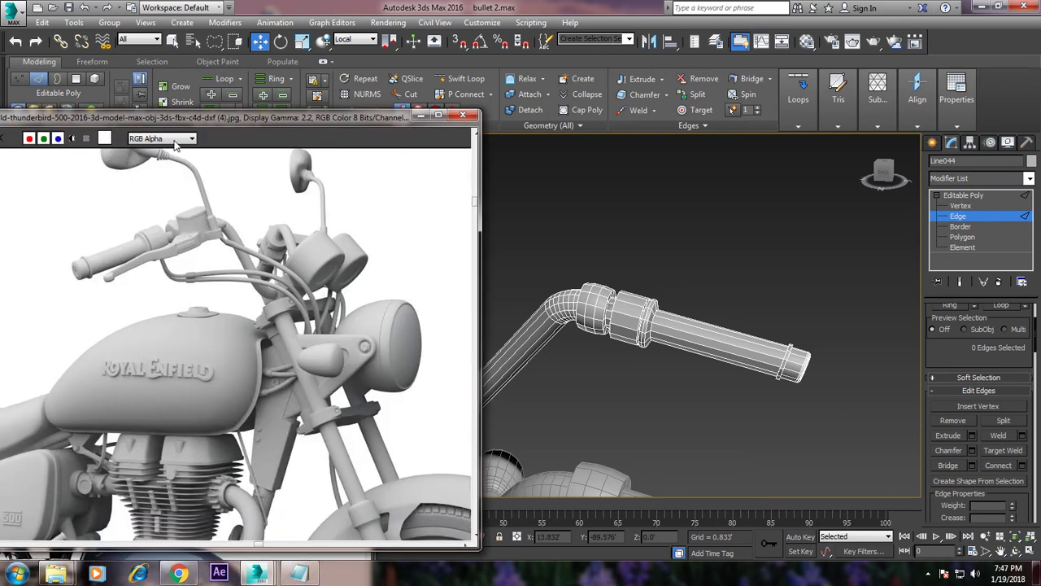
mouse_move(189, 119)
left_mouse_down()
mouse_move(599, 517)
mouse_move(193, 108)
left_mouse_up()
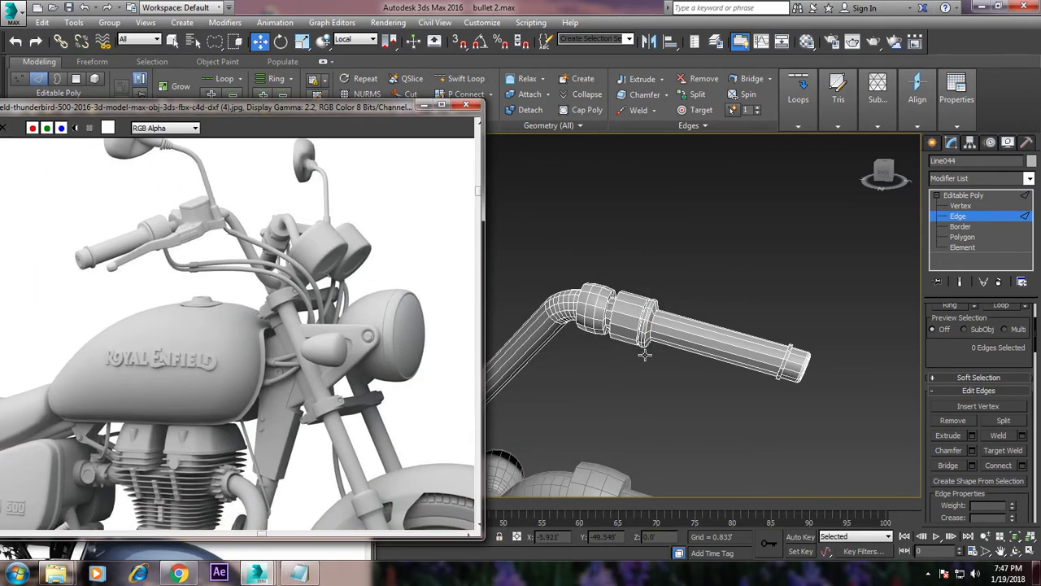
middle_click_drag(634, 340, 638, 415, "alt")
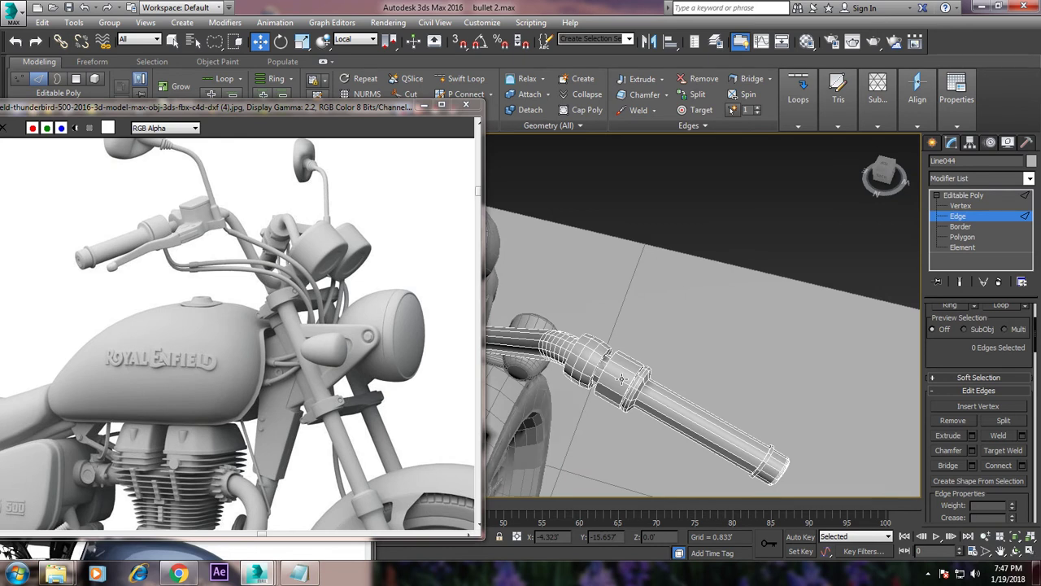
- Orbit around the gauges and return the handlebar Line044 to object-level editing
mouse_move(664, 341)
middle_mouse_down("alt")
mouse_move(681, 381)
mouse_move(666, 375)
mouse_move(642, 389)
middle_mouse_up("alt")
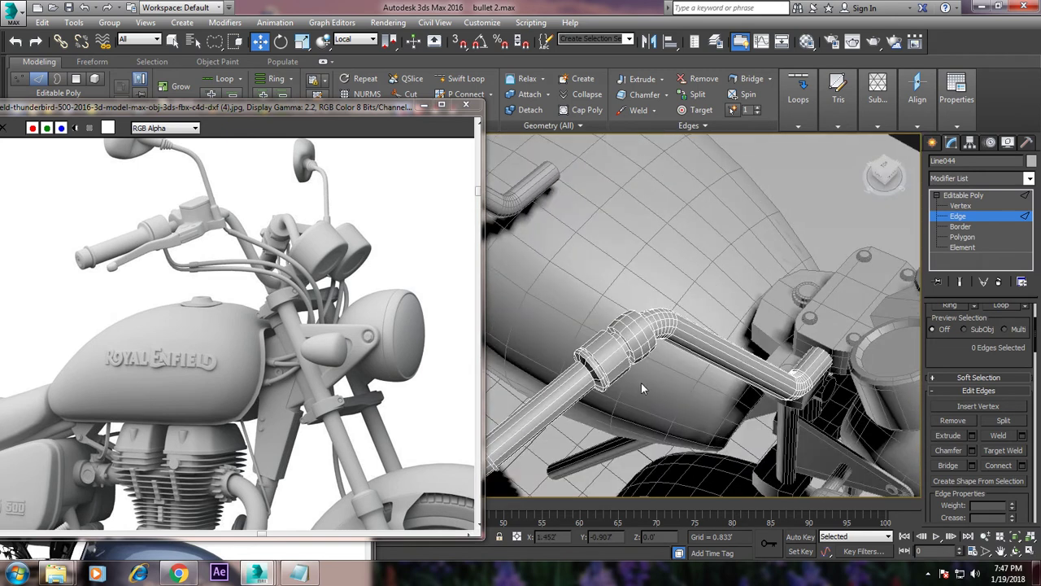
mouse_move(675, 388)
middle_mouse_down("alt")
mouse_move(697, 372)
mouse_move(784, 412)
mouse_move(869, 397)
middle_mouse_up("alt")
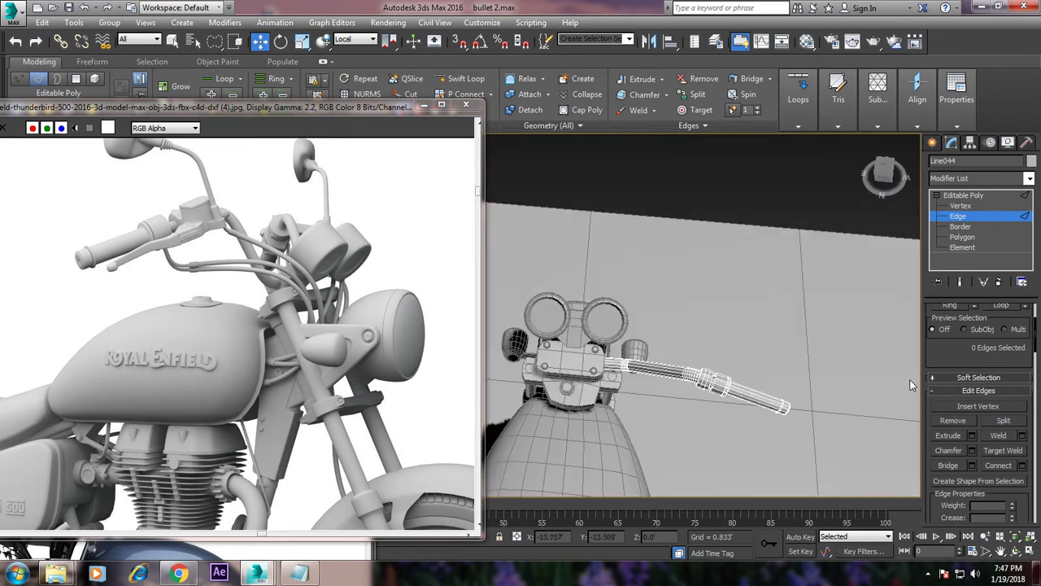
left_click(960, 198)
mouse_move(773, 342)
middle_mouse_down("alt")
mouse_move(806, 285)
mouse_move(781, 325)
mouse_move(695, 380)
mouse_move(711, 316)
middle_mouse_up("alt")
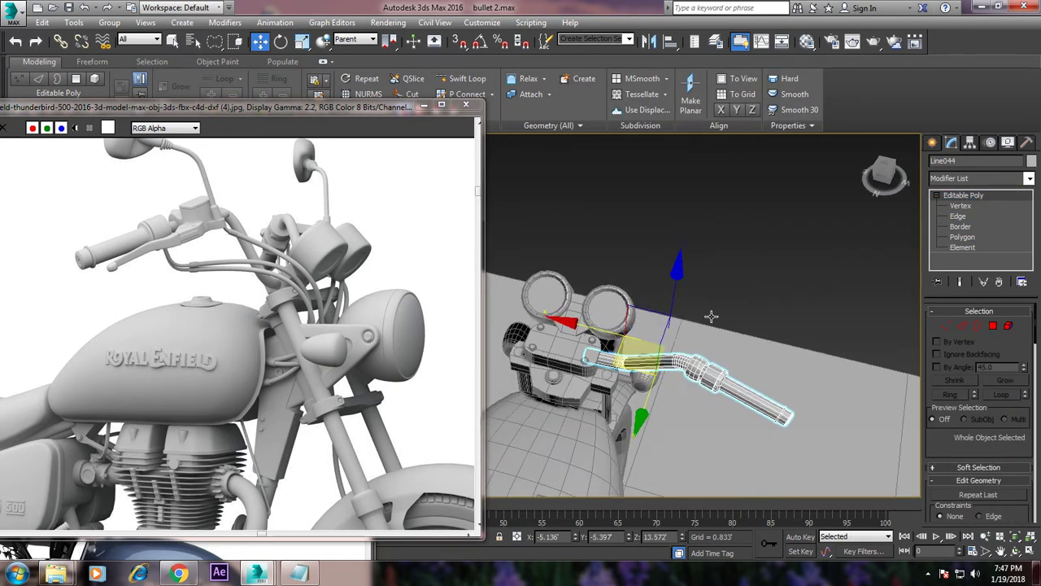
- Create a mirrored handlebar copy after trying the Y, Z and XY axes
left_click(648, 41)
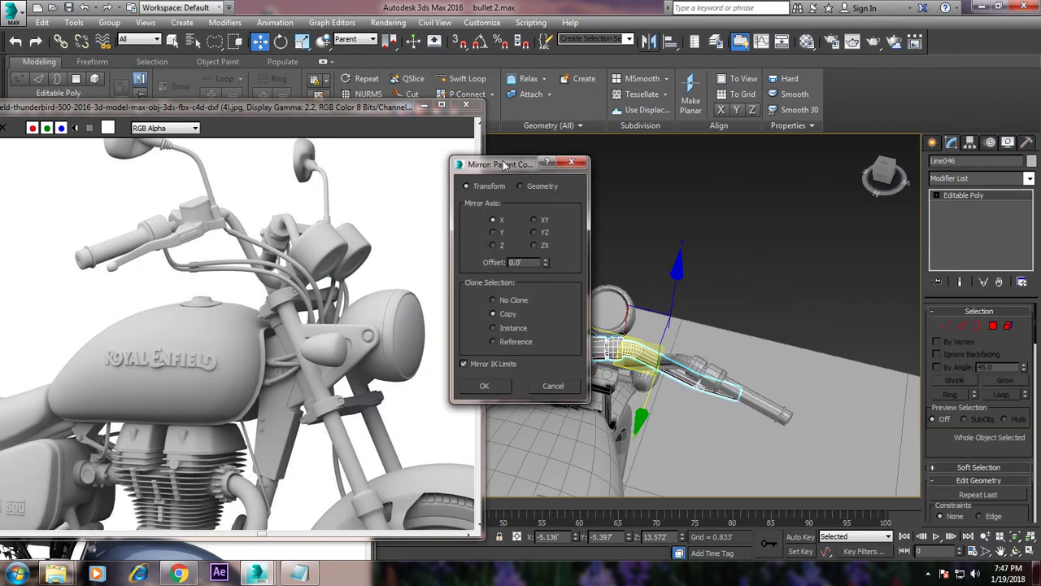
left_click_drag(505, 159, 797, 148)
left_click(785, 221)
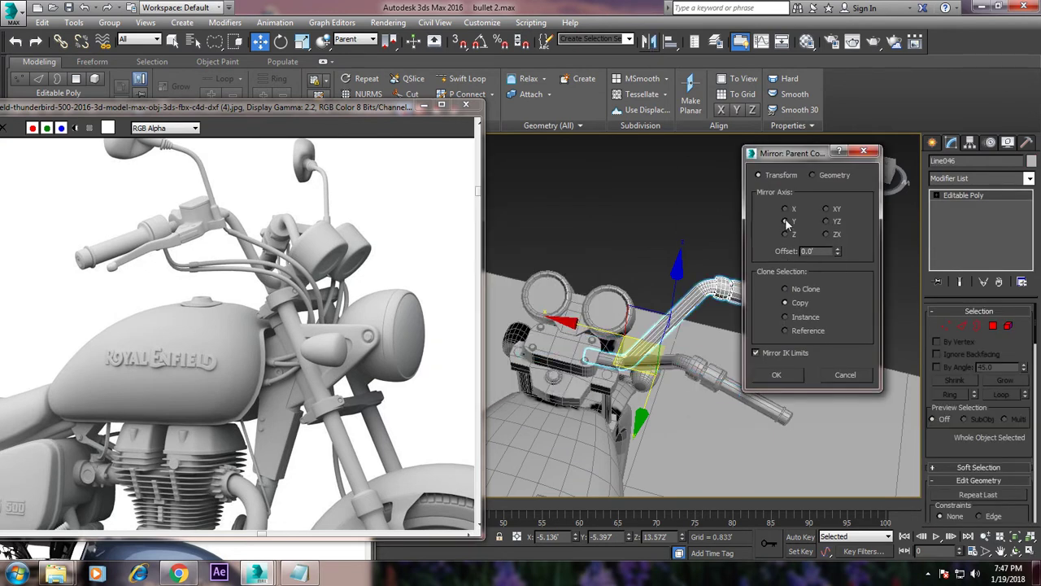
left_click(786, 235)
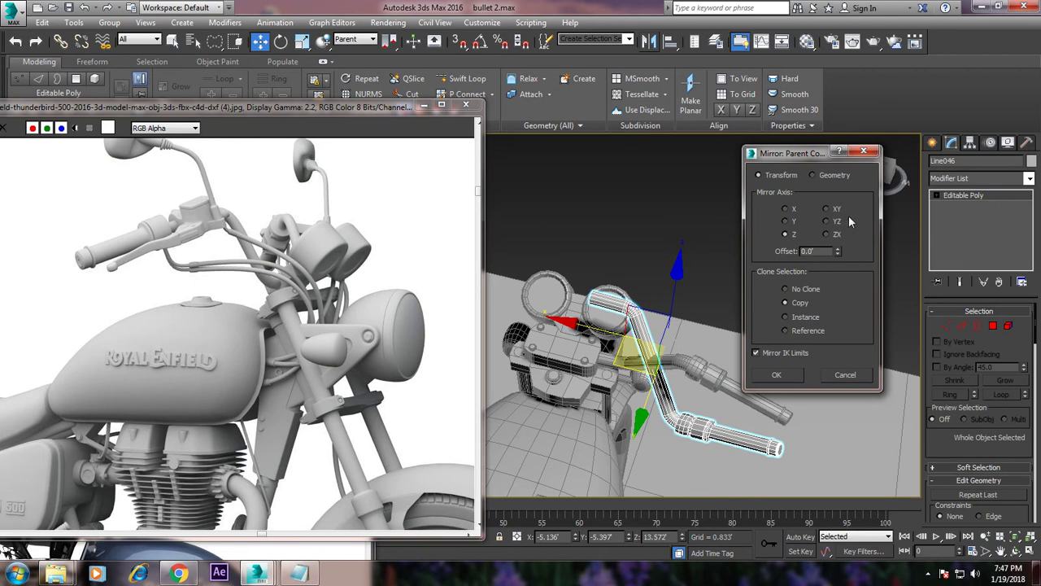
left_click(835, 214)
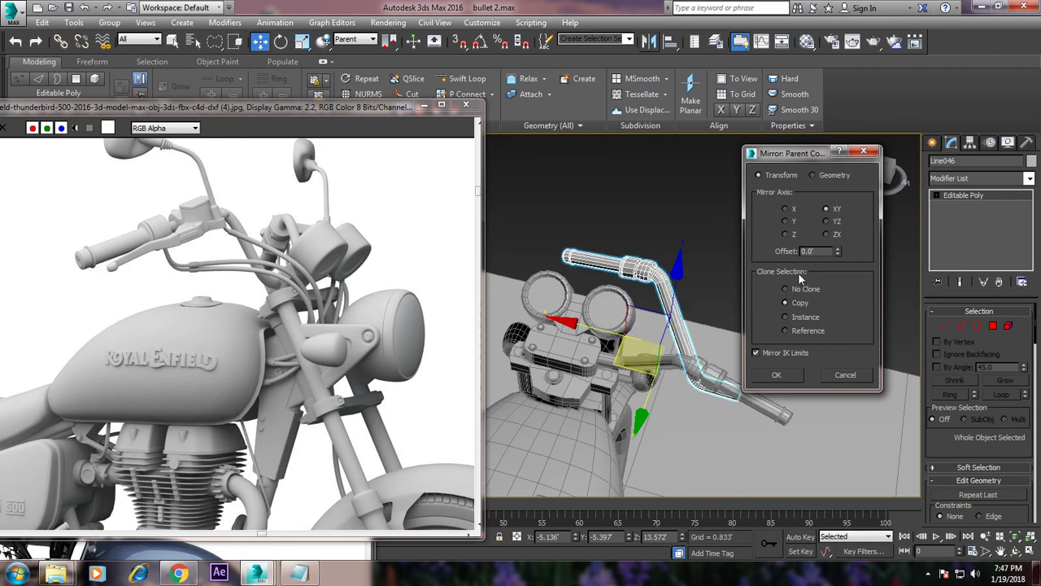
left_click(776, 374)
- Delete the mirrored copy and nudge the original handlebar slightly along X
middle_click_drag(776, 374, 745, 367, "alt")
key("Delete")
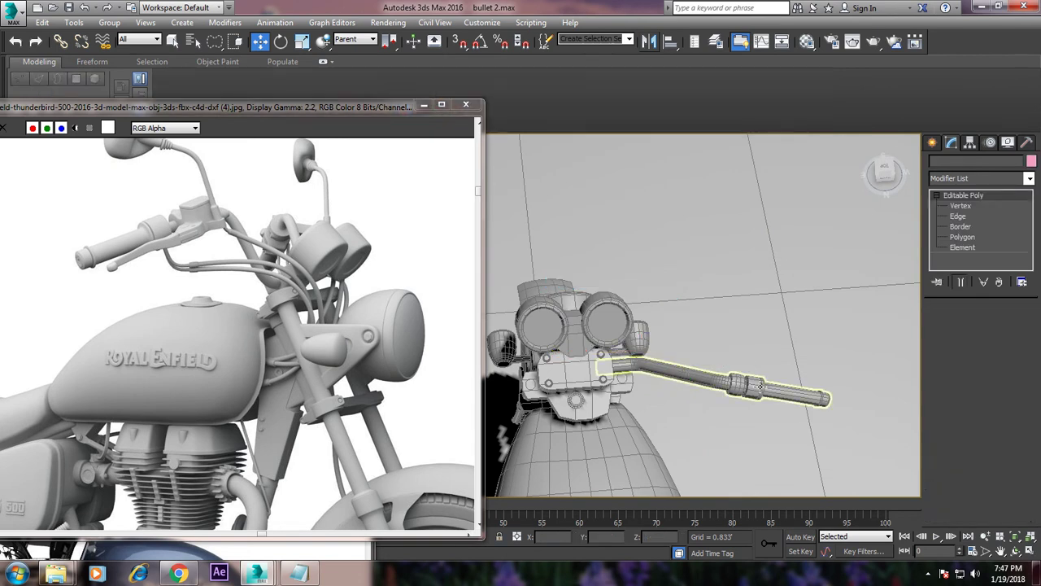
left_click(761, 386)
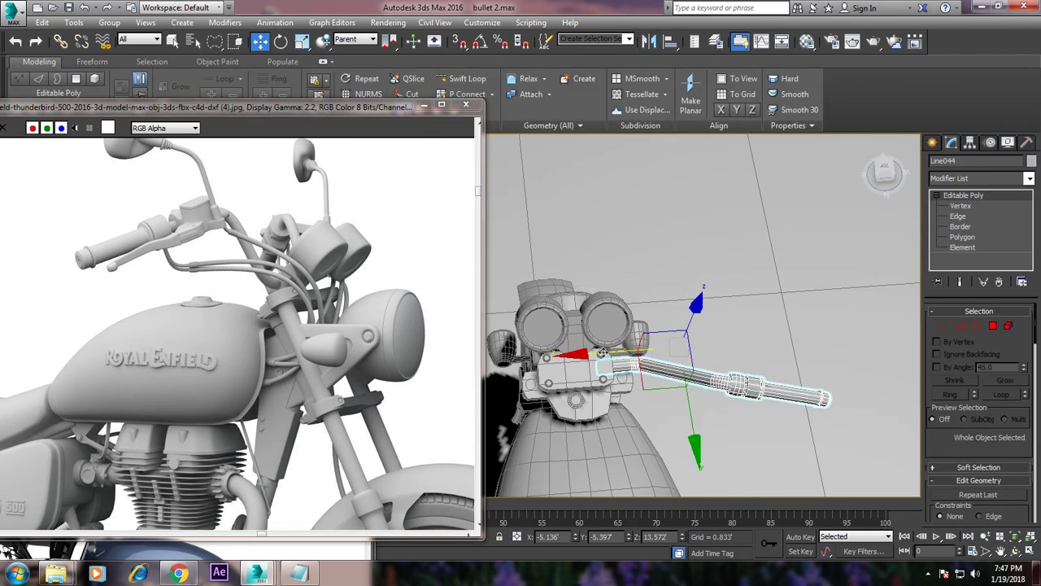
left_click_drag(602, 354, 596, 353)
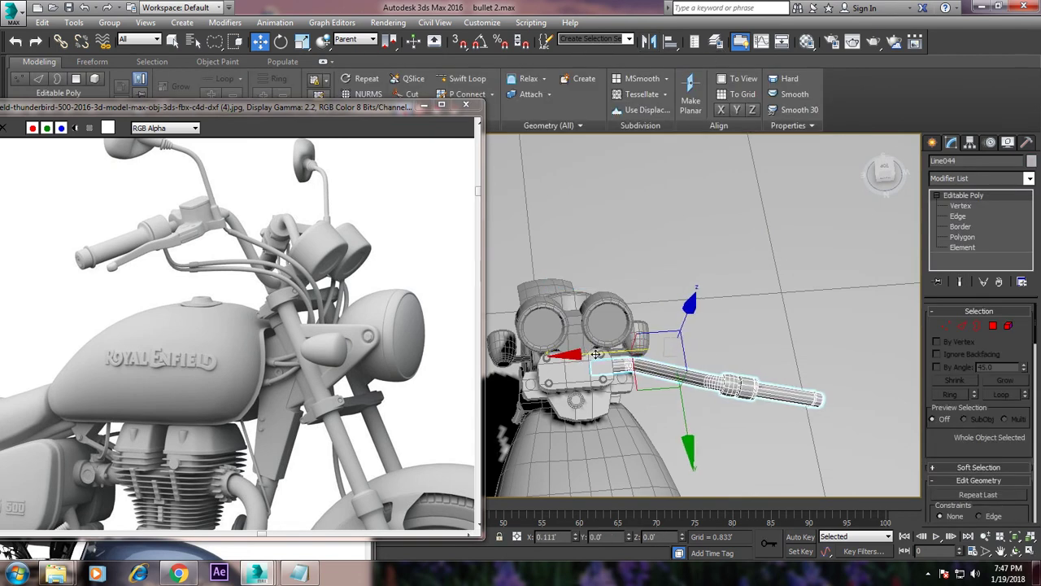
- Test the YZ, ZX, Z and XY mirror axes with a 0.038 offset
left_click(648, 41)
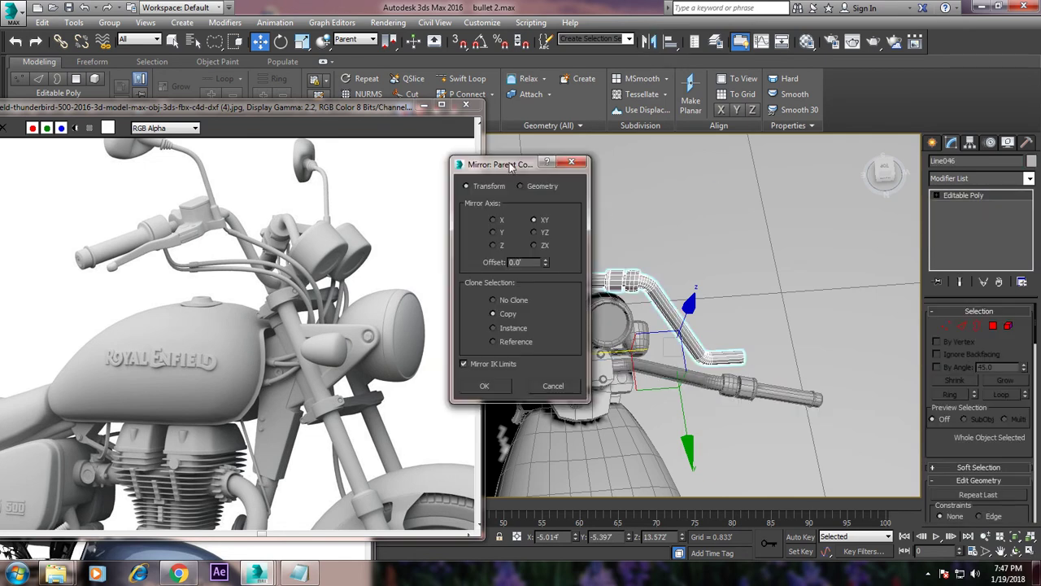
left_click_drag(511, 166, 376, 108)
left_click(409, 181)
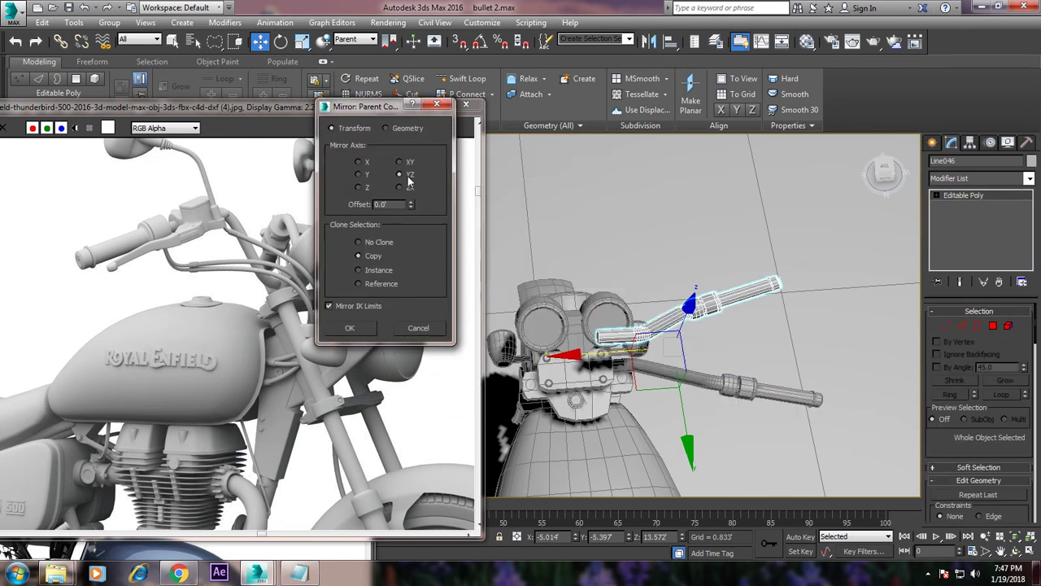
left_click(405, 187)
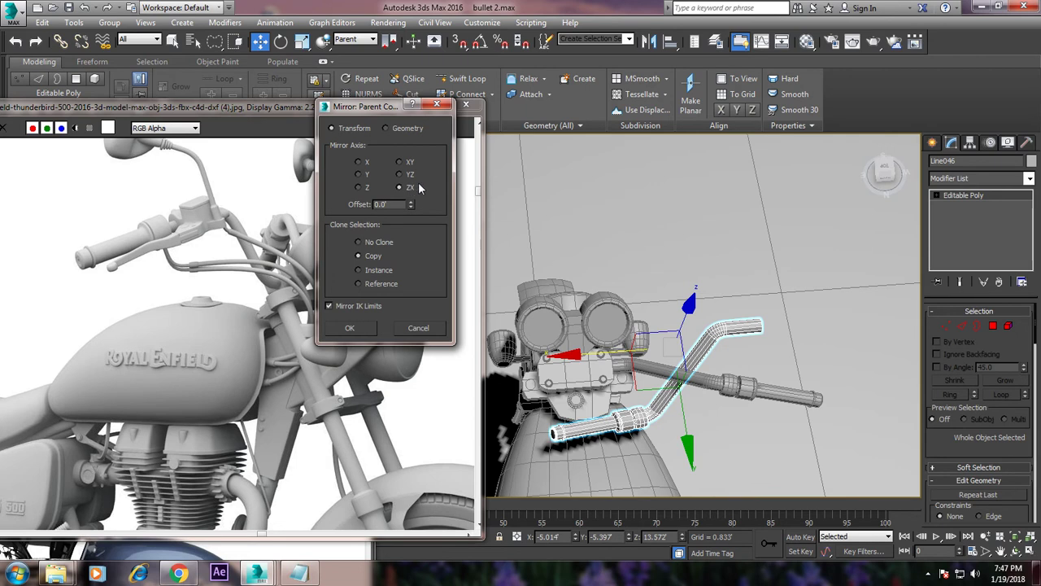
left_click(367, 188)
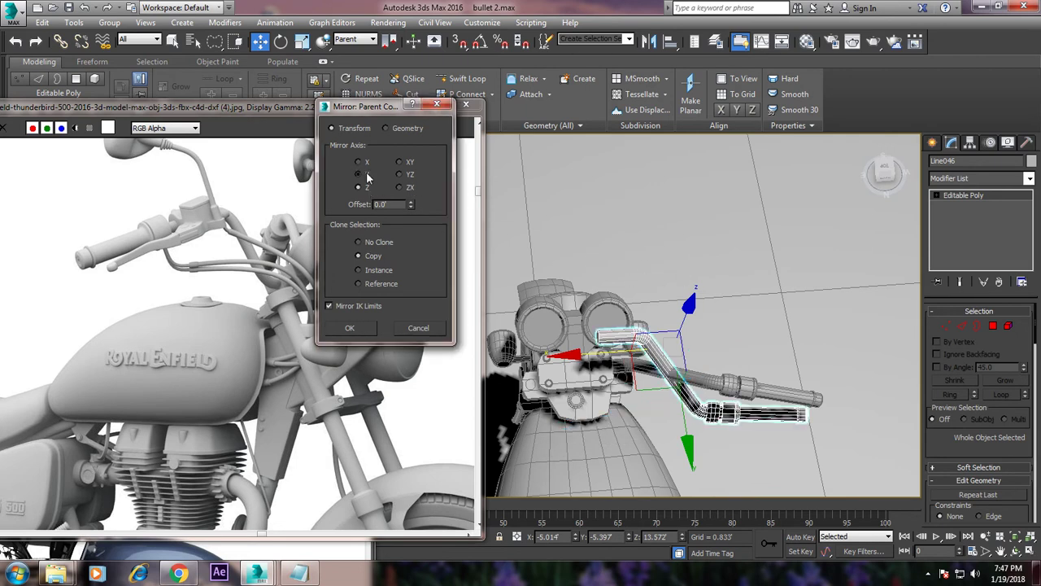
left_click(398, 165)
left_click_drag(411, 204, 408, 200)
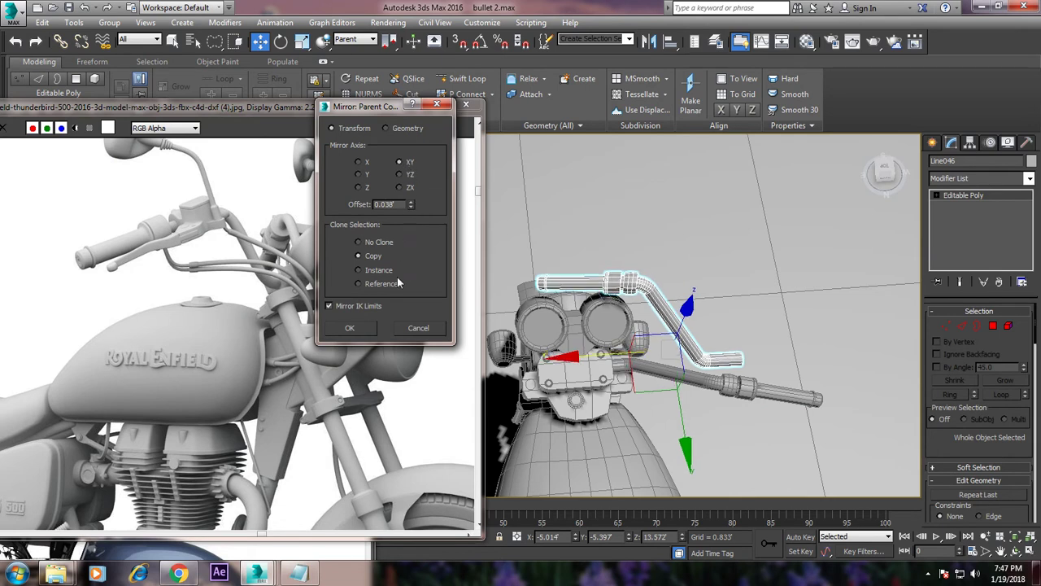
- Try the Y, Z and XY axes again, then cancel the mirror without copying
left_click(367, 177)
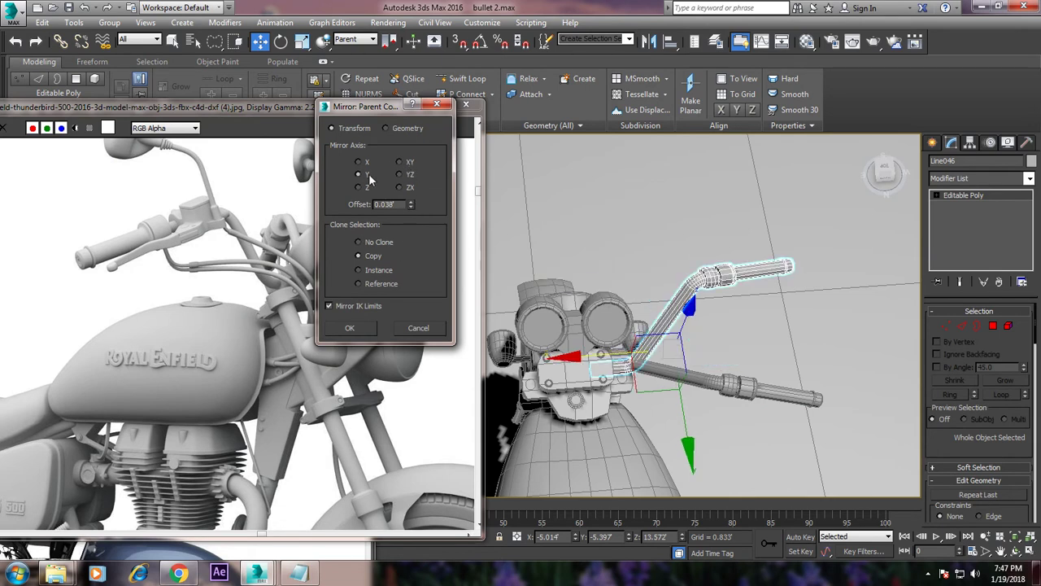
left_click(359, 188)
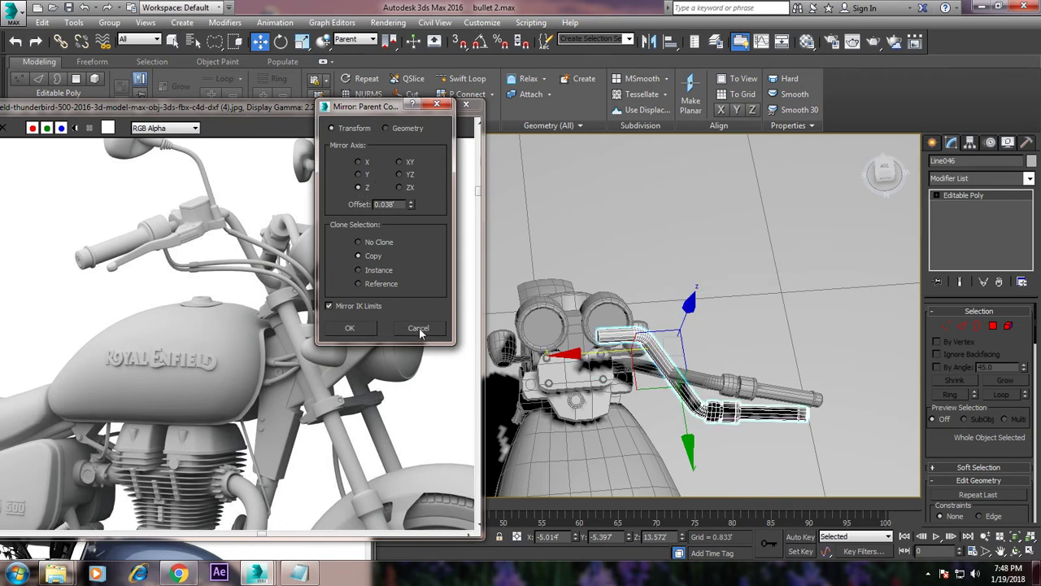
left_click(413, 164)
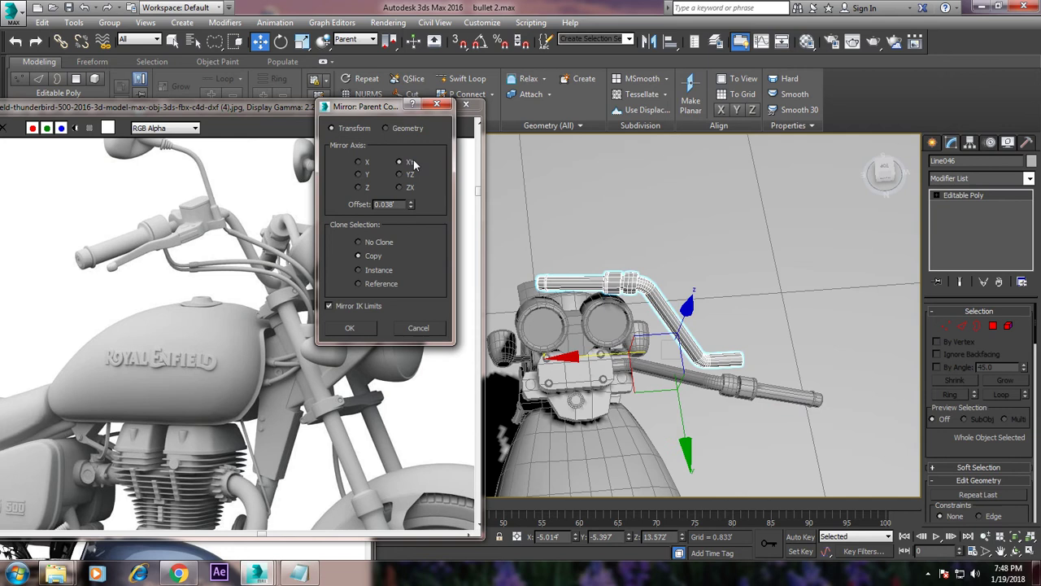
left_click(418, 327)
mouse_move(643, 209)
middle_mouse_down("alt")
mouse_move(627, 209)
mouse_move(649, 233)
middle_mouse_up("alt")
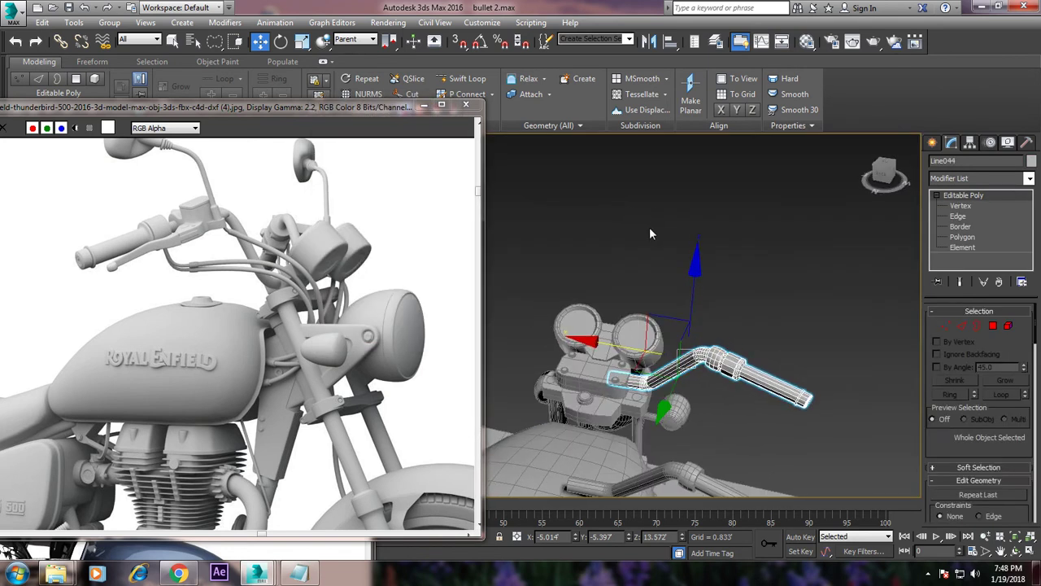
- Make a mirrored handlebar copy, Line046, after testing the Y and Z axes
left_click(648, 41)
left_click_drag(520, 162, 704, 152)
left_click_drag(803, 138, 950, 130)
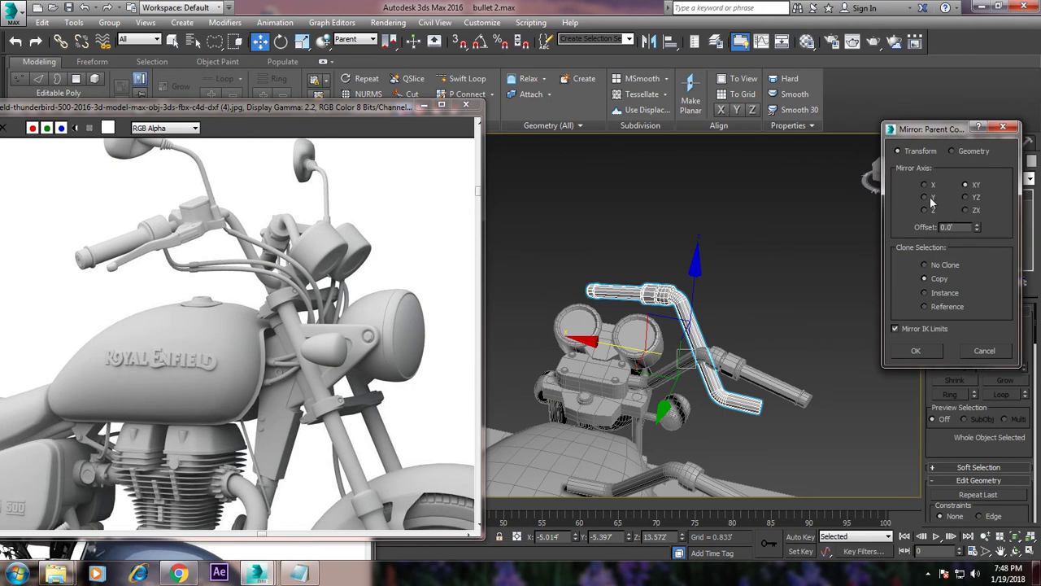
left_click(931, 198)
left_click(931, 212)
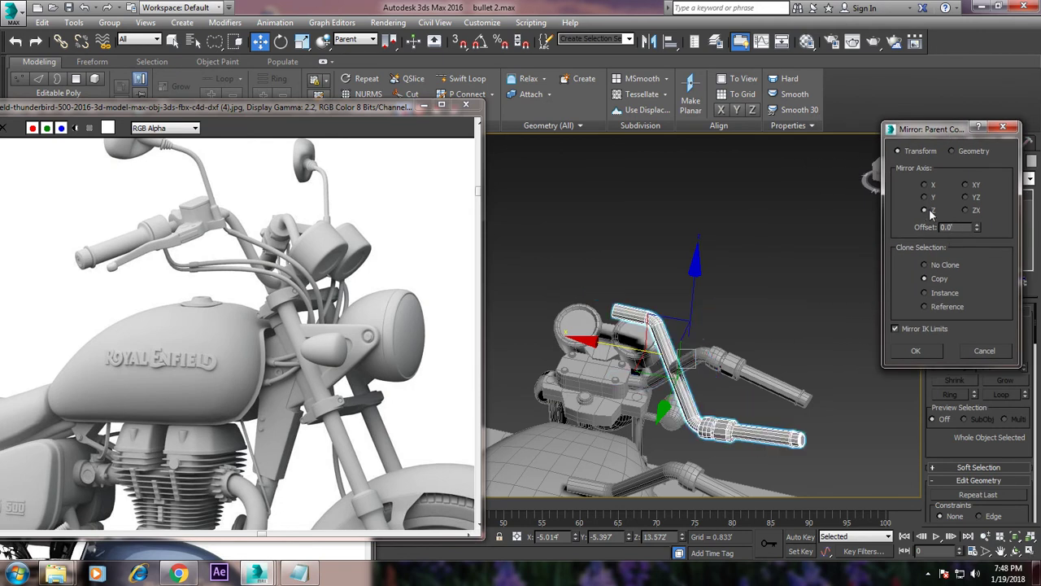
left_click(924, 199)
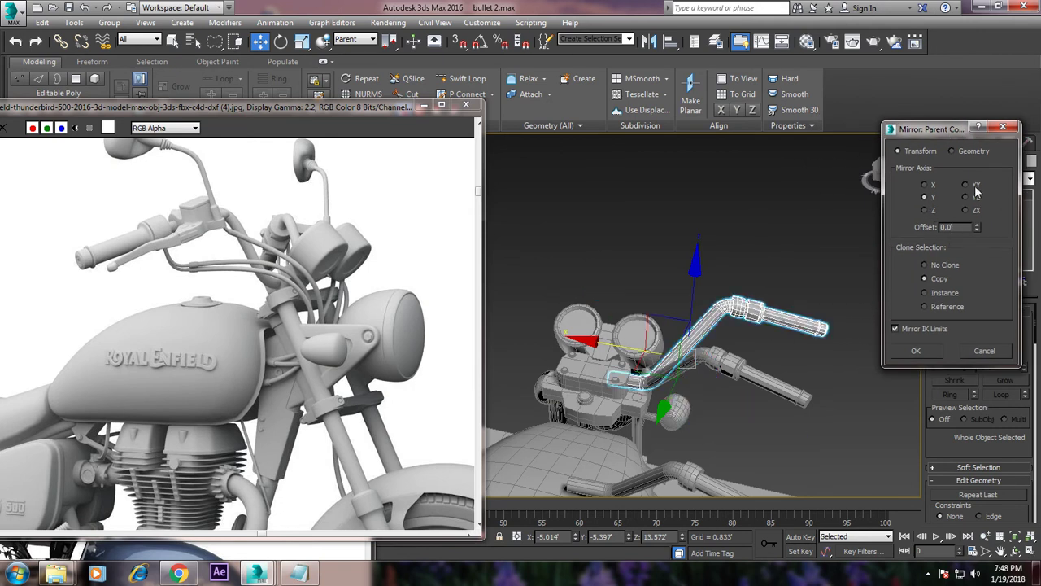
left_click(919, 349)
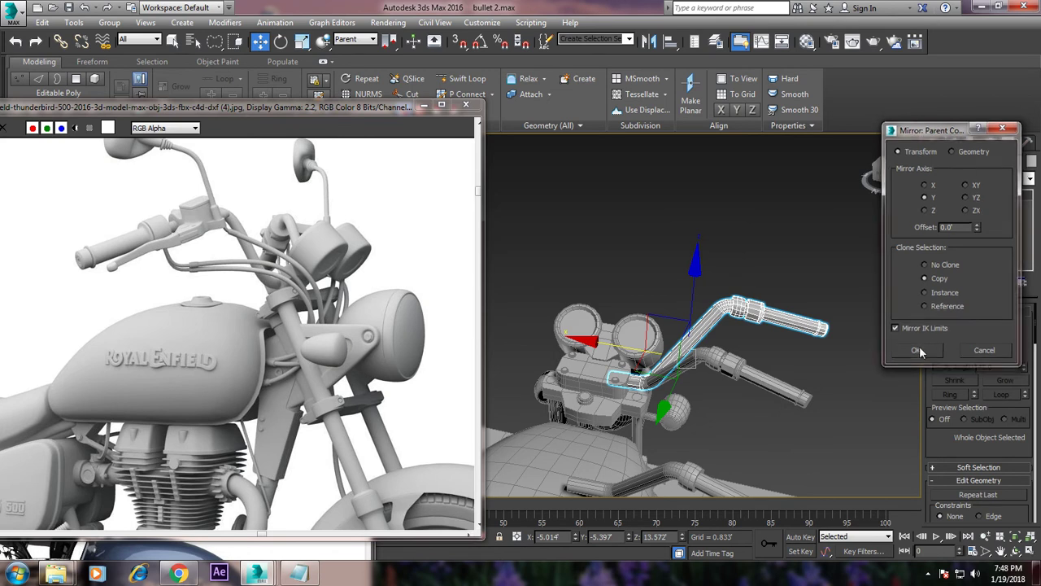
- Flip the copy across XY with No Clone and slide it left beside the gauges
left_click(649, 41)
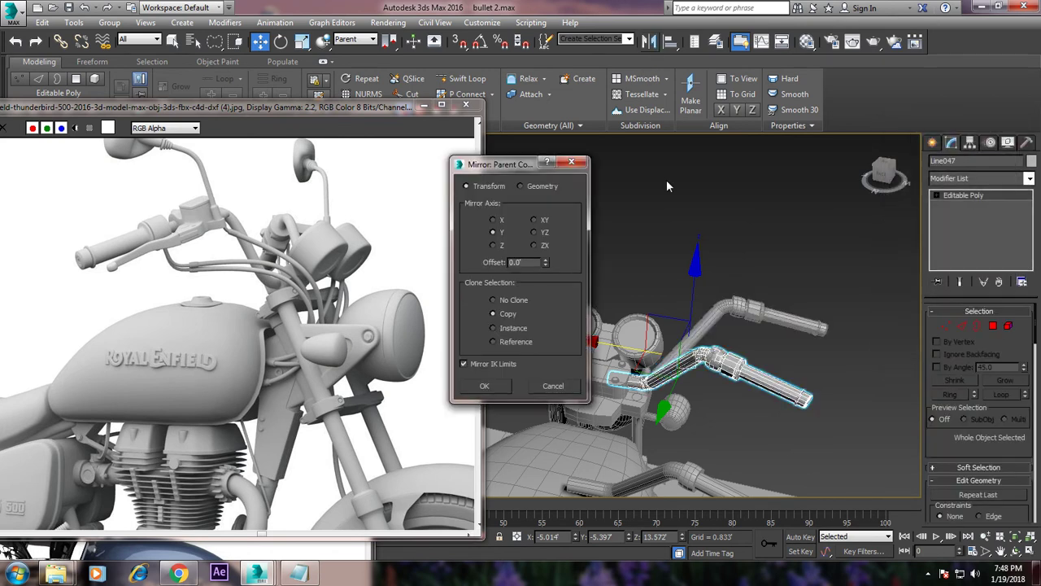
left_click(511, 300)
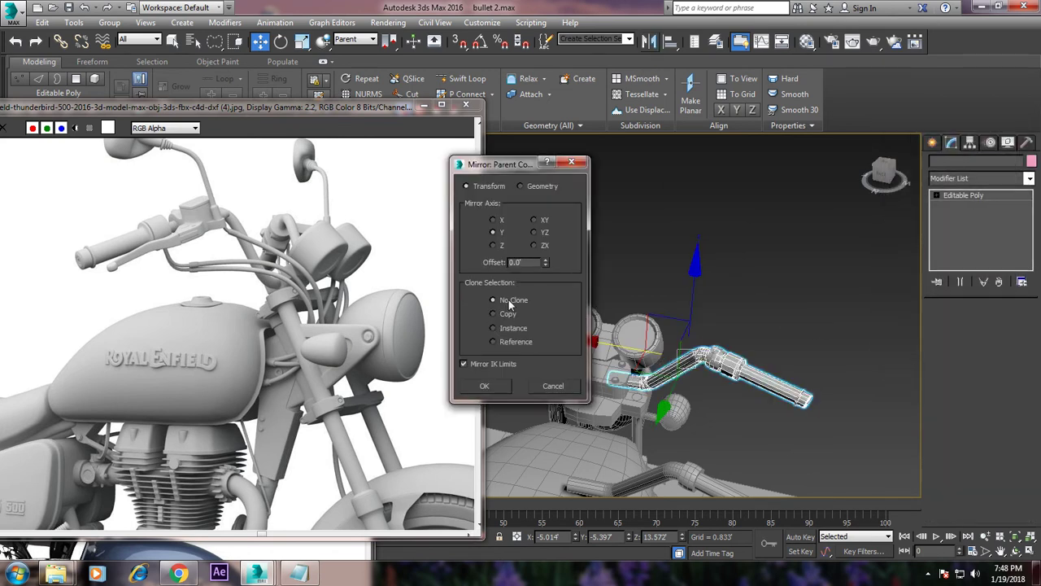
left_click(498, 246)
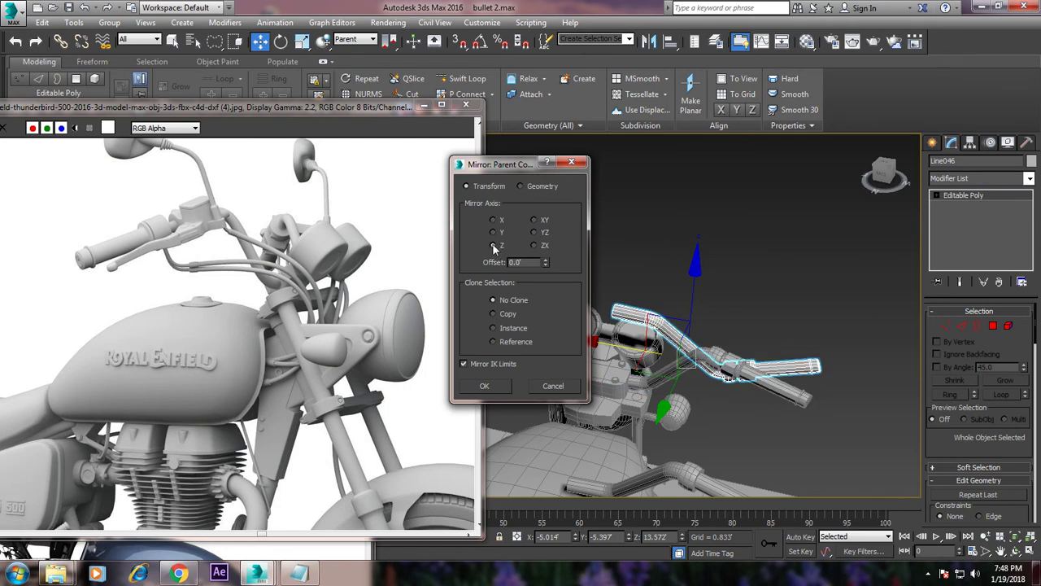
left_click(541, 219)
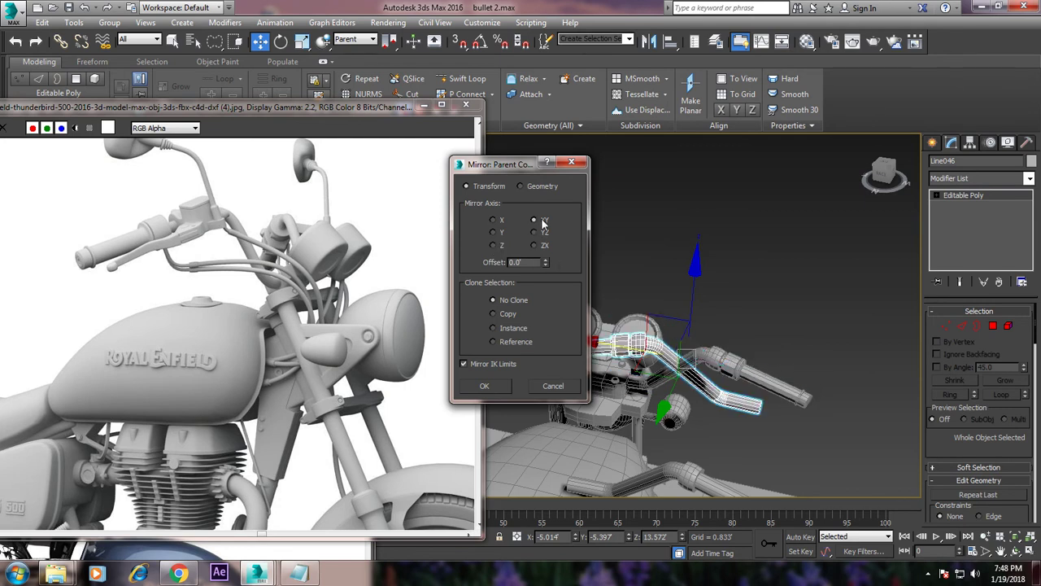
left_click(484, 385)
middle_click_drag(728, 374, 777, 369, "alt")
mouse_move(663, 339)
left_mouse_down()
mouse_move(453, 313)
mouse_move(476, 314)
left_mouse_up()
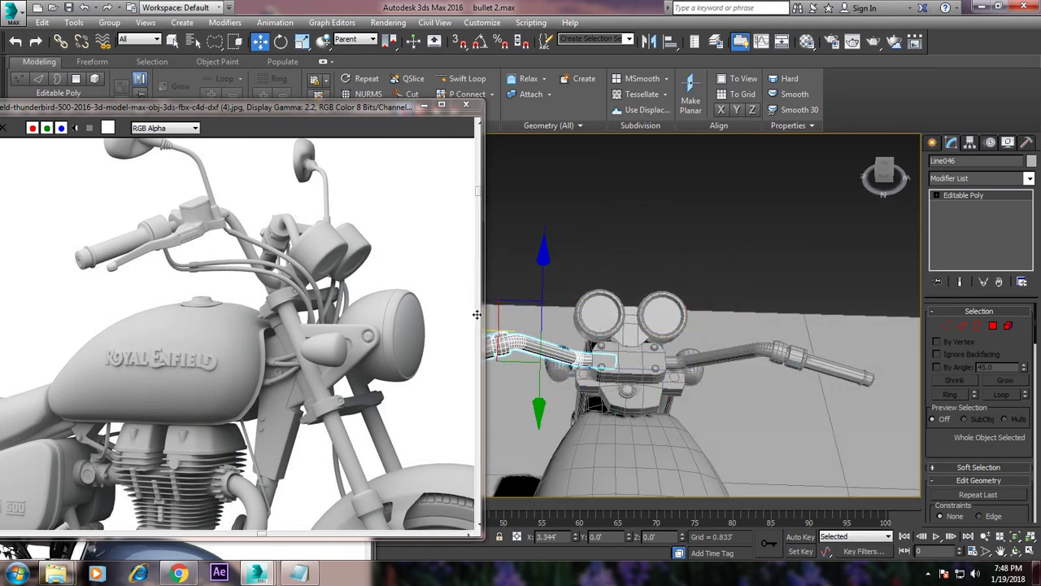
- Deselect the handlebar and orbit to a three-quarter view of the bike
middle_click_drag(499, 318, 787, 262, "alt")
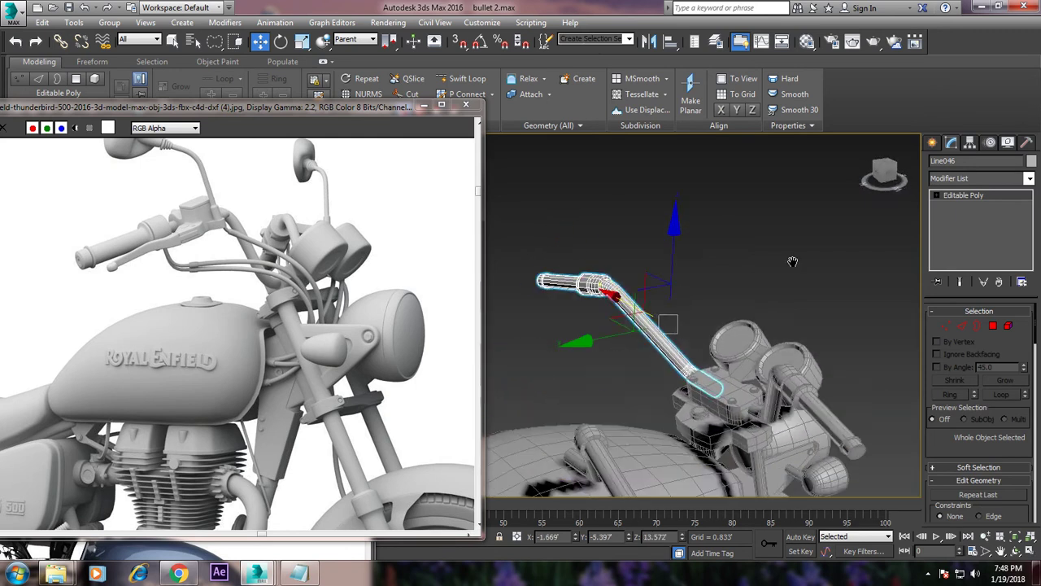
left_click(787, 261)
mouse_move(762, 315)
middle_mouse_down("alt")
mouse_move(802, 325)
mouse_move(732, 325)
mouse_move(748, 354)
middle_mouse_up("alt")
scroll(729, 323, "up", 3)
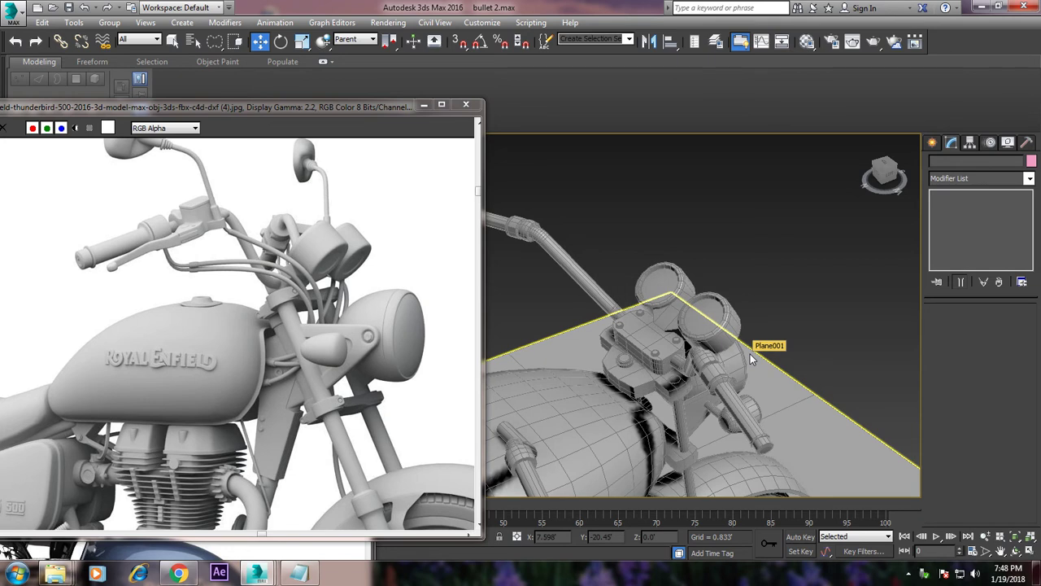
- Save the scene as bullet 2.max in the removable disk's bike folder, replacing the existing file
left_click(5, 16)
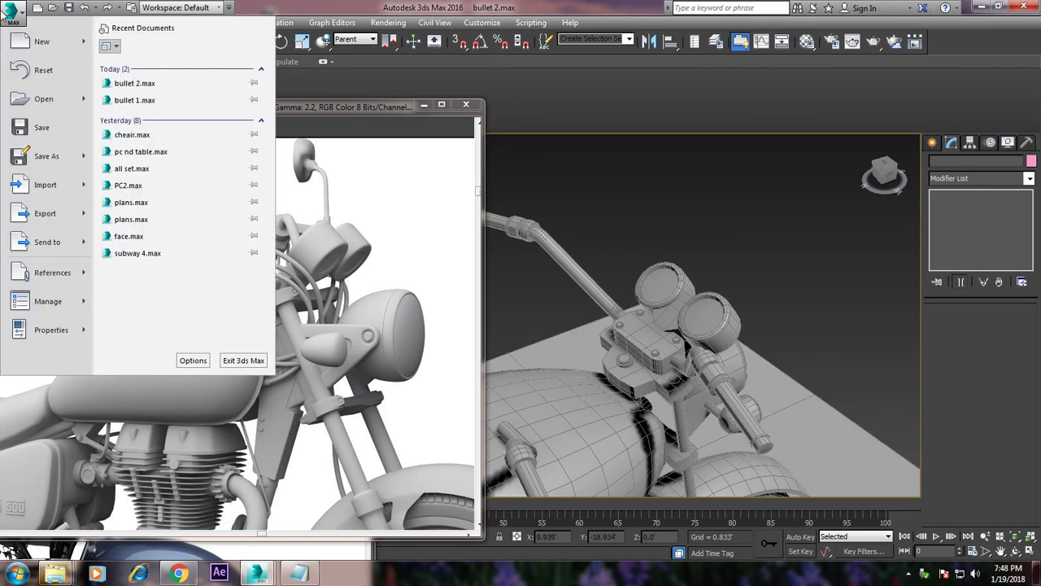
left_click(39, 154)
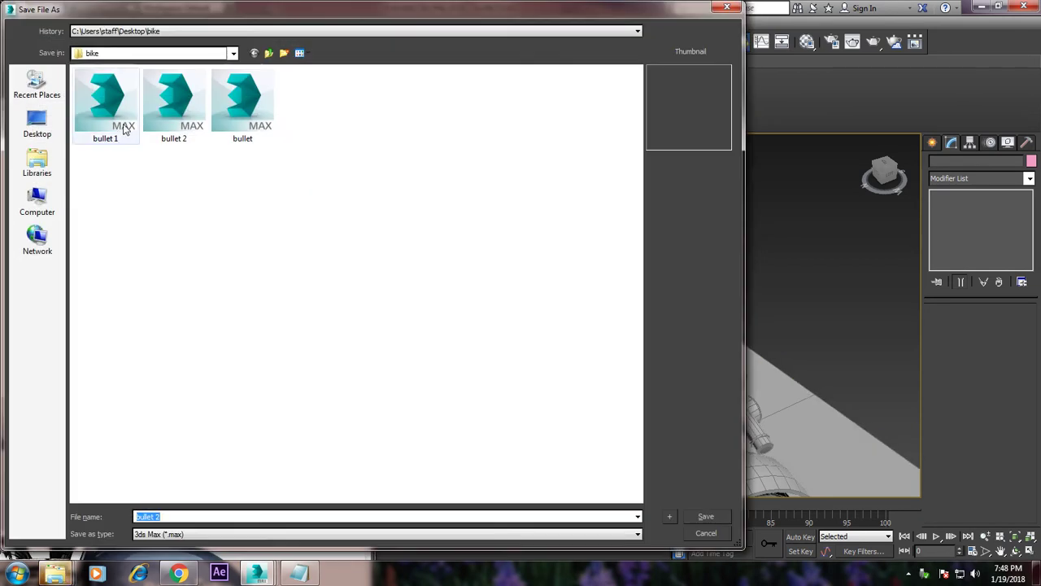
left_click(40, 203)
double_click(254, 156)
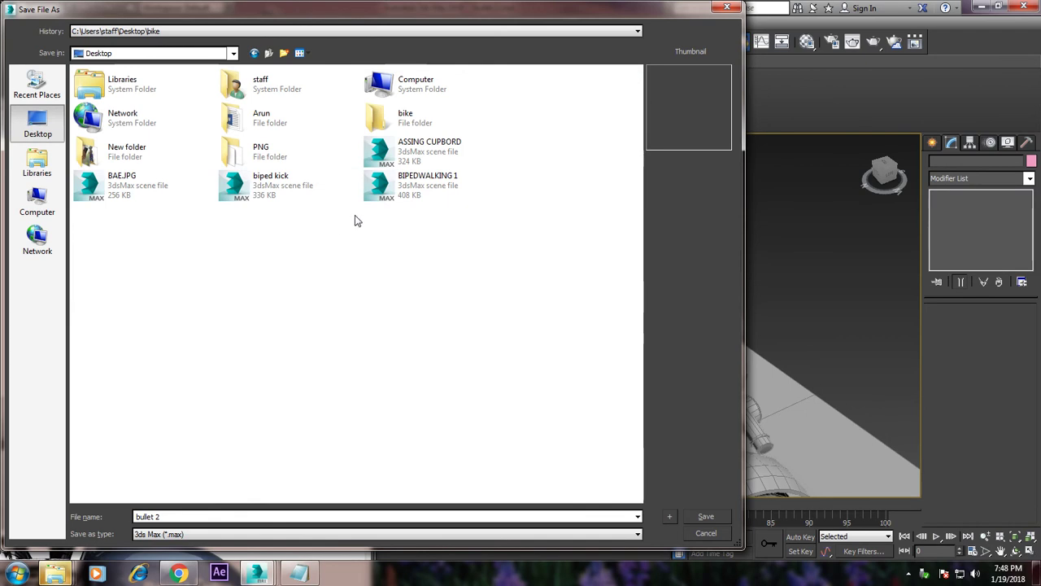
left_click(409, 119)
double_click(409, 119)
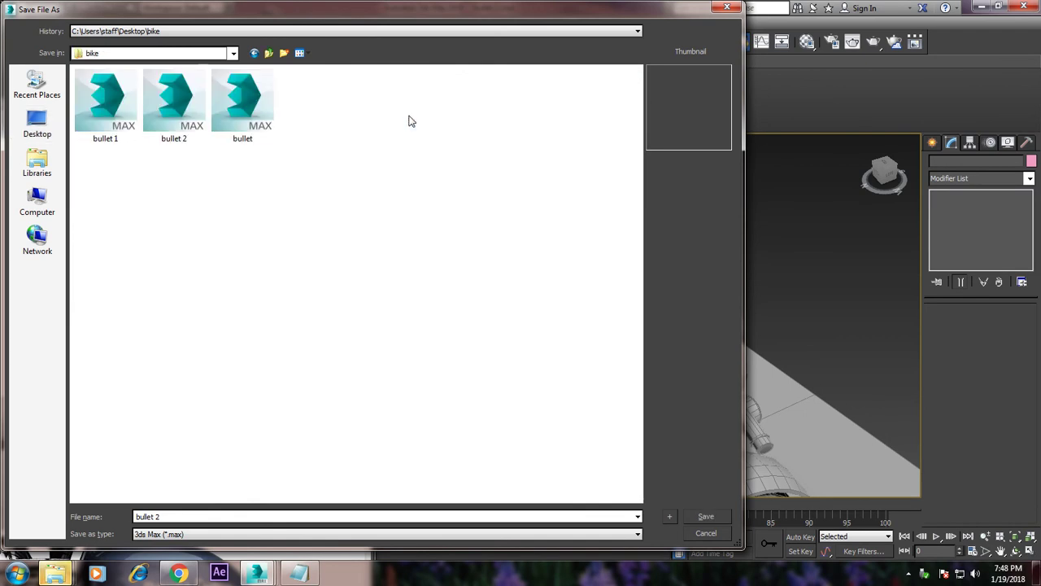
double_click(170, 102)
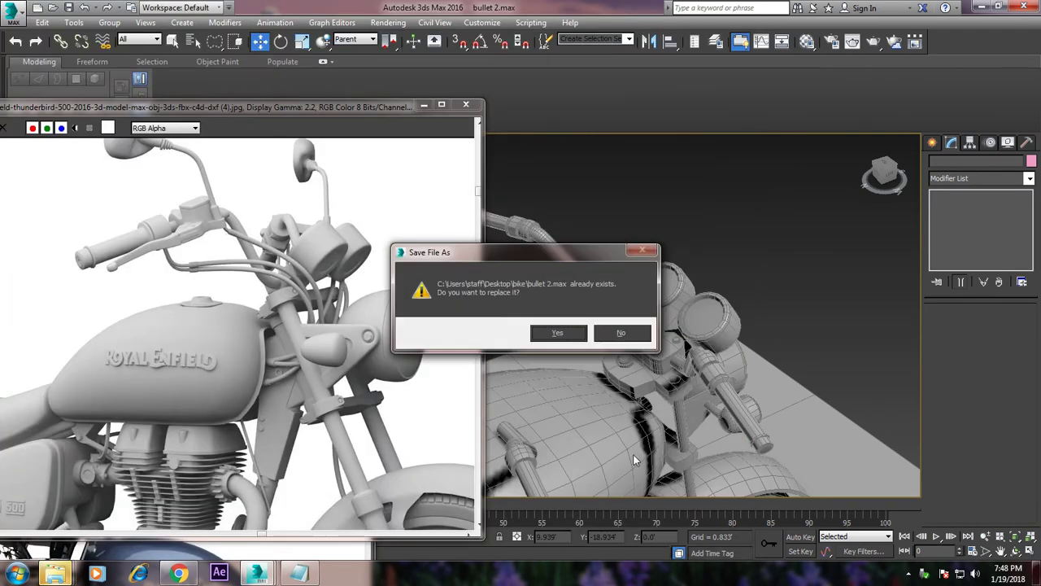
left_click(557, 333)
- Select the handlebar piece Line044 and switch to Polygon sub-object level
mouse_move(702, 228)
middle_mouse_down("alt")
mouse_move(749, 241)
mouse_move(727, 247)
mouse_move(736, 274)
mouse_move(723, 225)
mouse_move(686, 233)
mouse_move(787, 274)
mouse_move(731, 334)
middle_mouse_up("alt")
mouse_move(764, 302)
middle_mouse_down("alt")
mouse_move(726, 364)
mouse_move(740, 281)
middle_mouse_up("alt")
middle_click_drag(747, 342, 684, 393, "alt")
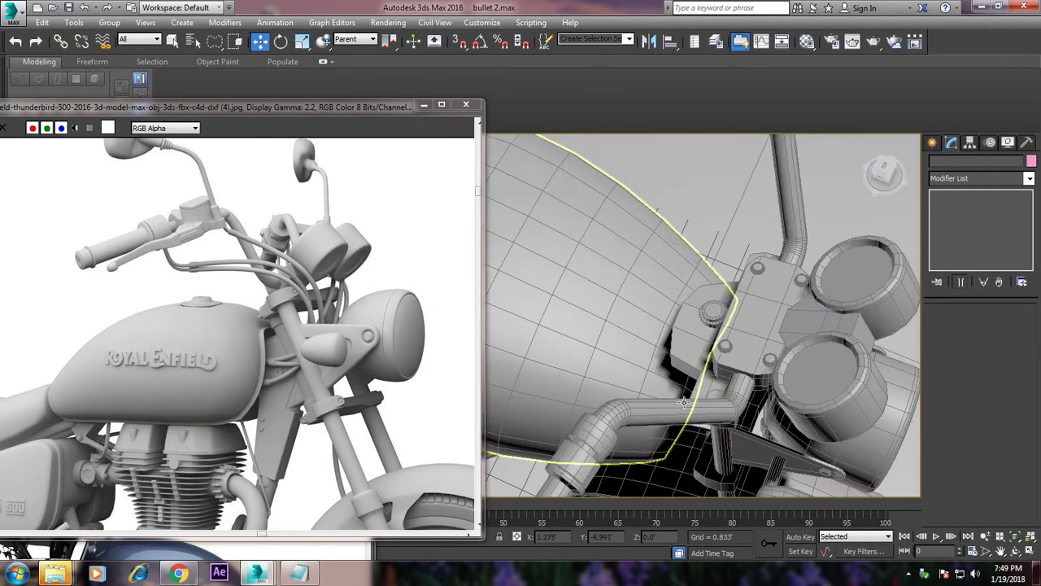
left_click(603, 439)
mouse_move(603, 440)
middle_mouse_down("alt")
mouse_move(641, 380)
mouse_move(629, 320)
mouse_move(652, 363)
middle_mouse_up("alt")
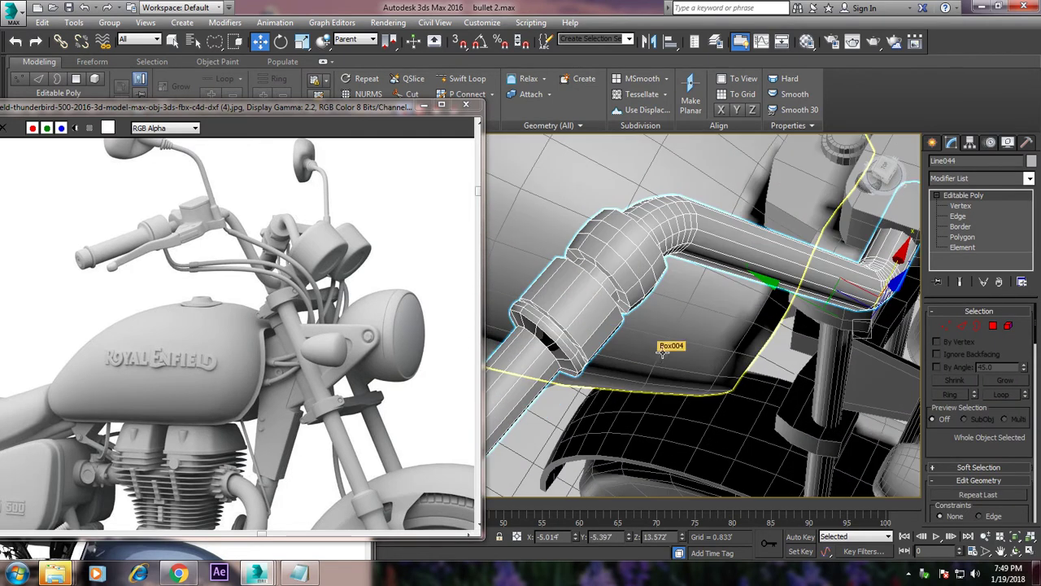
left_click(968, 237)
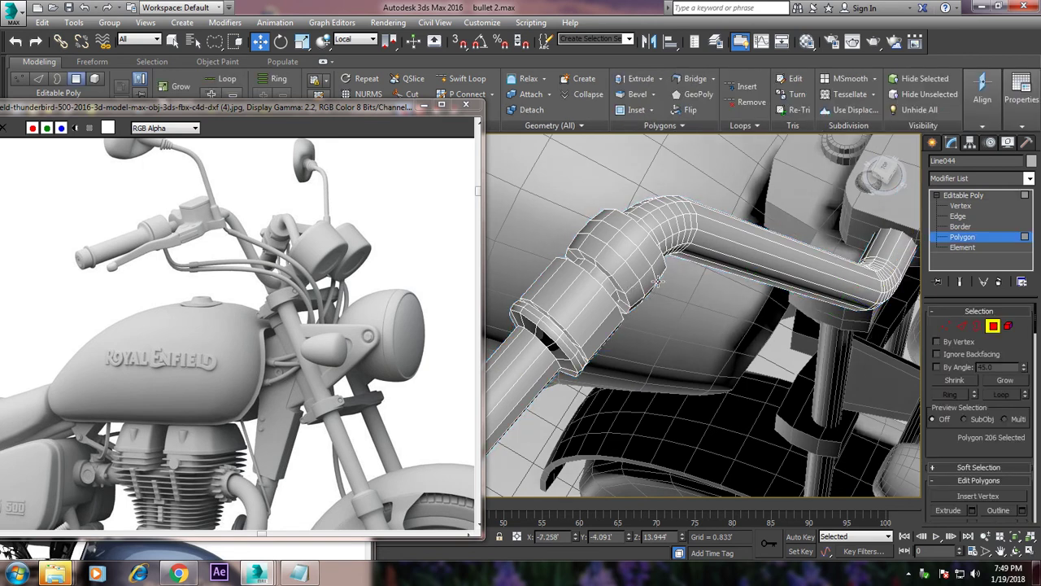
- Pick six faces on the handlebar bend and bring up the Extrude settings for them
left_click(642, 287, "ctrl")
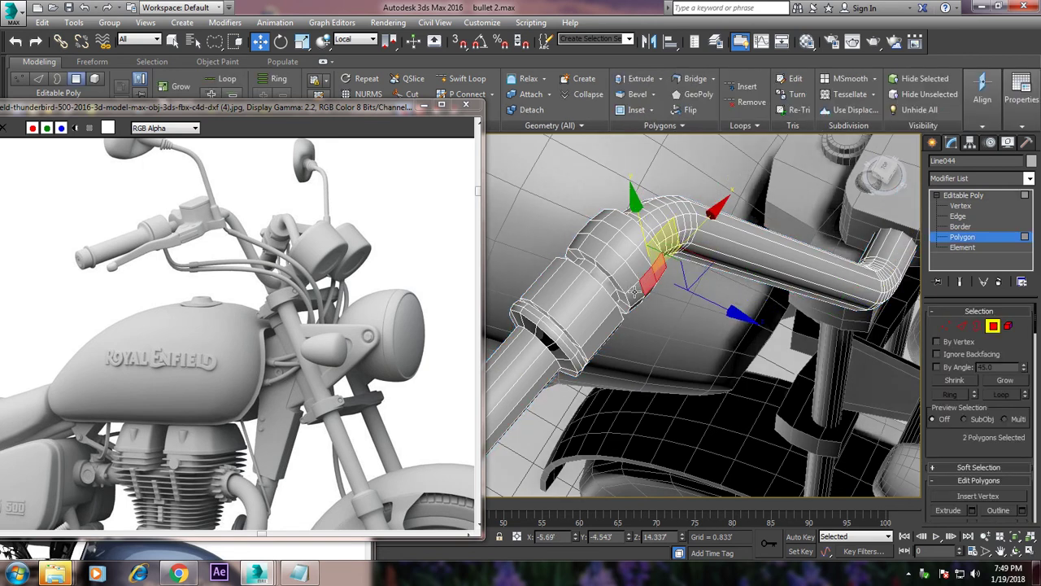
left_click(639, 290, "ctrl")
middle_click_drag(641, 289, 664, 283, "alt")
left_click(664, 283, "ctrl")
left_click(665, 292, "ctrl")
left_click(672, 303, "ctrl")
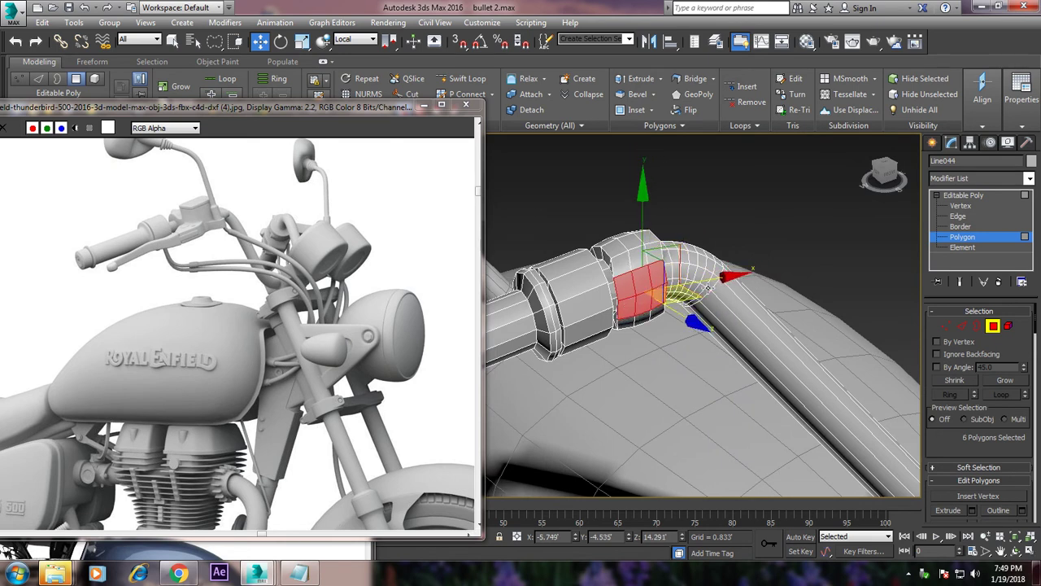
mouse_move(672, 302)
middle_mouse_down("alt")
mouse_move(817, 311)
mouse_move(746, 295)
middle_mouse_up("alt")
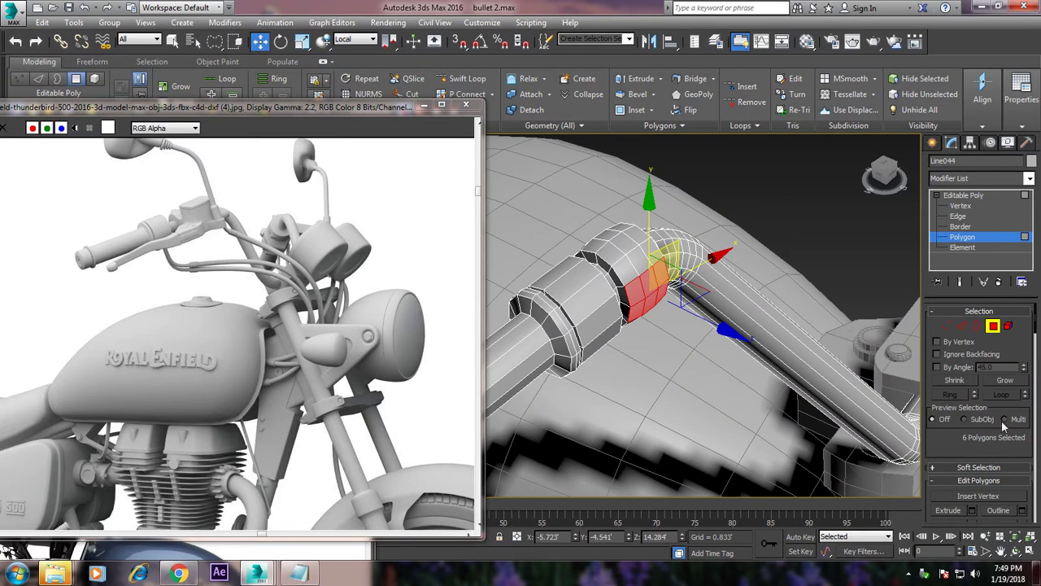
left_click_drag(976, 439, 974, 409)
left_click(972, 480)
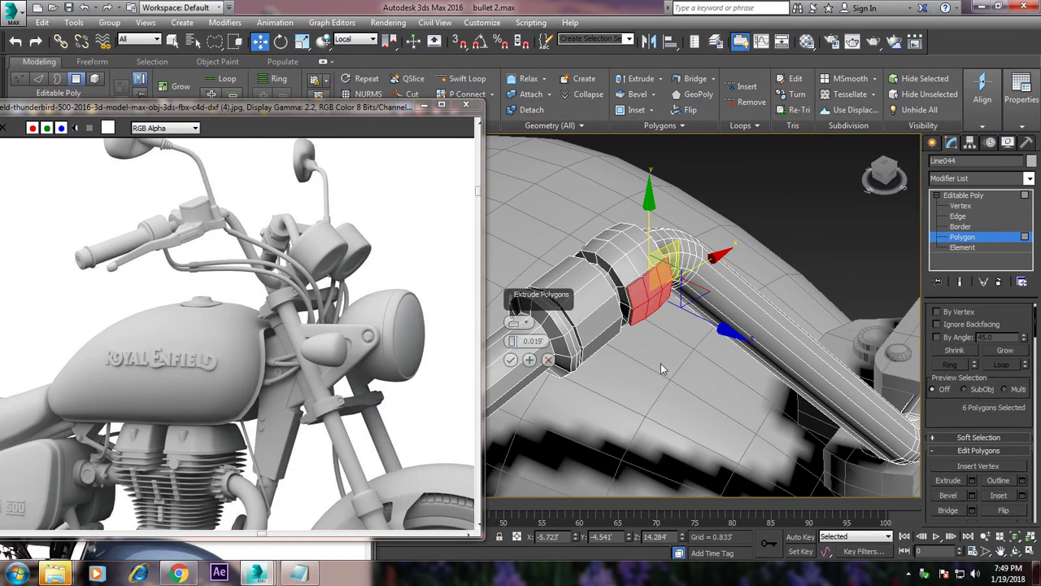
- Extrude the six bend faces into a block and scale down its end faces
left_click_drag(514, 341, 532, 324)
left_click(529, 360)
middle_click_drag(533, 364, 716, 255, "alt")
key("r")
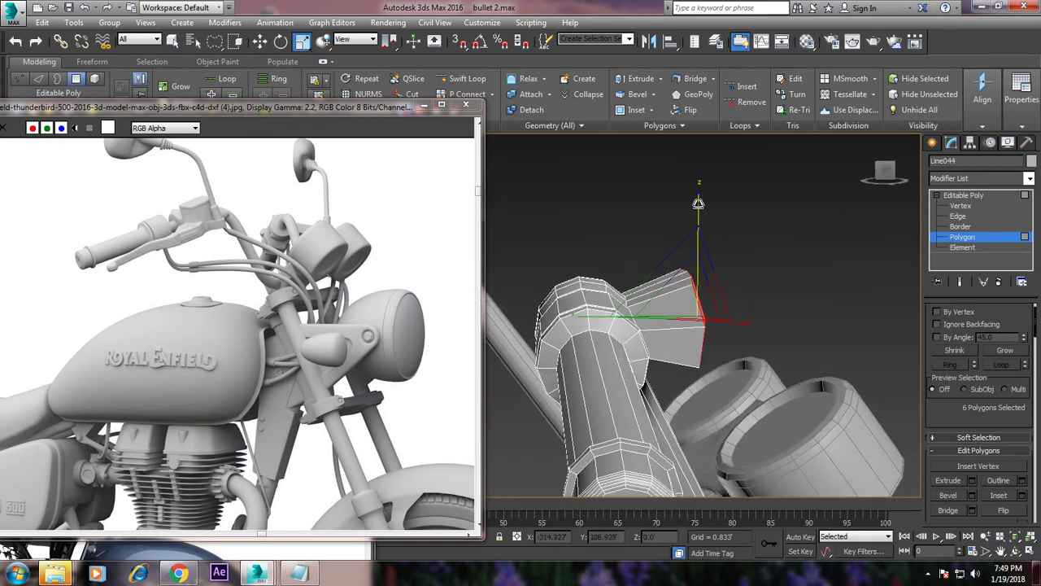
middle_click_drag(675, 293, 584, 339, "alt")
left_click_drag(584, 339, 664, 329)
middle_click_drag(664, 330, 805, 376, "alt")
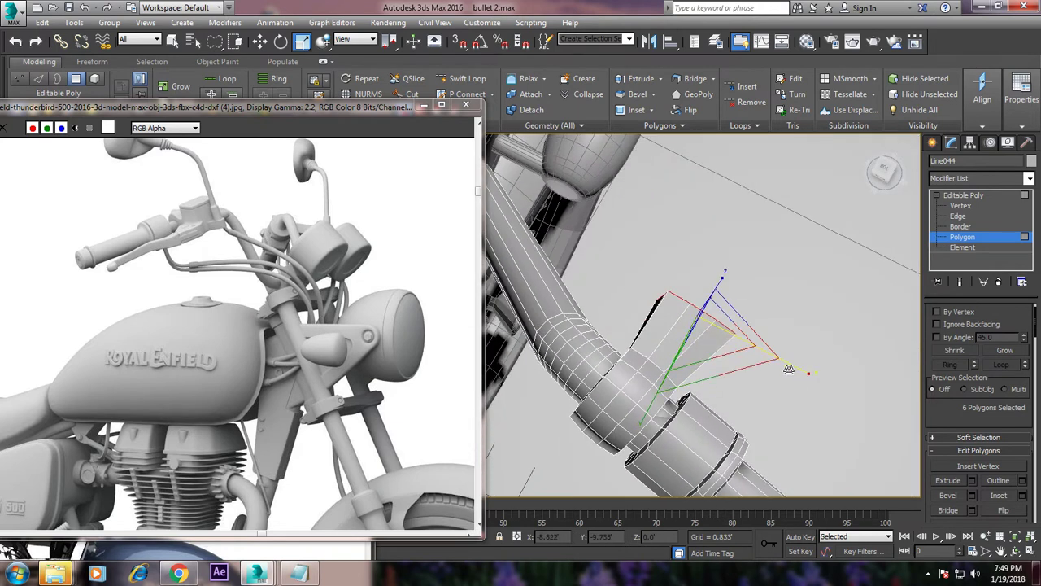
middle_click_drag(786, 369, 729, 312, "alt")
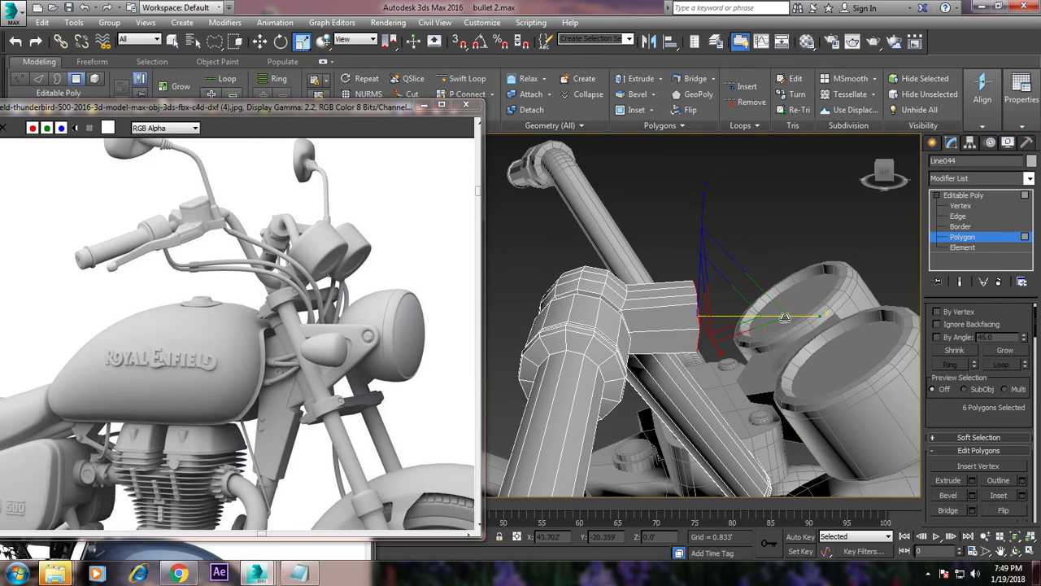
- Slide the block's end faces along its length and inspect the lever block
key("w")
middle_click_drag(732, 319, 749, 312, "alt")
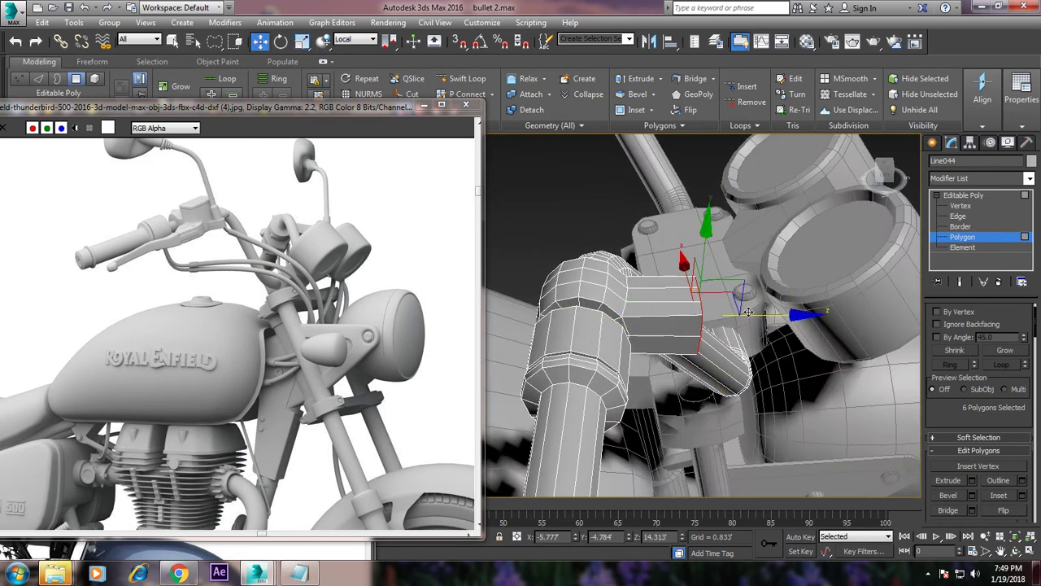
left_click_drag(757, 313, 762, 314)
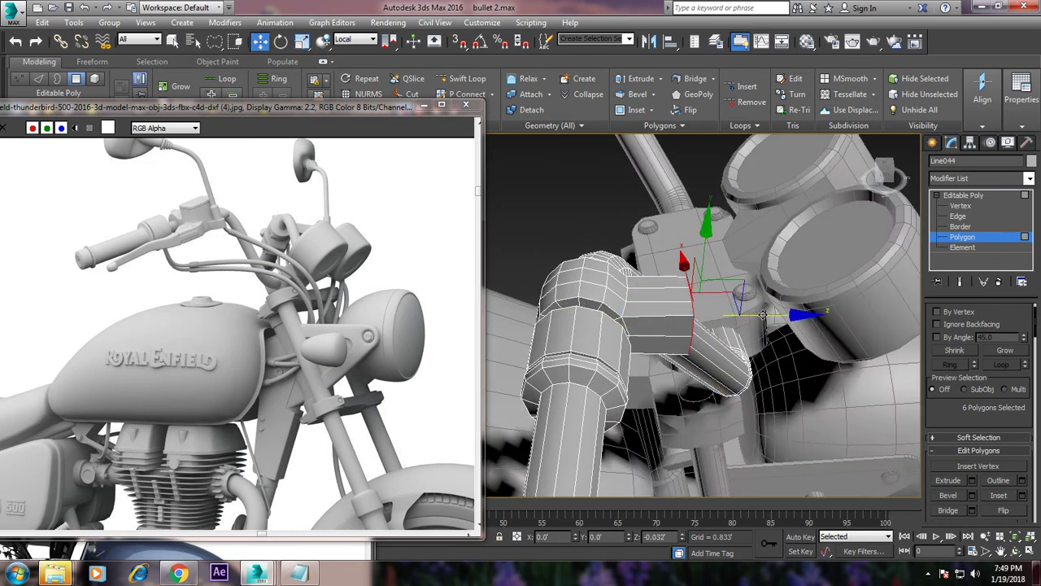
middle_click_drag(762, 315, 754, 321, "alt")
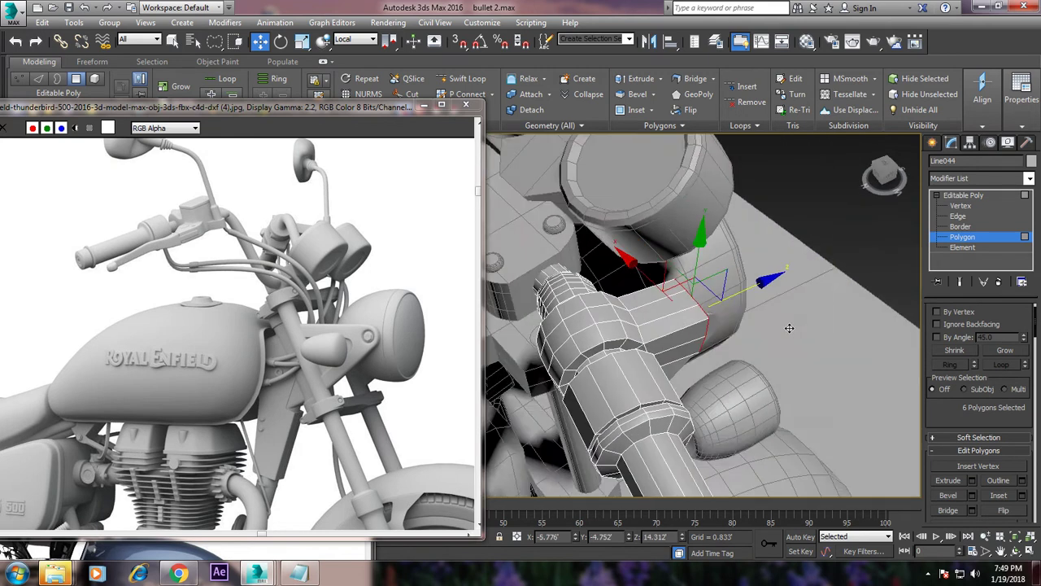
left_click(476, 79)
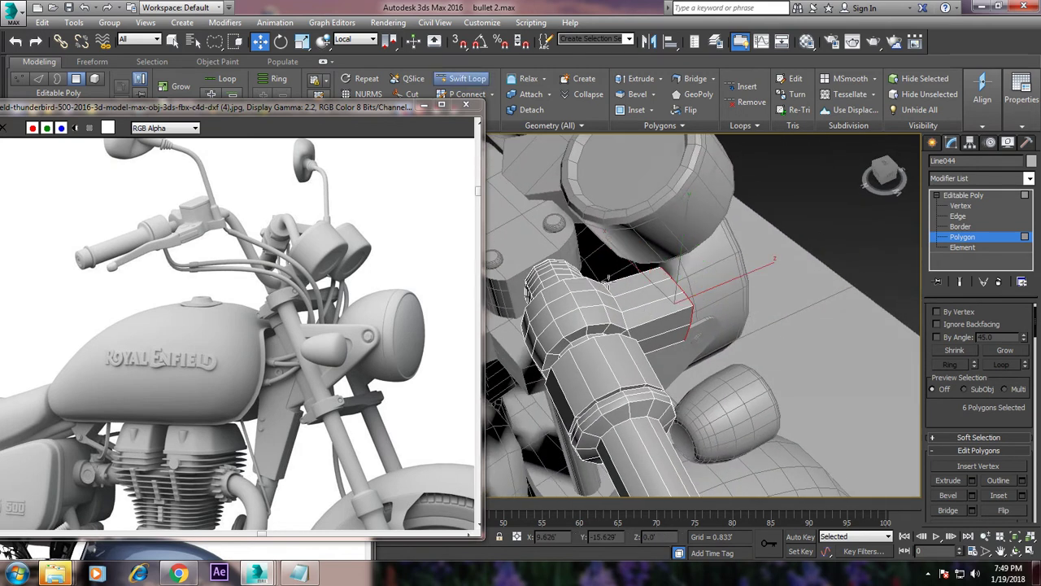
middle_click_drag(632, 320, 650, 325, "alt")
- Return to Polygon level and select the three top faces of the block
key("w")
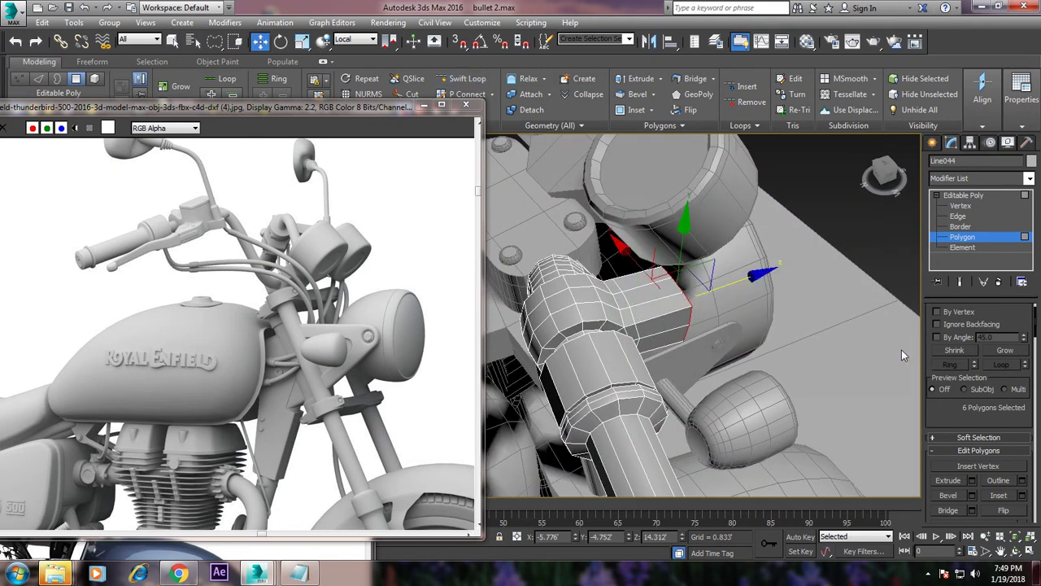
key("4")
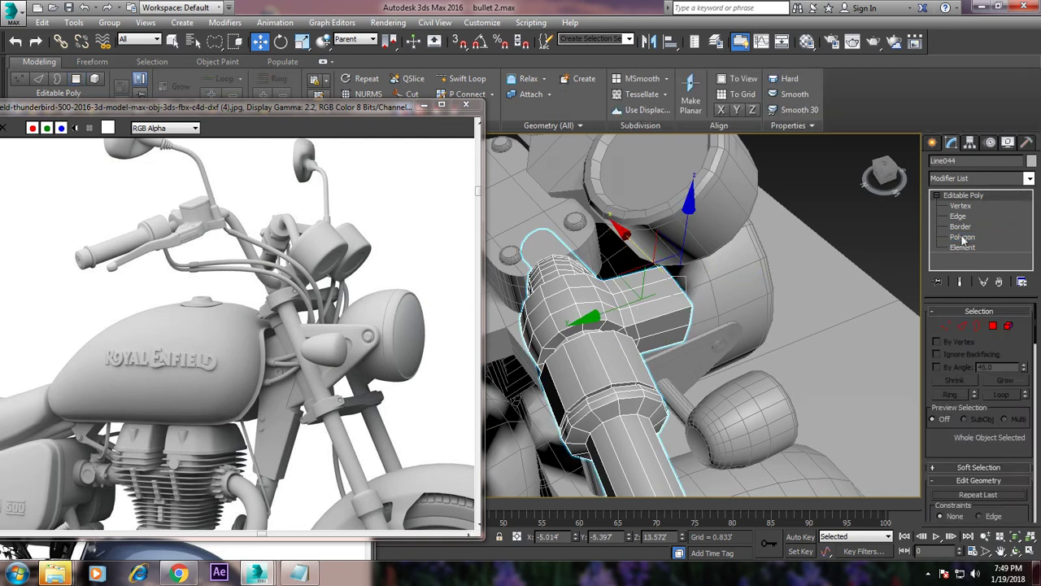
key("4")
left_click(663, 305)
left_click(650, 280, "ctrl")
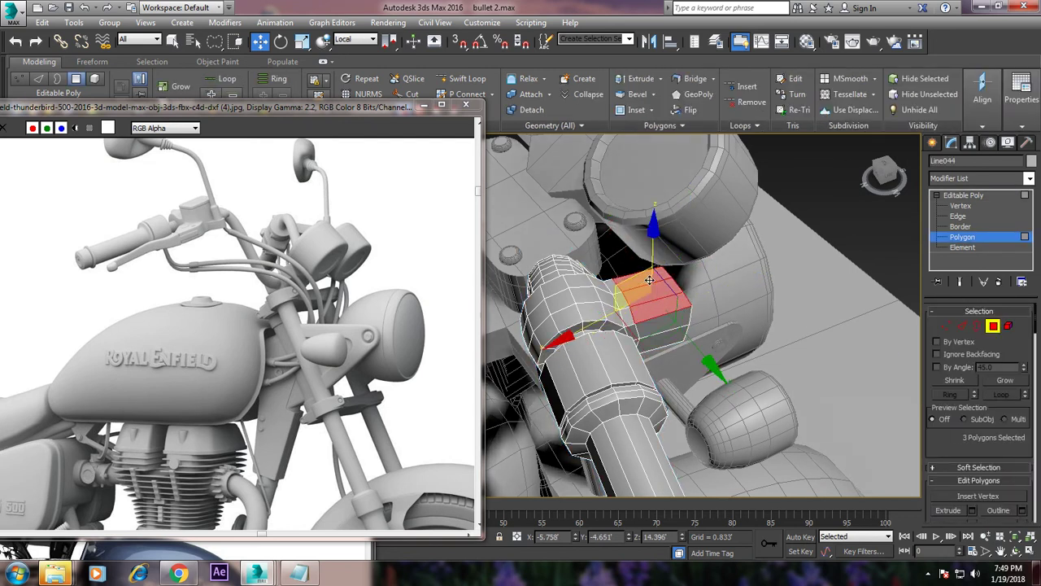
- Extrude the top faces to 0.191, then add a very thin second extrusion step
left_click(971, 510)
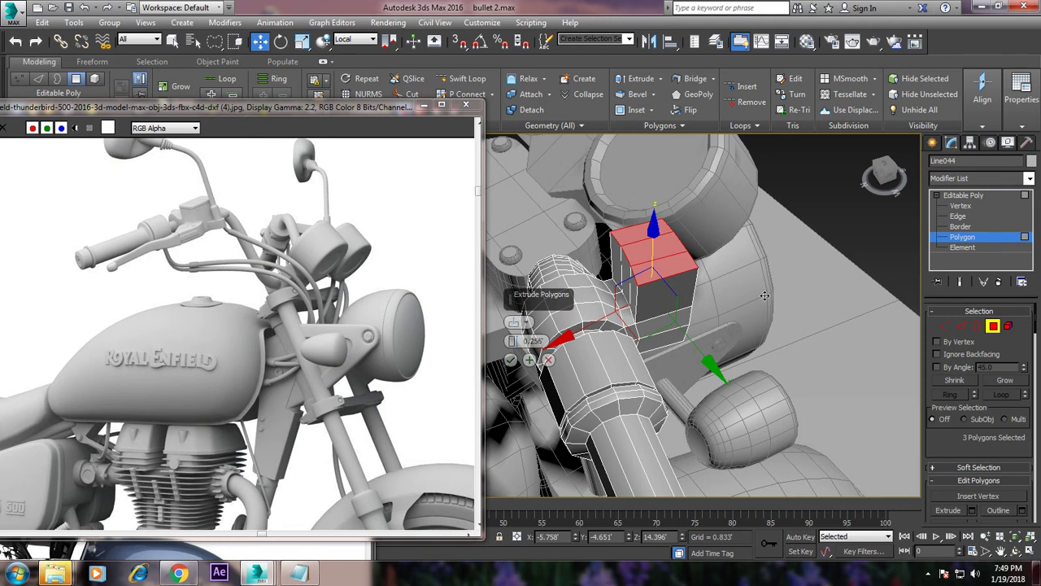
middle_click_drag(669, 374, 754, 238, "alt")
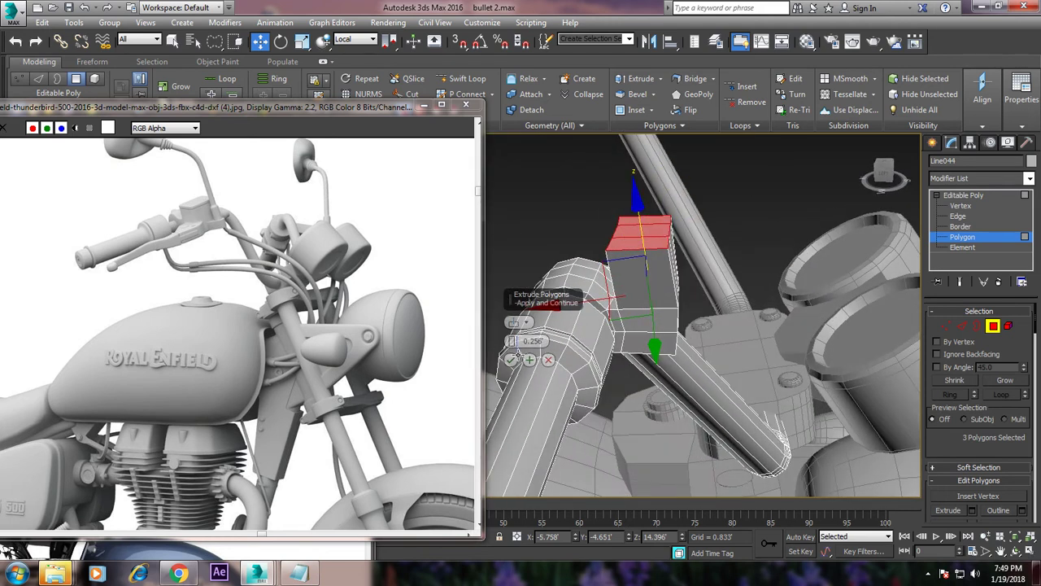
left_click_drag(512, 342, 523, 346)
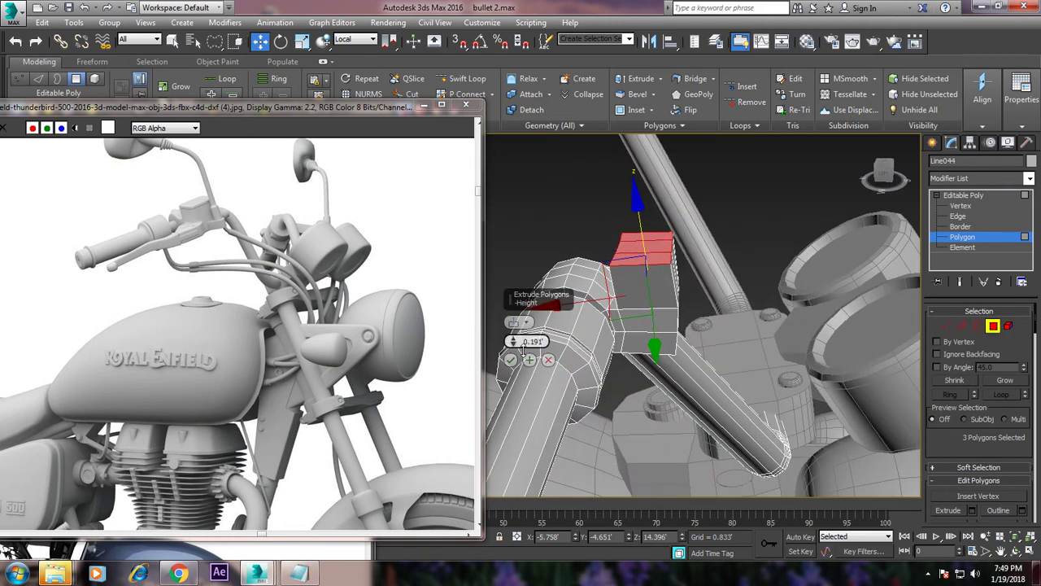
left_click(529, 360)
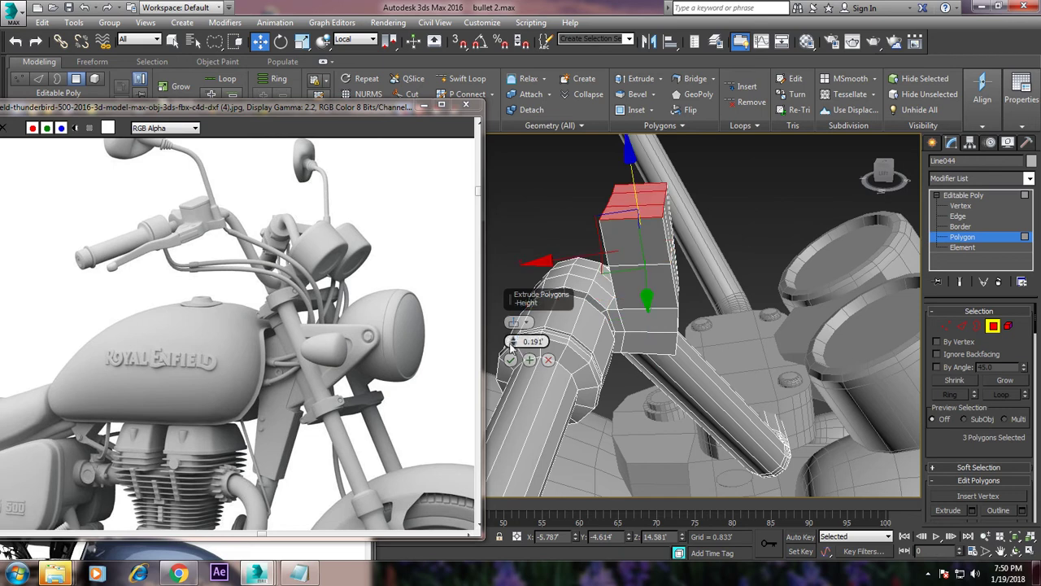
left_click_drag(513, 342, 529, 362)
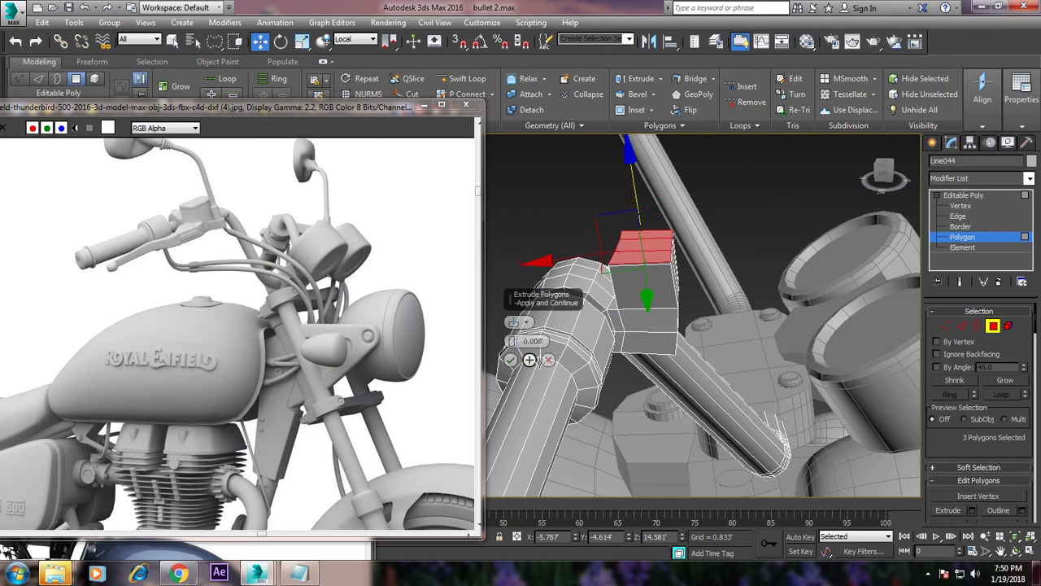
left_click(510, 360)
mouse_move(510, 360)
middle_mouse_down("alt")
mouse_move(773, 312)
mouse_move(741, 294)
mouse_move(659, 310)
mouse_move(566, 233)
middle_mouse_up("alt")
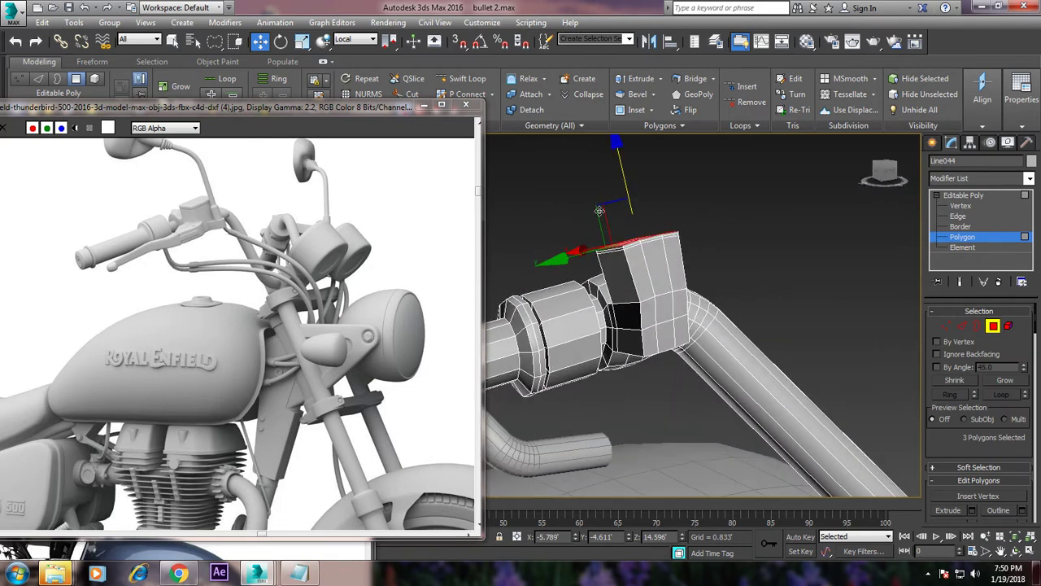
- Lasso the block's top vertex ring and set the reference coordinate system to View
key("1")
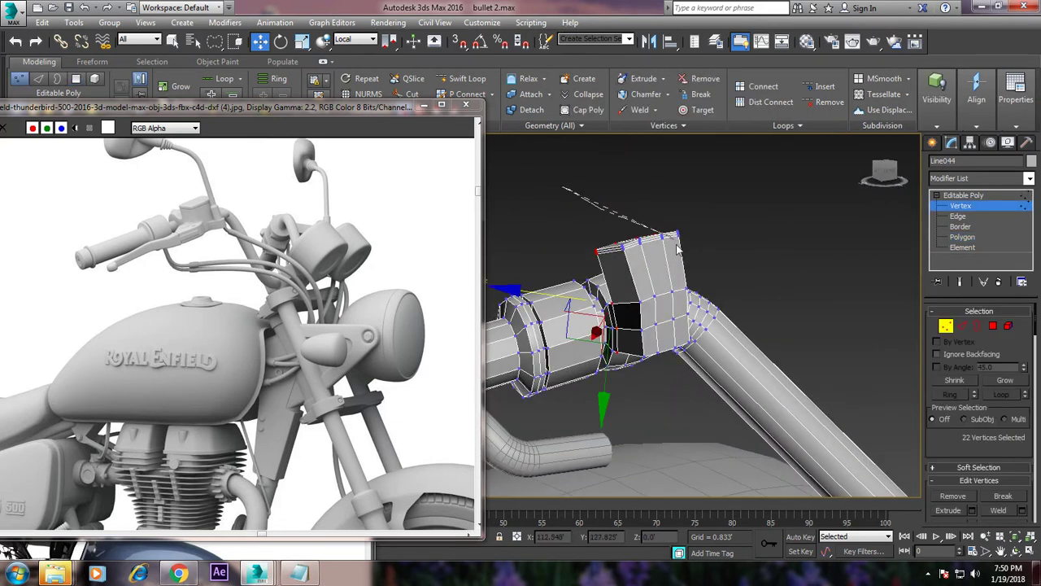
left_click_drag(688, 284, 661, 175)
left_click_drag(556, 267, 652, 214)
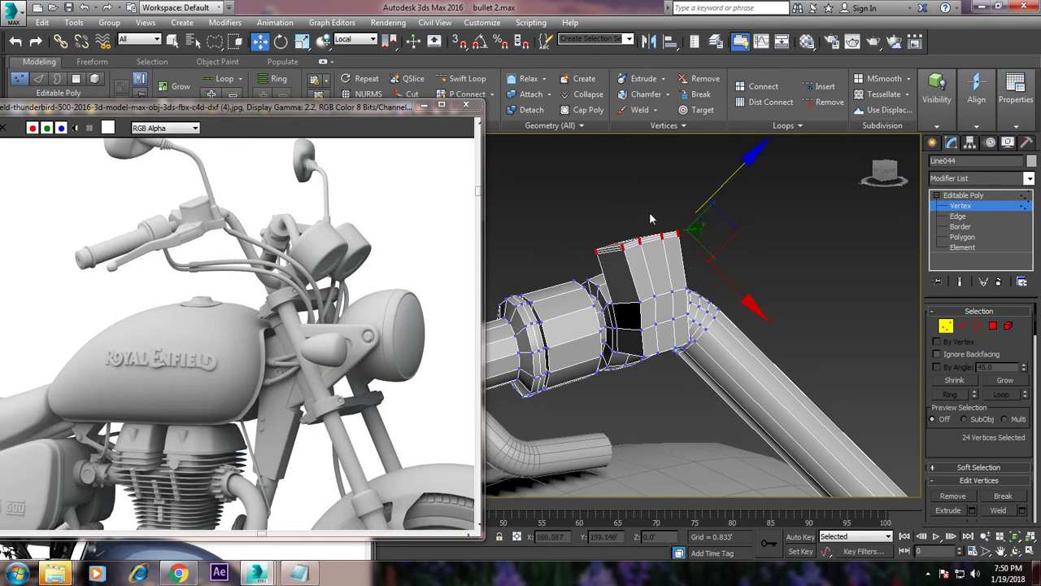
left_click(358, 40)
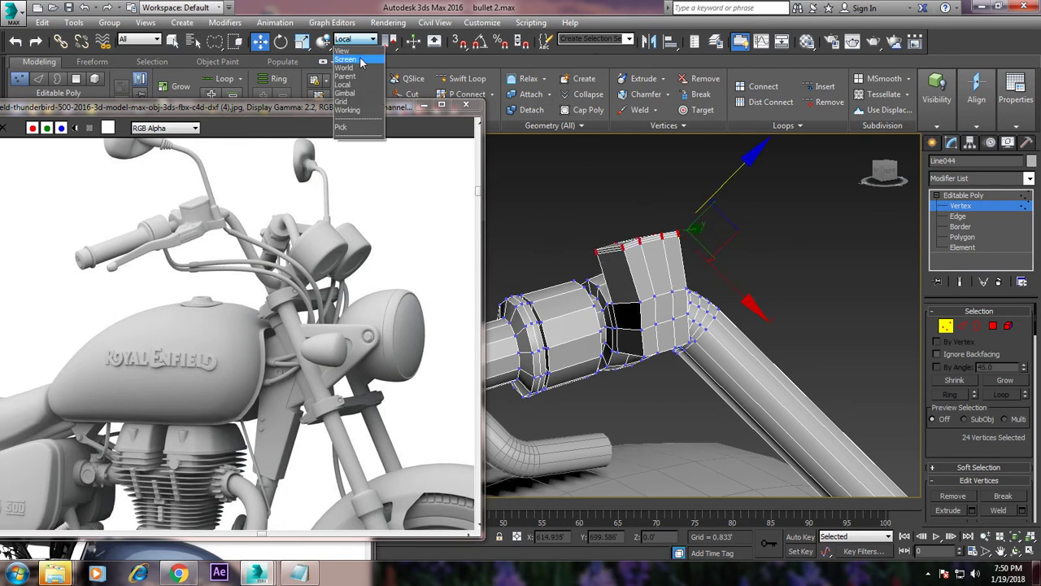
left_click(342, 50)
- Try the Screen, World and Local reference coordinate systems in a two-viewport layout
middle_click_drag(635, 210, 700, 252, "alt")
left_click(358, 40)
left_click(357, 60)
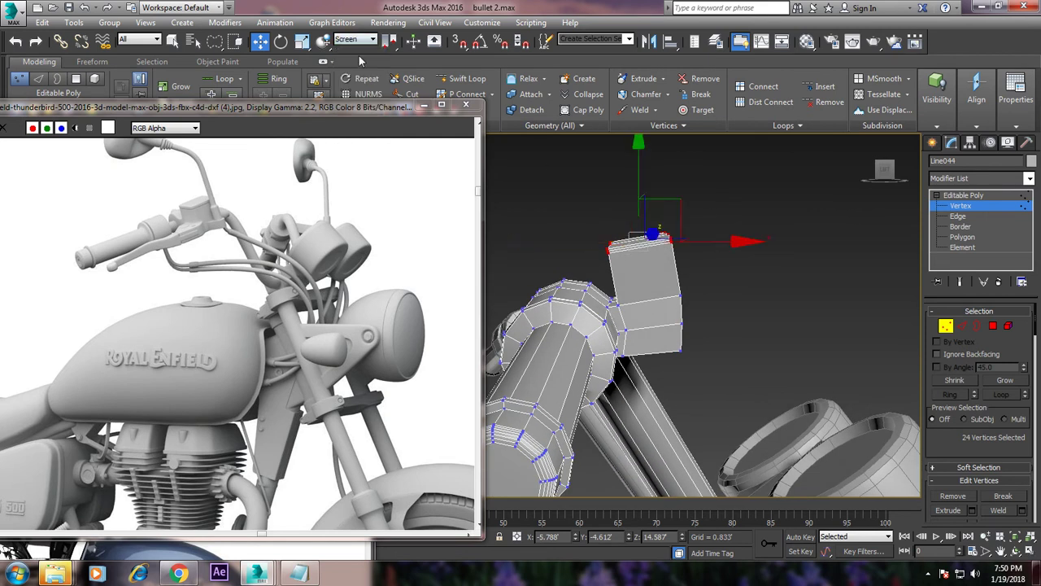
left_click(358, 40)
left_click(355, 68)
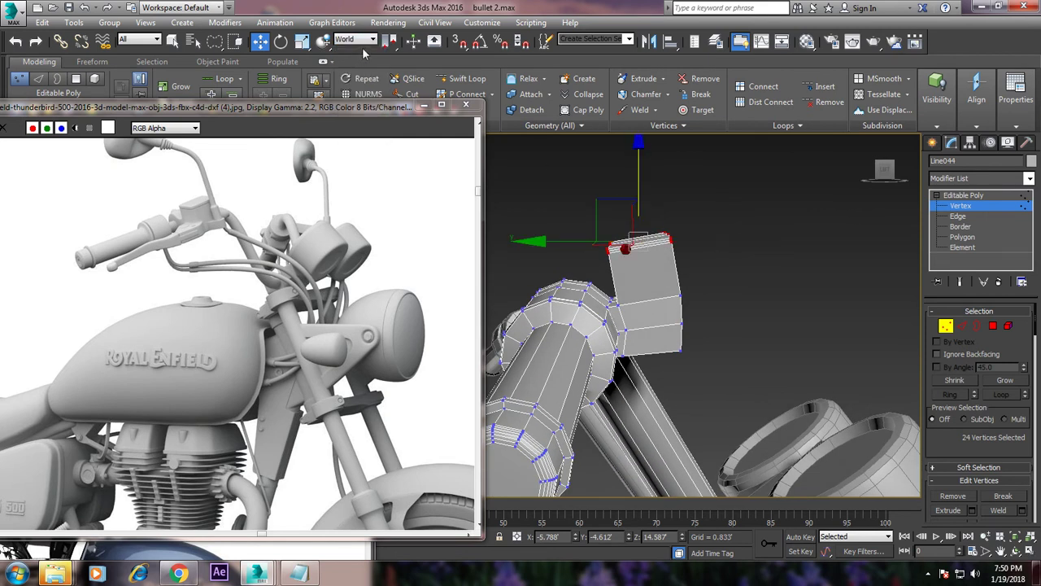
key("alt+w")
scroll(725, 156, "up", 5)
scroll(739, 216, "down", 3)
scroll(740, 216, "down", 3)
scroll(739, 215, "down", 2)
left_click(348, 41)
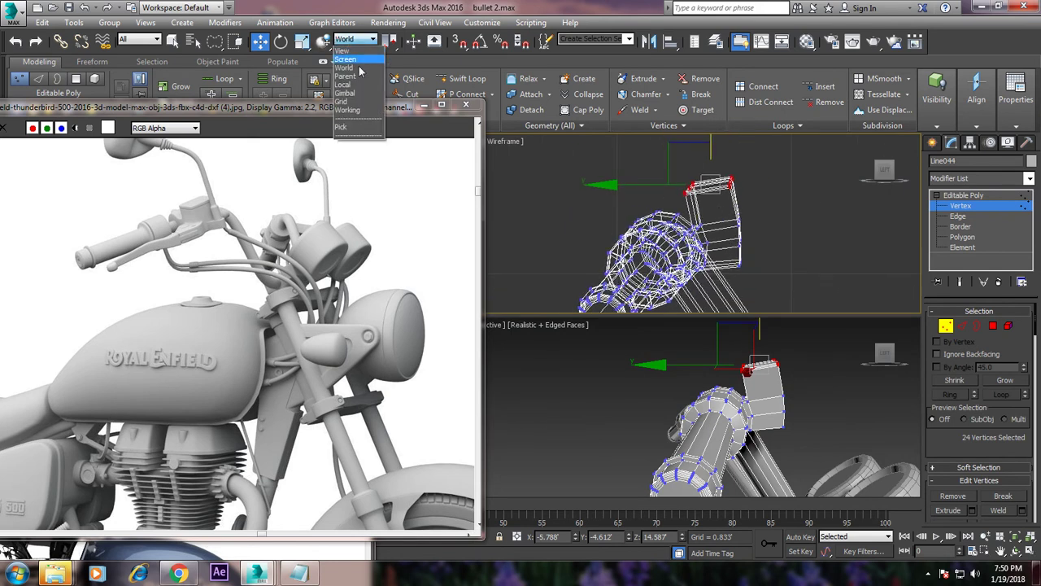
left_click(358, 85)
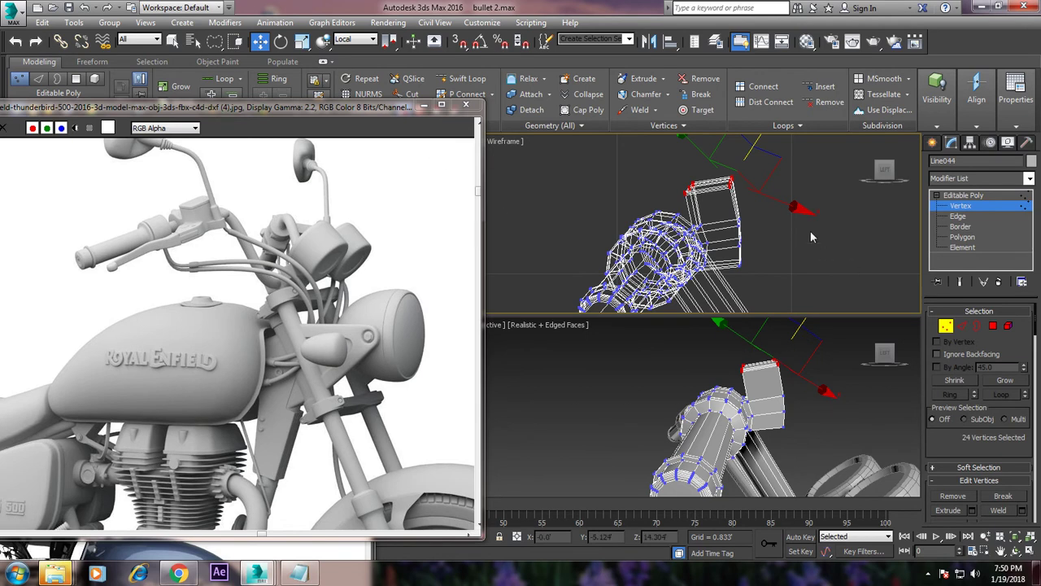
- Switch back to View coordinates and nudge the top vertices slightly down
middle_click_drag(823, 254, 744, 171, "alt")
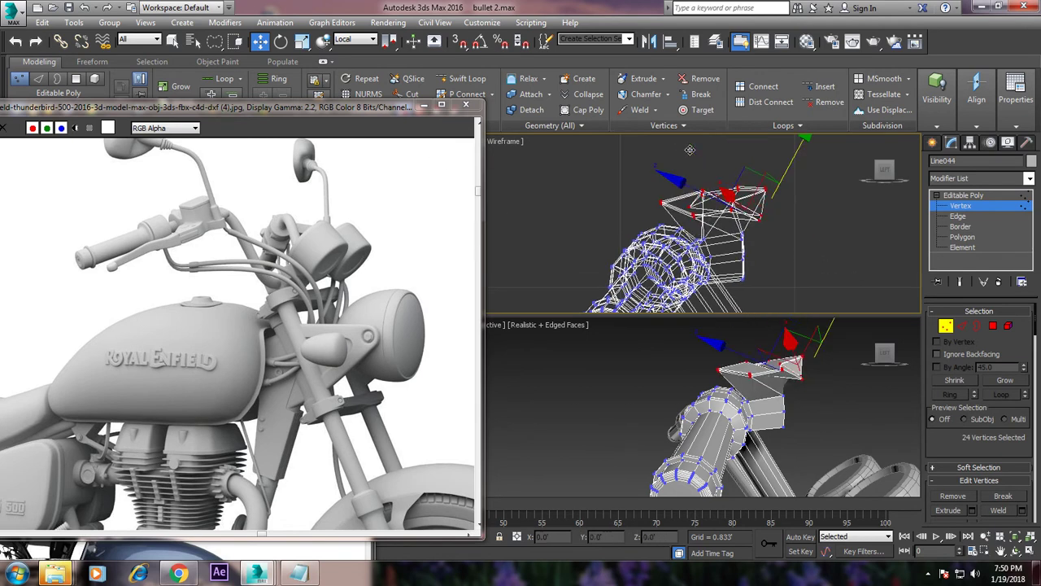
left_click(358, 39)
left_click(368, 52)
middle_click_drag(732, 244, 710, 158, "alt")
left_click_drag(710, 159, 710, 171)
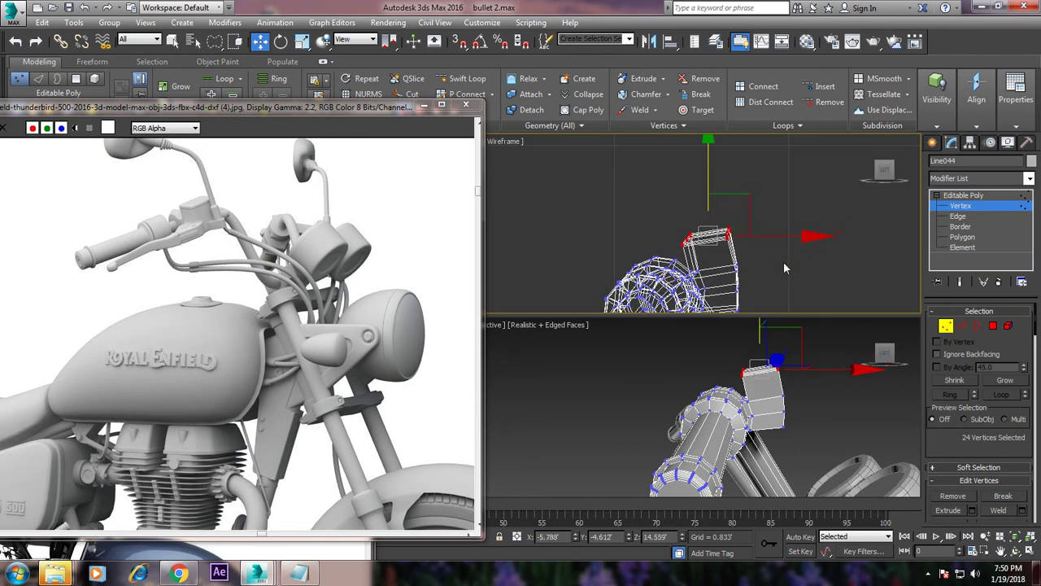
mouse_move(835, 416)
middle_mouse_down("alt")
mouse_move(801, 379)
mouse_move(694, 325)
mouse_move(789, 319)
middle_mouse_up("alt")
key("alt+w")
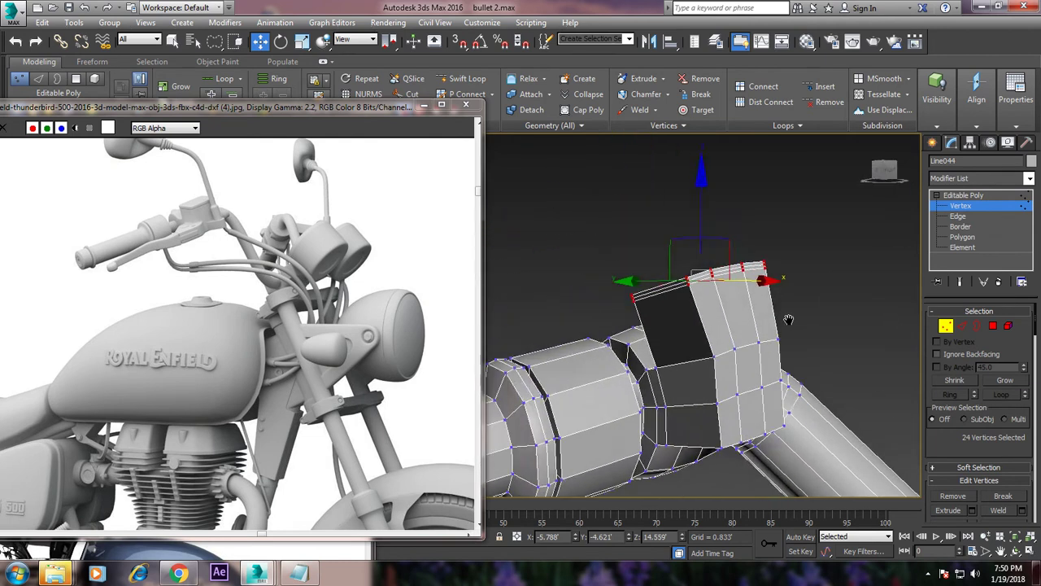
- In Edge mode, select the edge loop along the block's top
scroll(788, 320, "up", 4)
scroll(782, 340, "down", 2)
scroll(839, 351, "down", 1)
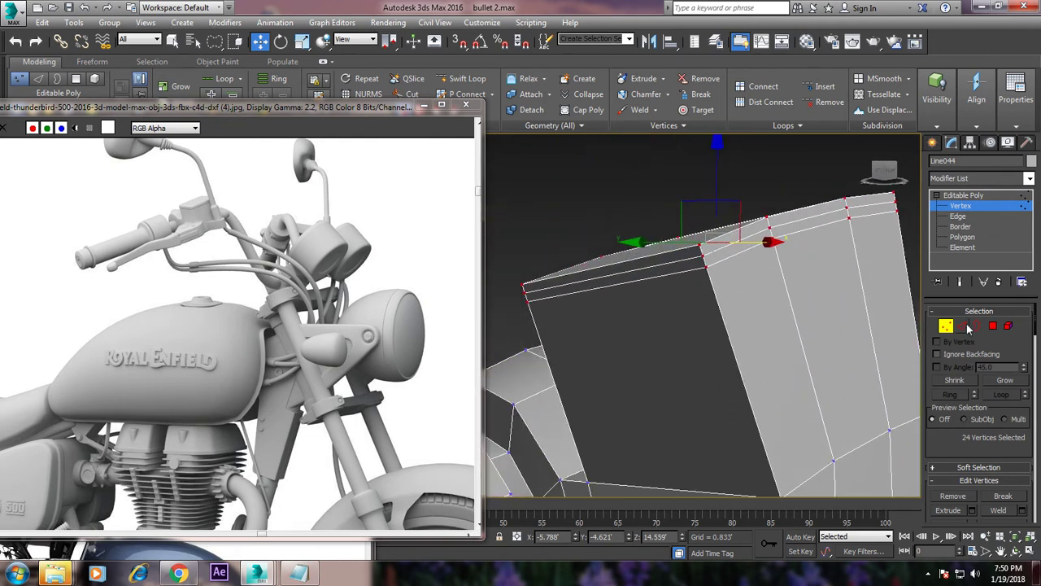
left_click(966, 326)
double_click(722, 247)
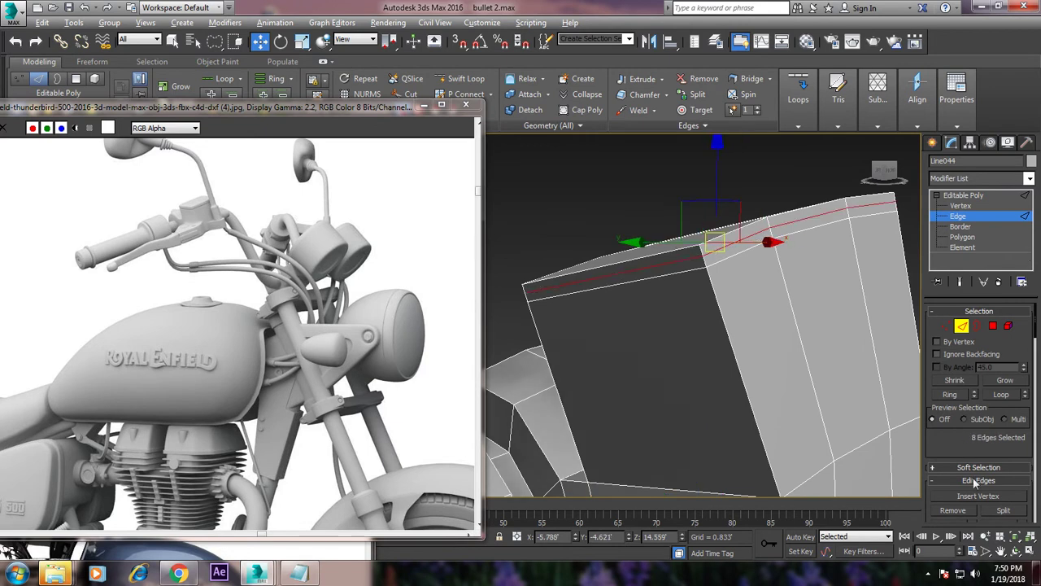
- Try a tiny extrusion on the top edge loop, then cancel it
left_click_drag(974, 482, 983, 269)
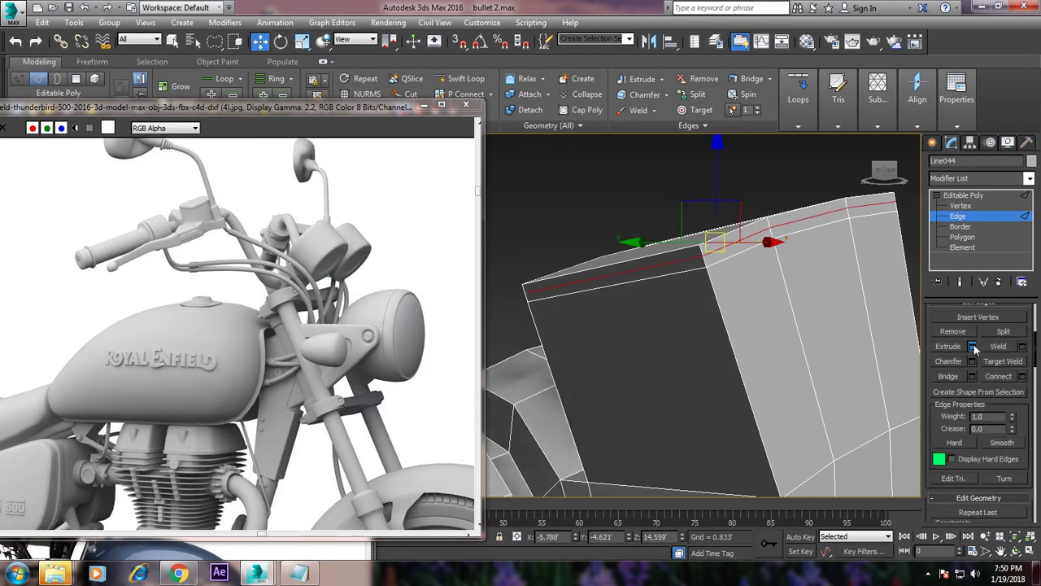
left_click(972, 346)
mouse_move(512, 324)
left_mouse_down()
mouse_move(547, 377)
mouse_move(523, 321)
left_mouse_up()
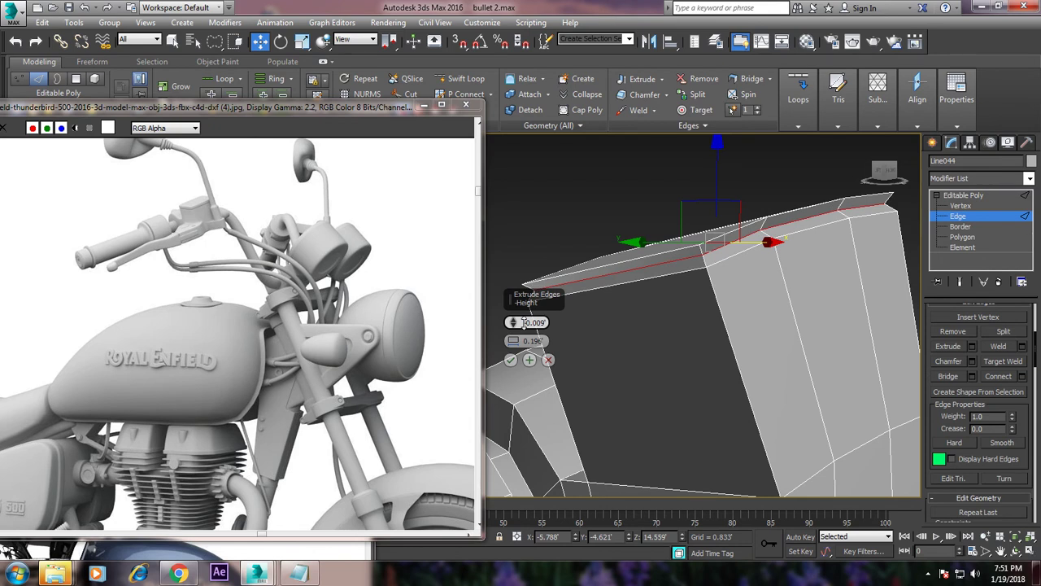
left_click(547, 359)
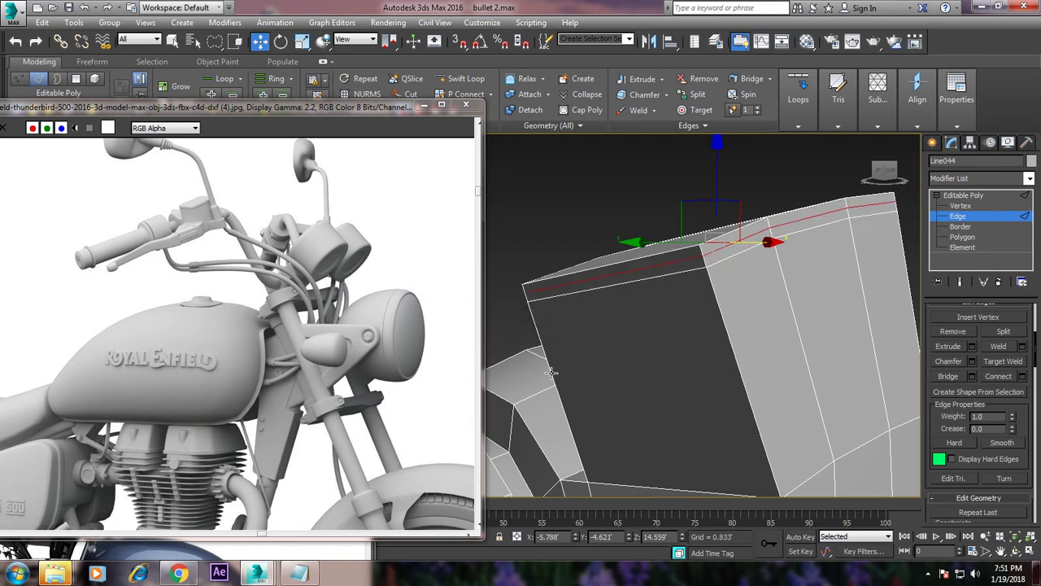
- Scale the top edge loop down slightly and select an edge on the block's top
key("r")
left_click_drag(714, 235, 717, 238)
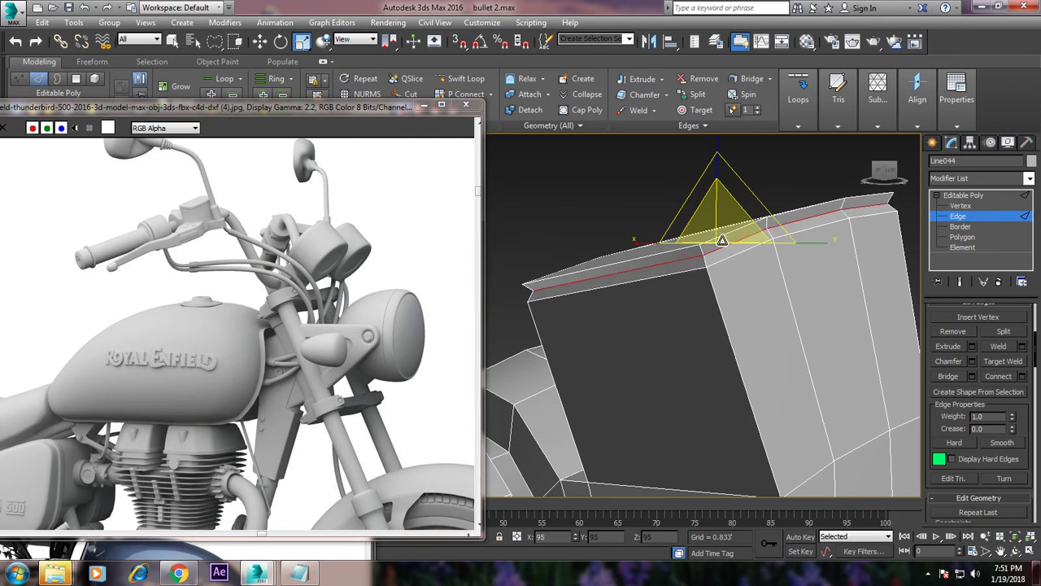
mouse_move(765, 288)
middle_mouse_down("alt")
mouse_move(737, 249)
mouse_move(813, 252)
mouse_move(846, 268)
middle_mouse_up("alt")
left_click(764, 290)
scroll(818, 252, "up", 3)
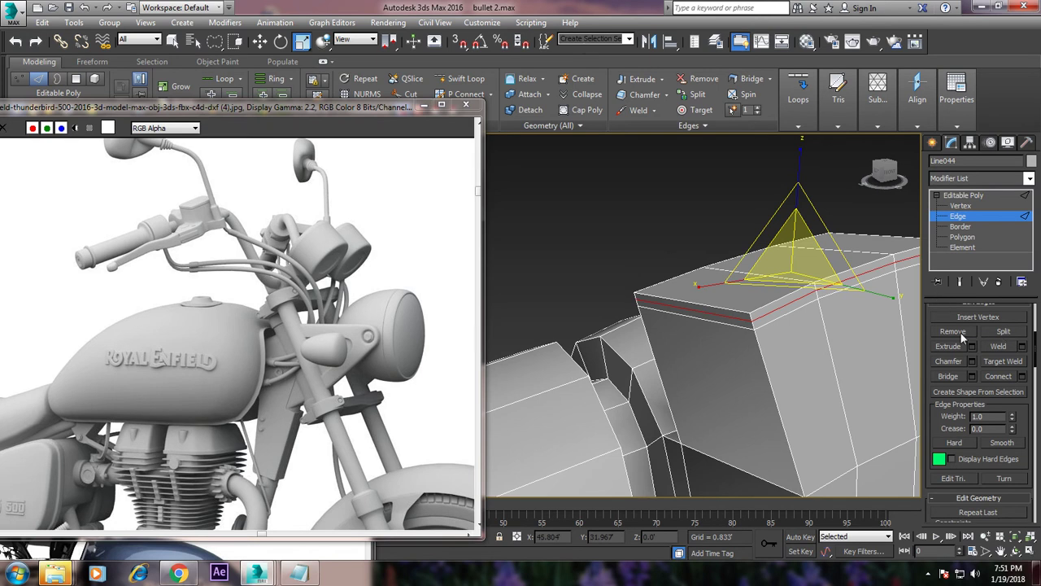
- Add an edge loop just below the block's top rim, then select another block edge
left_click(460, 78)
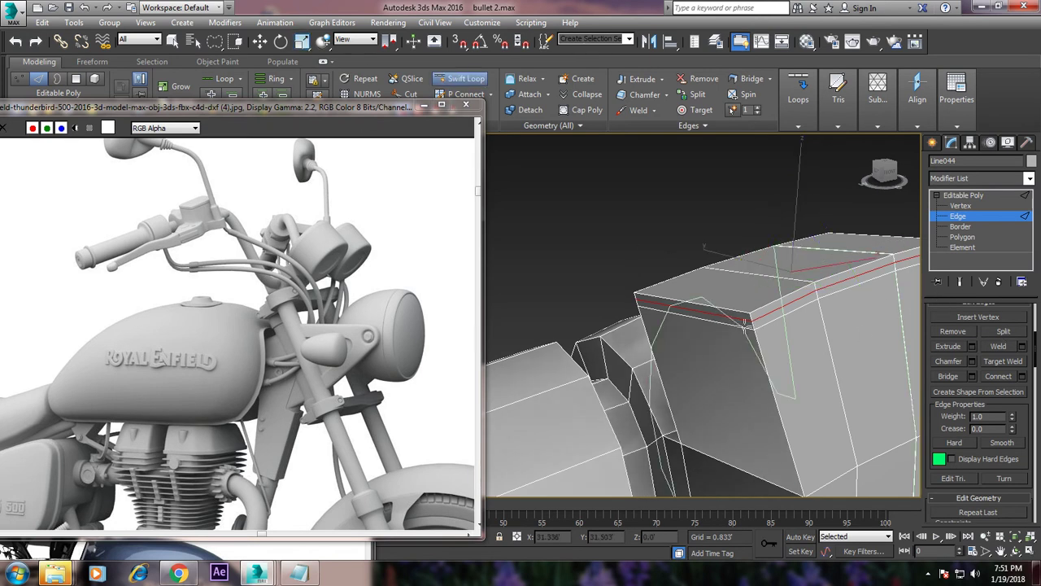
middle_click_drag(744, 323, 754, 294, "alt")
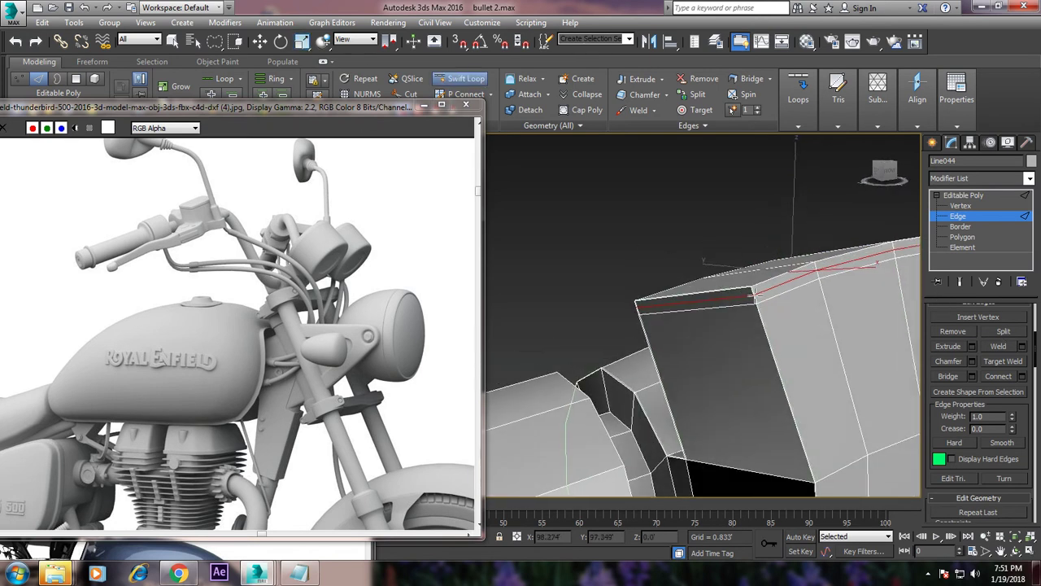
left_click(754, 297)
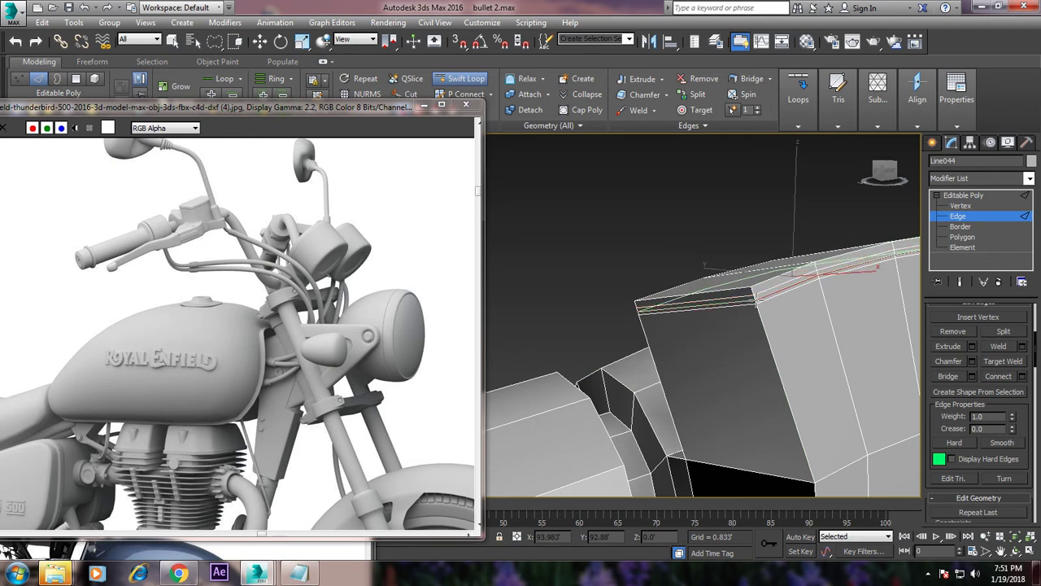
key("w")
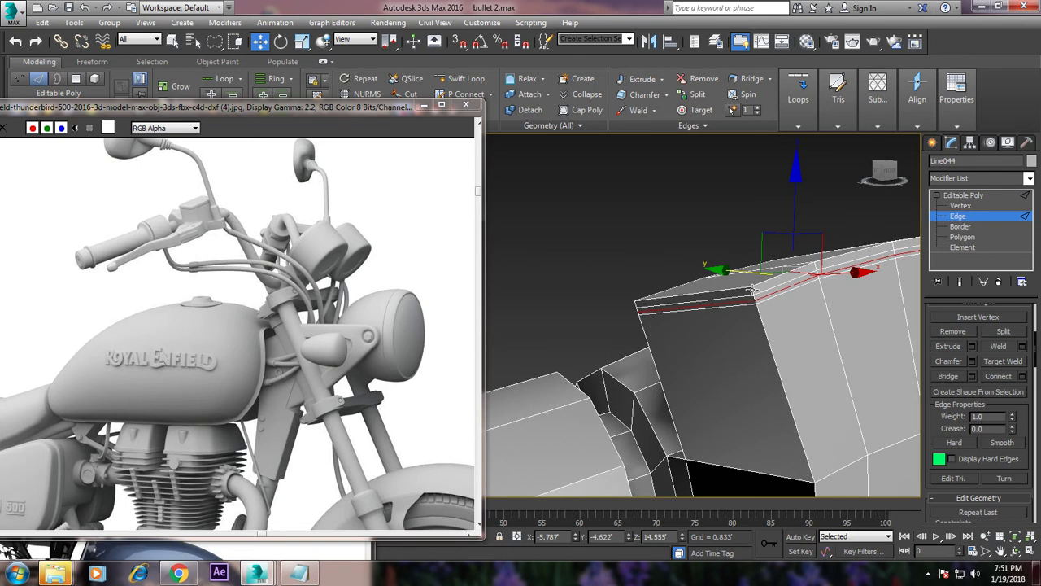
left_click(797, 290)
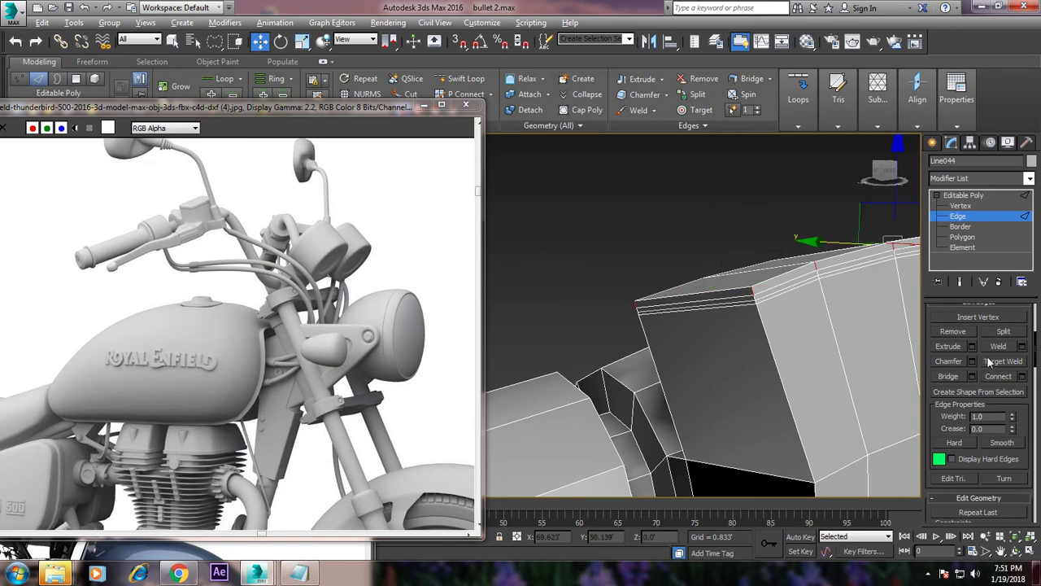
left_click_drag(1016, 405, 1021, 522)
scroll(999, 383, "up", 2)
- Extrude the thin 8-polygon top band outward by 0.003 to form a lip, then deselect
left_click(993, 319)
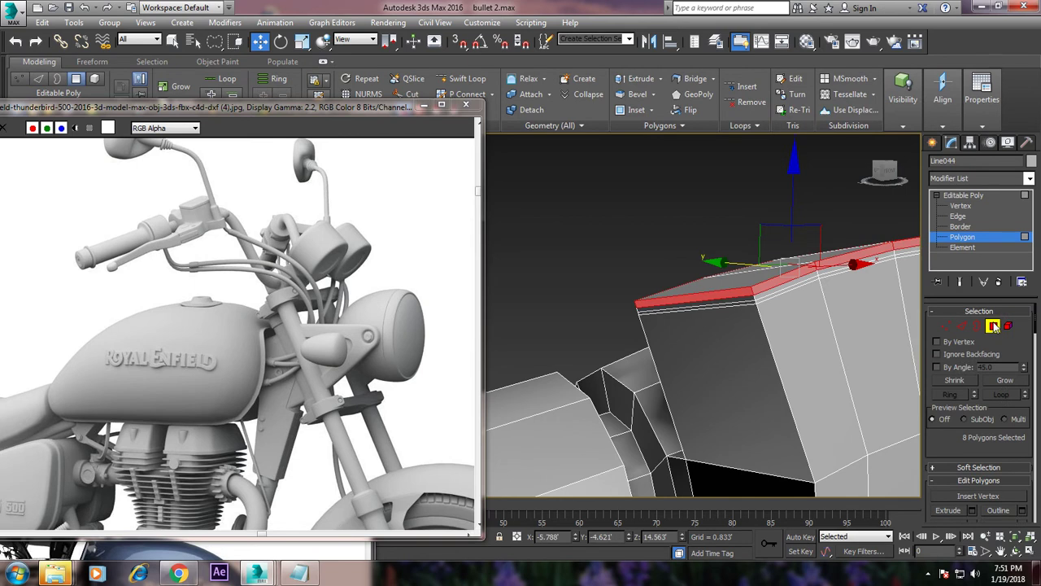
left_click(972, 510)
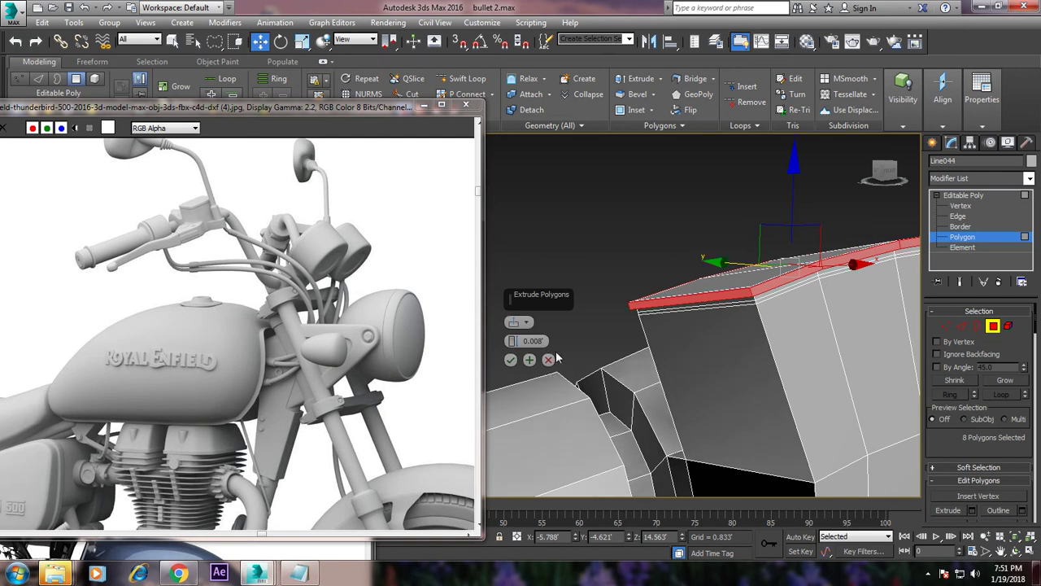
middle_click_drag(732, 255, 752, 291, "alt")
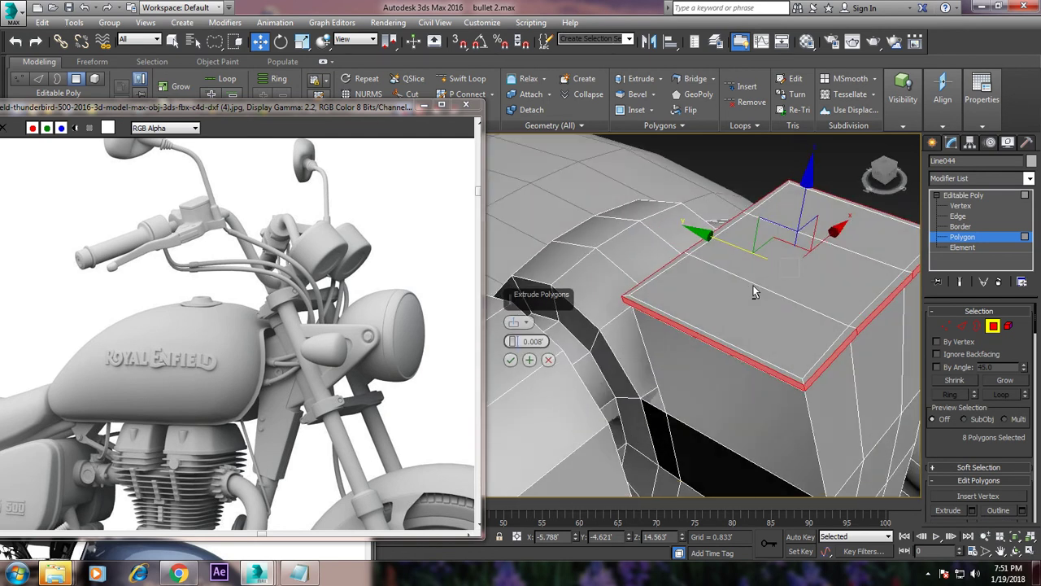
mouse_move(514, 341)
left_mouse_down()
mouse_move(523, 347)
mouse_move(514, 346)
left_mouse_up()
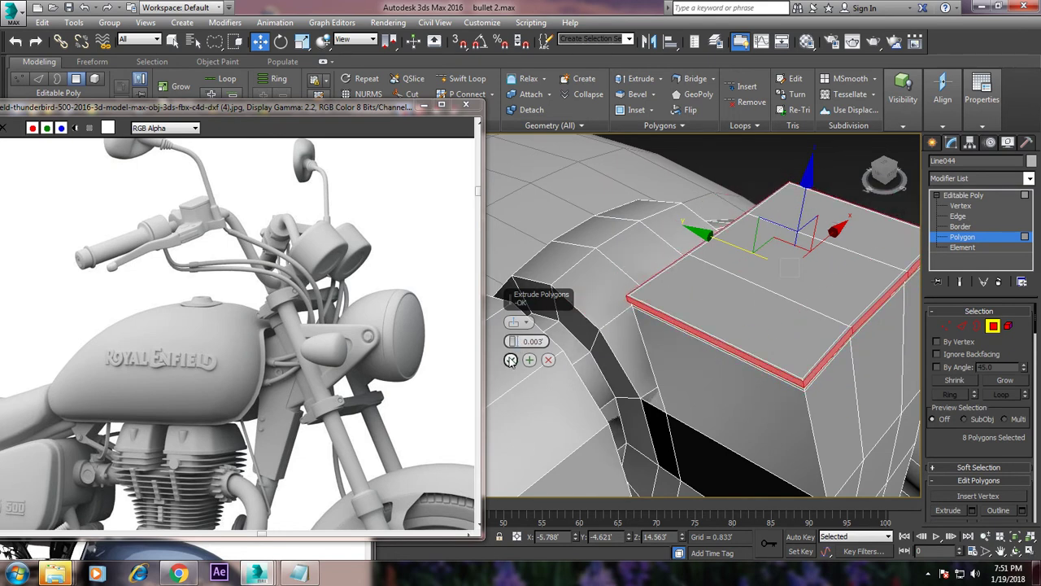
left_click(509, 358)
left_click(719, 187)
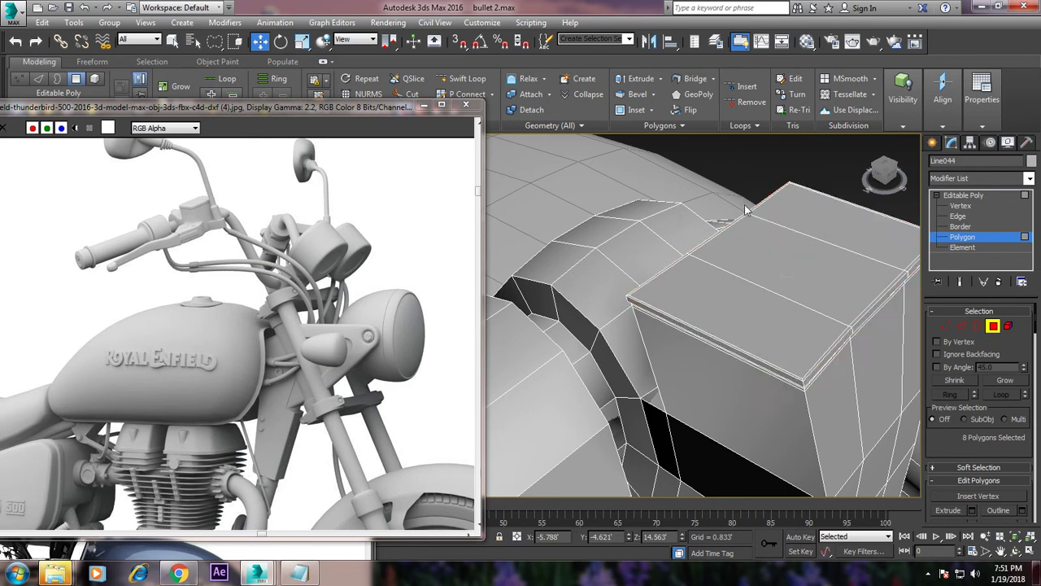
middle_click_drag(719, 187, 769, 275, "alt")
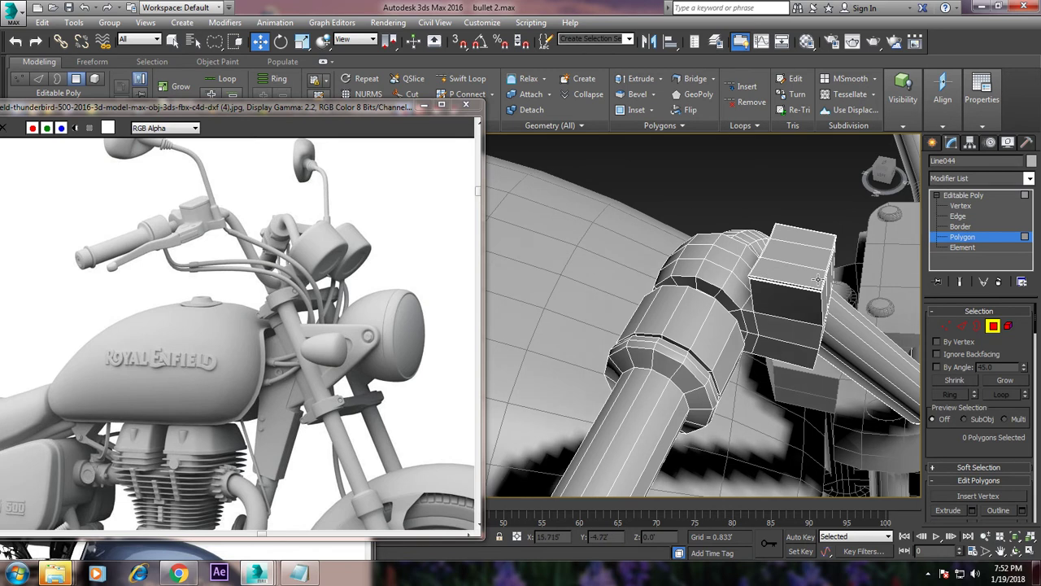
- Cut an extra edge loop around the lever block with Swift Loop
middle_click_drag(818, 279, 804, 279, "alt")
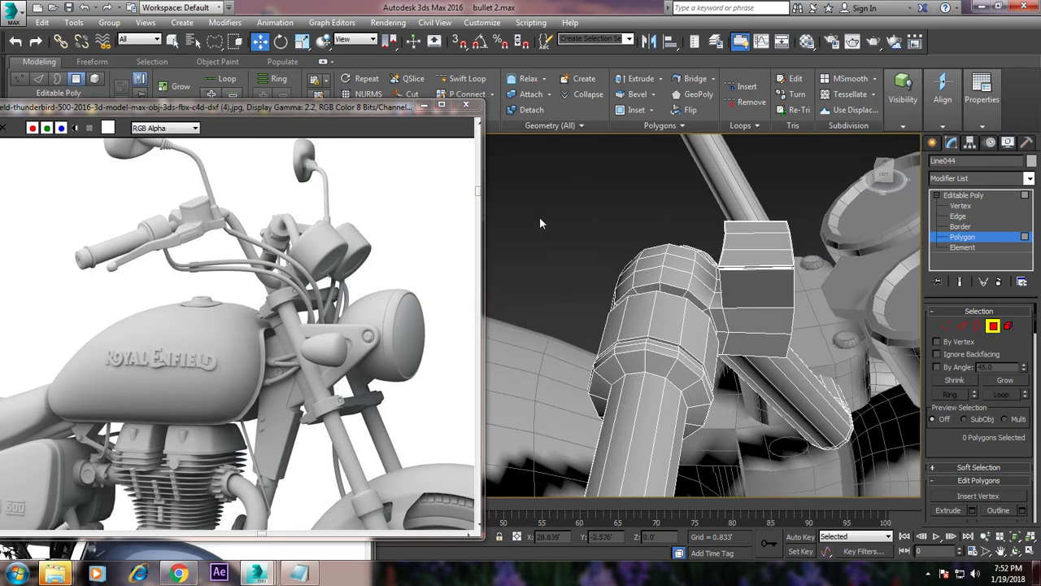
left_click(467, 78)
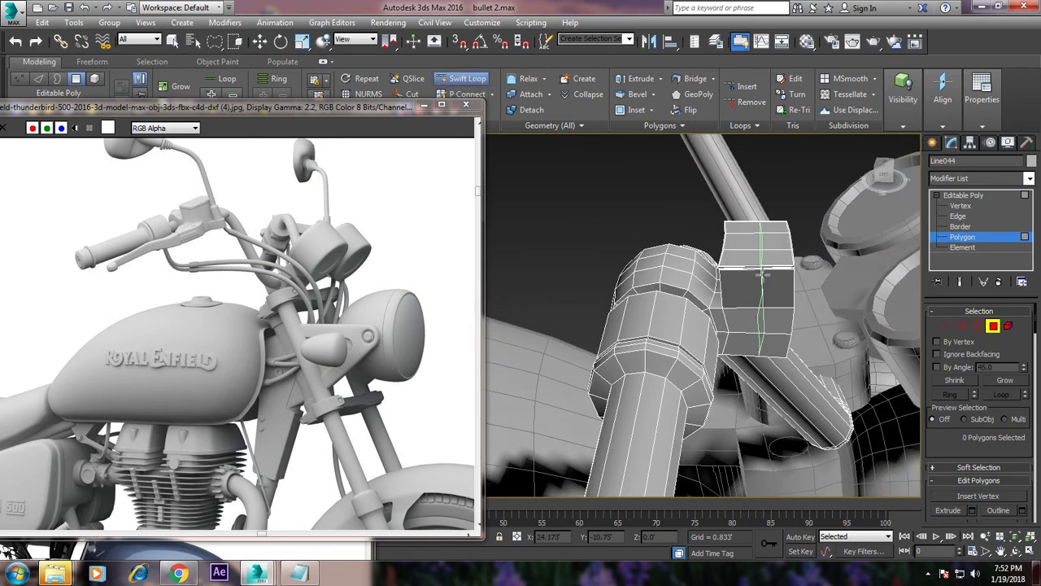
mouse_move(757, 275)
middle_mouse_down("alt")
mouse_move(632, 281)
mouse_move(724, 285)
middle_mouse_up("alt")
key("w")
mouse_move(798, 260)
middle_mouse_down("alt")
mouse_move(822, 235)
mouse_move(855, 233)
mouse_move(846, 225)
mouse_move(873, 246)
mouse_move(836, 270)
mouse_move(841, 296)
mouse_move(766, 339)
mouse_move(789, 270)
mouse_move(779, 291)
middle_mouse_up("alt")
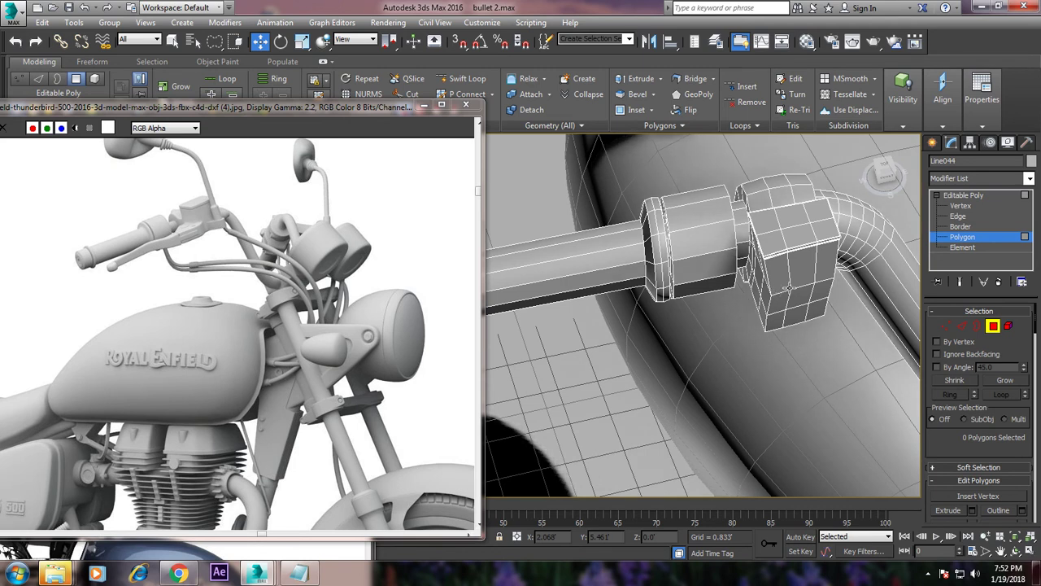
- Shrink the reference image and frame a front view of the handlebars
left_click(423, 106)
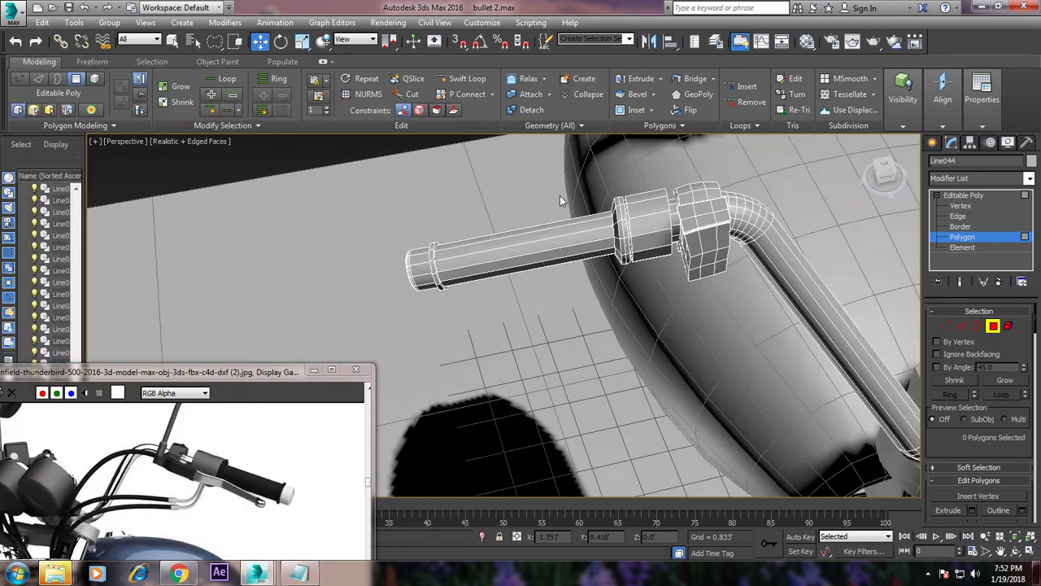
scroll(559, 195, "down", 5)
mouse_move(730, 232)
middle_mouse_down("alt")
mouse_move(670, 257)
mouse_move(724, 267)
mouse_move(734, 286)
mouse_move(724, 287)
mouse_move(736, 256)
mouse_move(686, 223)
mouse_move(618, 228)
mouse_move(610, 244)
middle_mouse_up("alt")
scroll(594, 227, "up", 5)
scroll(608, 255, "up", 3)
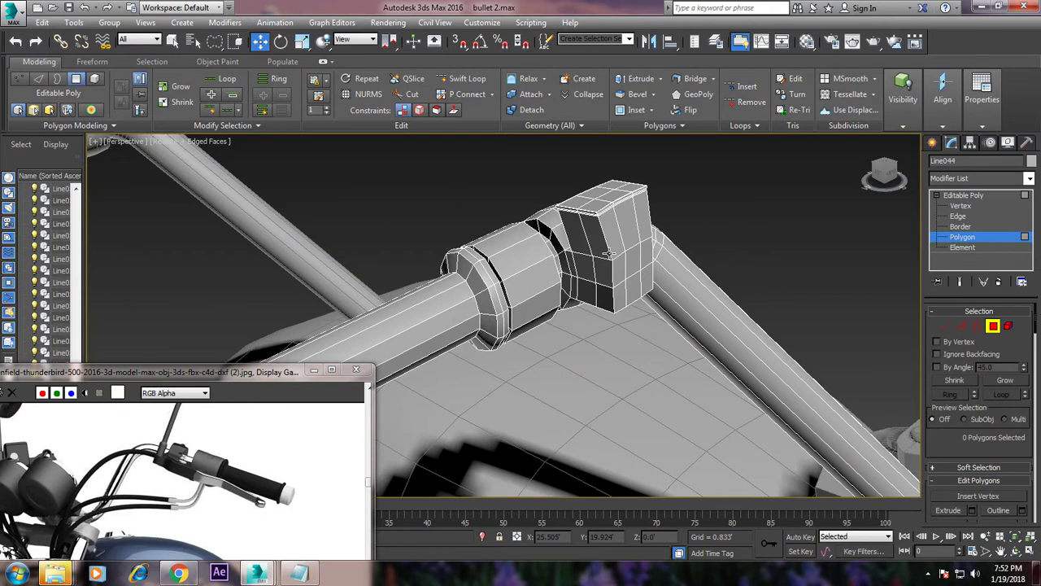
- Select three edges on the lever block and pull them to reshape it
key("2")
middle_click_drag(619, 239, 588, 243, "alt")
left_click(588, 243)
left_click(594, 269, "ctrl")
left_click(599, 284, "ctrl")
left_click_drag(632, 251, 641, 250)
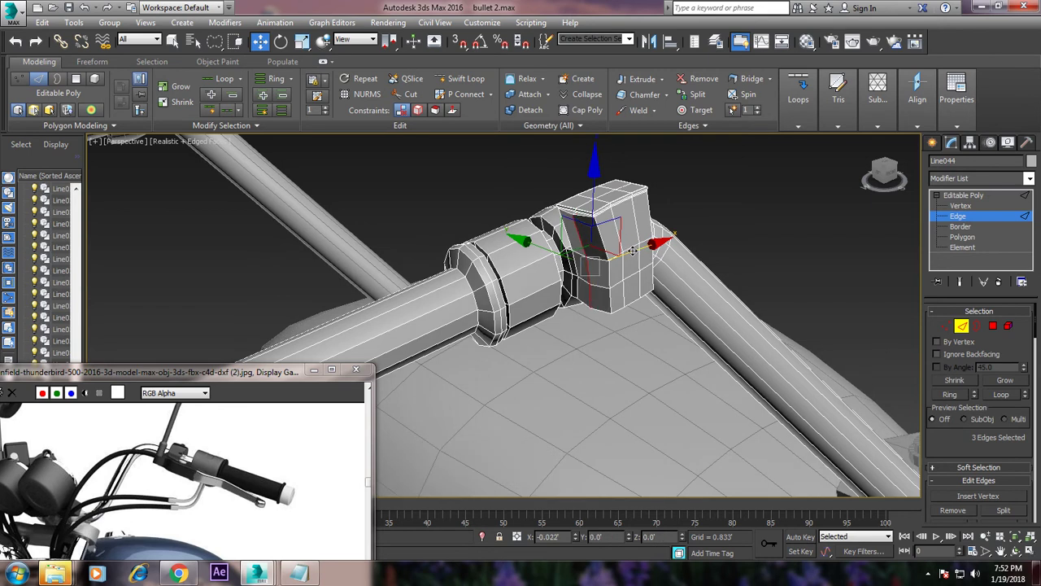
mouse_move(641, 251)
middle_mouse_down("alt")
mouse_move(736, 183)
mouse_move(719, 237)
mouse_move(751, 242)
mouse_move(707, 266)
mouse_move(721, 268)
mouse_move(725, 184)
middle_mouse_up("alt")
left_click(748, 176)
- Orbit and zoom to a higher three-quarter view of the whole bike
scroll(752, 243, "down", 5)
scroll(707, 266, "up", 5)
scroll(724, 185, "down", 5)
mouse_move(693, 259)
middle_mouse_down("alt")
mouse_move(717, 297)
mouse_move(648, 301)
mouse_move(659, 295)
middle_mouse_up("alt")
scroll(721, 291, "up", 3)
scroll(648, 301, "up", 4)
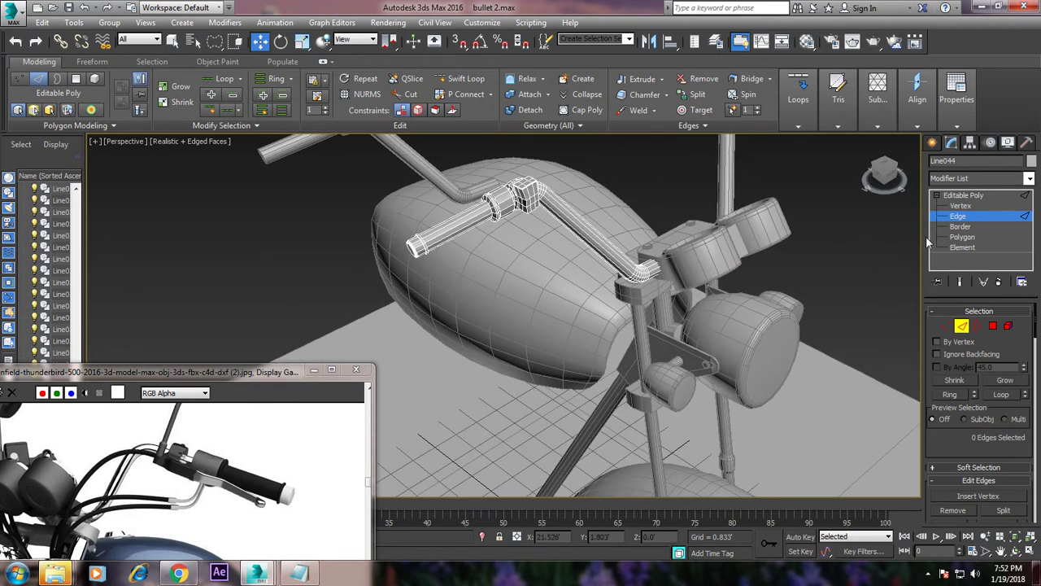
- Leave handlebar vertex editing and select and frame the front fork tube
left_click(960, 206)
key("z")
left_click(968, 195)
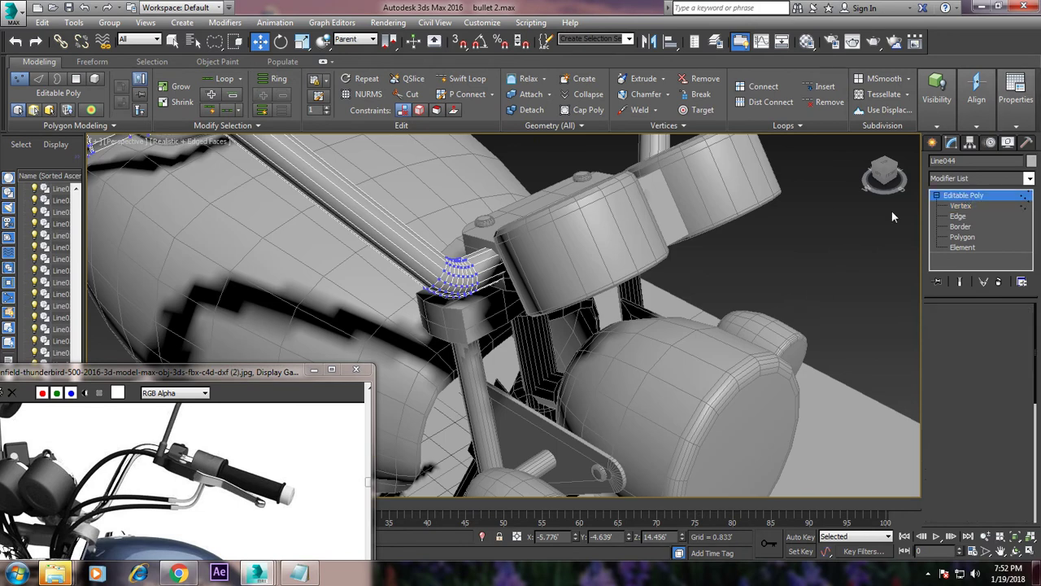
left_click(481, 380)
key("z")
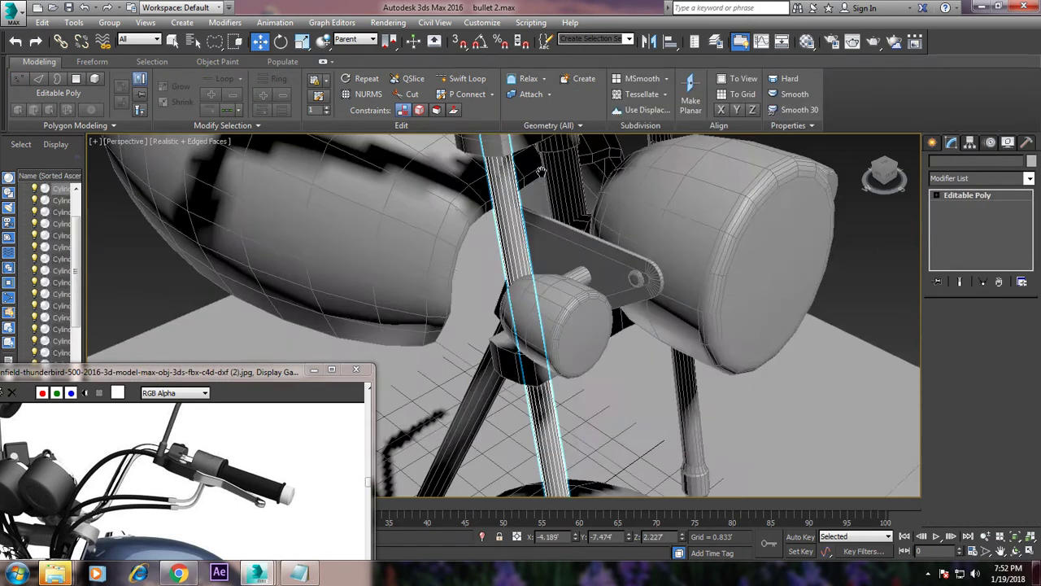
scroll(540, 171, "down", 5)
middle_click_drag(540, 170, 610, 317, "alt")
scroll(601, 298, "up", 5)
- Select the tube's top vertex ring, grow it with Ctrl+PageUp, and show wireframe
key("1")
left_click_drag(610, 317, 682, 358)
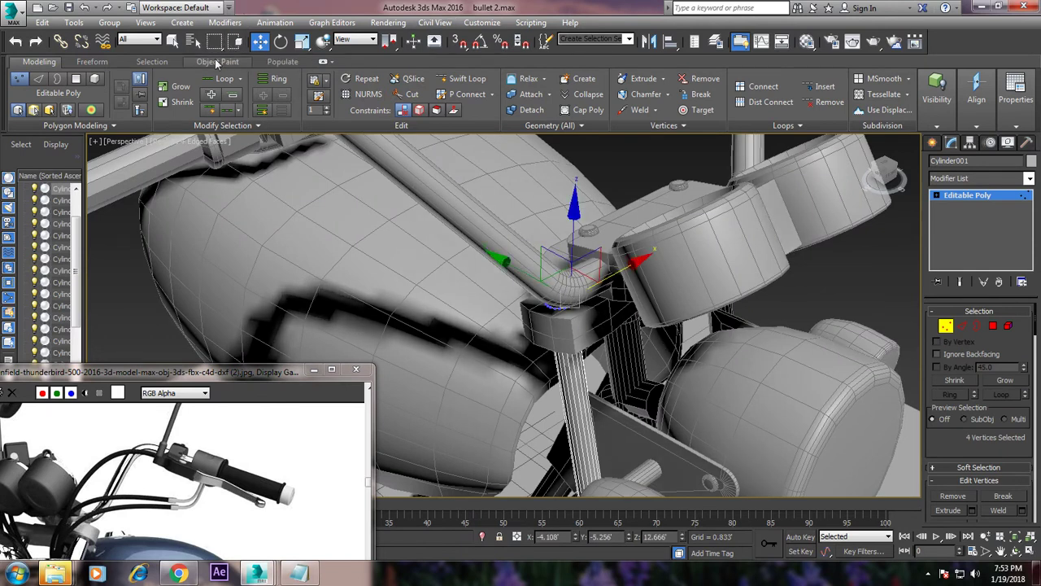
key("ctrl+Page_Up")
key("r")
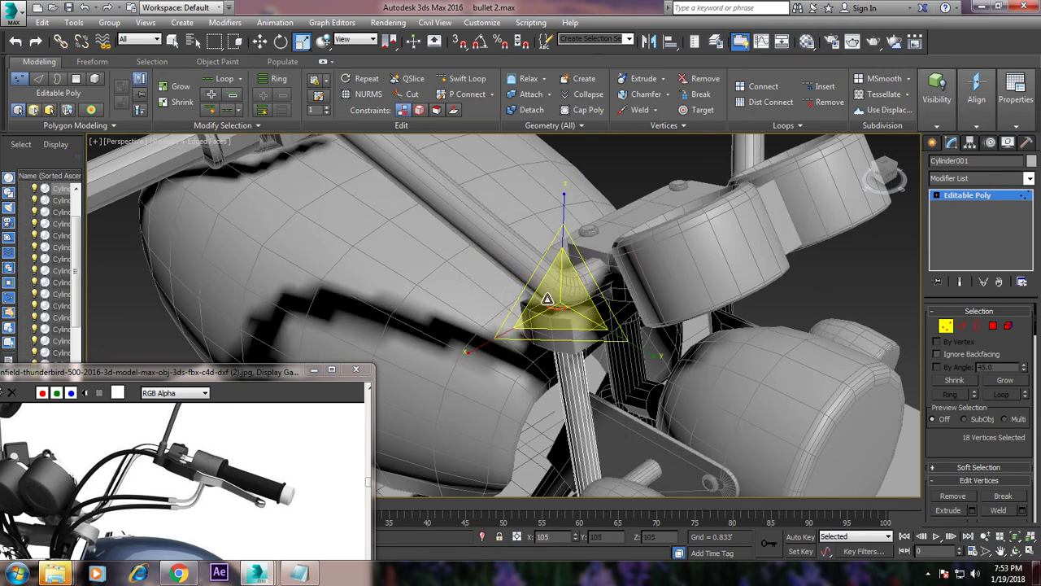
middle_click_drag(643, 291, 641, 245)
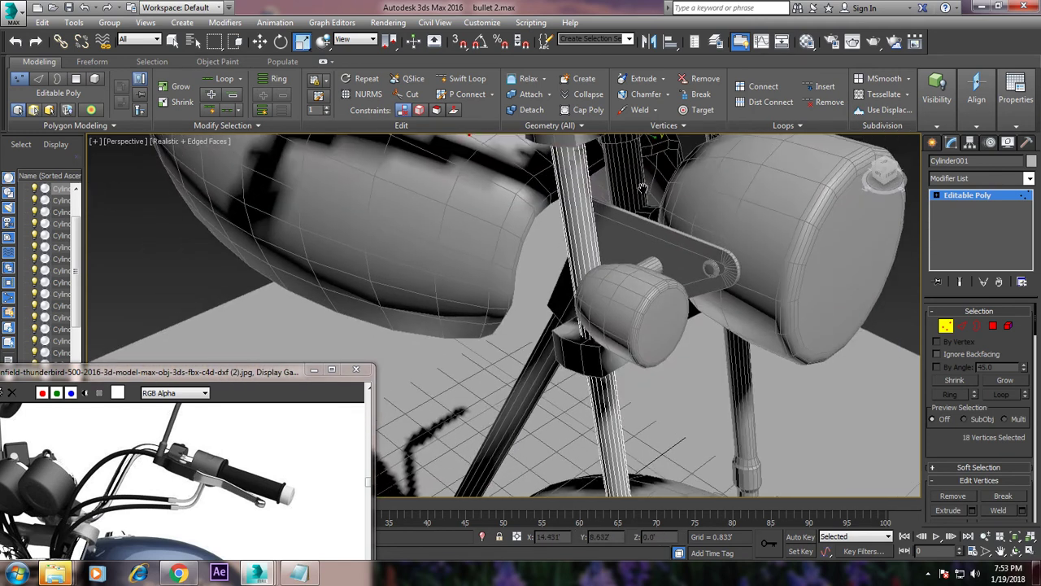
key("F3")
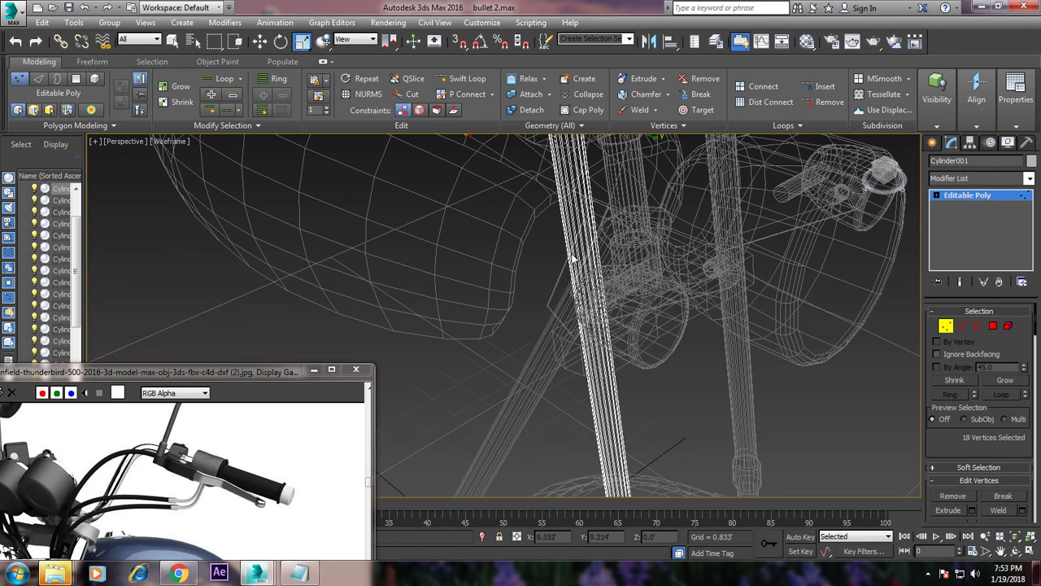
- Grow the selection further down the tube and scale those vertex rings up
key("ctrl+Page_Up")
middle_click_drag(572, 259, 702, 436, "alt")
left_click_drag(655, 392, 624, 339)
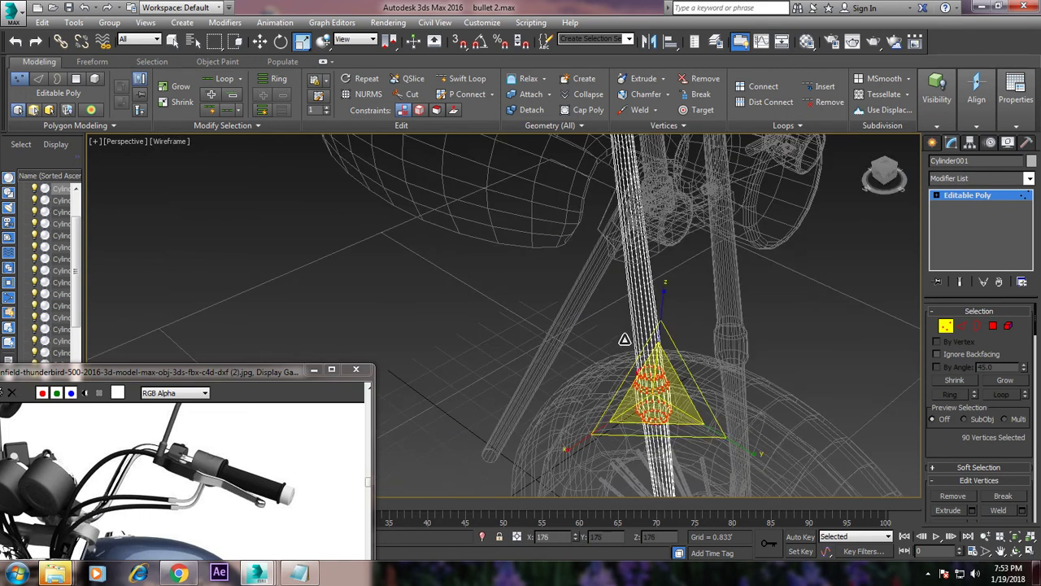
middle_click_drag(704, 431, 702, 214)
mouse_move(651, 372)
left_mouse_down()
mouse_move(669, 441)
mouse_move(652, 387)
left_mouse_up()
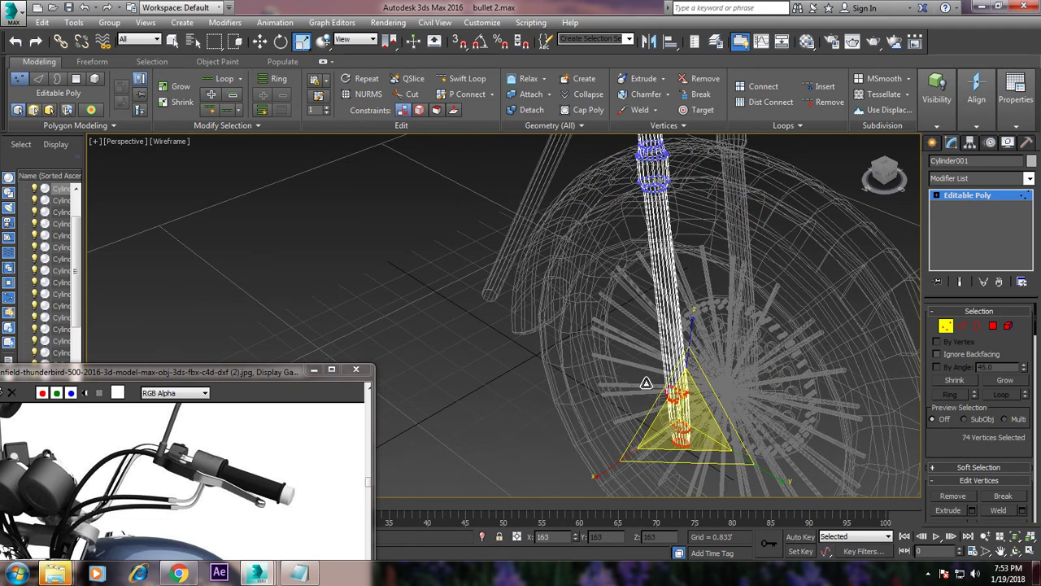
key("F3")
- Exit vertex editing on the tube and select the front fender
mouse_move(651, 387)
middle_mouse_down("alt")
mouse_move(719, 333)
mouse_move(757, 323)
mouse_move(697, 350)
mouse_move(724, 282)
mouse_move(787, 291)
middle_mouse_up("alt")
scroll(726, 345, "up", 1)
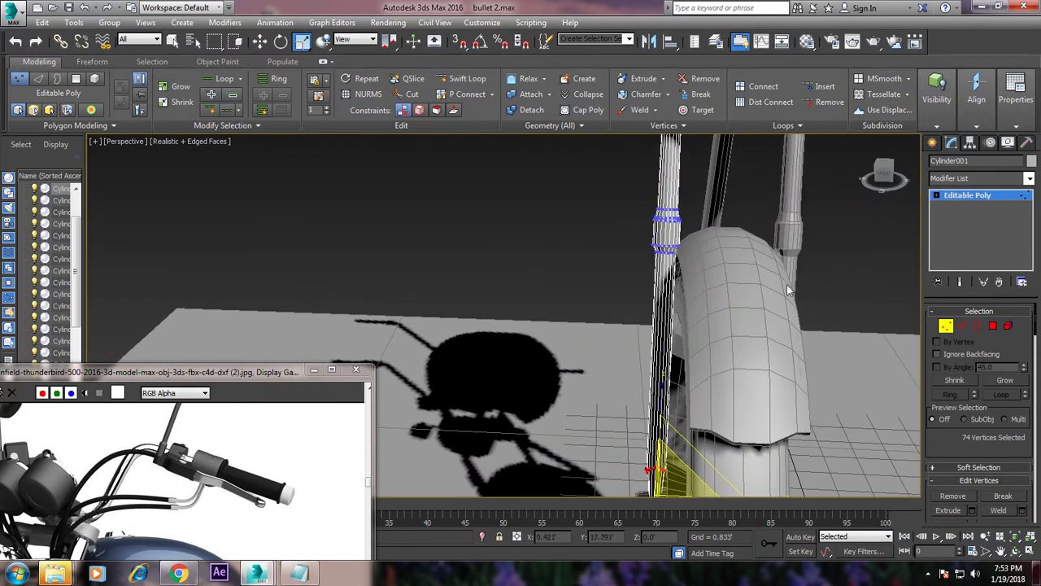
left_click(966, 197)
left_click(714, 339)
mouse_move(737, 382)
middle_mouse_down("alt")
mouse_move(780, 421)
mouse_move(807, 312)
mouse_move(875, 242)
mouse_move(823, 246)
mouse_move(882, 249)
mouse_move(875, 223)
mouse_move(832, 244)
middle_mouse_up("alt")
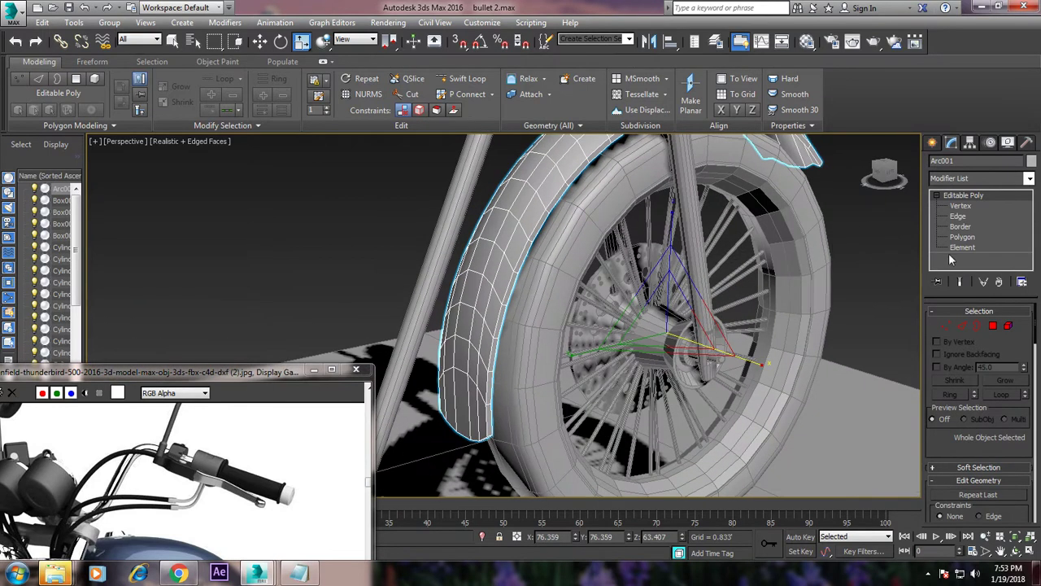
- Select an edge loop along the front fender in Edge mode, then clear it
left_click(959, 216)
left_click(469, 401)
double_click(475, 406)
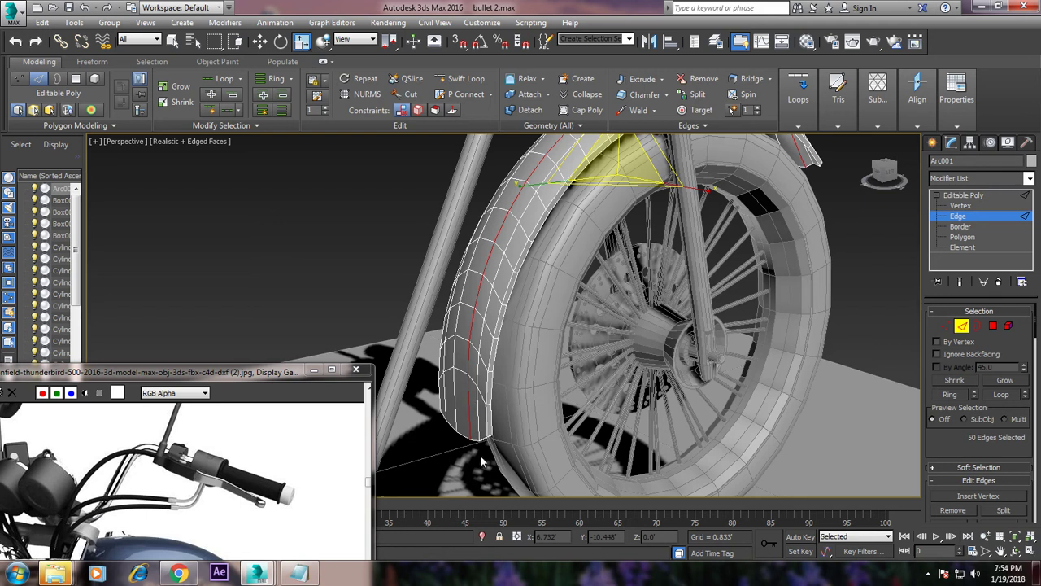
left_click(928, 573)
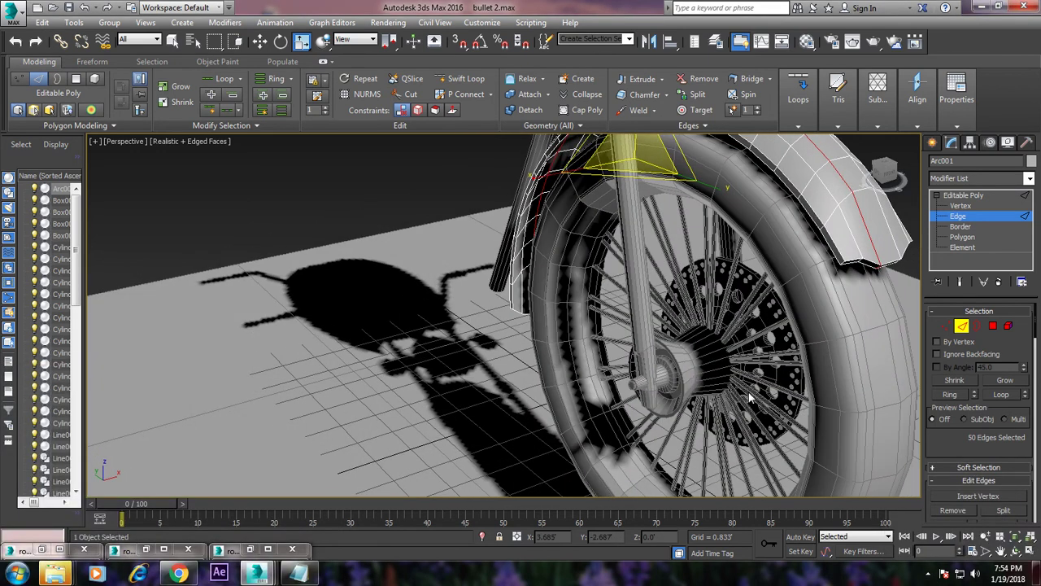
left_click(695, 378)
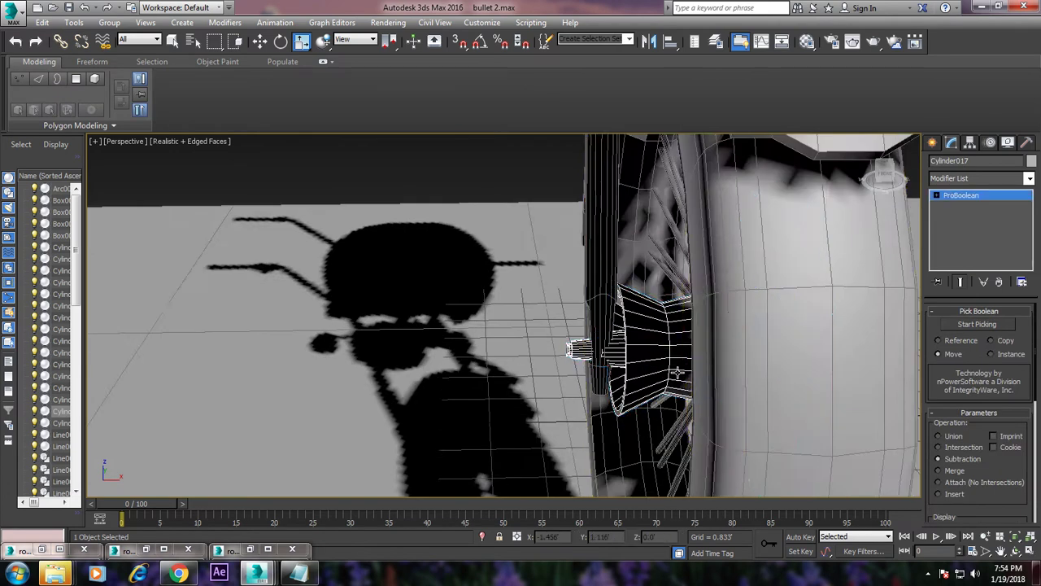
- Convert the hub cylinder Cylinder017 to an Editable Poly
middle_click_drag(677, 372, 694, 362, "alt")
left_click(692, 328)
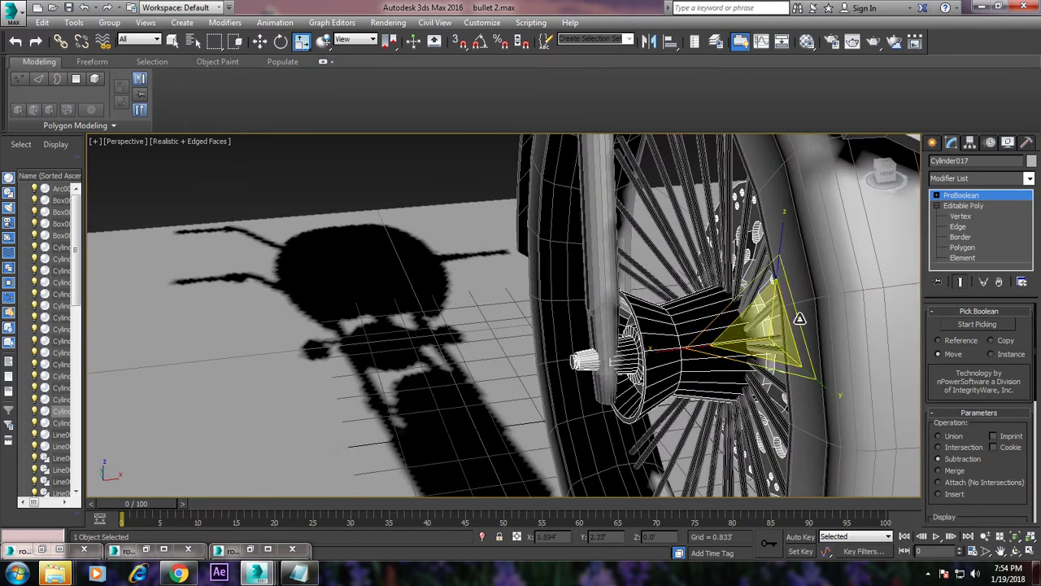
right_click(653, 332)
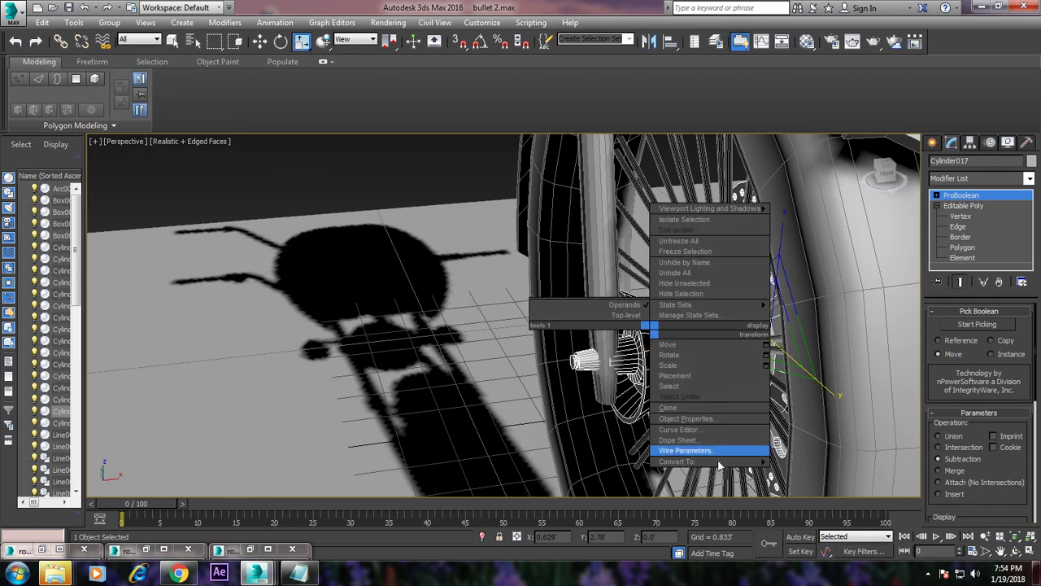
mouse_move(677, 461)
left_click(838, 472)
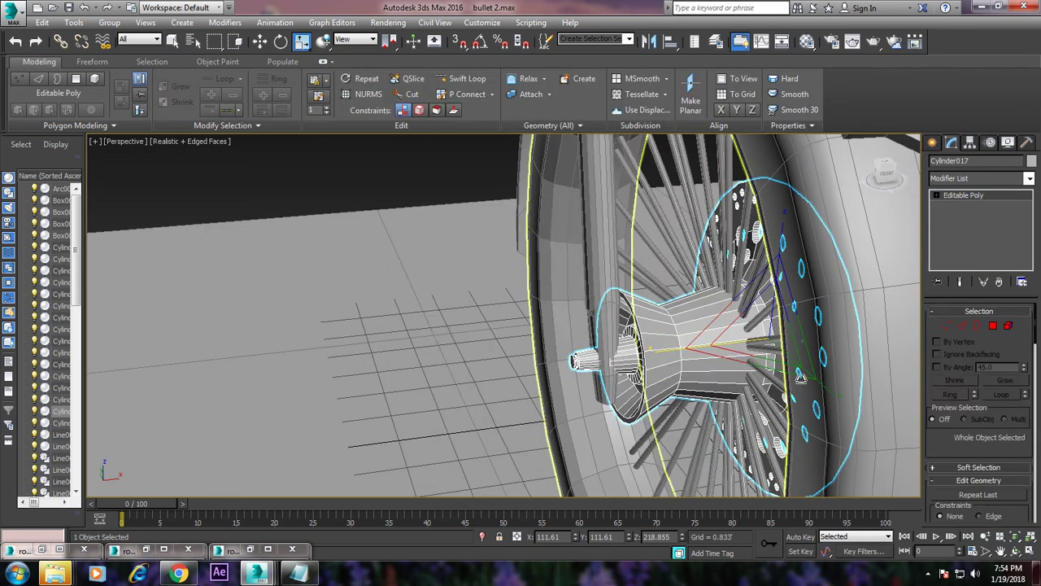
- Enlarge the hub's inner vertex ring and shift it slightly along X
key("1")
middle_click_drag(810, 425, 713, 370, "alt")
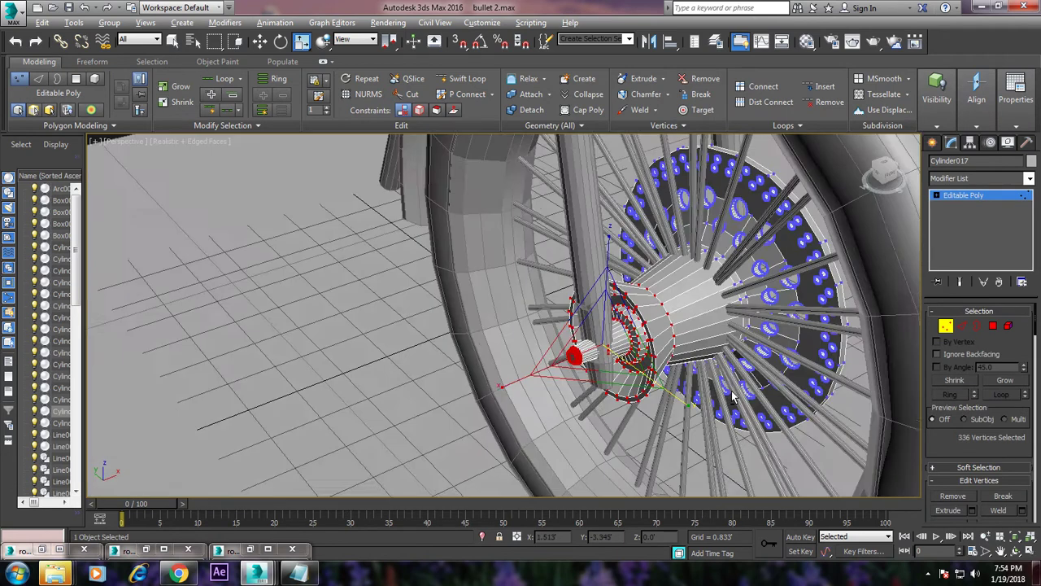
middle_click_drag(660, 467, 593, 343, "alt")
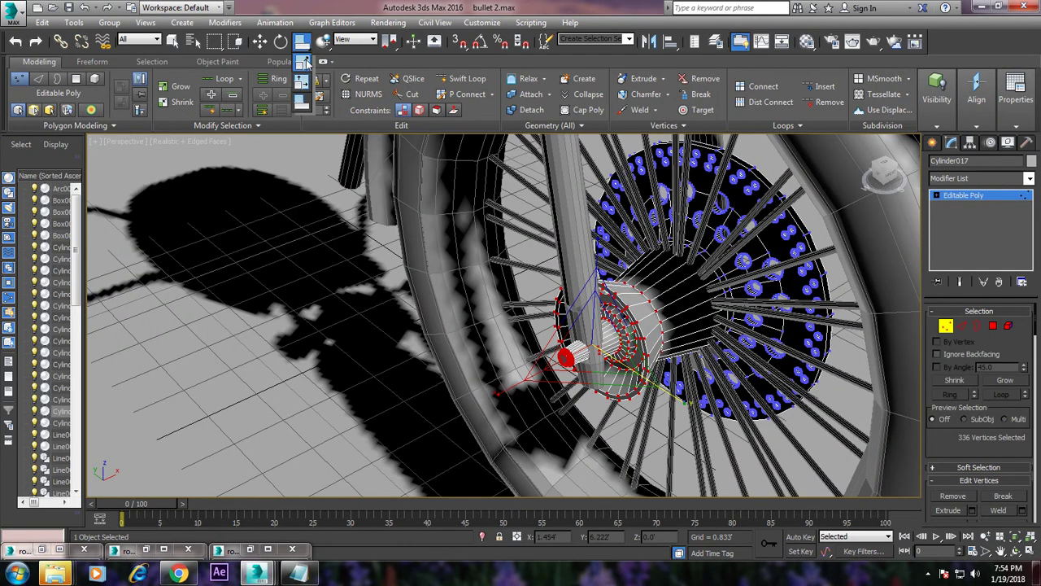
left_click(302, 44)
left_click_drag(594, 346, 564, 325)
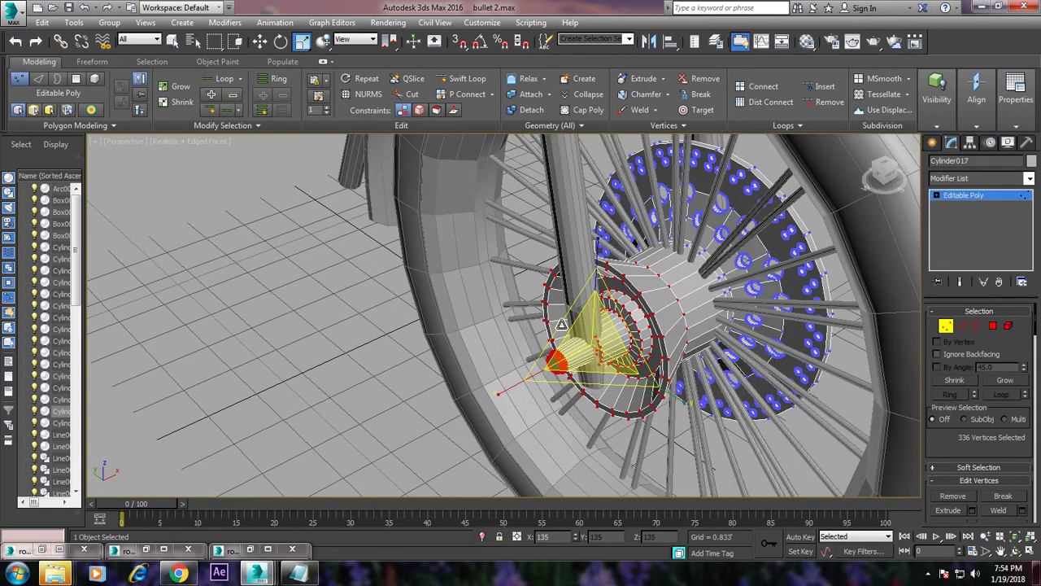
key("w")
middle_click_drag(602, 325, 648, 327, "alt")
left_click_drag(664, 312, 681, 317)
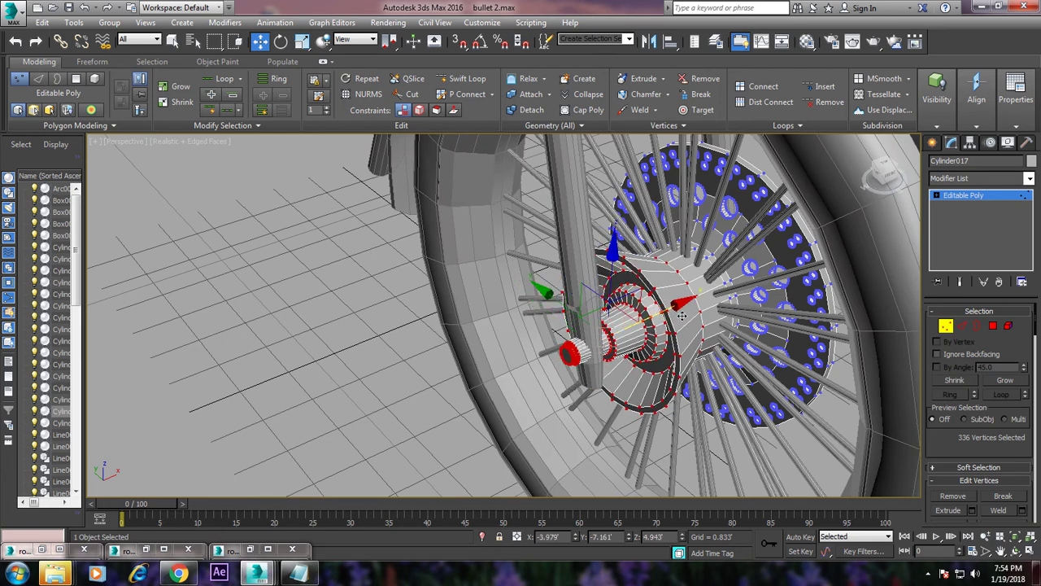
- Narrow the selection to the hub's end vertex ring and scale it up
middle_click_drag(597, 356, 564, 357, "alt")
mouse_move(549, 306)
middle_mouse_down("alt")
mouse_move(755, 377)
mouse_move(799, 286)
middle_mouse_up("alt")
middle_click_drag(733, 366, 712, 393, "alt")
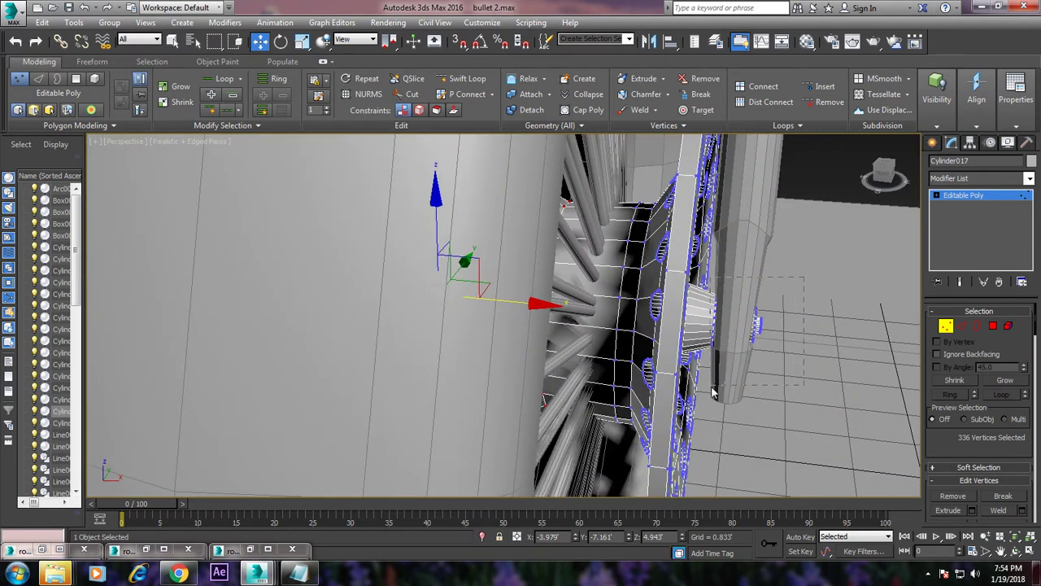
key("ctrl+z")
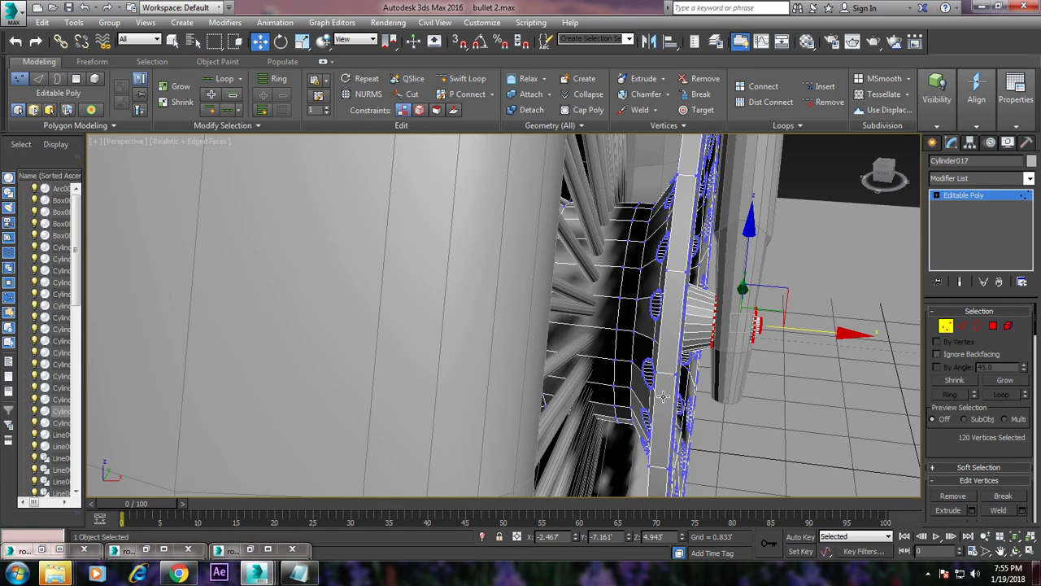
key("r")
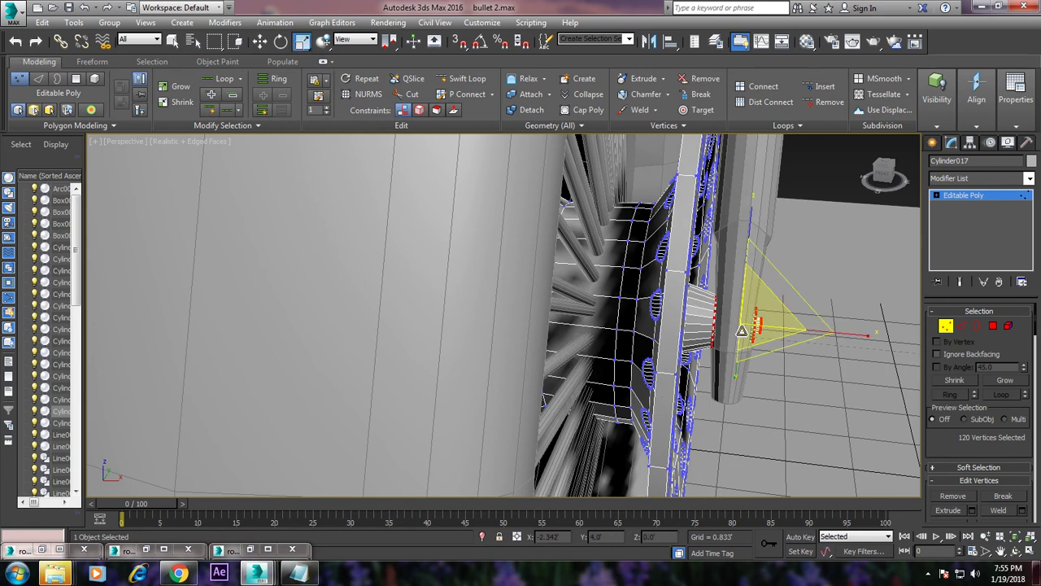
left_click_drag(748, 317, 739, 308)
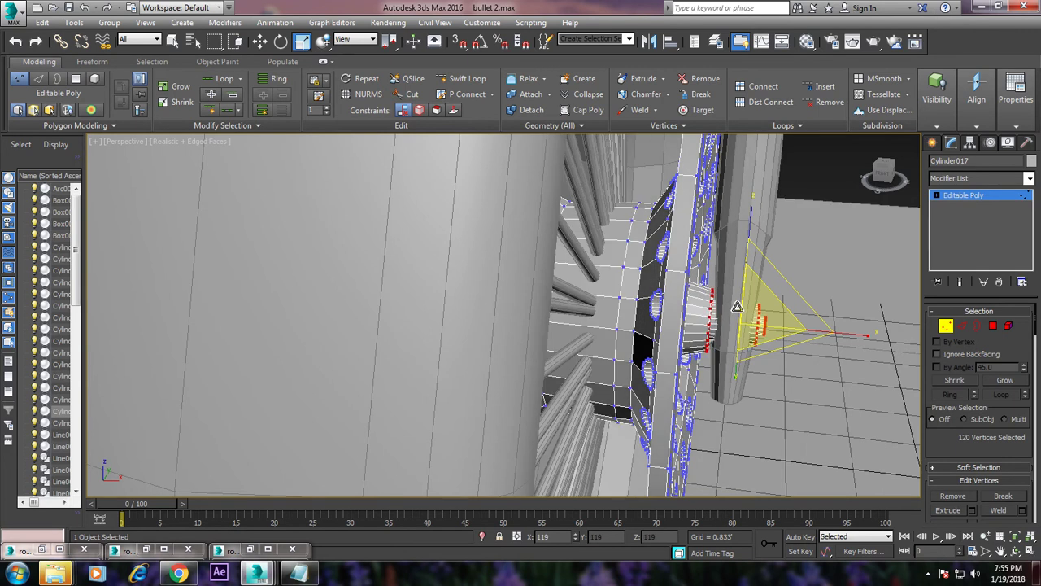
key("w")
- Exit vertex editing and view the wheel disc face-on
mouse_move(739, 309)
middle_mouse_down("alt")
mouse_move(740, 349)
mouse_move(781, 338)
mouse_move(803, 346)
mouse_move(749, 344)
mouse_move(712, 363)
mouse_move(761, 389)
middle_mouse_up("alt")
scroll(740, 350, "down", 3)
scroll(740, 350, "down", 2)
left_click(984, 195)
scroll(752, 346, "down", 4)
scroll(744, 348, "down", 2)
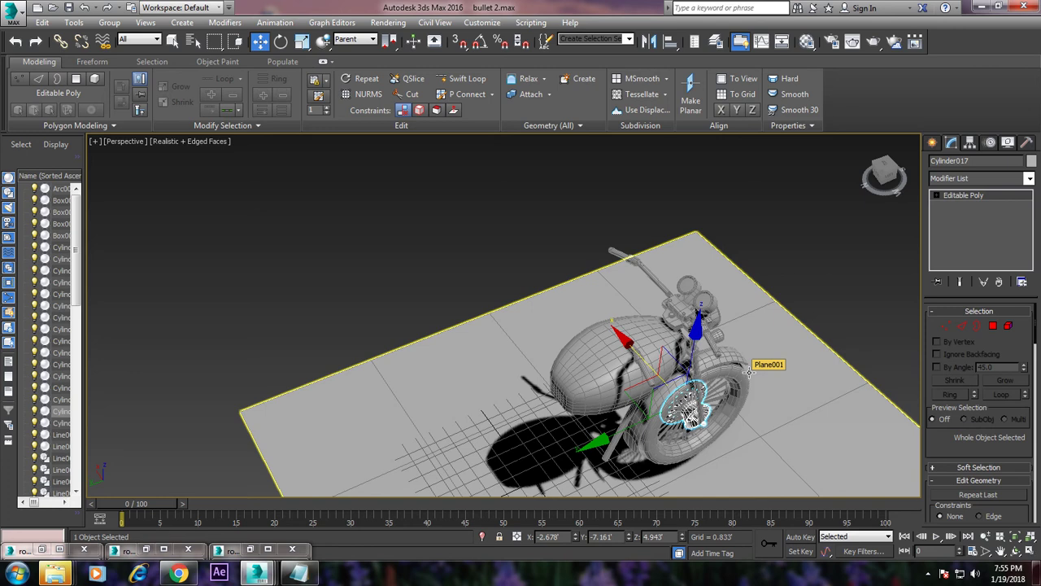
- Restore the motorcycle reference image window and place it beside the viewport
left_click(929, 575)
left_click(296, 254)
mouse_move(525, 312)
middle_mouse_down("alt")
mouse_move(575, 310)
mouse_move(568, 348)
middle_mouse_up("alt")
scroll(575, 335, "up", 5)
scroll(575, 337, "up", 3)
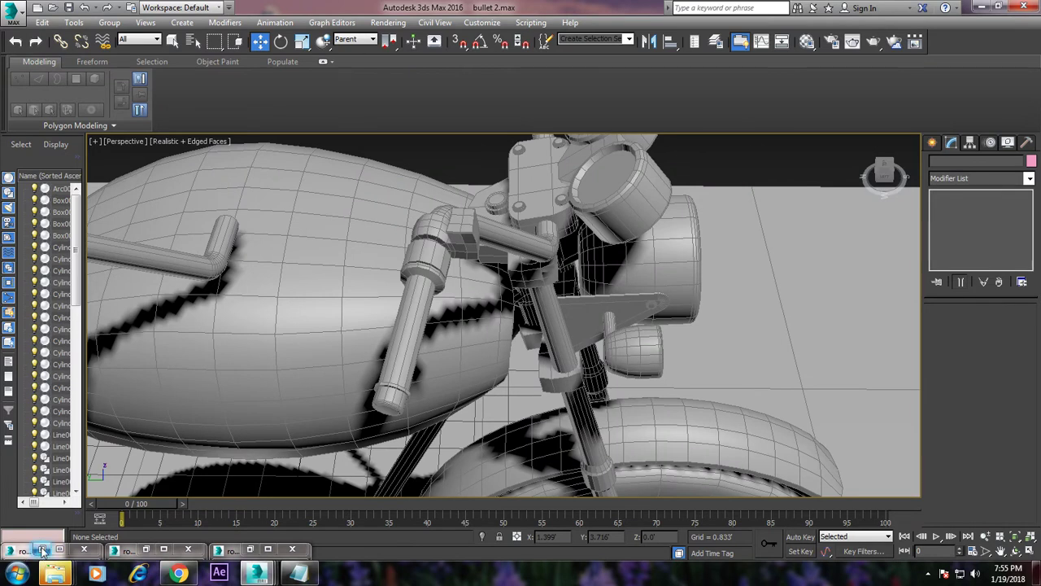
left_click(42, 550)
left_click_drag(136, 258, 257, 153)
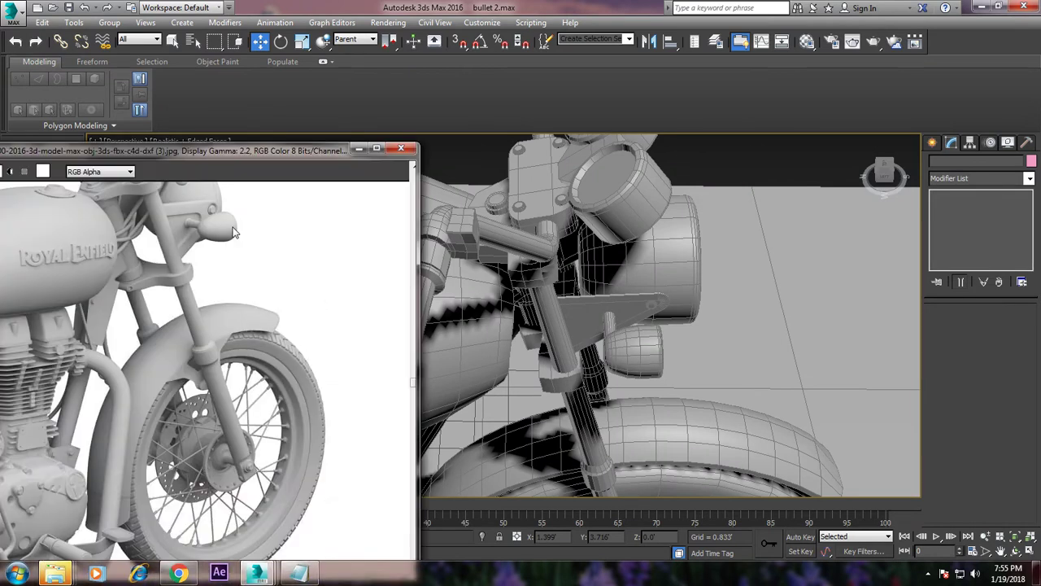
- Pan the reference photo to the handlebars, then select and zoom in on the modelled handlebar
middle_click_drag(251, 379, 272, 507)
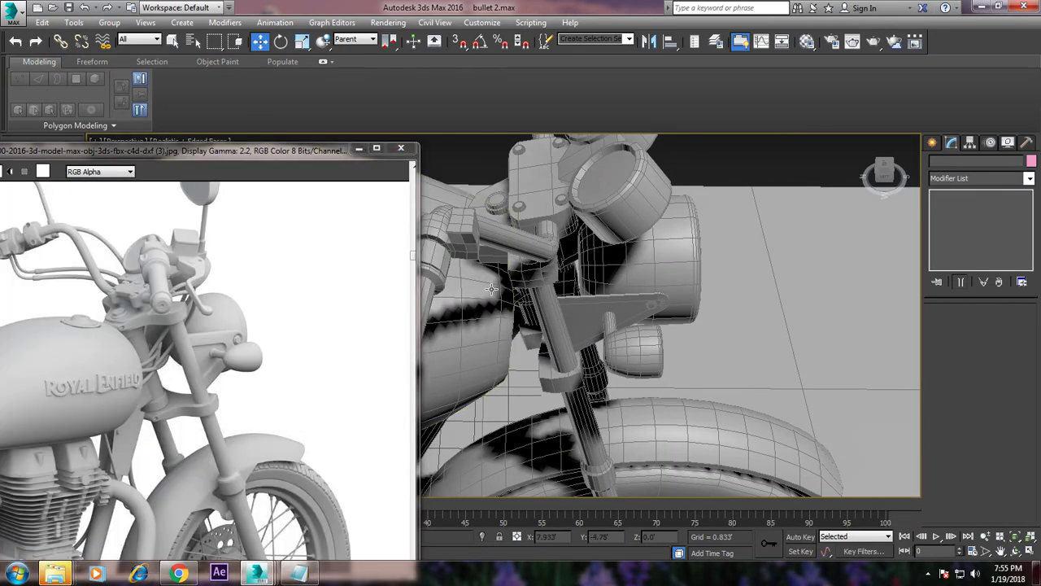
middle_click_drag(538, 223, 619, 256)
left_click(548, 259)
mouse_move(547, 259)
middle_mouse_down("alt")
mouse_move(623, 316)
mouse_move(681, 386)
mouse_move(685, 417)
middle_mouse_up("alt")
scroll(681, 386, "up", 3)
scroll(681, 386, "up", 3)
scroll(681, 386, "up", 4)
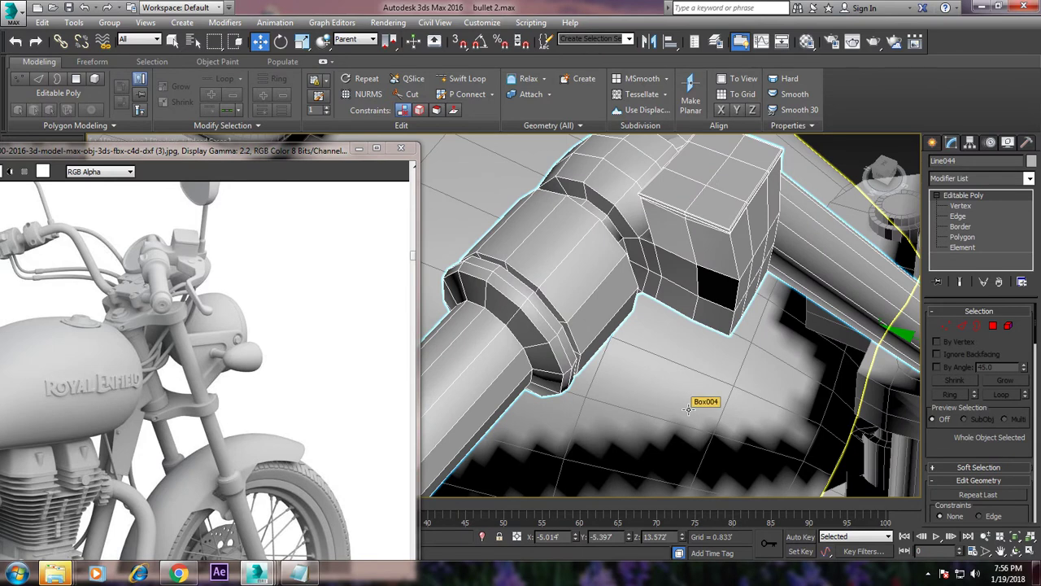
- In Polygon mode, select six faces on the side and underside of the handlebar's box block
left_click(460, 78)
mouse_move(618, 325)
middle_mouse_down("alt")
mouse_move(638, 181)
mouse_move(688, 267)
mouse_move(677, 283)
middle_mouse_up("alt")
key("w")
left_click(994, 326)
mouse_move(683, 370)
middle_mouse_down("alt")
mouse_move(707, 388)
mouse_move(708, 355)
middle_mouse_up("alt")
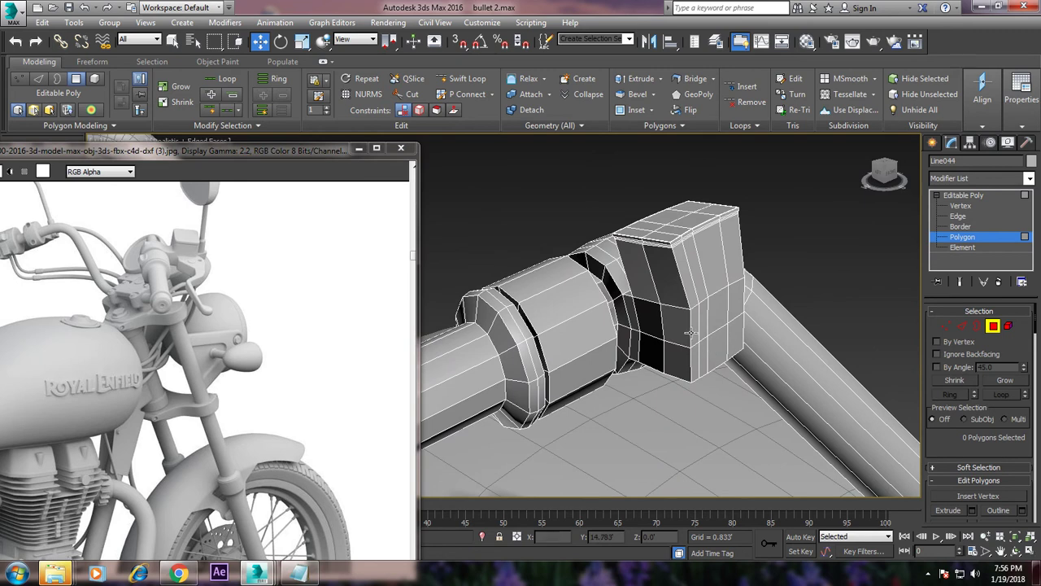
mouse_move(697, 329)
left_mouse_down()
mouse_move(699, 352)
mouse_move(689, 348)
left_mouse_up()
left_click(684, 343, "ctrl")
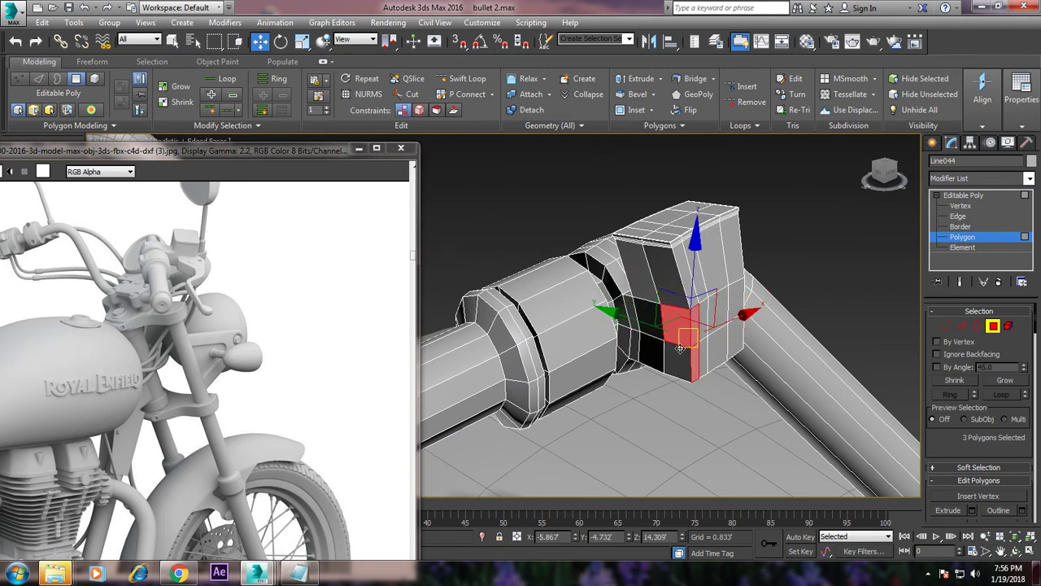
middle_click_drag(687, 350, 755, 371, "alt")
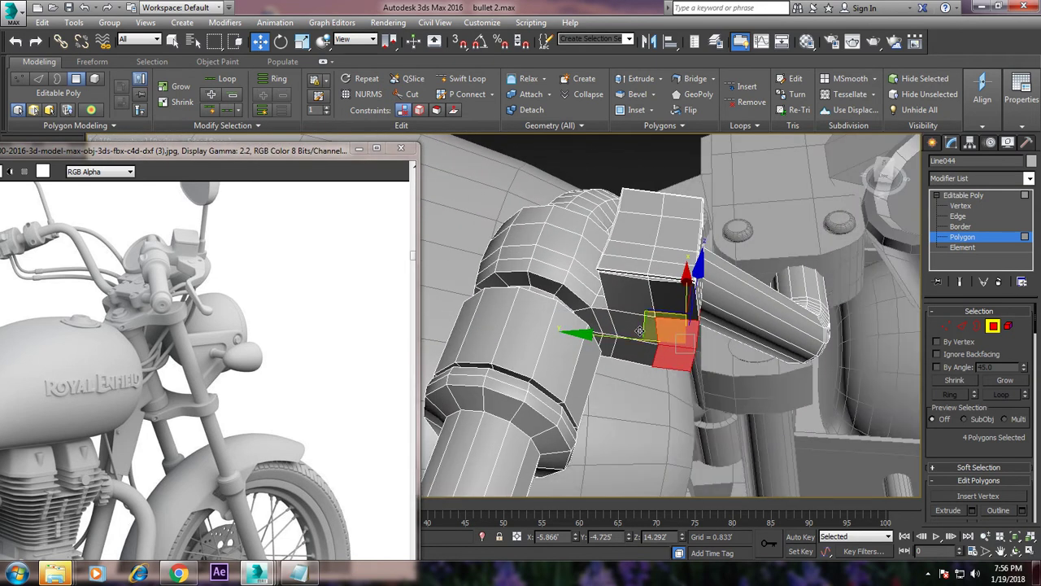
left_click(640, 355, "ctrl")
left_click(641, 343, "ctrl")
middle_click_drag(691, 354, 704, 366, "alt")
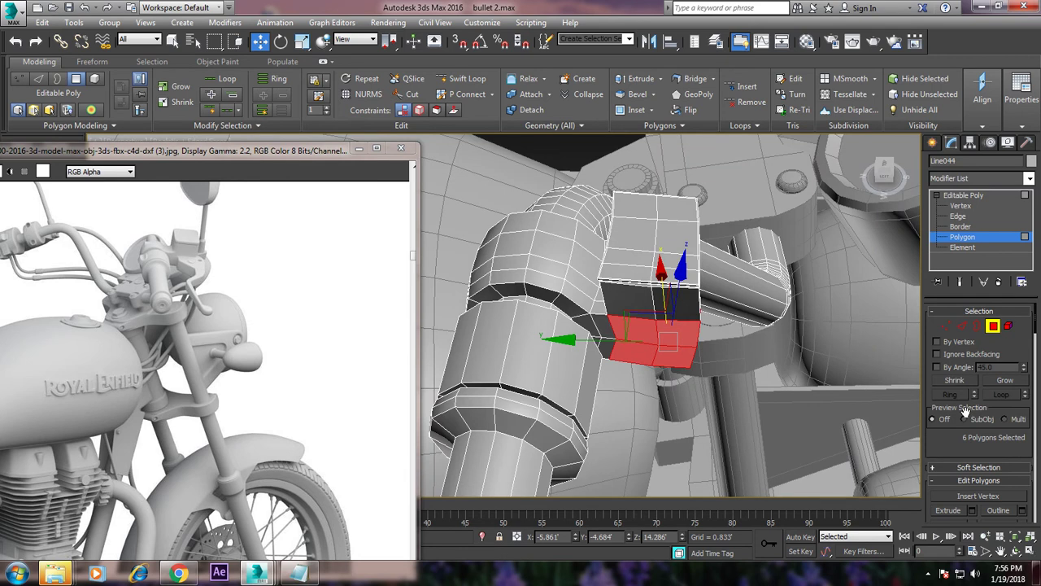
scroll(971, 439, "down", 2)
- Extrude the six selected faces outward by about 0.055
left_click(973, 464)
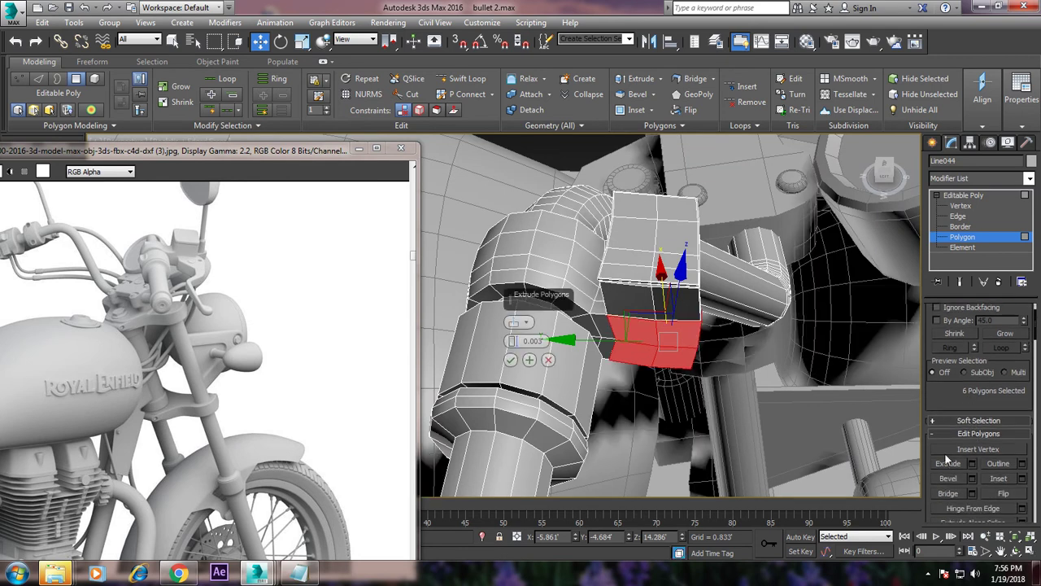
mouse_move(513, 341)
left_mouse_down()
mouse_move(531, 332)
mouse_move(535, 345)
left_mouse_up()
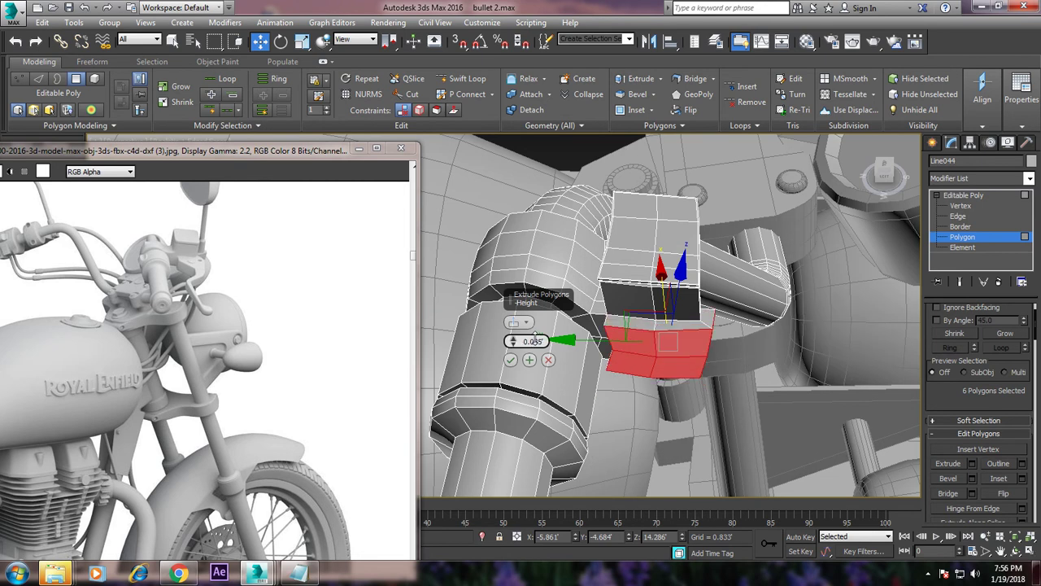
left_click(511, 360)
mouse_move(512, 360)
middle_mouse_down("alt")
mouse_move(736, 363)
mouse_move(631, 364)
middle_mouse_up("alt")
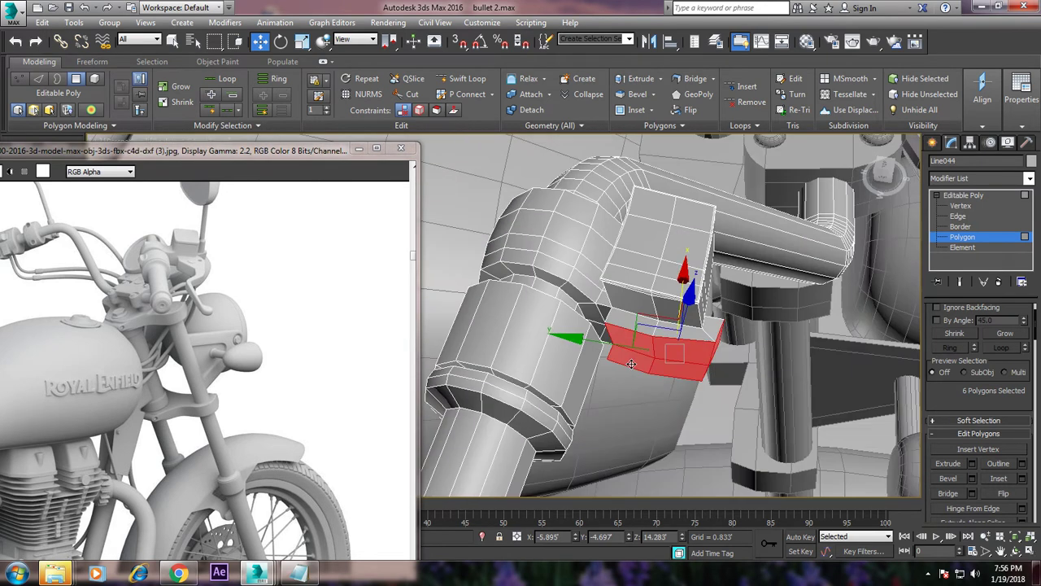
key("1")
scroll(635, 342, "up", 5)
- Select two pairs of edges on the extruded part and move them to reshape it
scroll(645, 320, "up", 3)
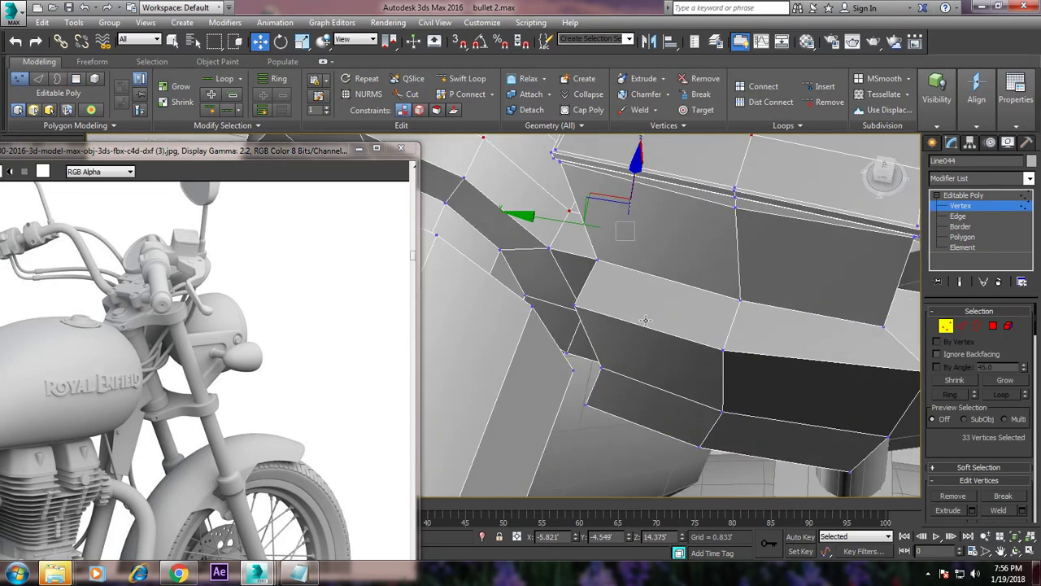
key("2")
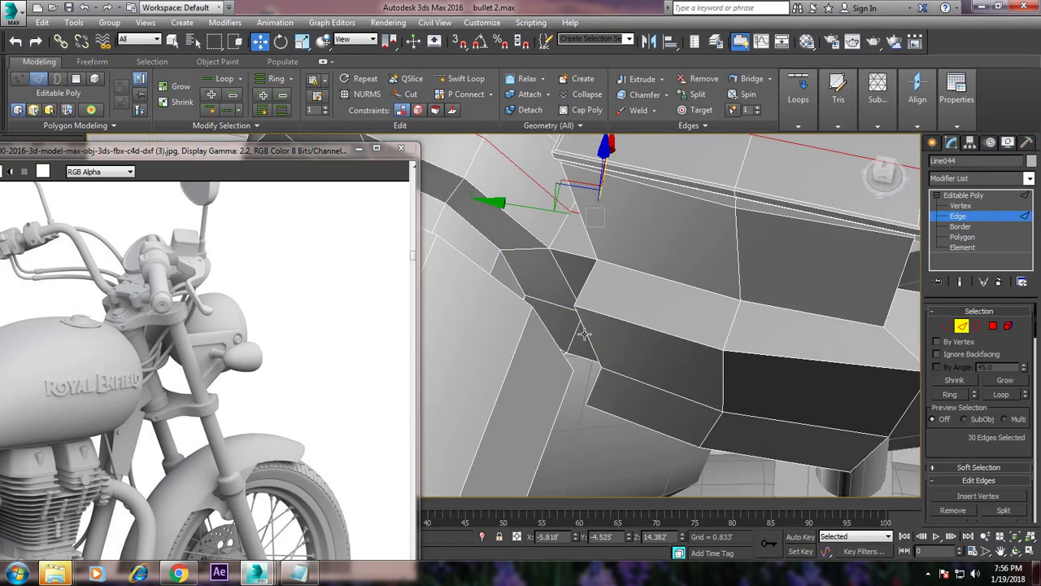
left_click(593, 386)
left_click(575, 371, "ctrl")
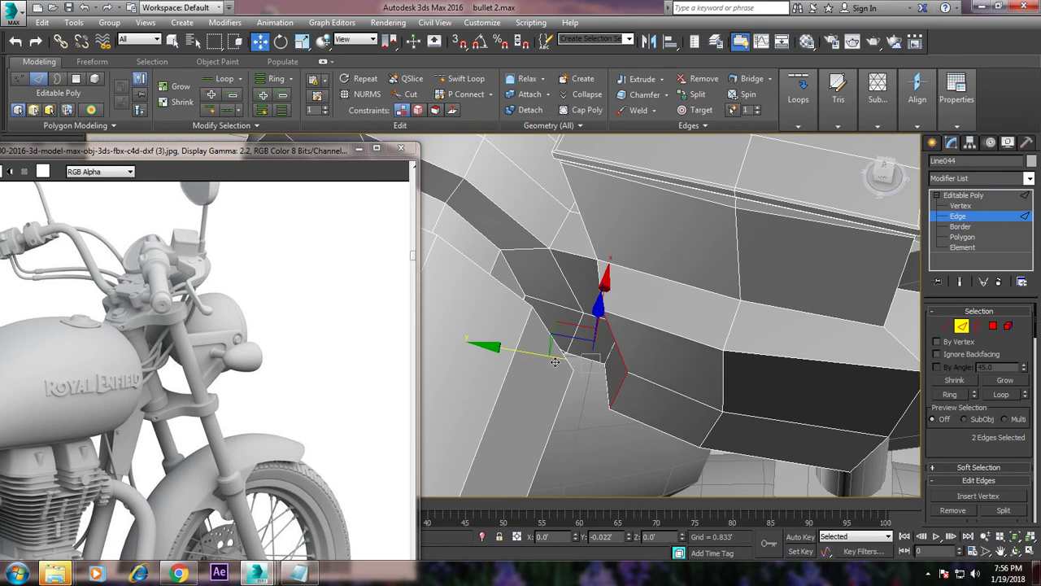
left_click_drag(528, 353, 551, 374)
left_click(722, 381)
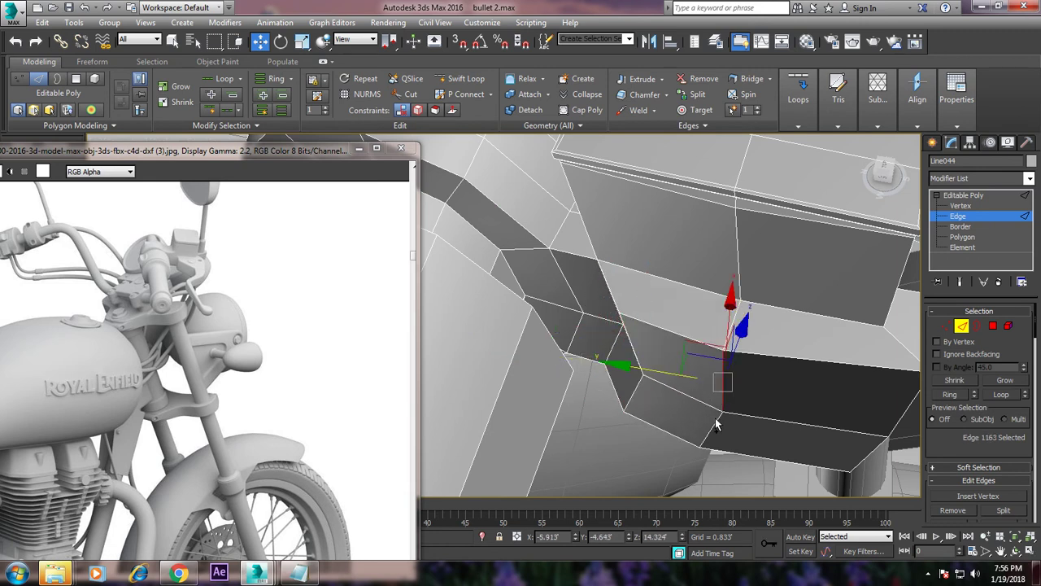
left_click(663, 400, "ctrl")
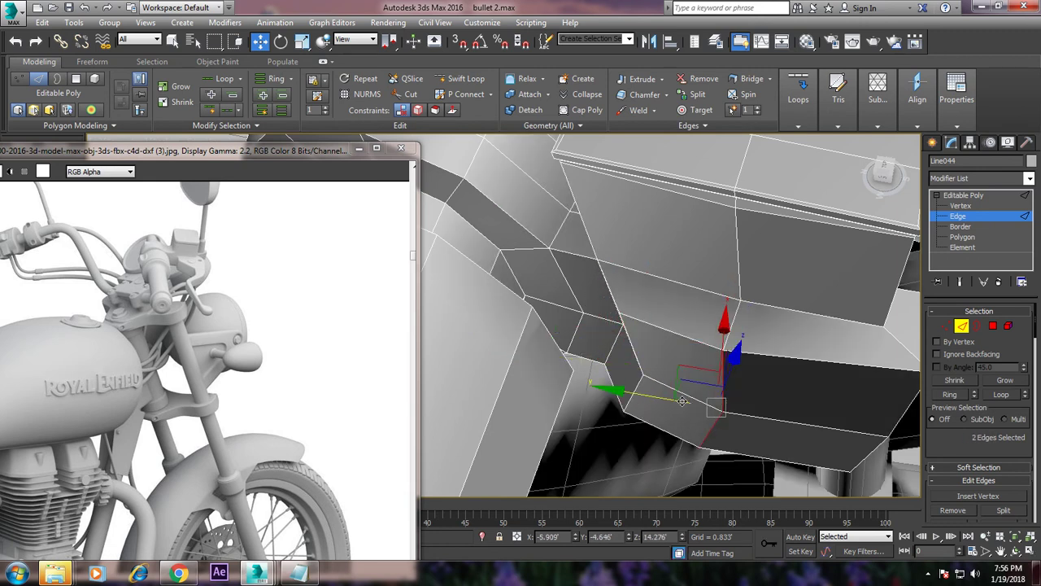
middle_click_drag(682, 400, 742, 350, "alt")
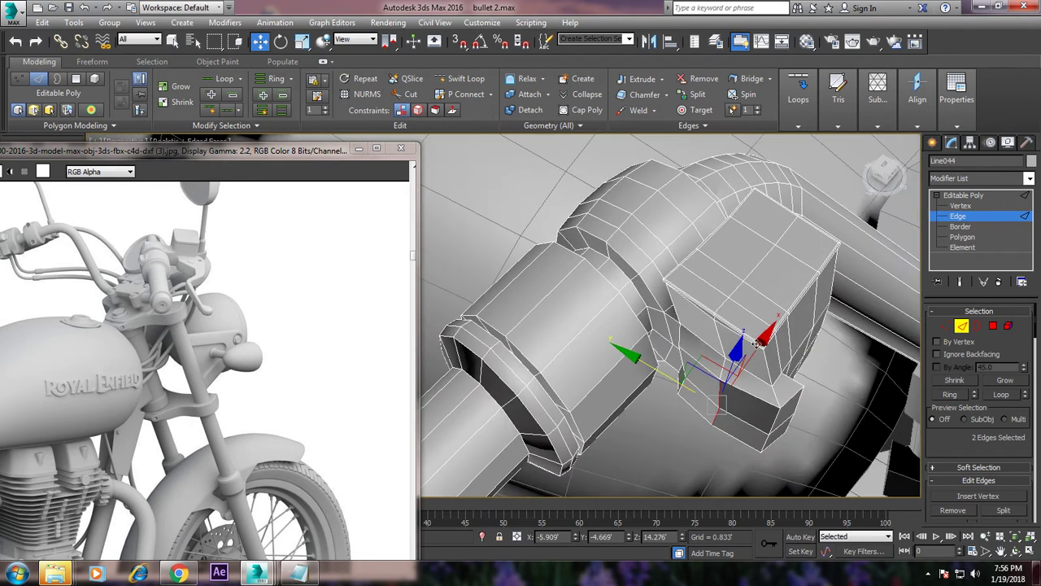
mouse_move(756, 343)
middle_mouse_down("alt")
mouse_move(846, 306)
mouse_move(818, 327)
middle_mouse_up("alt")
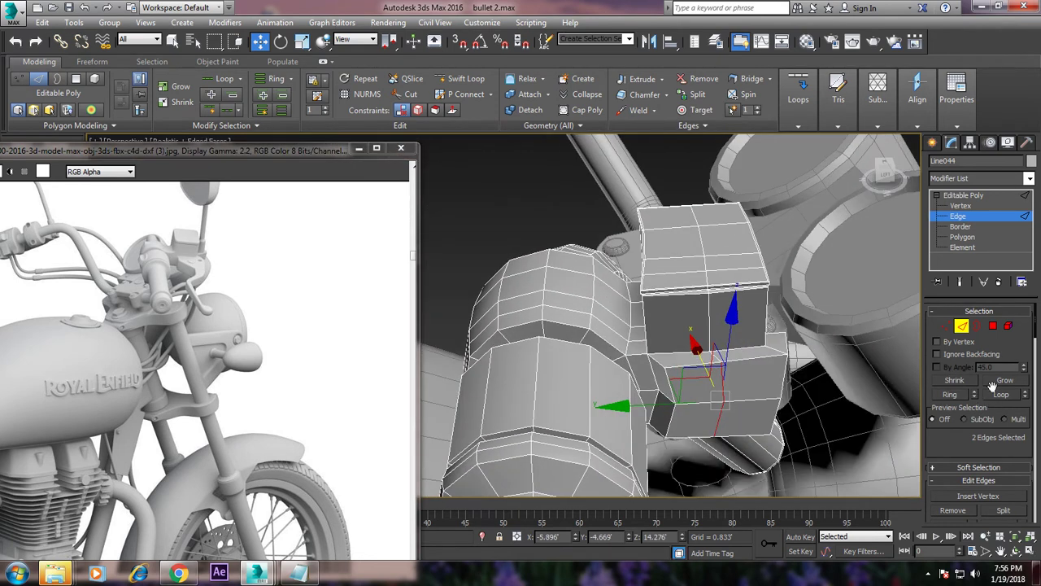
- Bevel the block's lower faces with height 0.121 and outline 0.061
left_click(993, 325, "ctrl")
scroll(971, 439, "down", 3)
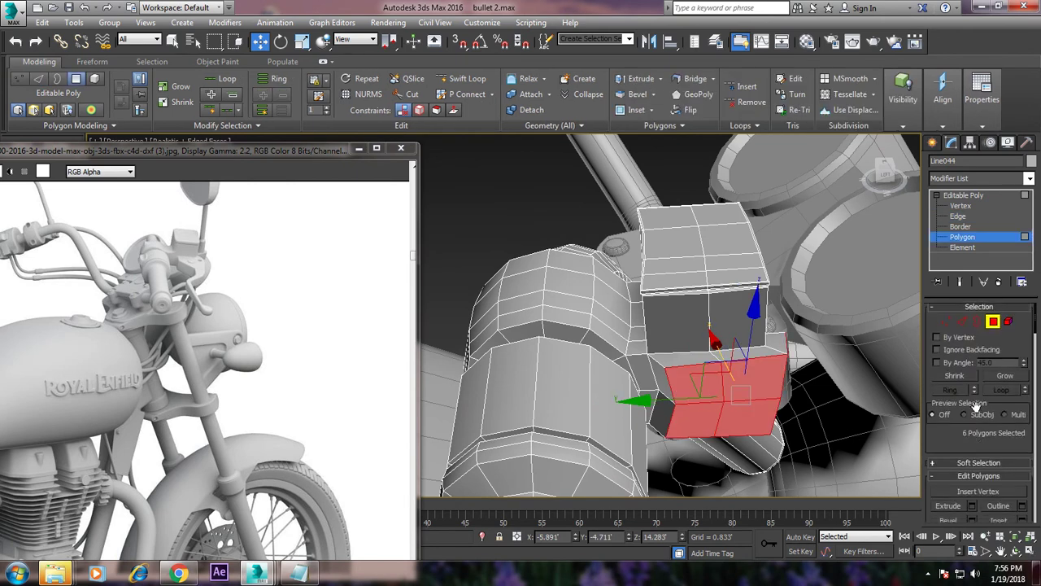
left_click(972, 430)
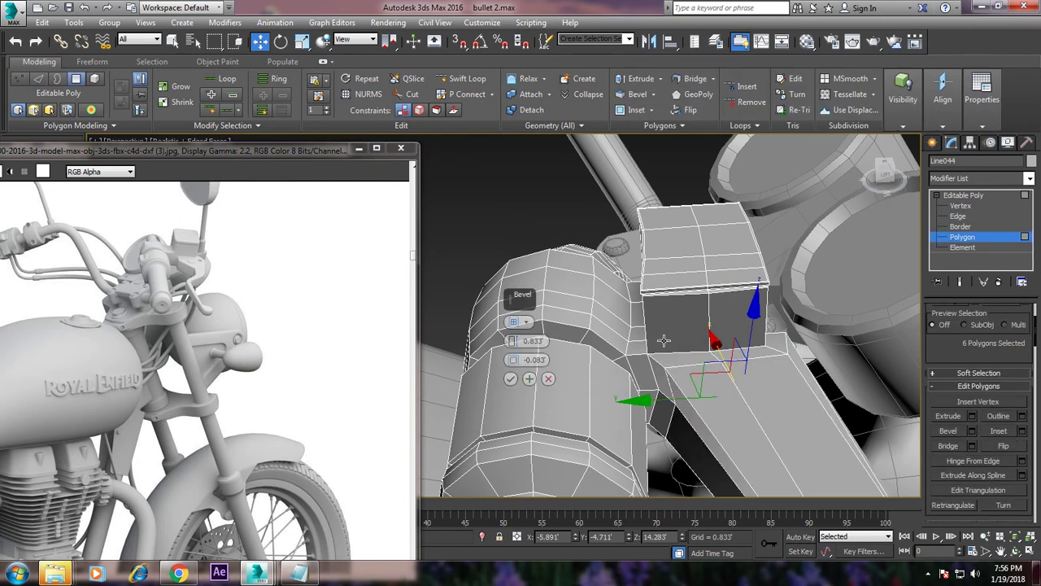
middle_click_drag(664, 340, 508, 363, "alt")
mouse_move(512, 360)
left_mouse_down()
mouse_move(525, 384)
mouse_move(524, 366)
left_mouse_up()
middle_click_drag(529, 370, 603, 374, "alt")
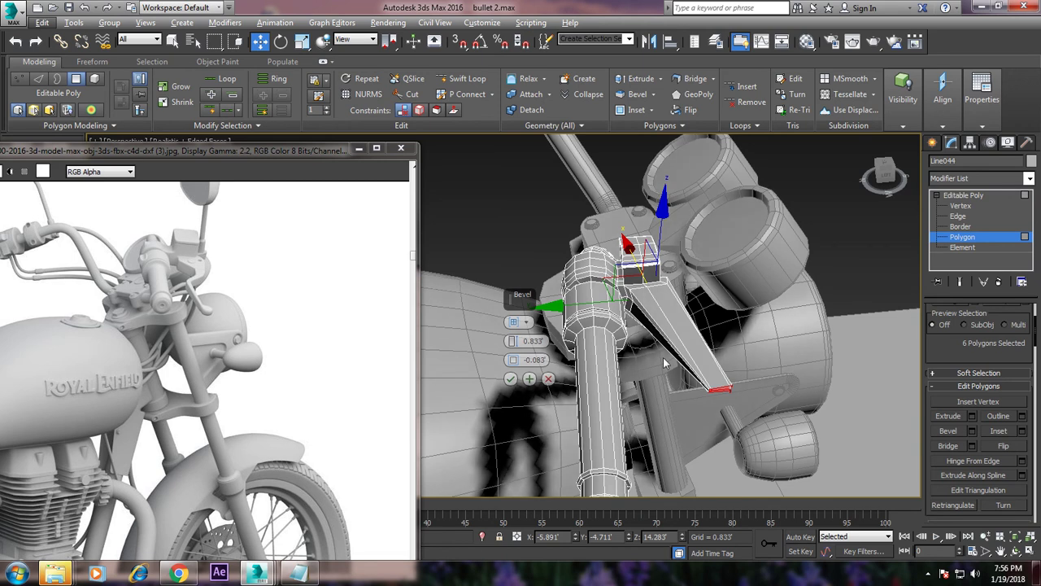
left_click_drag(510, 341, 541, 384)
scroll(688, 432, "up", 5)
mouse_move(688, 432)
middle_mouse_down("alt")
mouse_move(667, 372)
mouse_move(705, 354)
mouse_move(688, 355)
middle_mouse_up("alt")
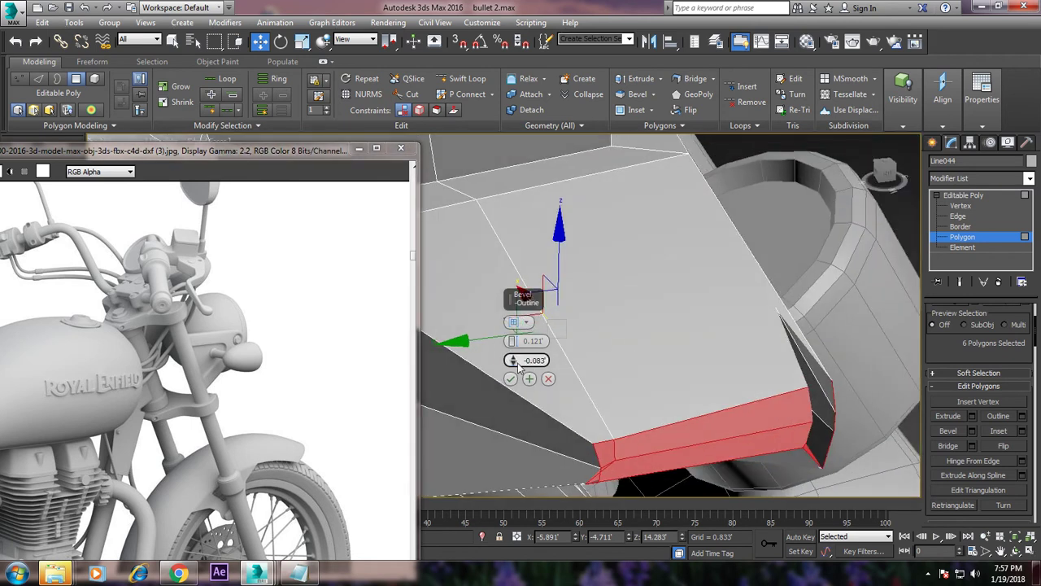
left_click_drag(513, 360, 523, 359)
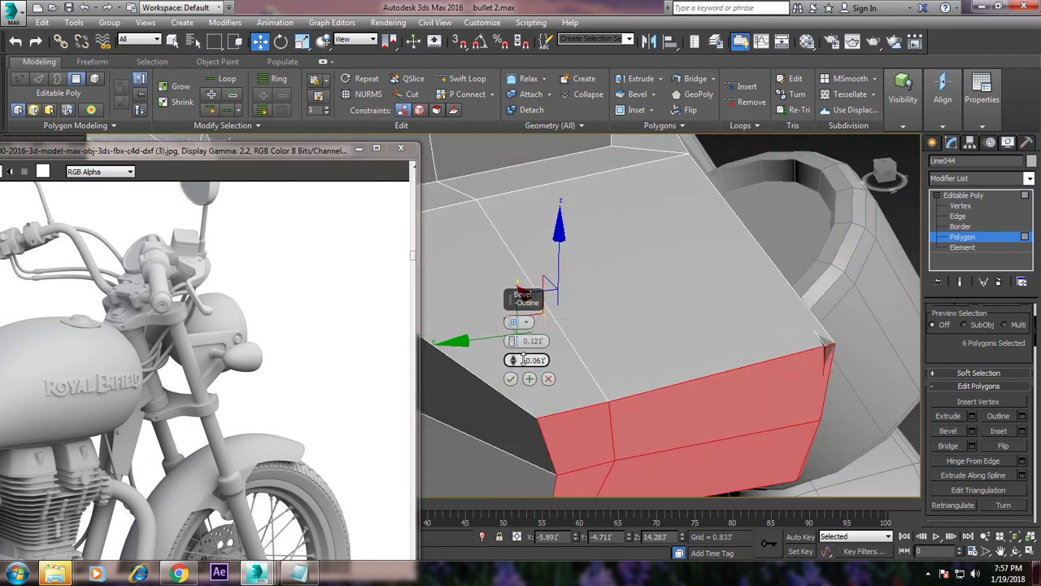
left_click(548, 379)
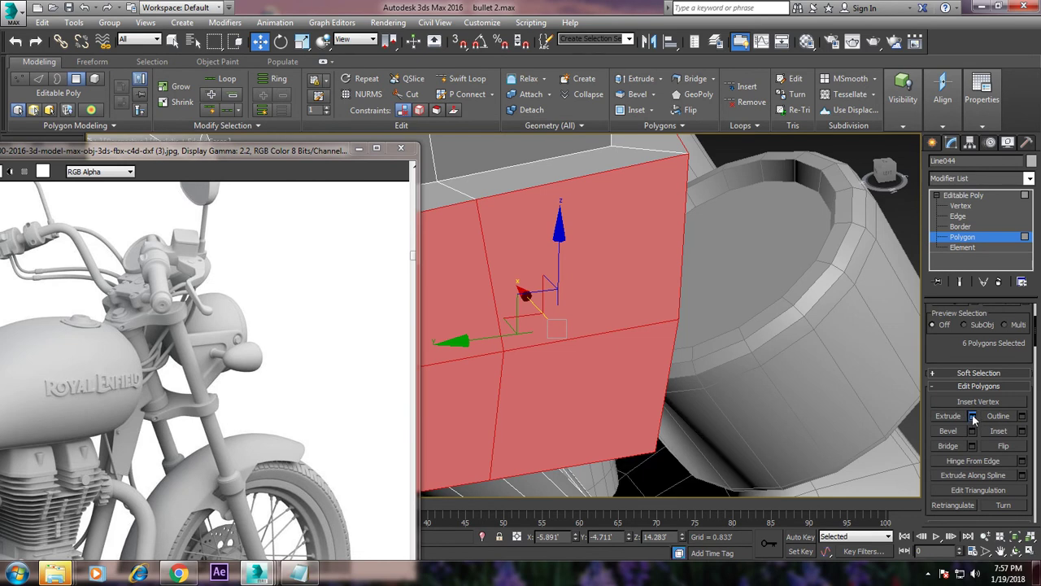
- Discard a trial extrusion and select the four polygons for the lever
left_click(971, 416)
middle_click_drag(700, 341, 635, 350, "alt")
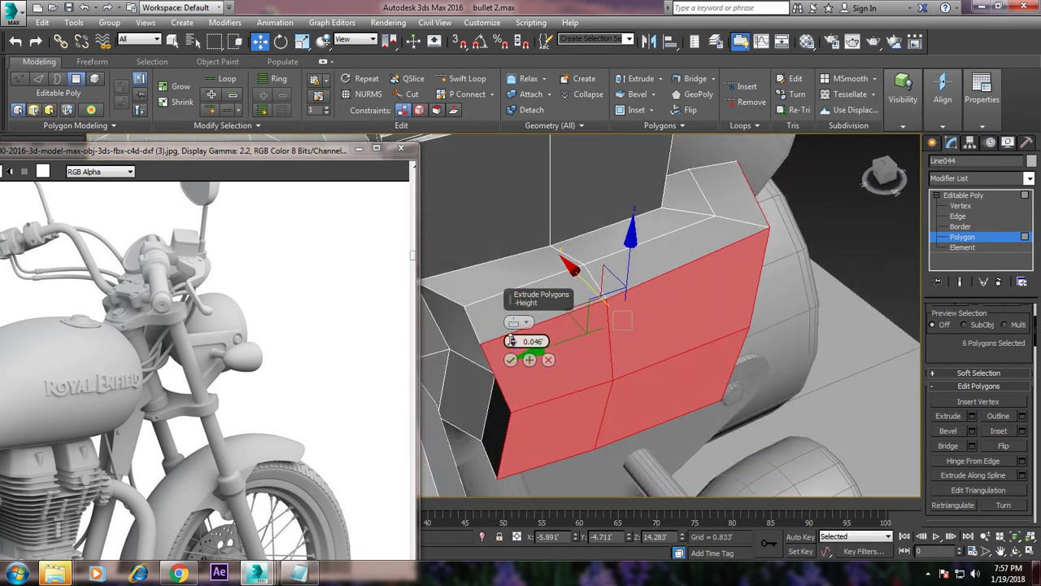
middle_click_drag(510, 340, 626, 329, "alt")
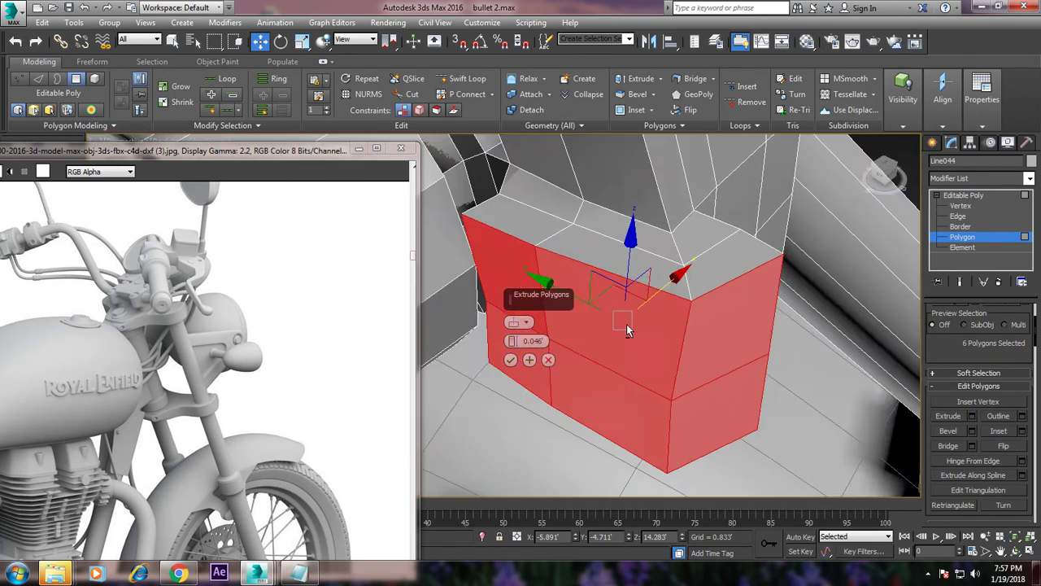
left_click(548, 359)
mouse_move(548, 359)
middle_mouse_down("alt")
mouse_move(754, 334)
mouse_move(808, 381)
middle_mouse_up("alt")
scroll(755, 334, "down", 3)
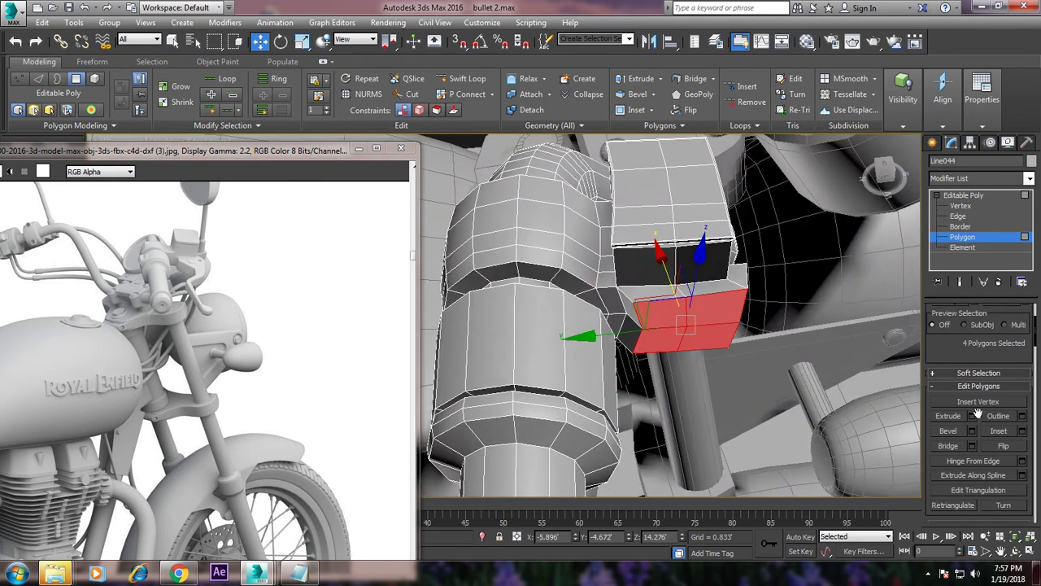
- Extrude the four polygons 0.1 and scale the new end faces narrower
left_click(973, 415)
left_click_drag(512, 344, 519, 341)
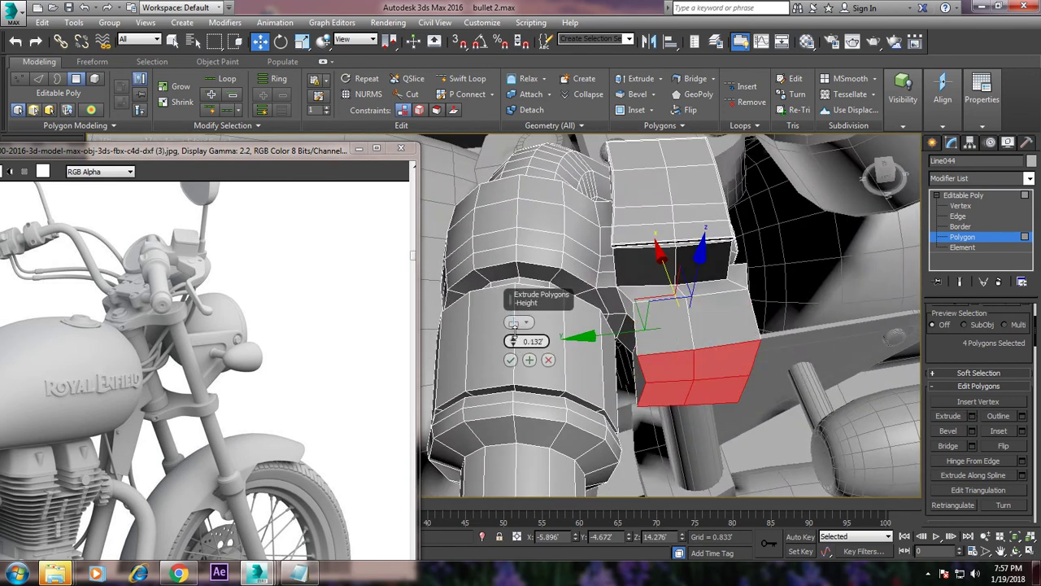
left_click(511, 359)
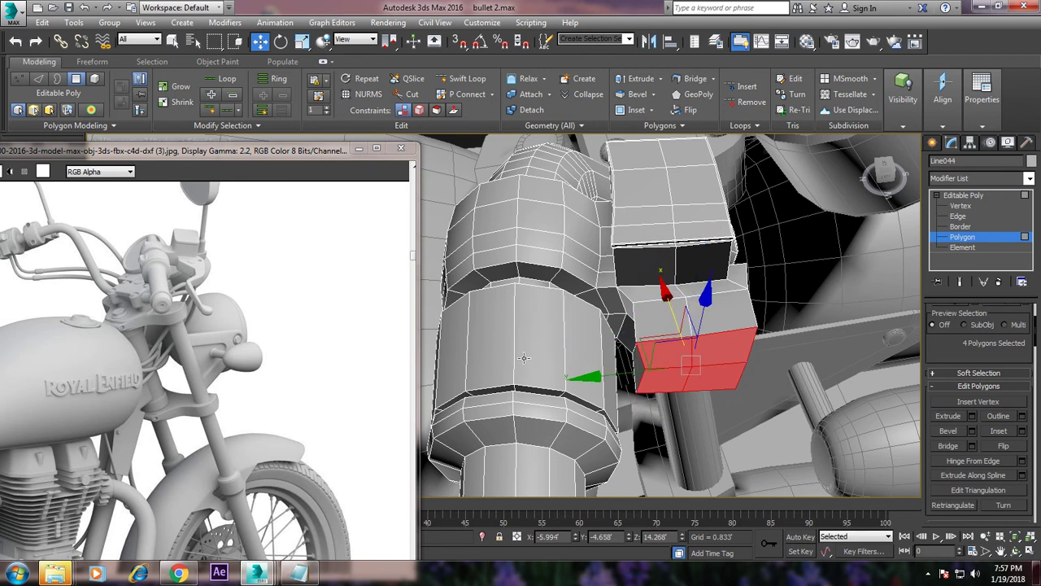
key("r")
left_click_drag(686, 370, 734, 406)
mouse_move(734, 407)
middle_mouse_down("alt")
mouse_move(656, 235)
mouse_move(771, 358)
middle_mouse_up("alt")
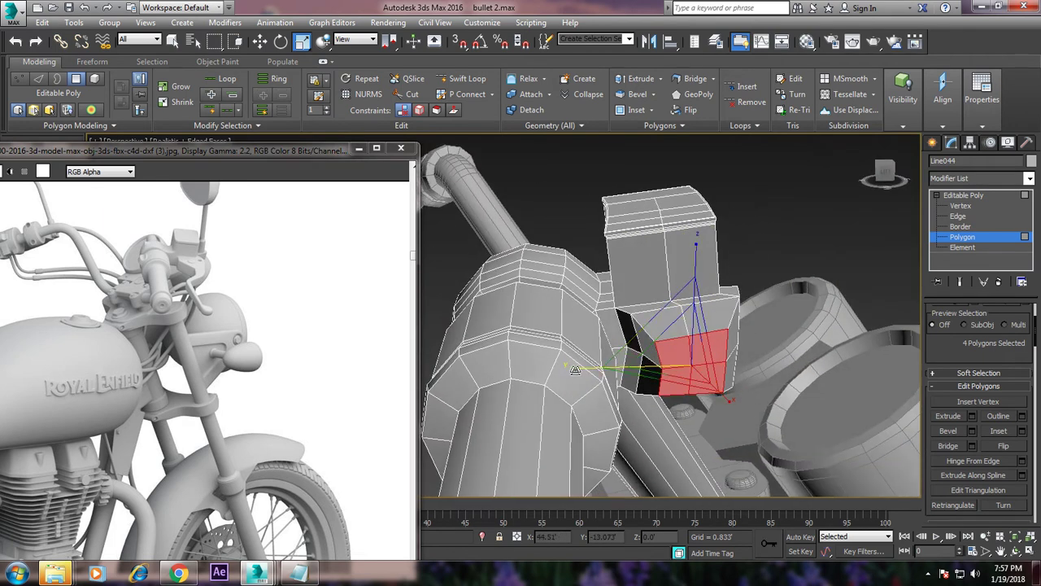
left_click_drag(575, 370, 602, 372)
key("w")
mouse_move(602, 373)
middle_mouse_down("alt")
mouse_move(683, 375)
mouse_move(668, 375)
middle_mouse_up("alt")
scroll(668, 375, "up", 3)
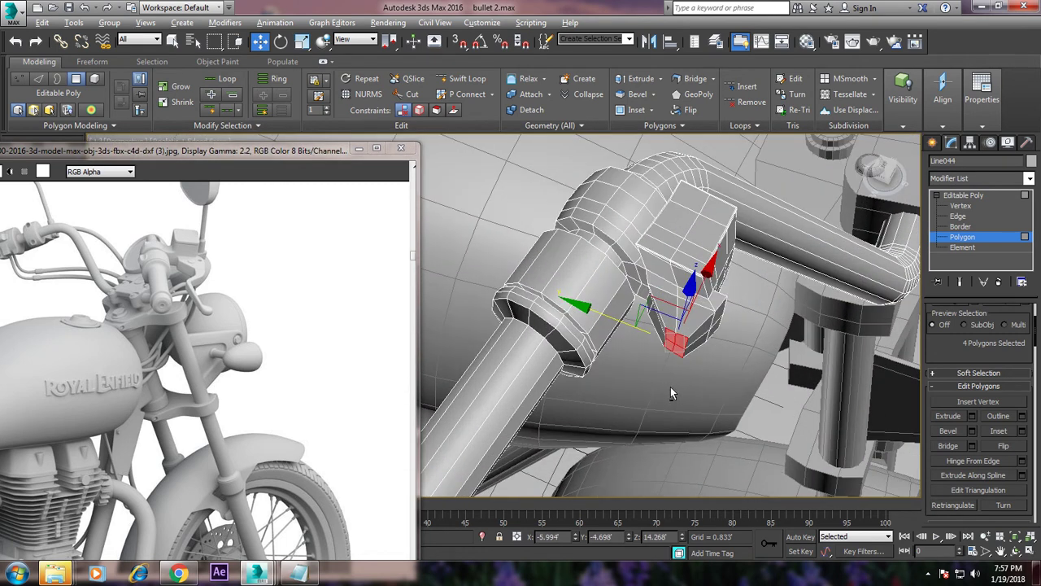
- Extrude the narrowed end faces again to lengthen the lever arm
left_click(972, 415)
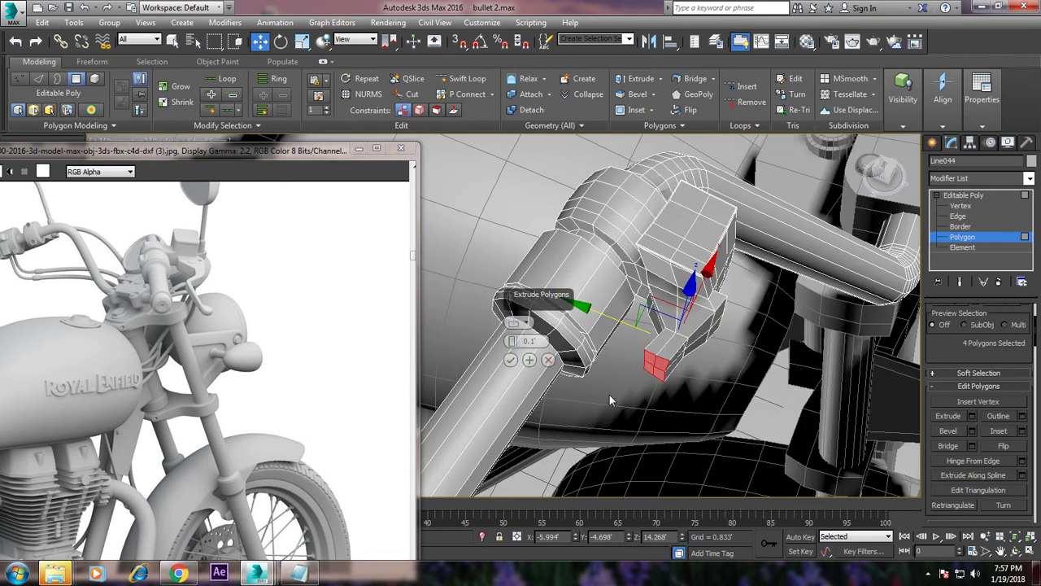
left_click_drag(514, 348, 510, 318)
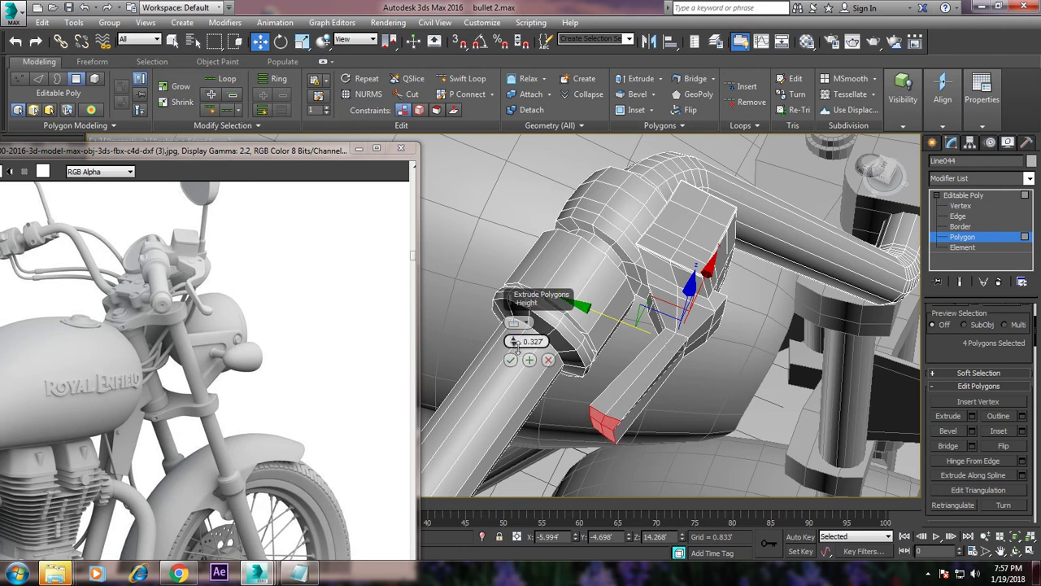
left_click(510, 360)
mouse_move(510, 360)
middle_mouse_down("alt")
mouse_move(625, 344)
mouse_move(618, 402)
mouse_move(631, 363)
mouse_move(601, 398)
mouse_move(705, 356)
mouse_move(698, 362)
middle_mouse_up("alt")
key("r")
key("2")
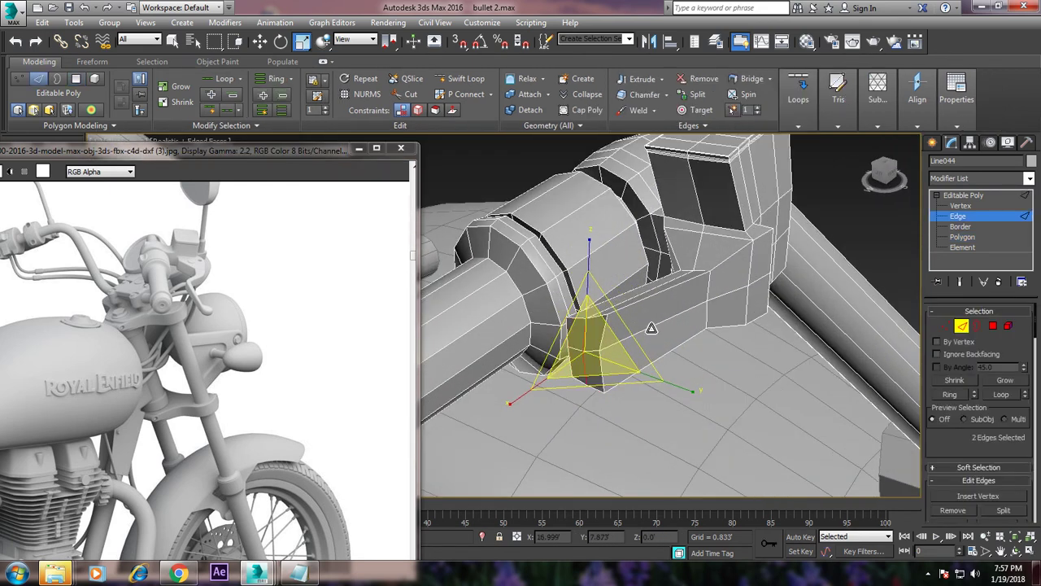
middle_click_drag(649, 340, 637, 335, "alt")
left_click(637, 336)
key("w")
mouse_move(592, 310)
middle_mouse_down("alt")
mouse_move(783, 368)
mouse_move(756, 342)
middle_mouse_up("alt")
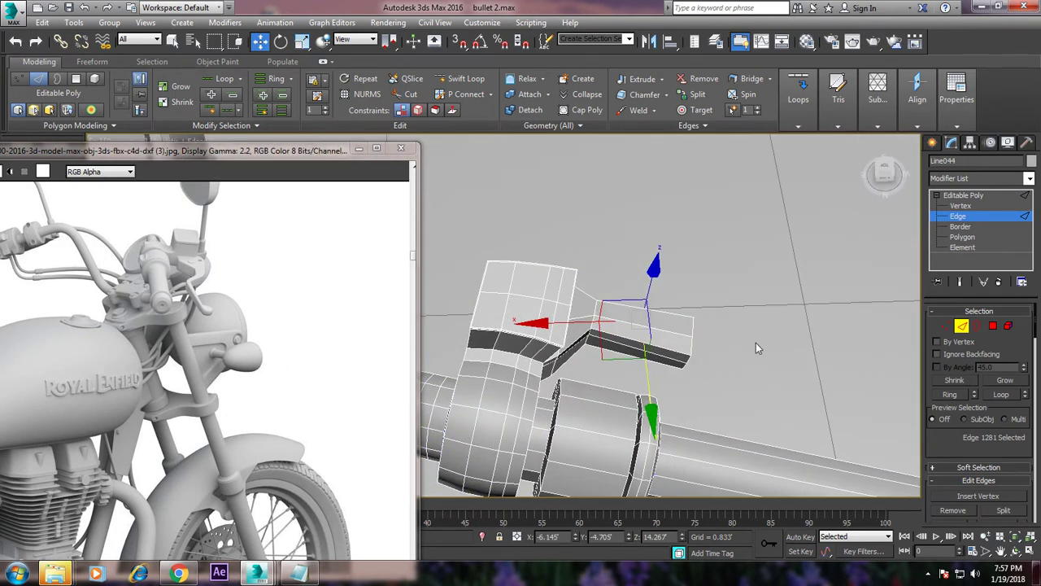
key("1")
left_click_drag(649, 269, 720, 375)
middle_click_drag(720, 375, 683, 277, "alt")
key("r")
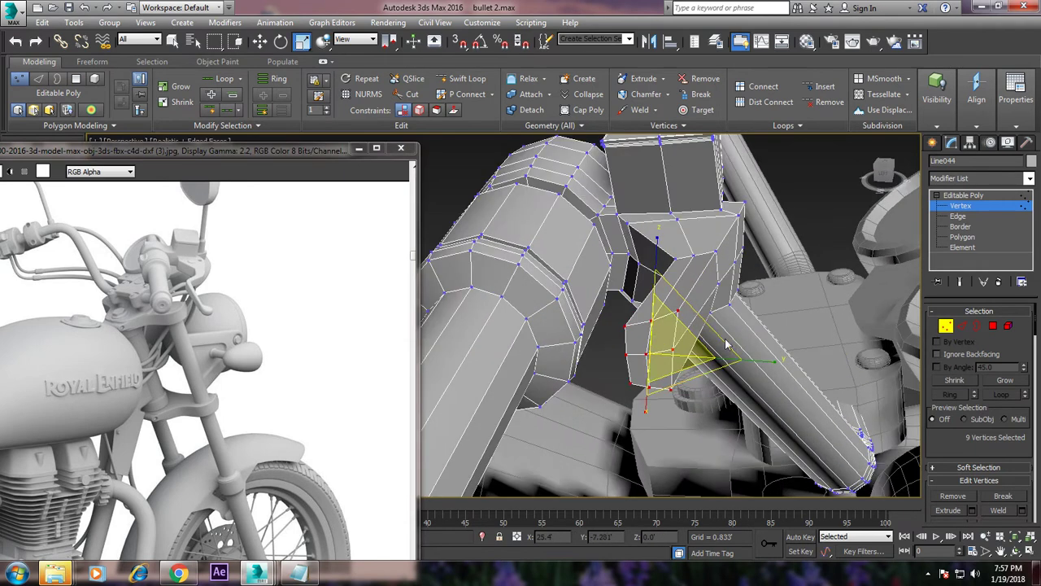
left_click(679, 275)
key("w")
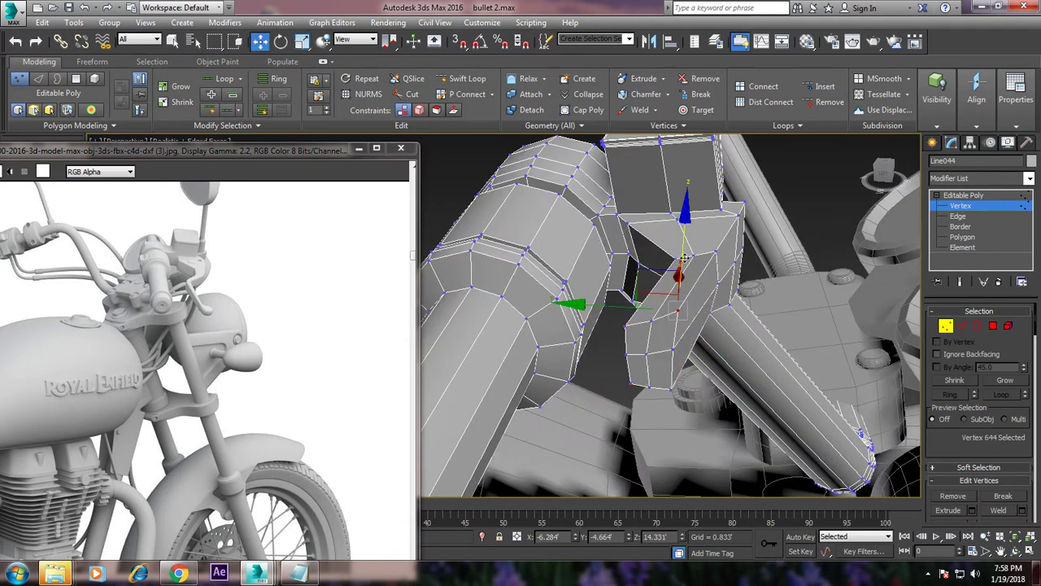
left_click(993, 325, "ctrl")
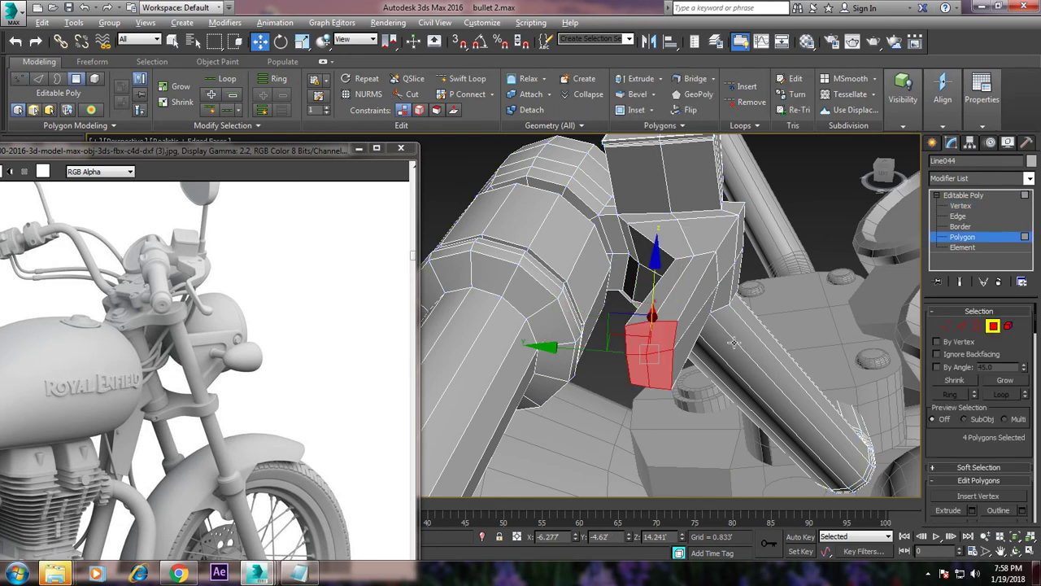
middle_click_drag(734, 342, 753, 376, "alt")
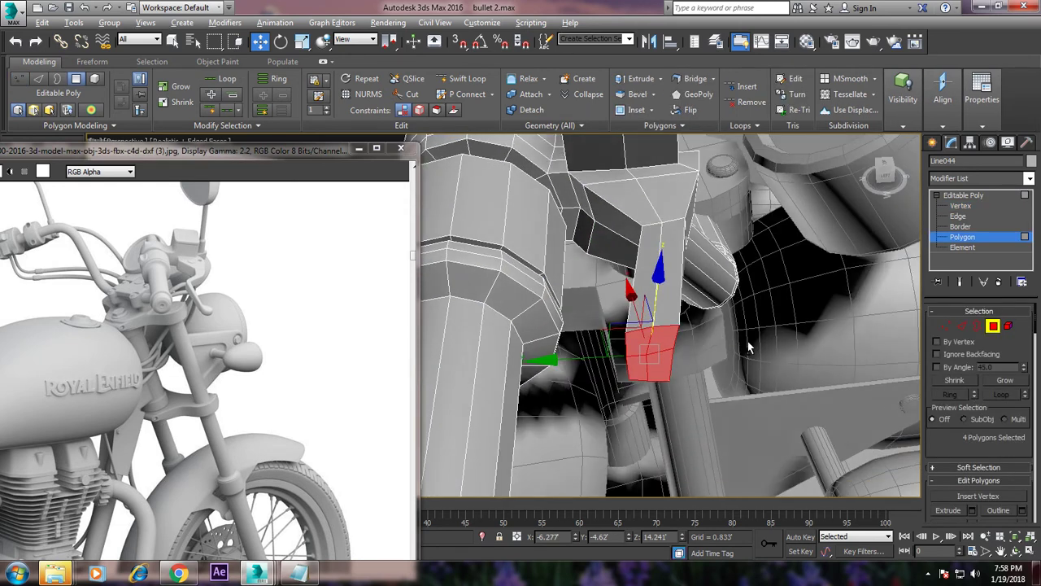
middle_click_drag(748, 341, 747, 359, "alt")
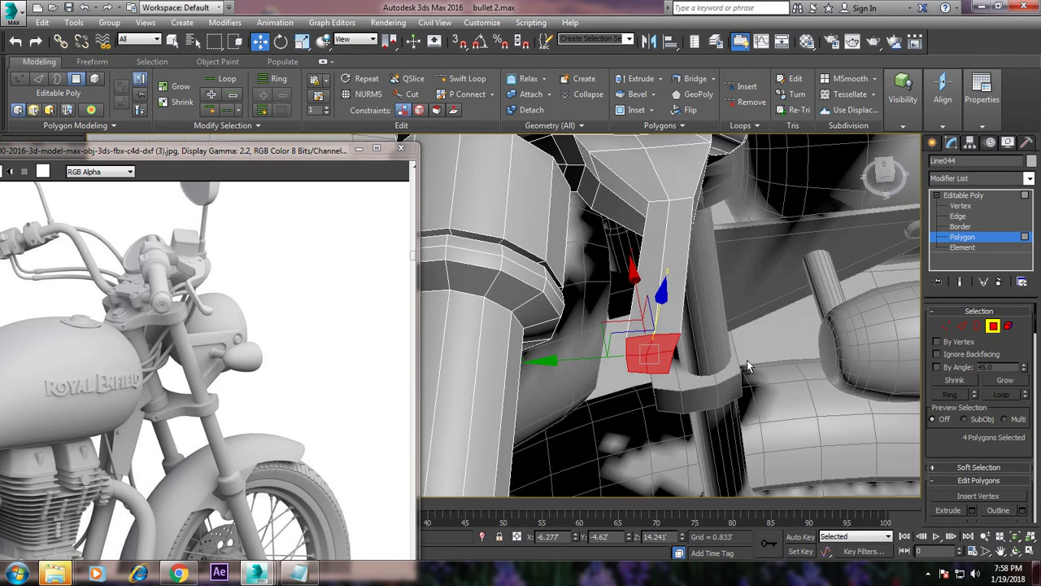
- Extrude the lever's end faces 0.121 and shift its bottom vertices sideways
left_click(972, 510)
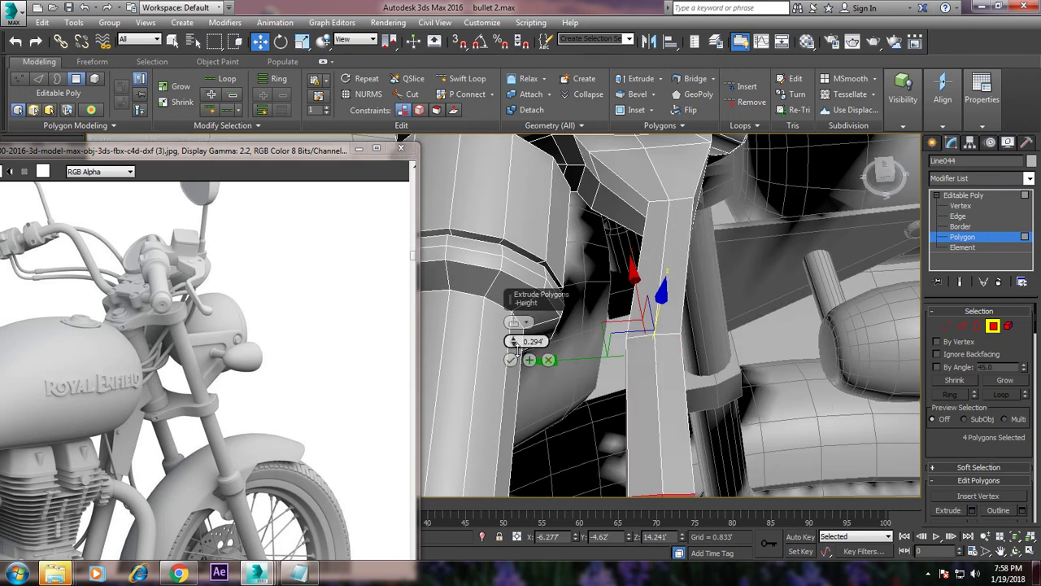
left_click_drag(512, 348, 523, 352)
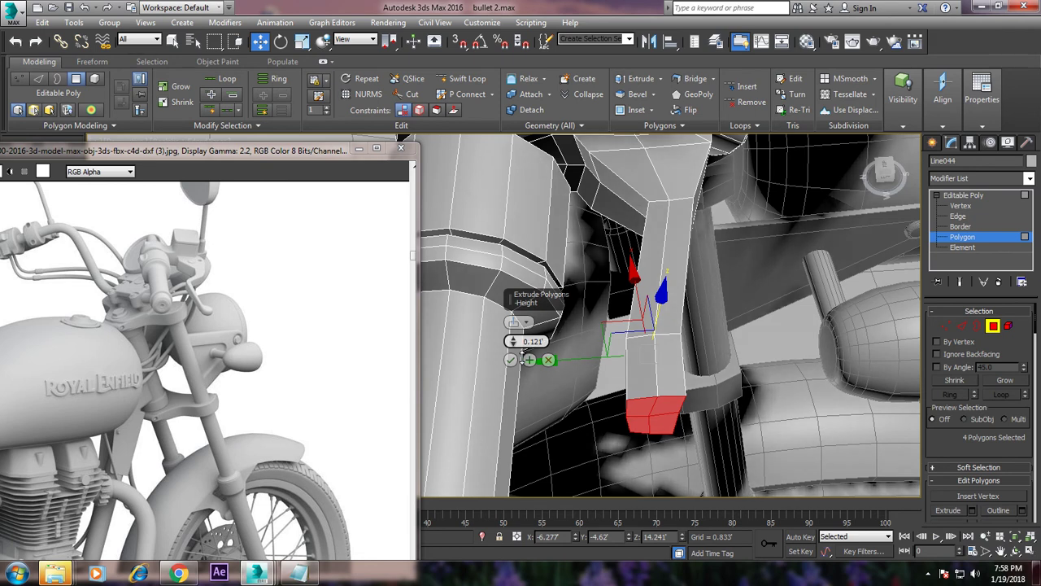
left_click(510, 360)
middle_click_drag(521, 358, 603, 316, "alt")
key("1")
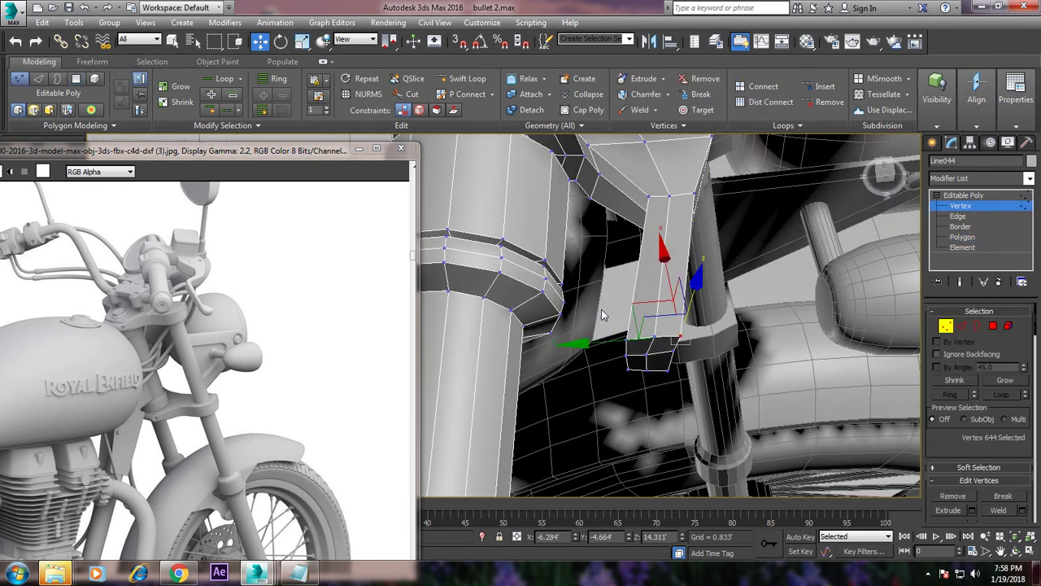
left_click_drag(730, 415, 732, 417)
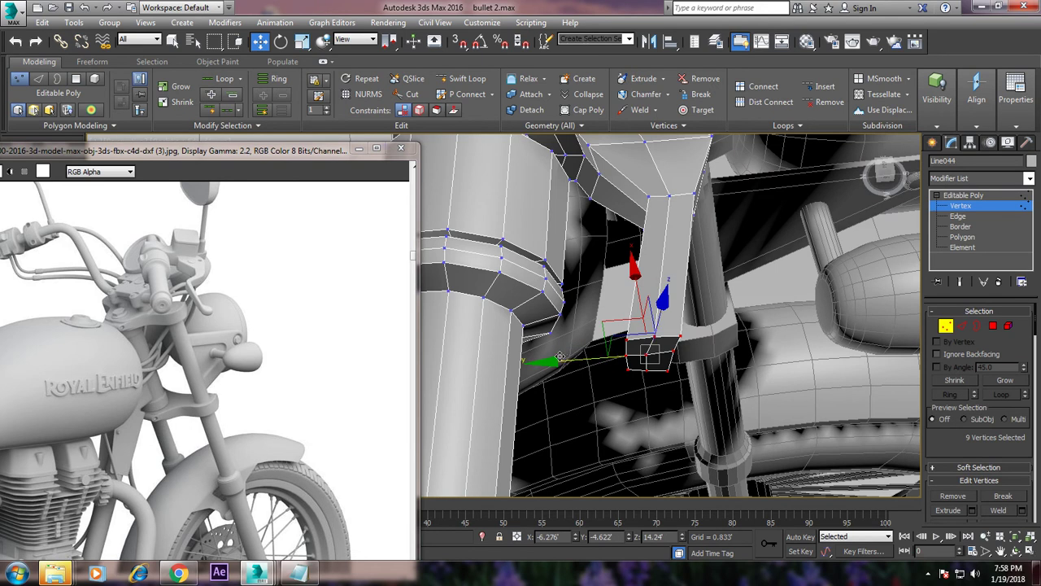
left_click_drag(560, 356, 525, 362)
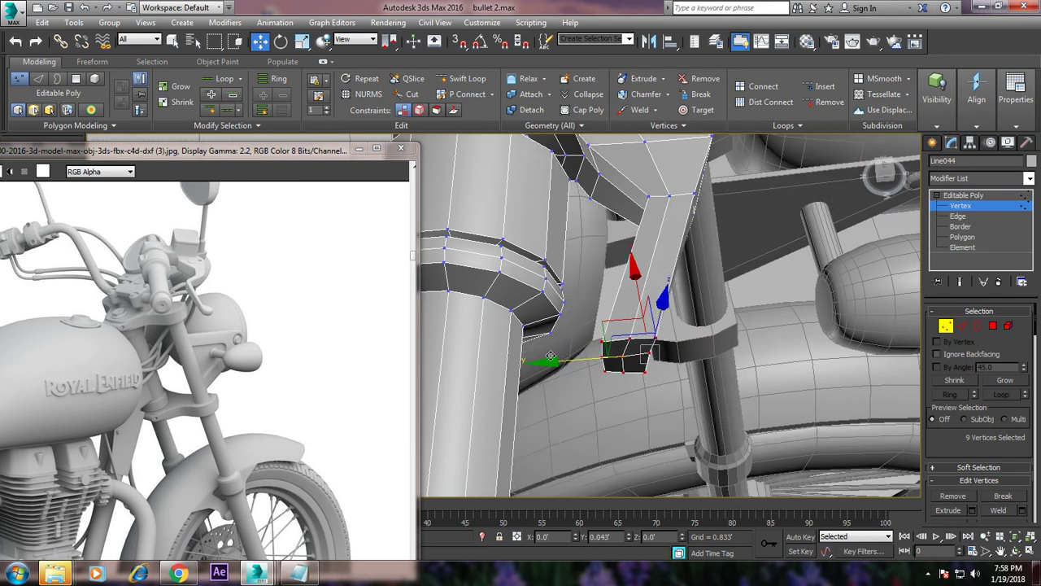
- Extrude the end faces 0.466 and slide the lever tip along the handlebar
left_click(993, 327)
left_click(971, 510)
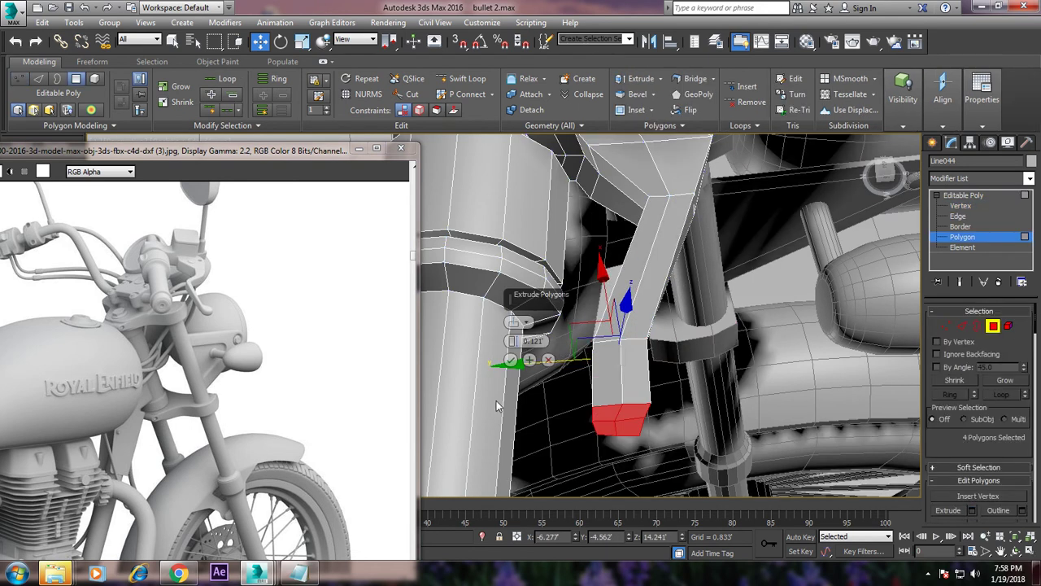
left_click_drag(512, 341, 512, 346)
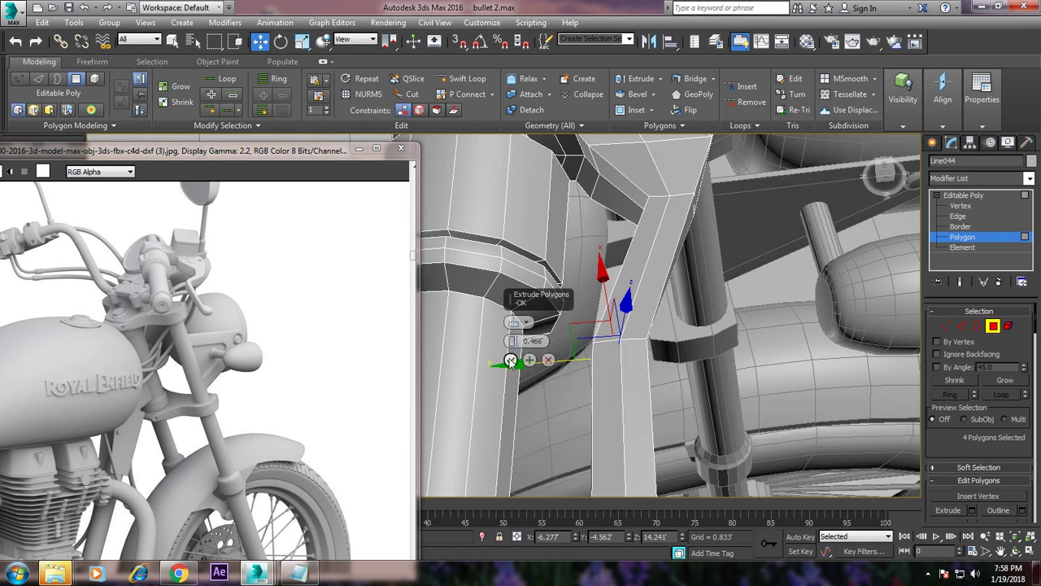
left_click(511, 360)
middle_click_drag(510, 360, 629, 335, "alt")
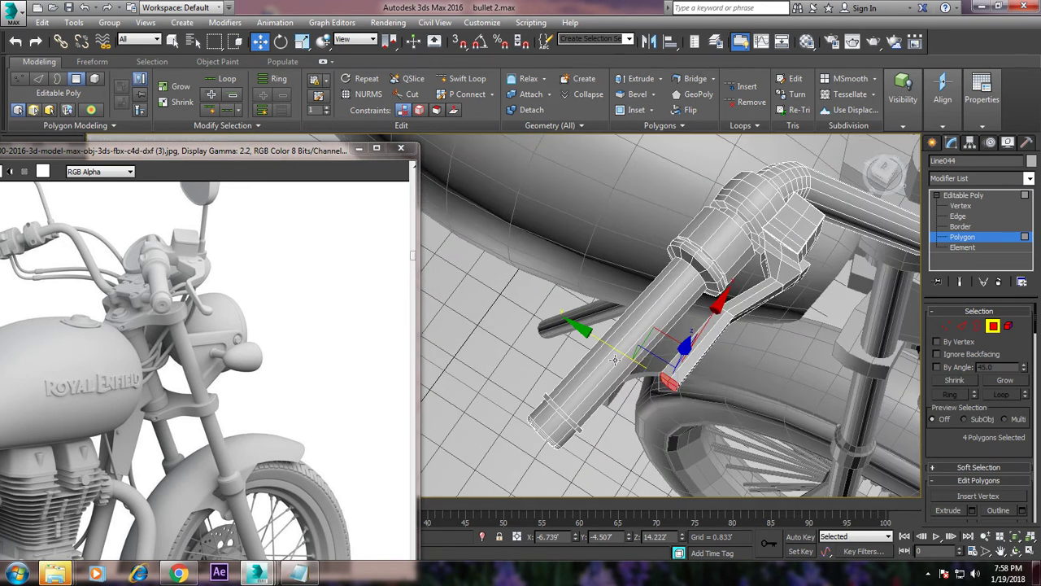
left_click_drag(625, 354, 723, 334)
mouse_move(711, 347)
middle_mouse_down("alt")
mouse_move(694, 321)
mouse_move(731, 303)
mouse_move(843, 437)
mouse_move(660, 358)
mouse_move(638, 379)
mouse_move(804, 368)
mouse_move(671, 357)
mouse_move(731, 322)
middle_mouse_up("alt")
scroll(694, 321, "up", 5)
- Select the lever-end vertices, convert them to end faces and slide them along the bar
key("1")
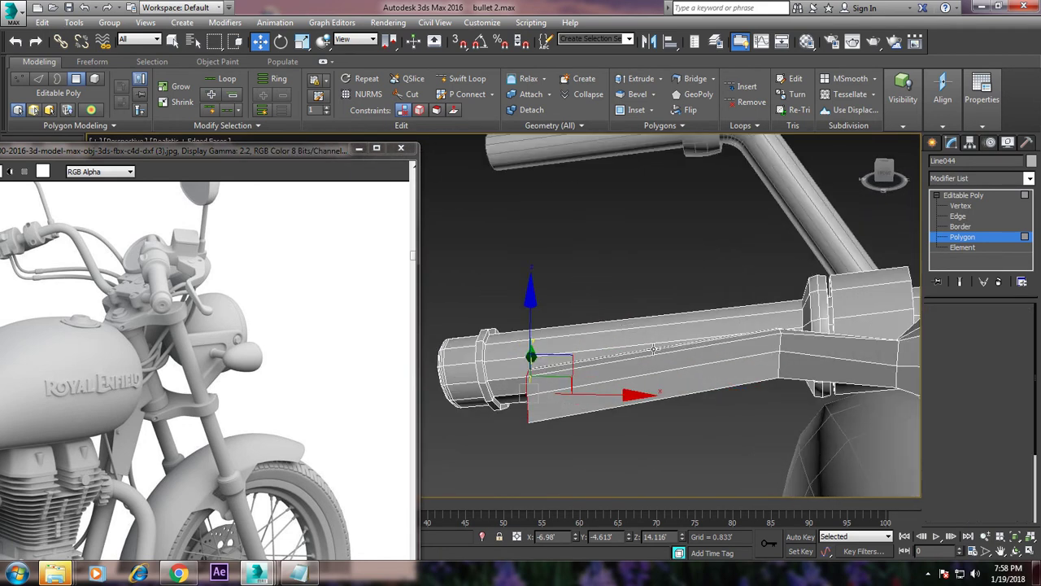
left_click_drag(773, 399, 780, 382)
mouse_move(780, 382)
middle_mouse_down("alt")
mouse_move(789, 266)
mouse_move(761, 321)
mouse_move(696, 352)
mouse_move(527, 375)
middle_mouse_up("alt")
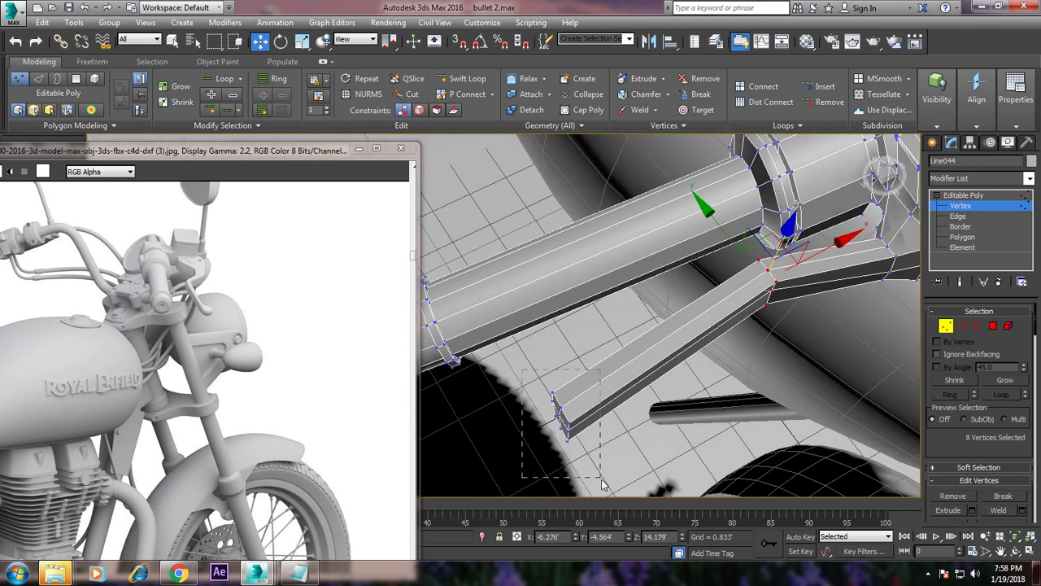
left_click_drag(602, 484, 603, 482)
left_click(992, 325, "ctrl")
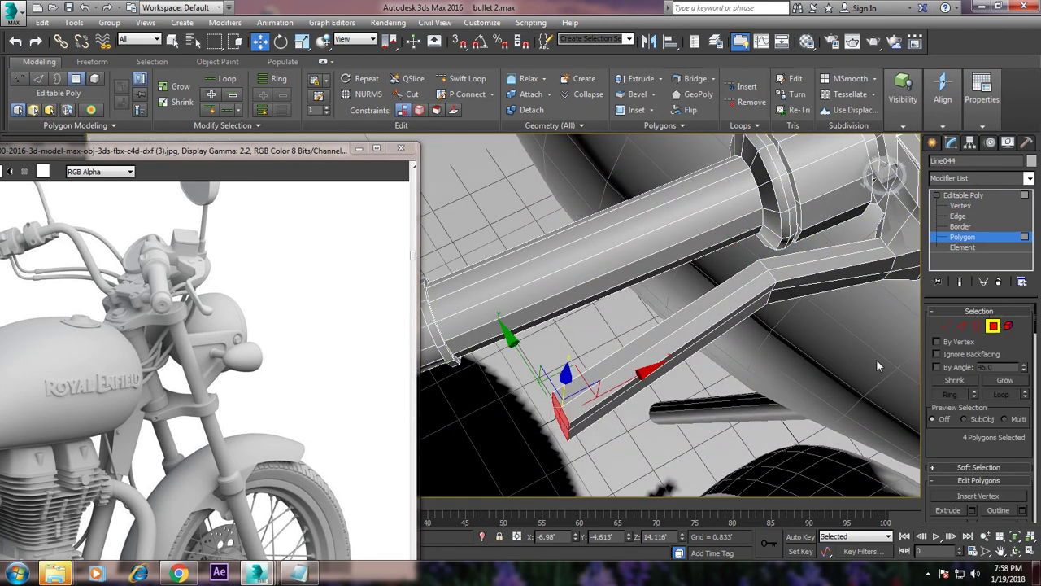
mouse_move(714, 353)
middle_mouse_down("alt")
mouse_move(793, 327)
mouse_move(775, 366)
mouse_move(661, 373)
mouse_move(782, 269)
middle_mouse_up("alt")
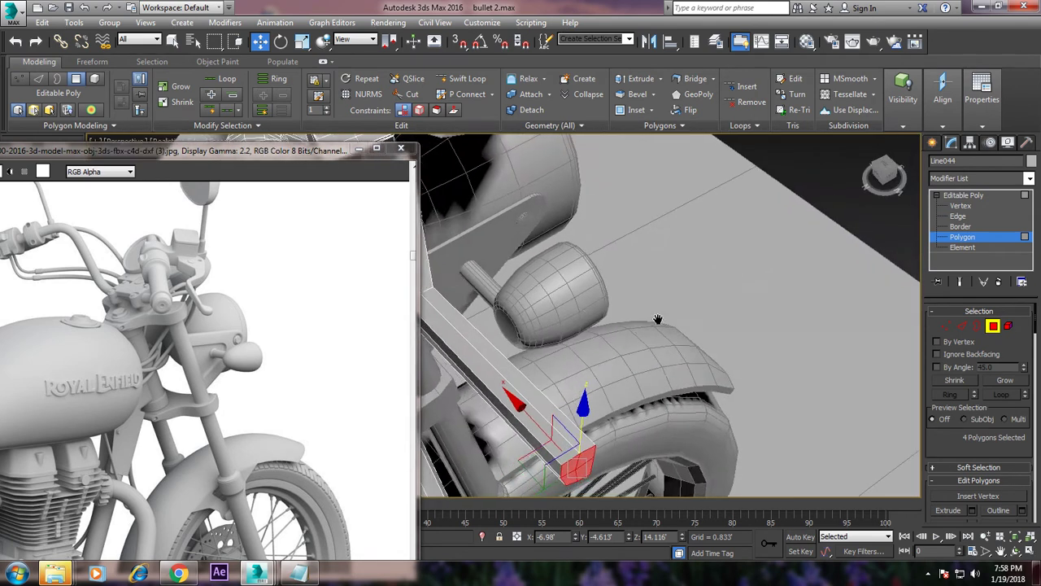
scroll(959, 410, "down", 3)
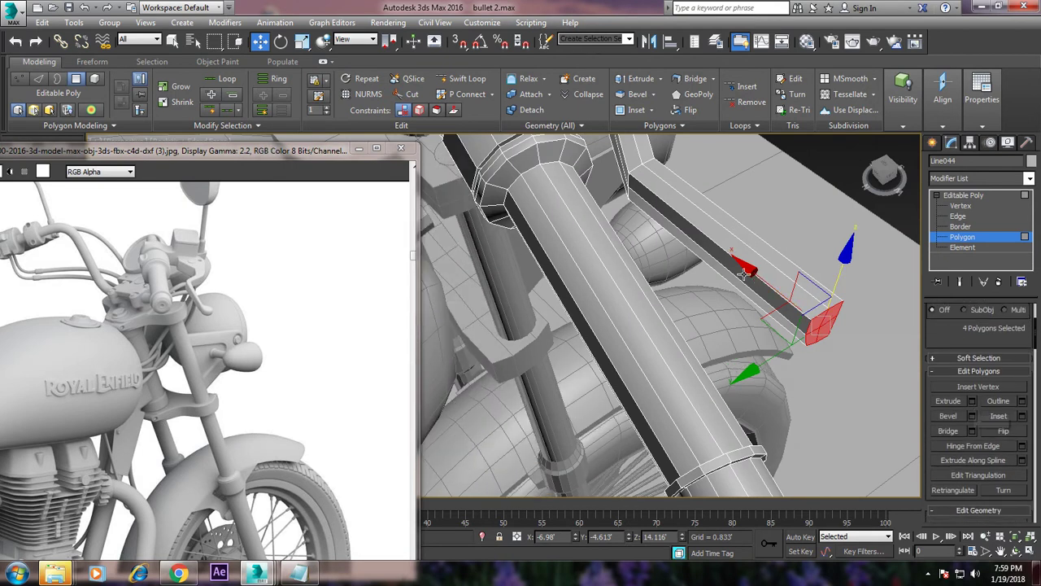
left_click_drag(752, 273, 824, 355)
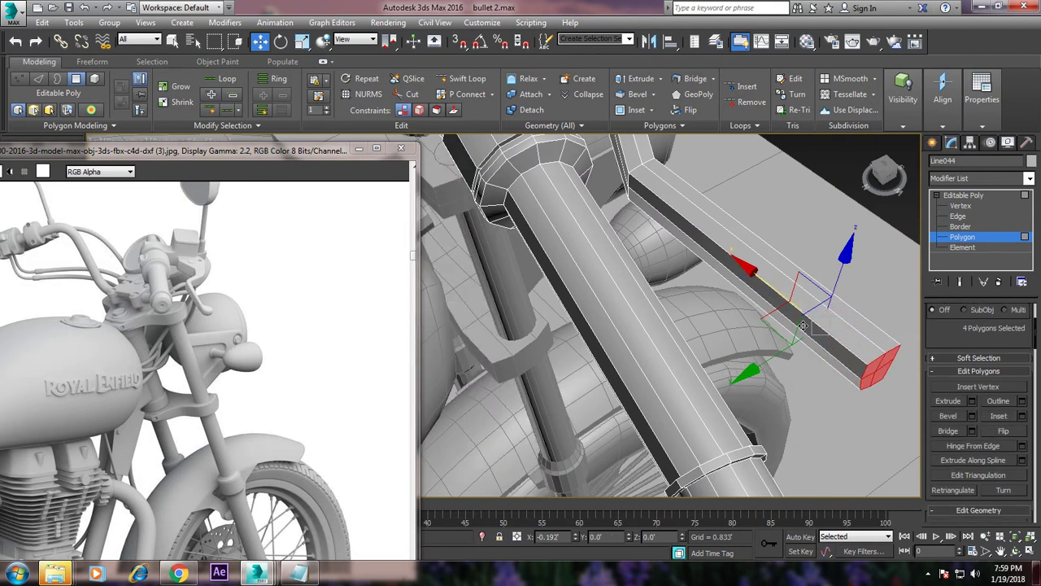
middle_click_drag(824, 356, 580, 393, "alt")
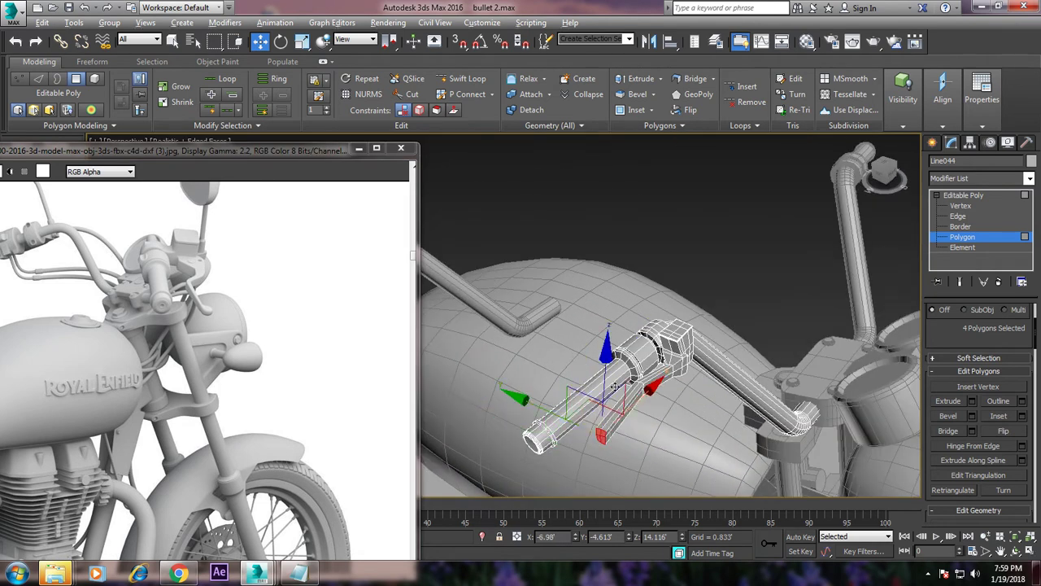
middle_click_drag(615, 387, 609, 409, "alt")
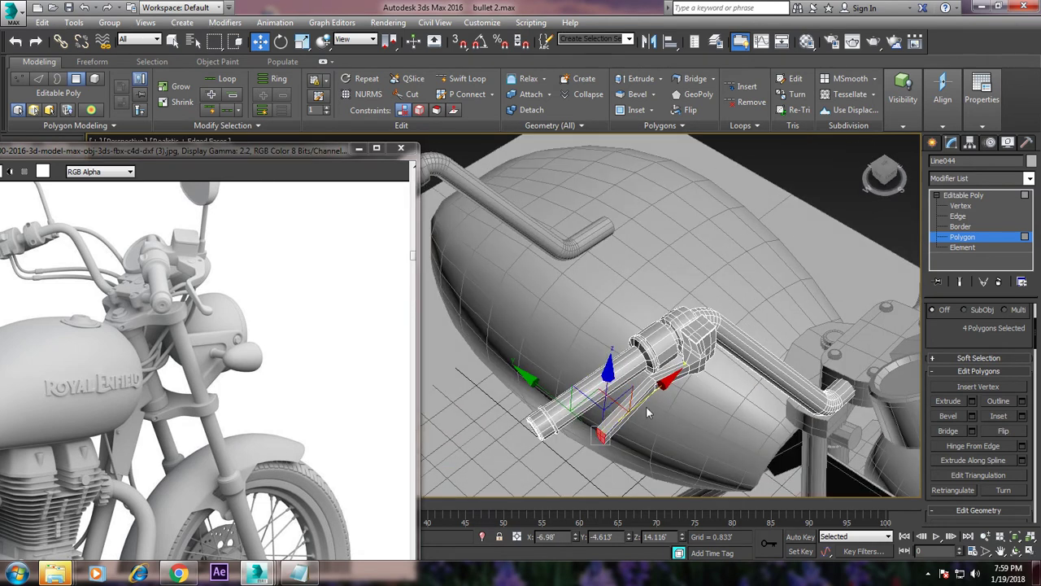
middle_click_drag(686, 397, 700, 379, "alt")
scroll(685, 391, "up", 2)
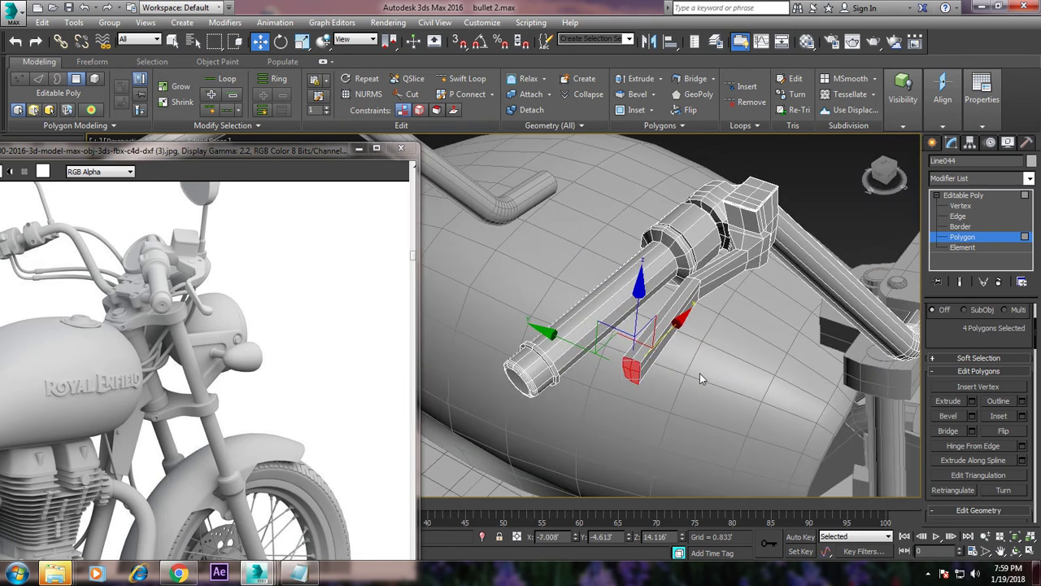
- Extrude the end faces 0.25' and move them outward and down
left_click(972, 402)
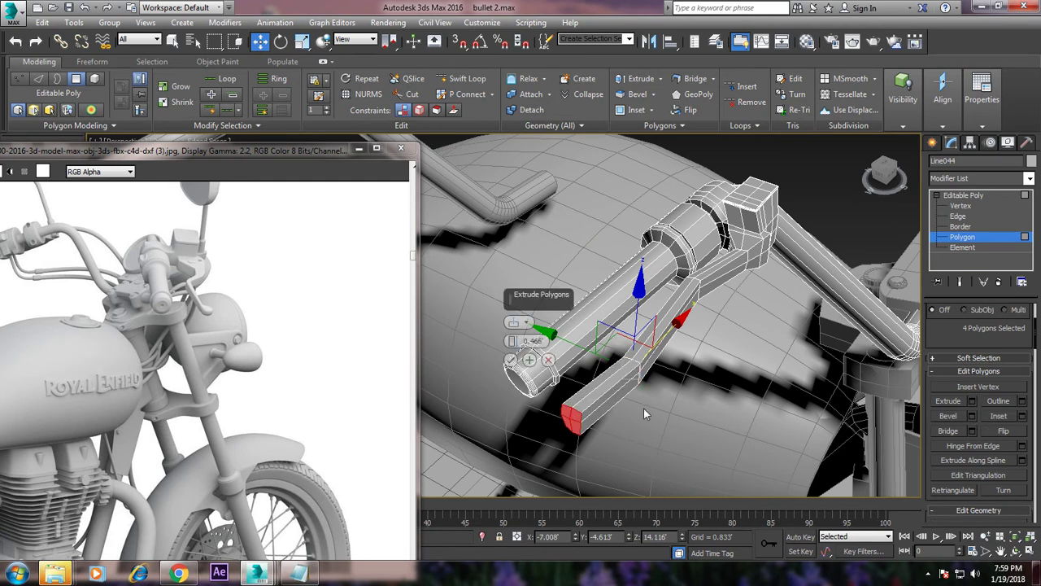
left_click_drag(529, 340, 514, 358)
left_click(511, 360)
key("r")
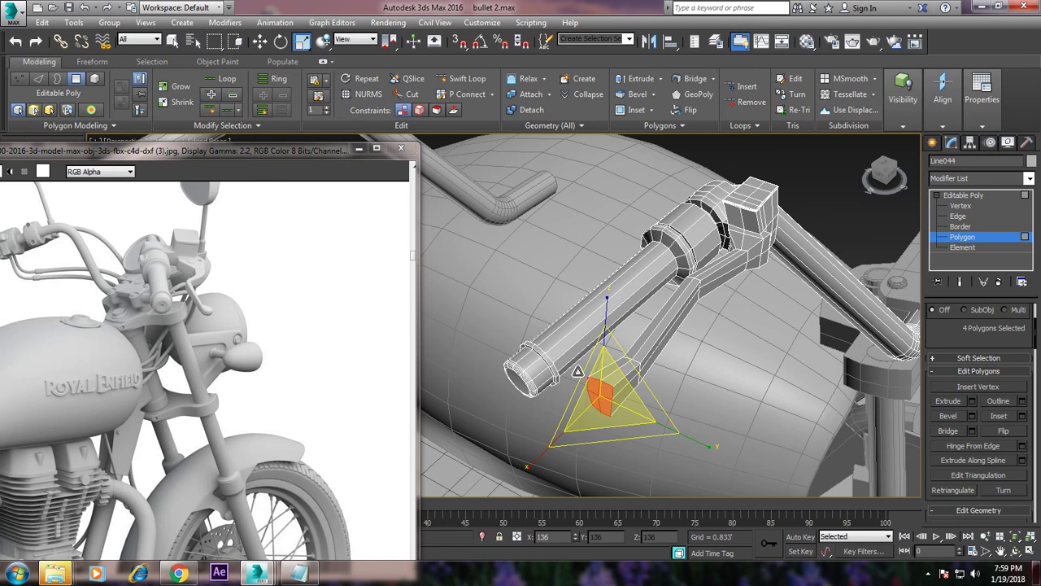
key("w")
left_click_drag(584, 393, 613, 376)
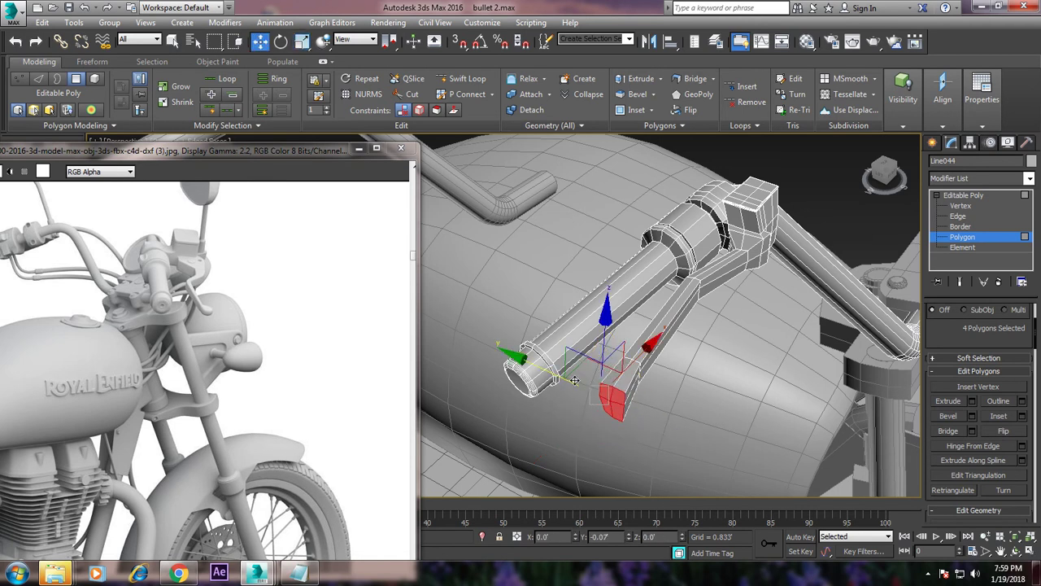
middle_click_drag(612, 378, 602, 391, "alt")
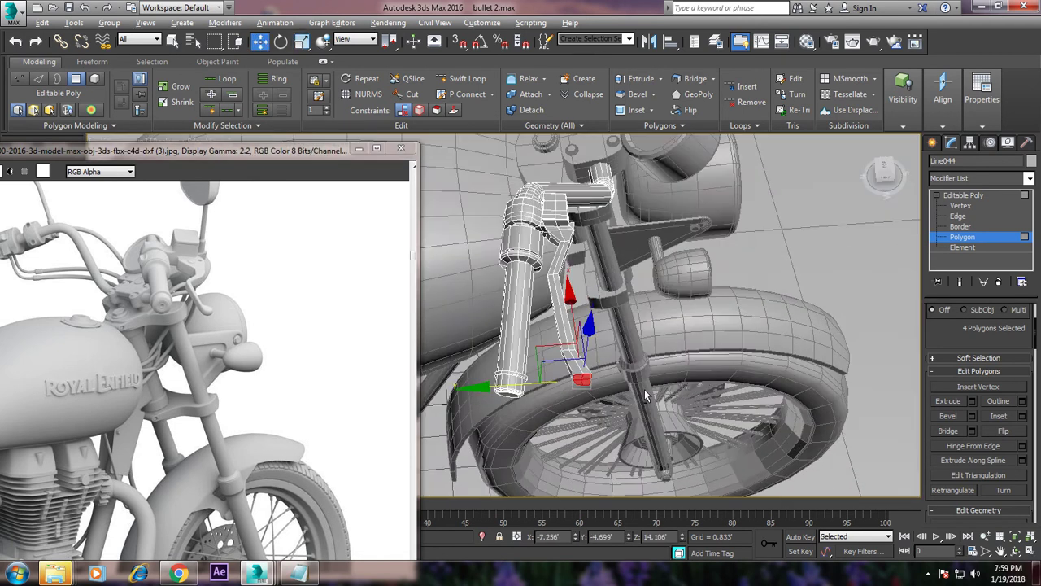
scroll(602, 391, "up", 4)
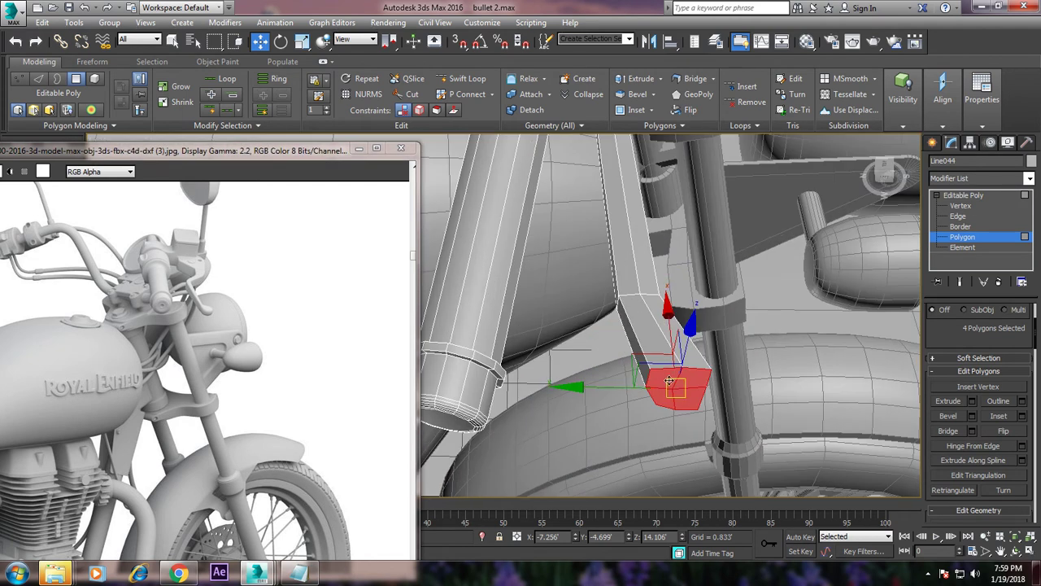
- Select the edges around the lever tip and chamfer them
left_click(959, 217)
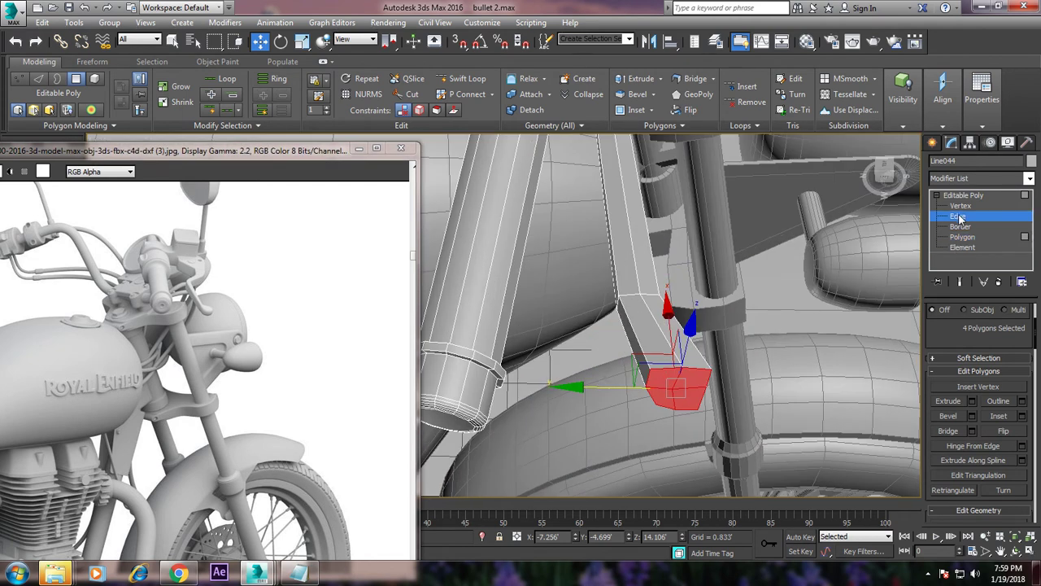
middle_click_drag(619, 325, 665, 350)
left_click(752, 299)
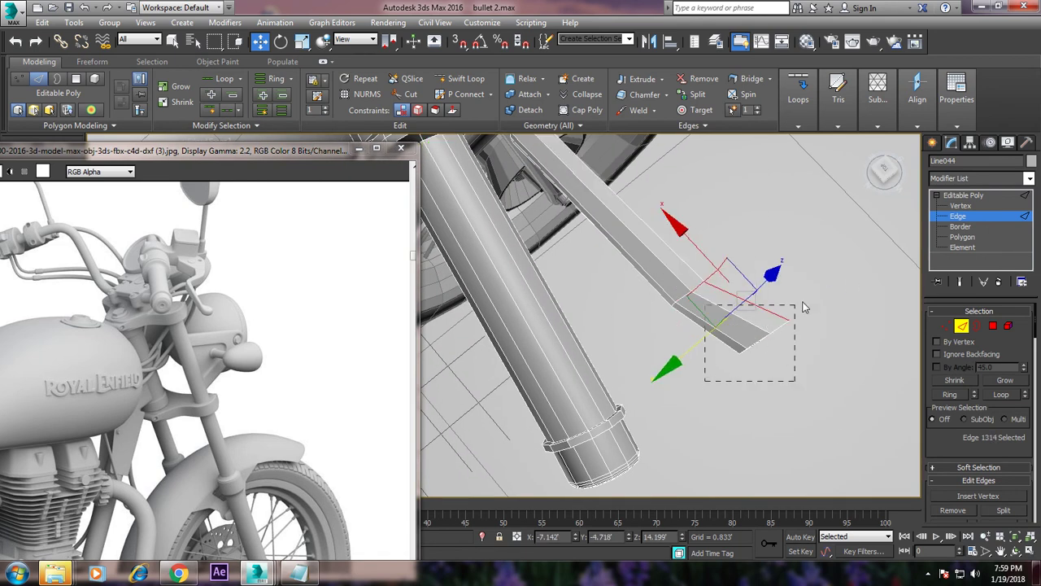
left_click_drag(802, 308, 821, 307)
left_click_drag(646, 328, 660, 342)
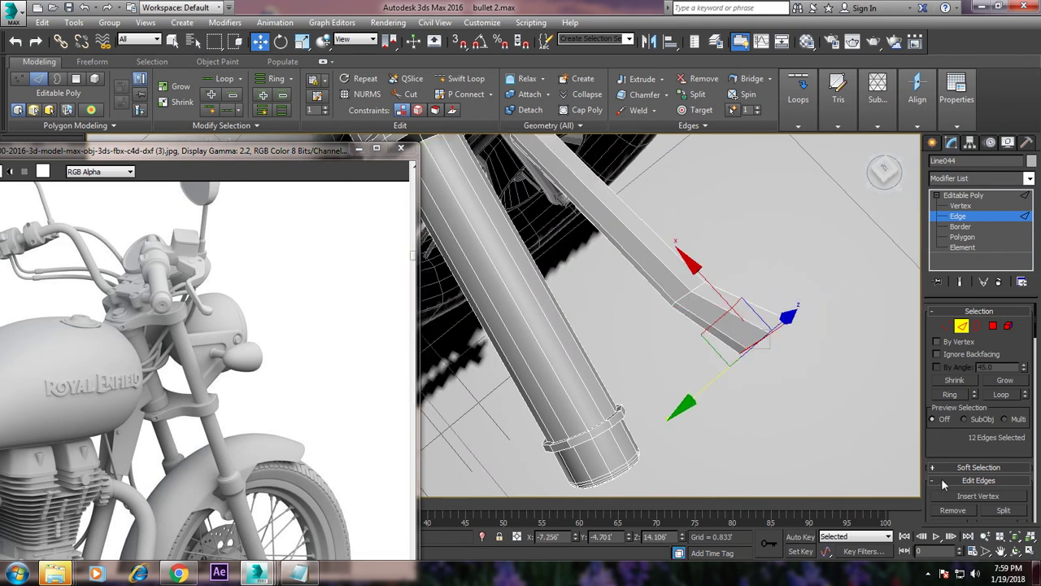
left_click_drag(960, 443, 953, 337)
left_click(971, 436)
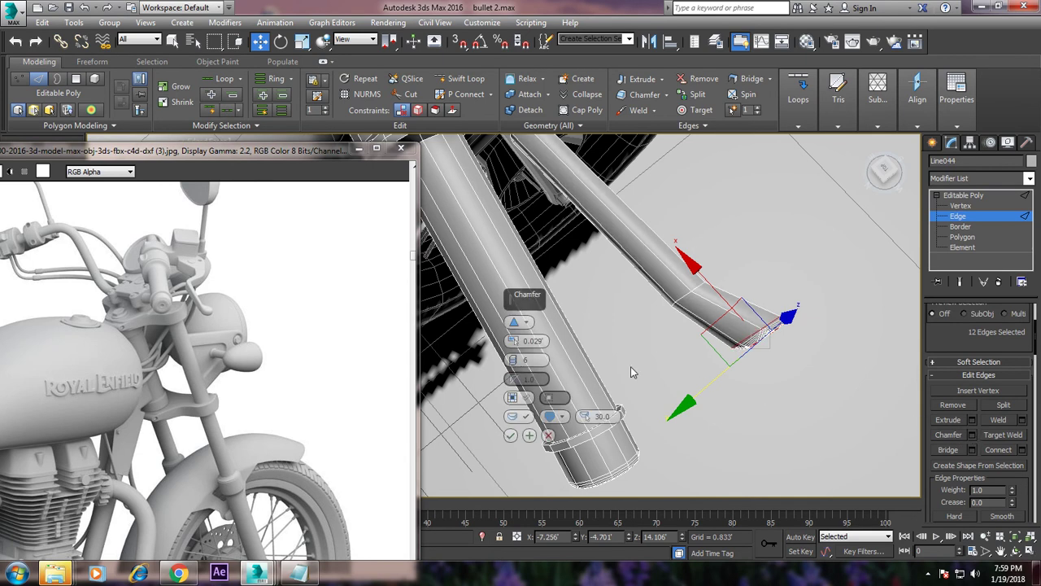
left_click(548, 432)
- Deselect the middle tip edges and chamfer the remaining eight at 0.029 with 6 segments
mouse_move(781, 344)
middle_mouse_down("alt")
mouse_move(723, 253)
mouse_move(767, 314)
middle_mouse_up("alt")
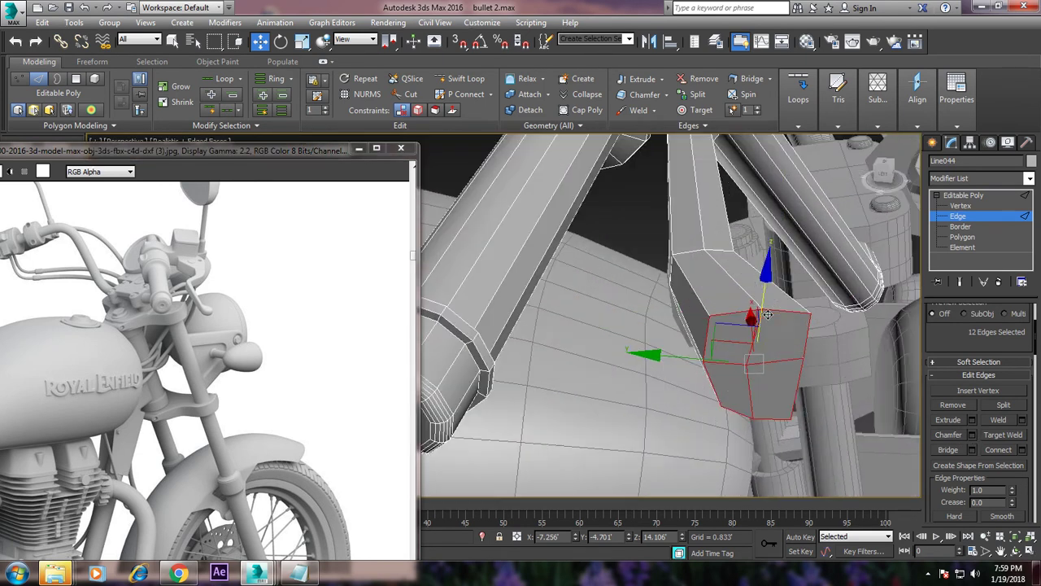
left_click(752, 364, "alt")
left_click(736, 370, "alt")
left_click(732, 364, "alt")
middle_click_drag(732, 364, 943, 423, "alt")
left_click(973, 439)
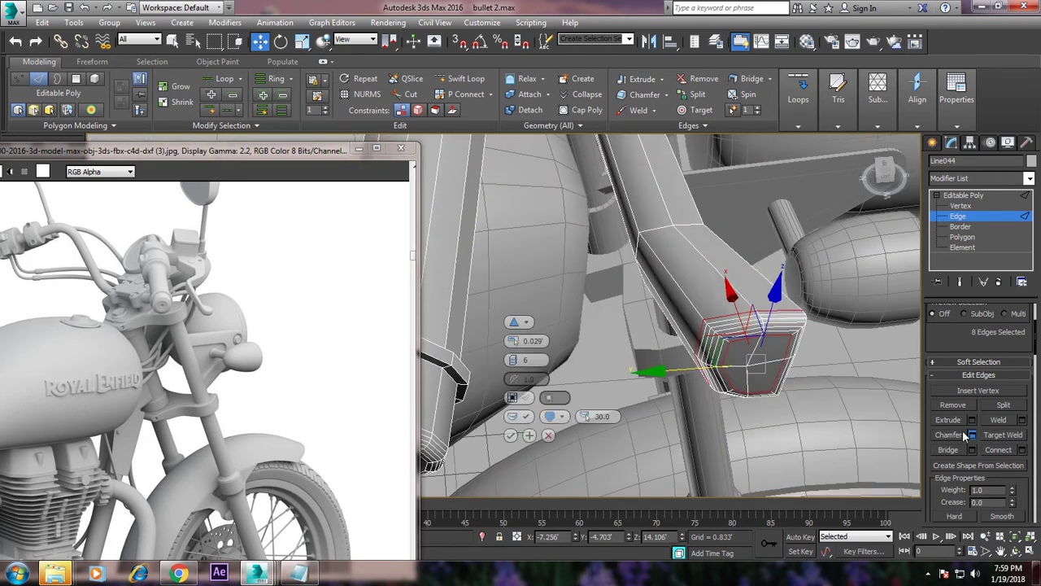
left_click(511, 427)
mouse_move(740, 305)
middle_mouse_down("alt")
mouse_move(784, 369)
mouse_move(832, 321)
mouse_move(769, 309)
mouse_move(871, 246)
mouse_move(746, 377)
mouse_move(821, 405)
mouse_move(697, 350)
mouse_move(755, 345)
middle_mouse_up("alt")
left_click(871, 242)
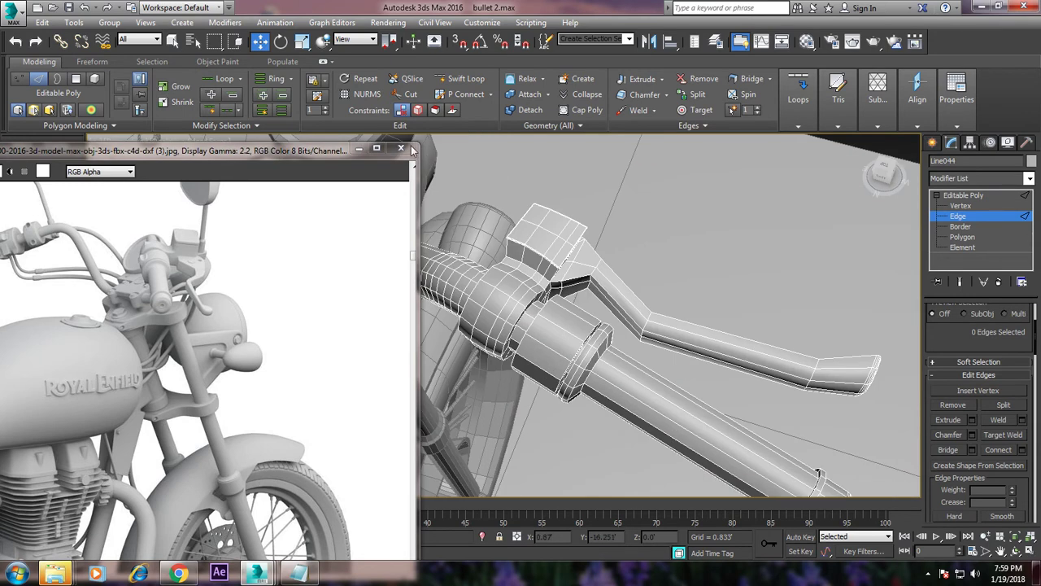
- Add a Swift Loop edge loop across the lever and nudge its vertices
left_click(462, 78)
left_click(761, 352)
key("w")
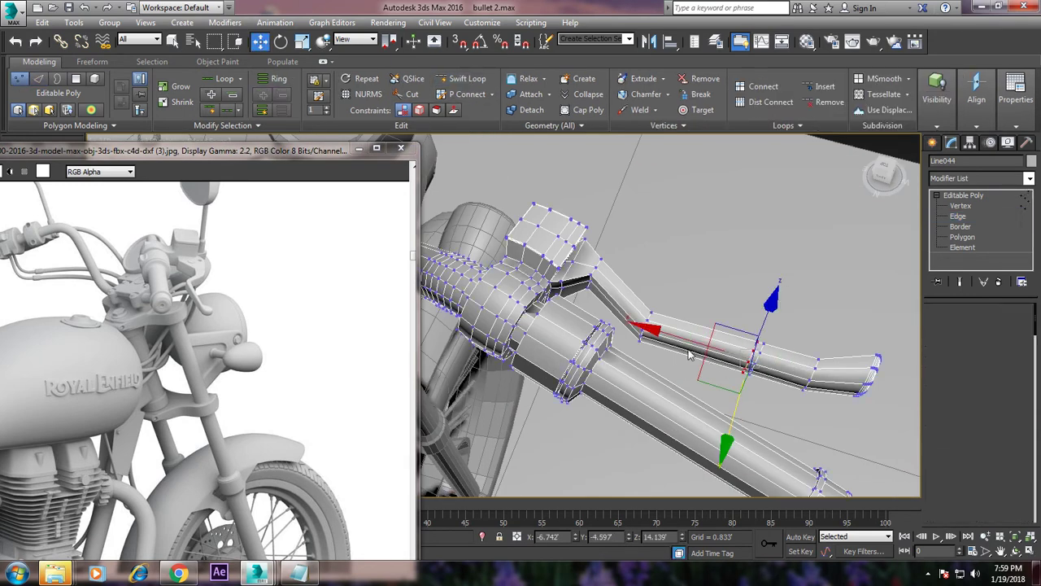
key("1")
left_click_drag(725, 325, 729, 328)
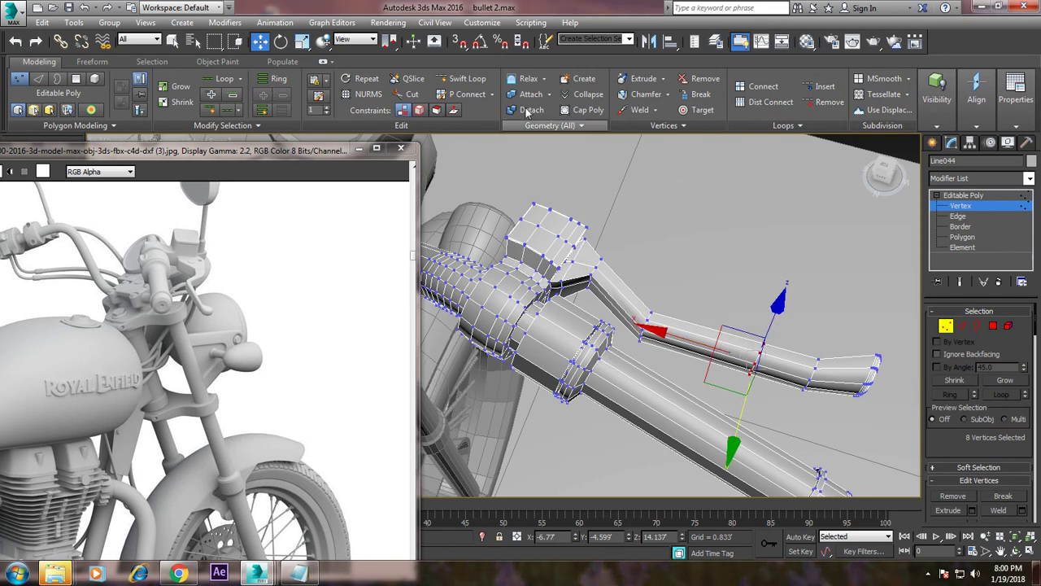
- Add a second edge loop and move the loop vertices to bend the lever
left_click(470, 84)
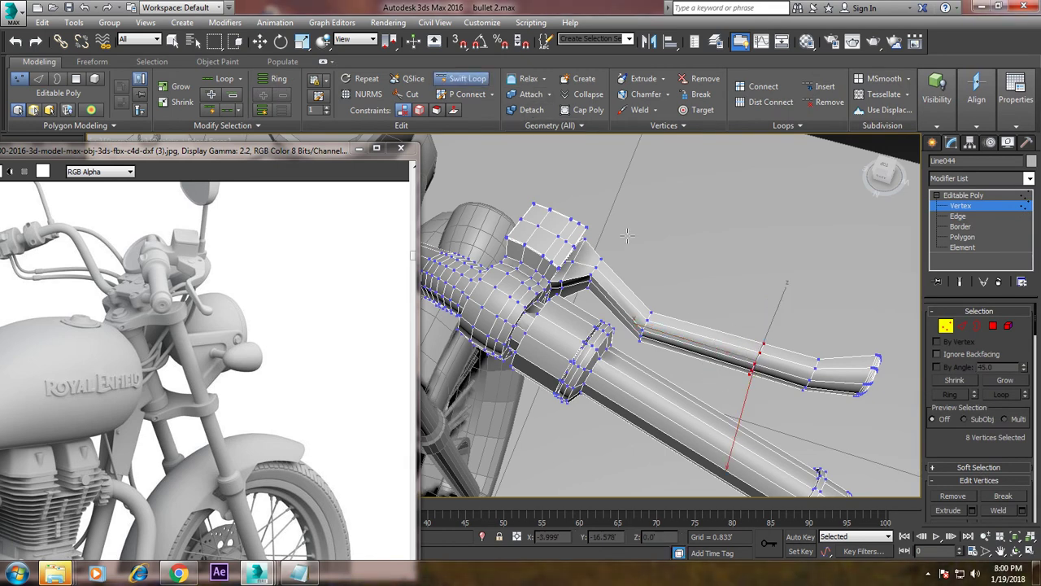
left_click(679, 335)
key("w")
key("1")
key("1")
left_click_drag(787, 396, 785, 396)
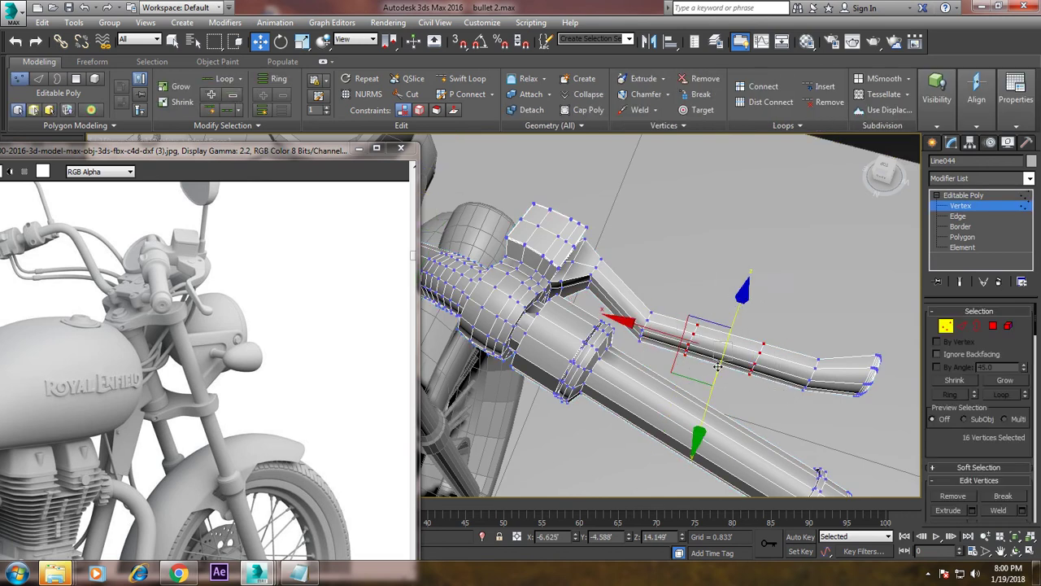
left_click_drag(705, 421, 701, 429)
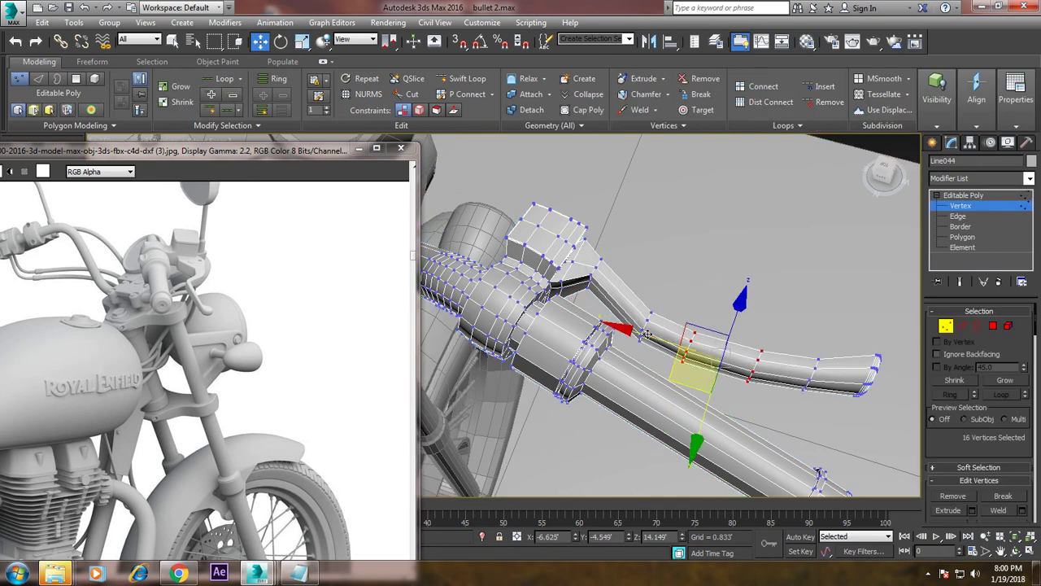
left_click_drag(661, 351, 660, 352)
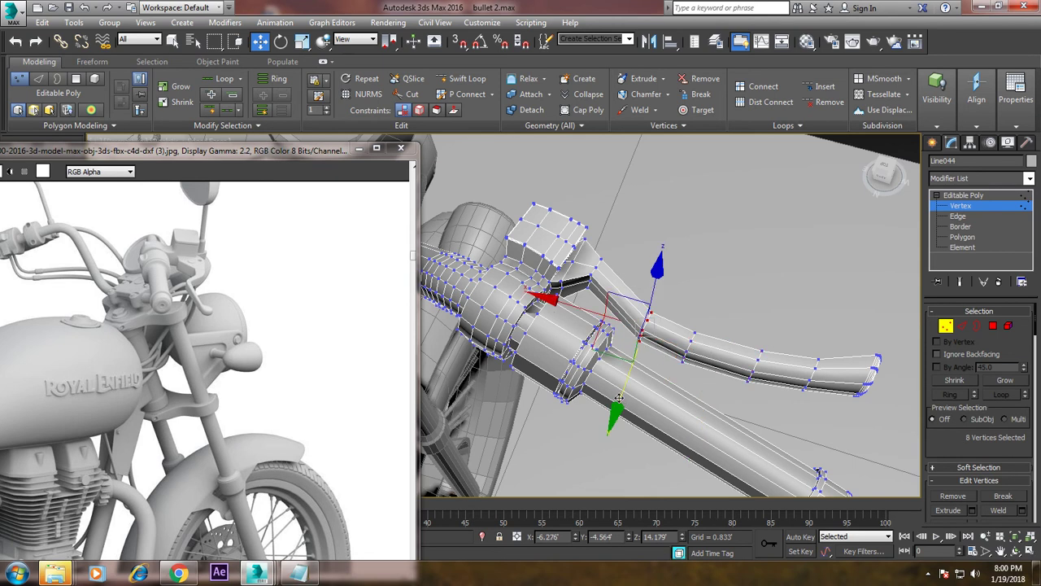
left_click_drag(618, 397, 625, 399)
mouse_move(625, 398)
middle_mouse_down("alt")
mouse_move(704, 355)
mouse_move(648, 302)
middle_mouse_up("alt")
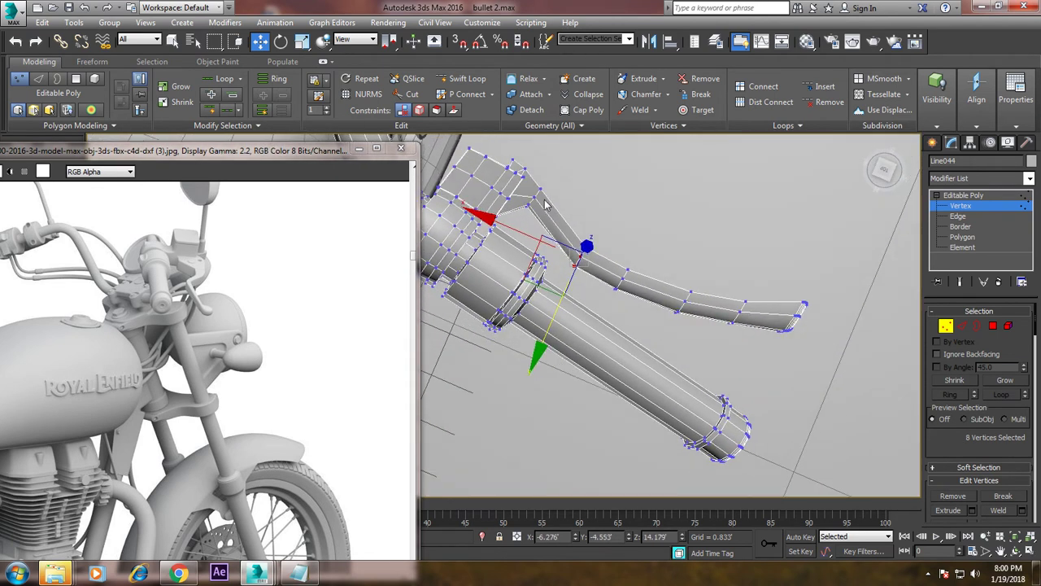
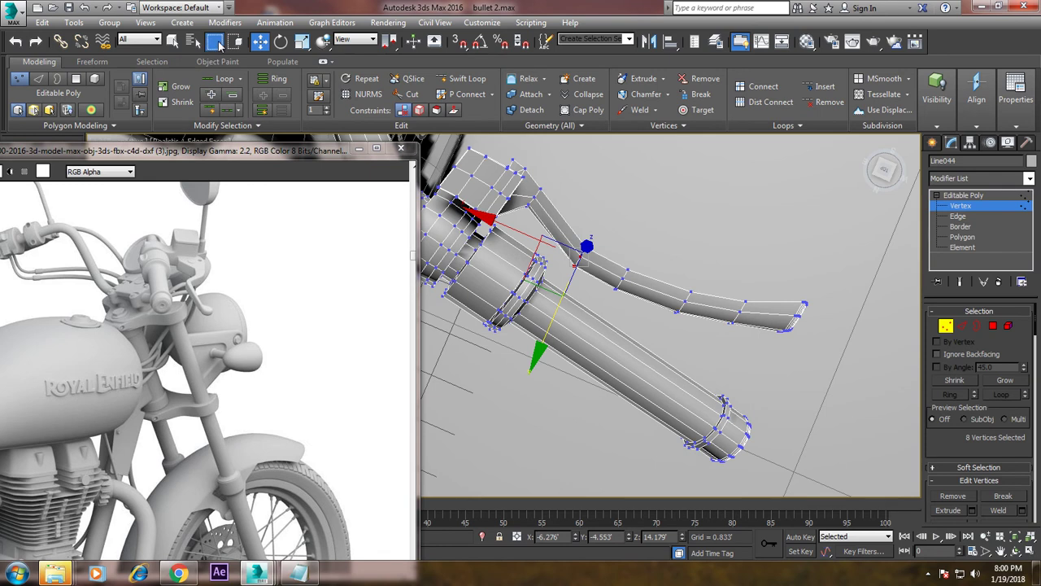
- Lasso-select the lever's end vertices and raise them slightly
left_click_drag(220, 46, 217, 122)
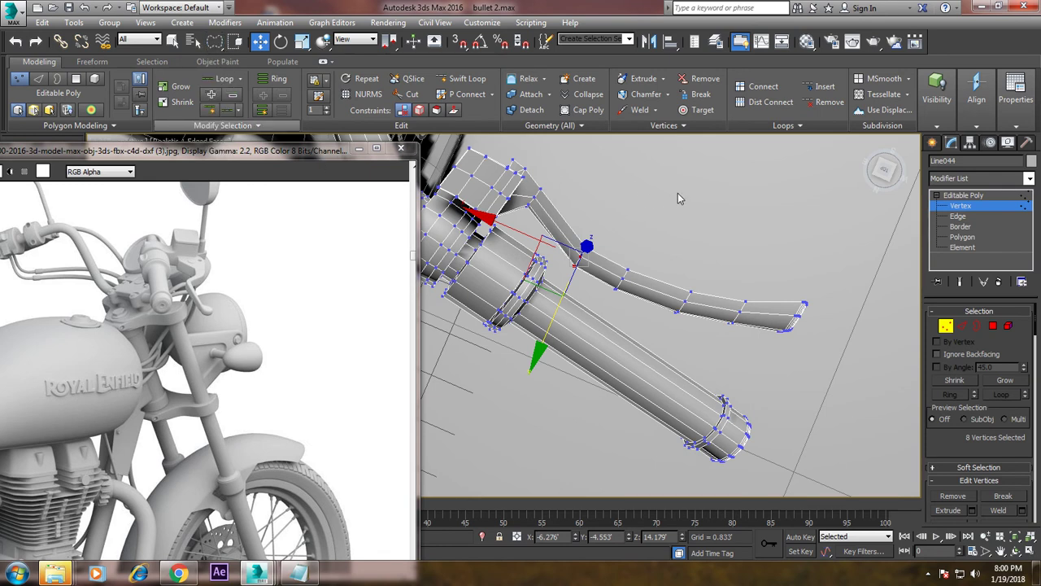
left_click_drag(678, 193, 596, 194)
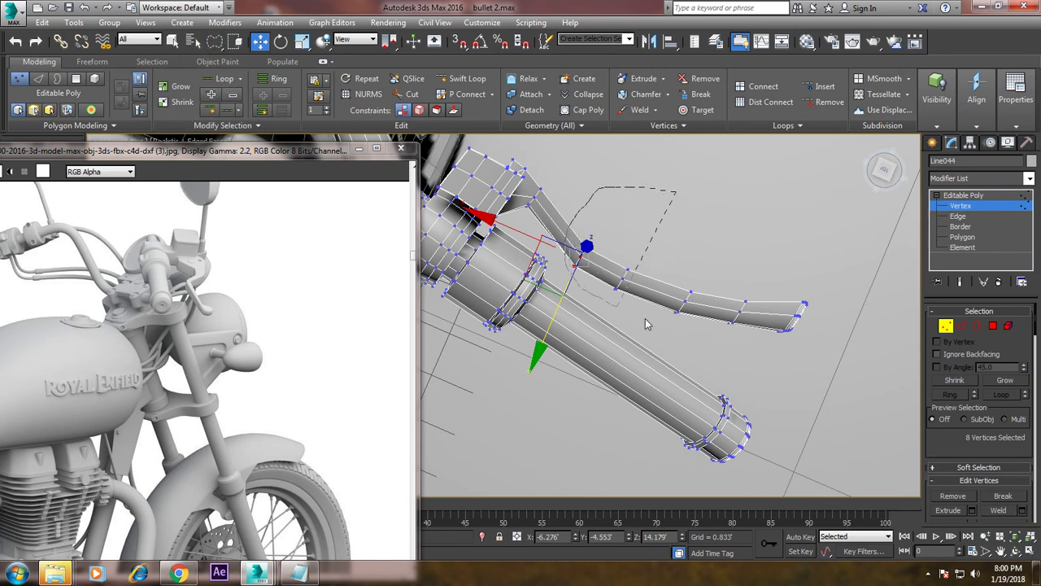
left_click_drag(824, 366, 679, 273)
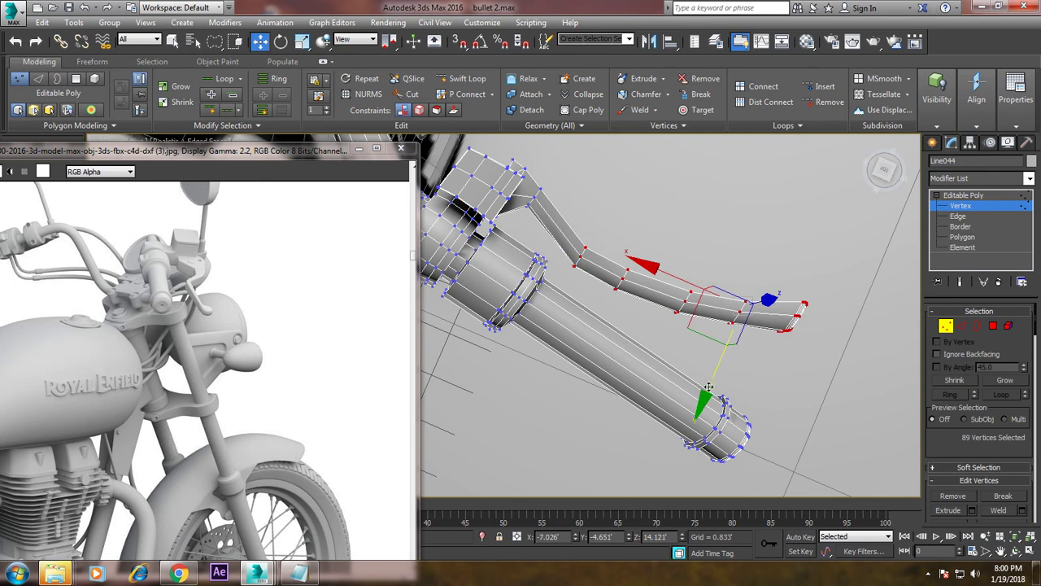
left_click_drag(708, 387, 693, 286)
mouse_move(693, 286)
middle_mouse_down("alt")
mouse_move(663, 200)
mouse_move(630, 229)
mouse_move(642, 259)
middle_mouse_up("alt")
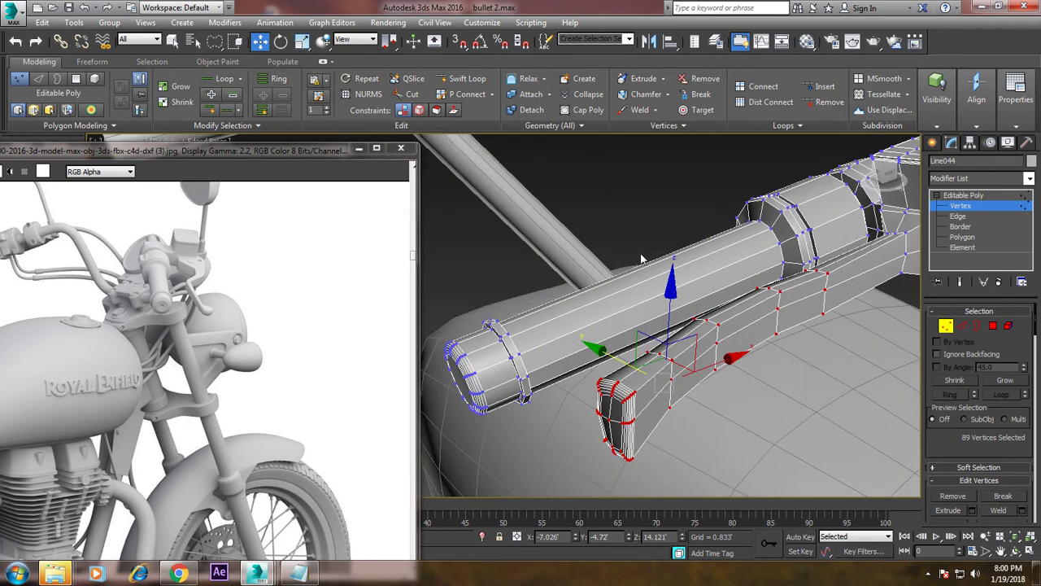
- Select the lever's pivot-end edges and shift them to reshape the bracket alongside the grip
left_click(962, 327)
left_click(653, 404)
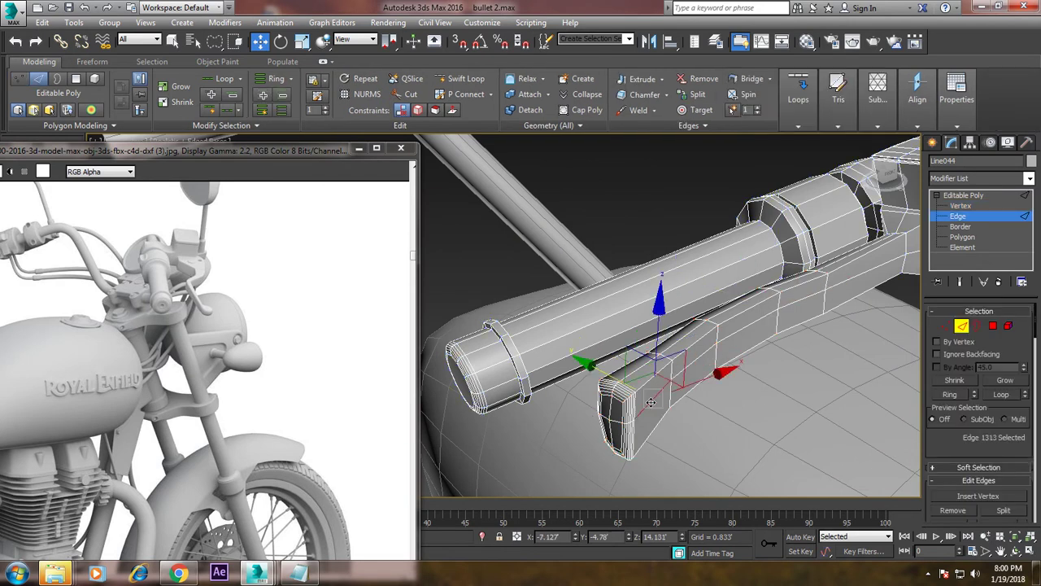
left_click(736, 335, "ctrl")
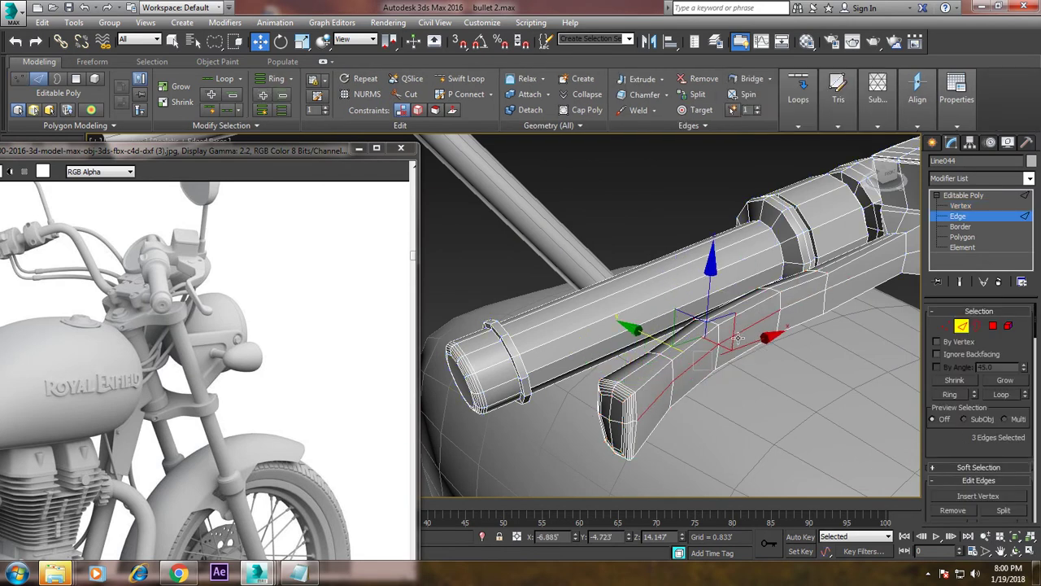
left_click_drag(765, 305, 796, 303)
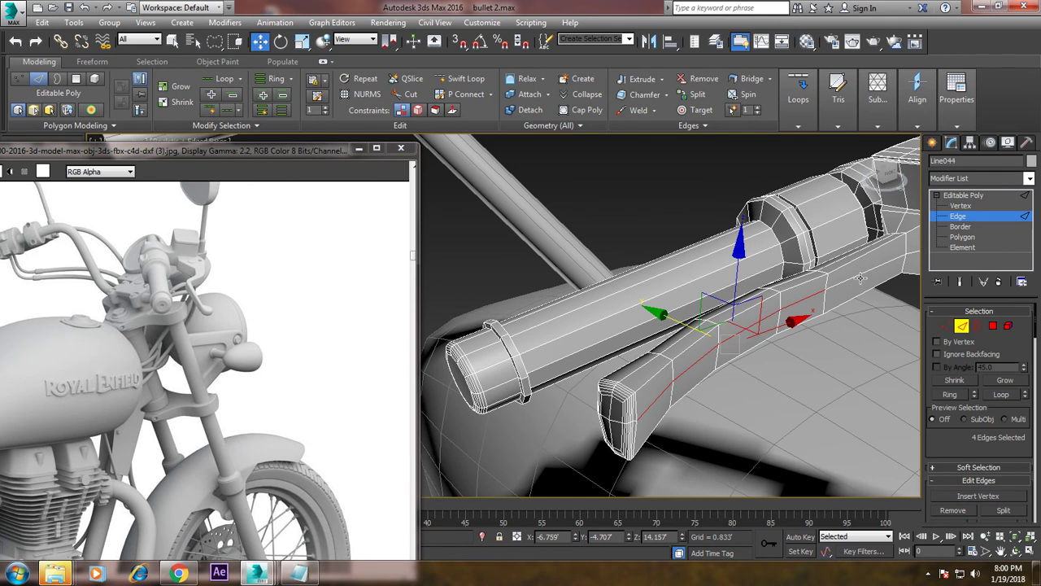
middle_click_drag(860, 279, 722, 297, "alt")
left_click(721, 296, "ctrl")
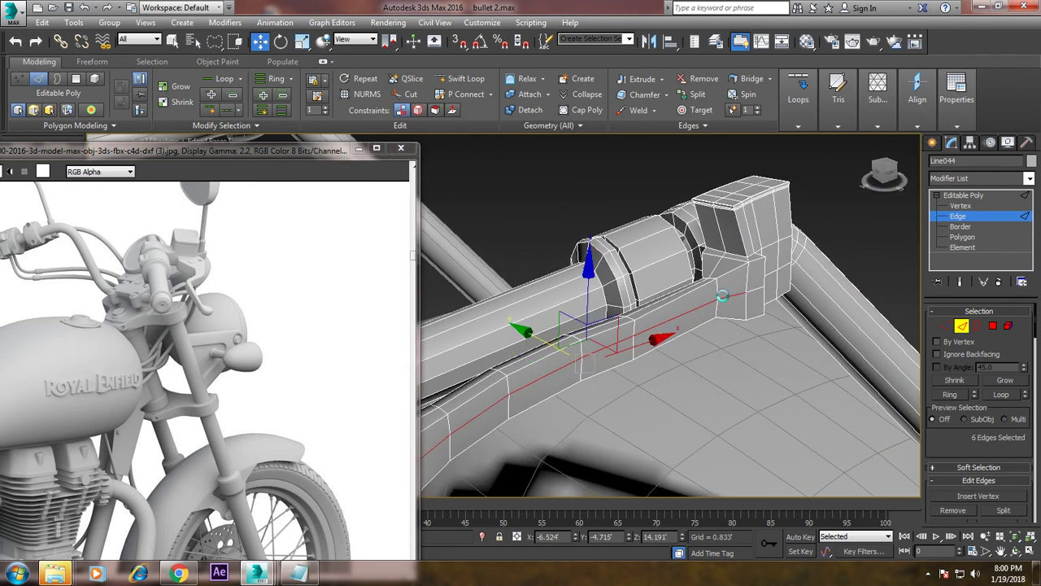
middle_click_drag(570, 350, 534, 350, "alt")
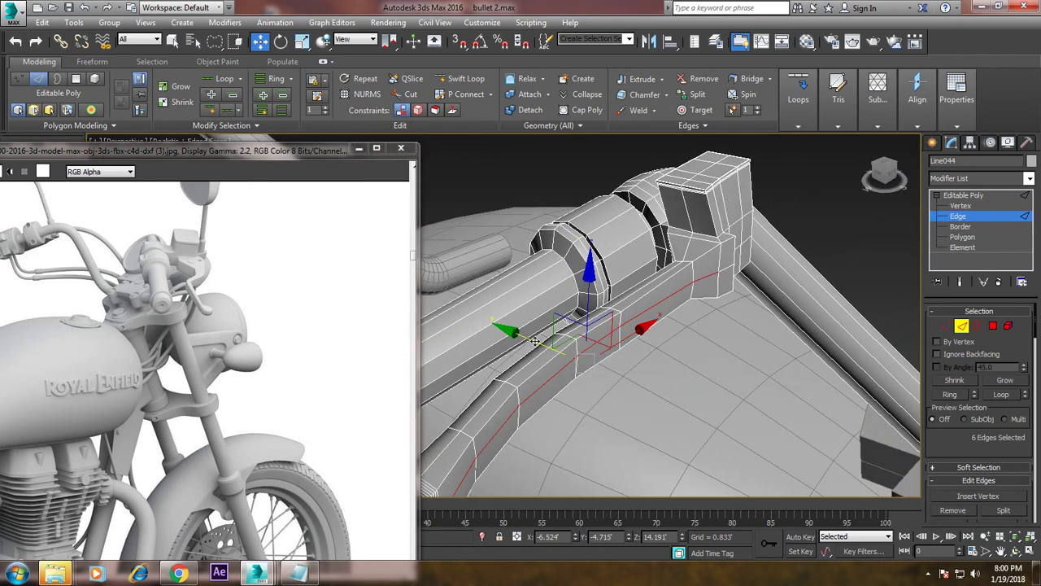
left_click_drag(534, 342, 568, 346)
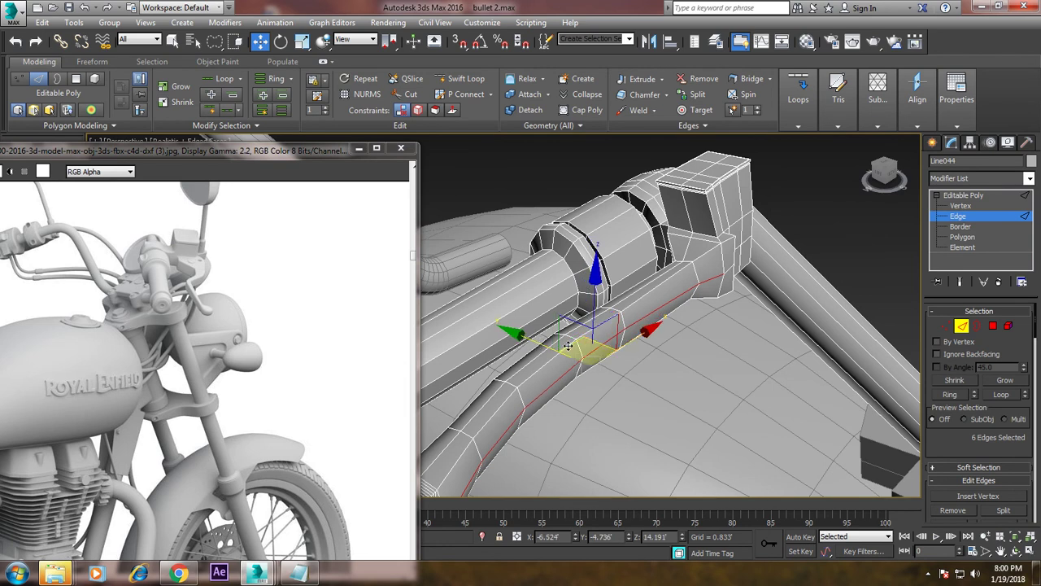
middle_click_drag(568, 345, 707, 329, "alt")
- Zoom out and orbit around the motorcycle to review the handlebar
scroll(708, 329, "down", 4)
mouse_move(767, 372)
middle_mouse_down("alt")
mouse_move(574, 392)
mouse_move(558, 331)
mouse_move(602, 328)
mouse_move(771, 366)
mouse_move(732, 327)
middle_mouse_up("alt")
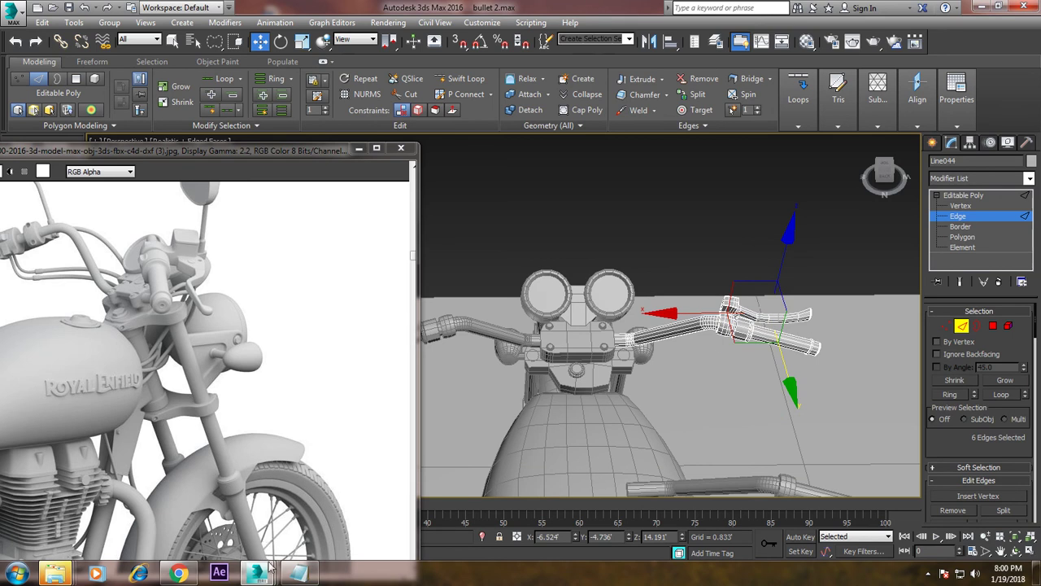
left_click(929, 572)
left_click(951, 508)
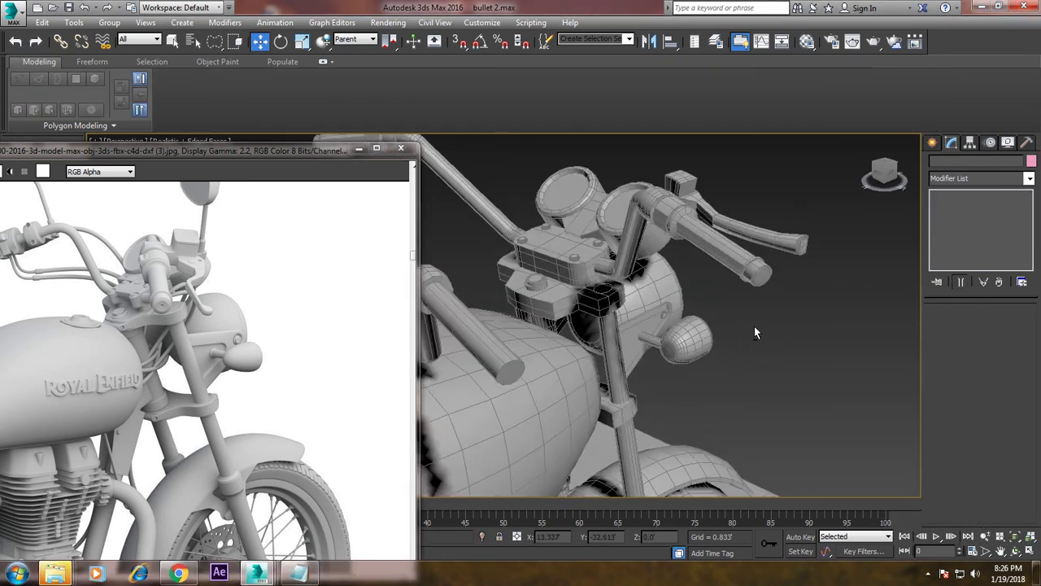
mouse_move(753, 328)
middle_mouse_down("alt")
mouse_move(727, 305)
mouse_move(767, 377)
mouse_move(752, 375)
mouse_move(791, 369)
mouse_move(750, 344)
mouse_move(739, 414)
middle_mouse_up("alt")
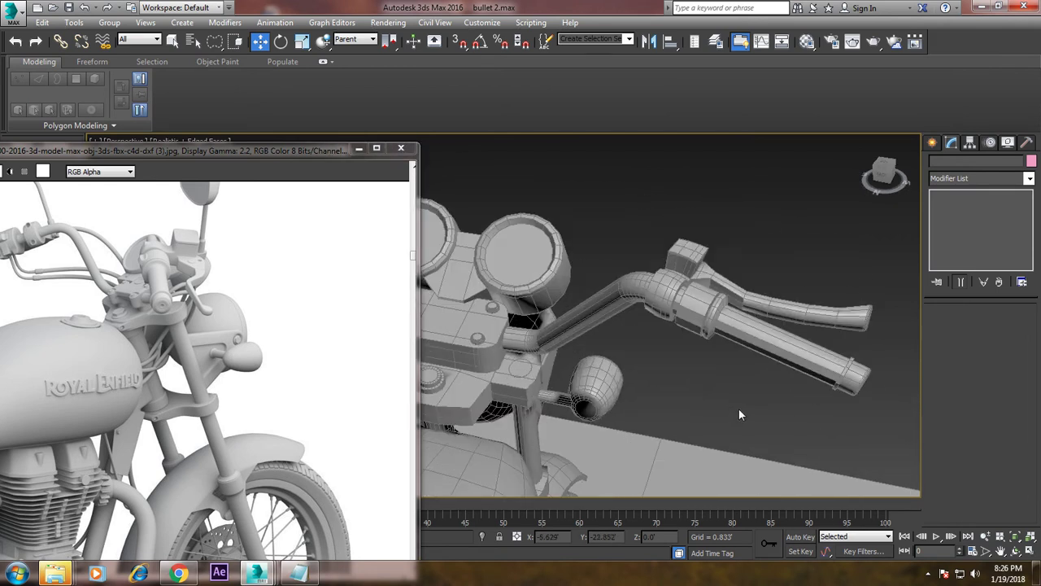
- Select the handlebar object Line044 and insert an edge loop on it
scroll(739, 410, "up", 3)
scroll(720, 365, "up", 4)
left_click(736, 350)
middle_click_drag(749, 338, 773, 301, "alt")
scroll(779, 289, "up", 5)
scroll(778, 288, "down", 5)
scroll(775, 314, "up", 2)
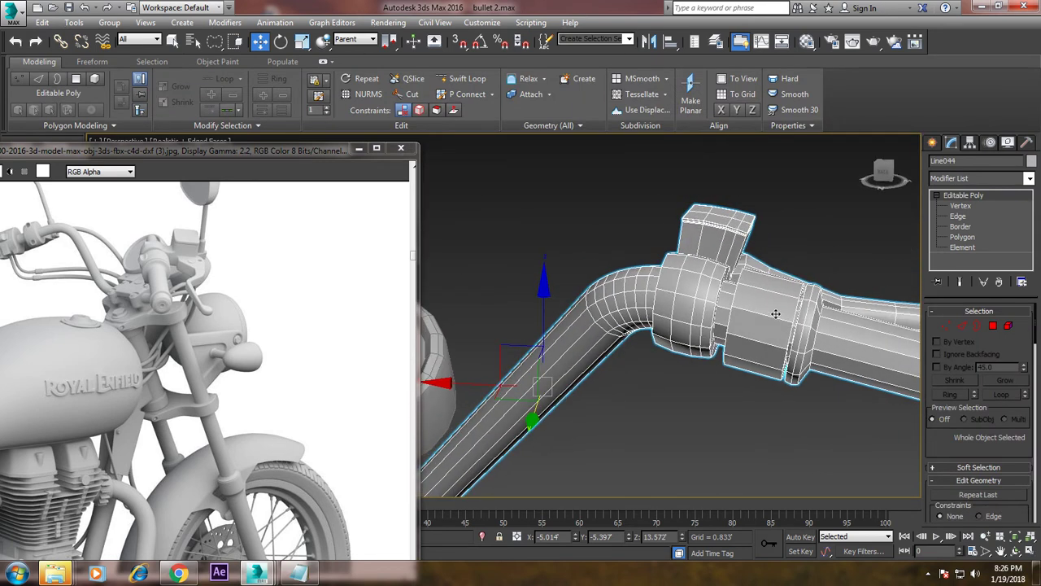
left_click(465, 78)
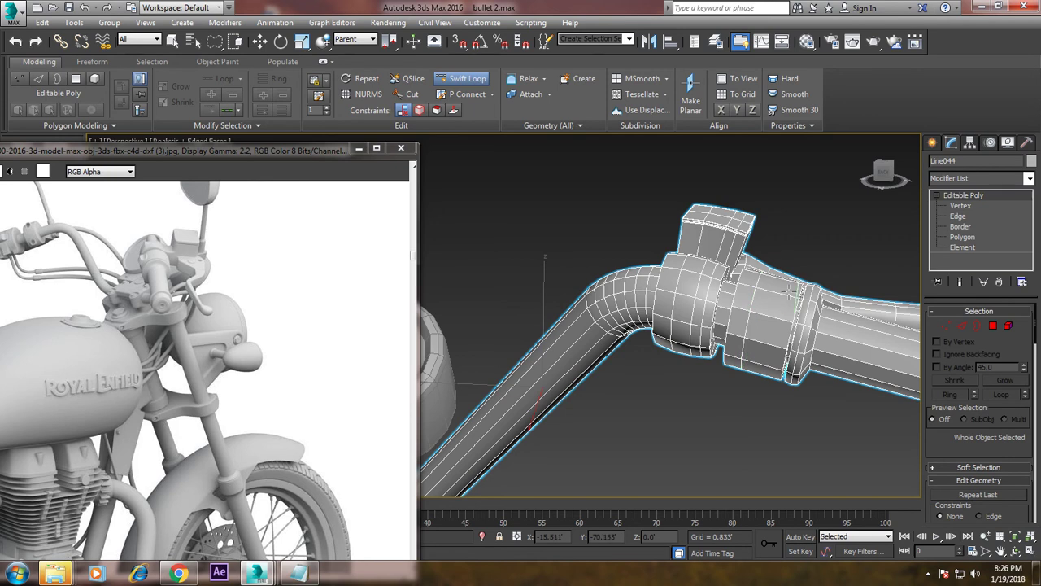
scroll(909, 326, "up", 2)
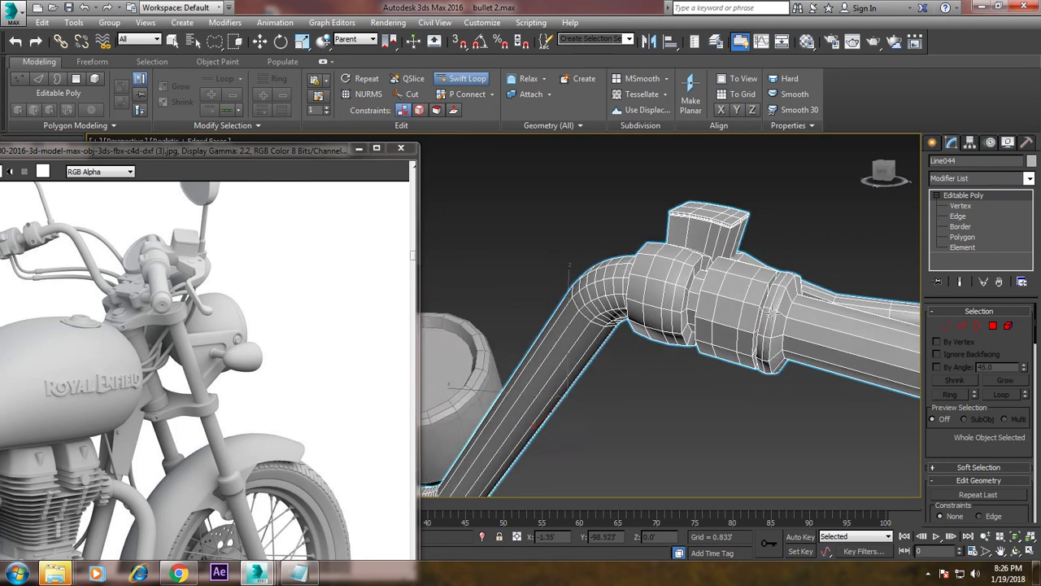
right_click(908, 325)
- Bevel a square face on the switch housing with reduced height and outline
left_click(992, 325)
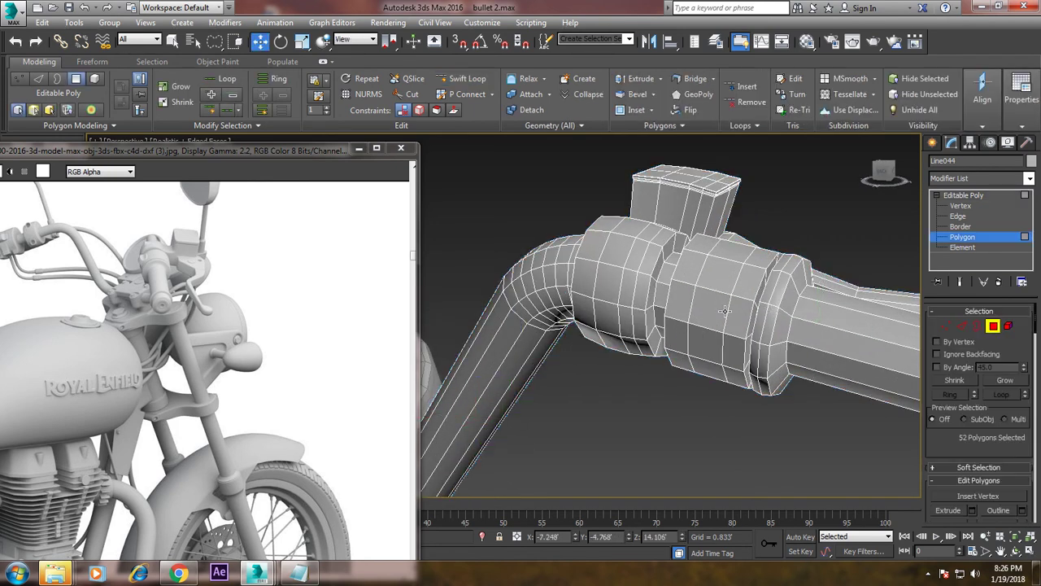
left_click(723, 312)
scroll(965, 416, "down", 1)
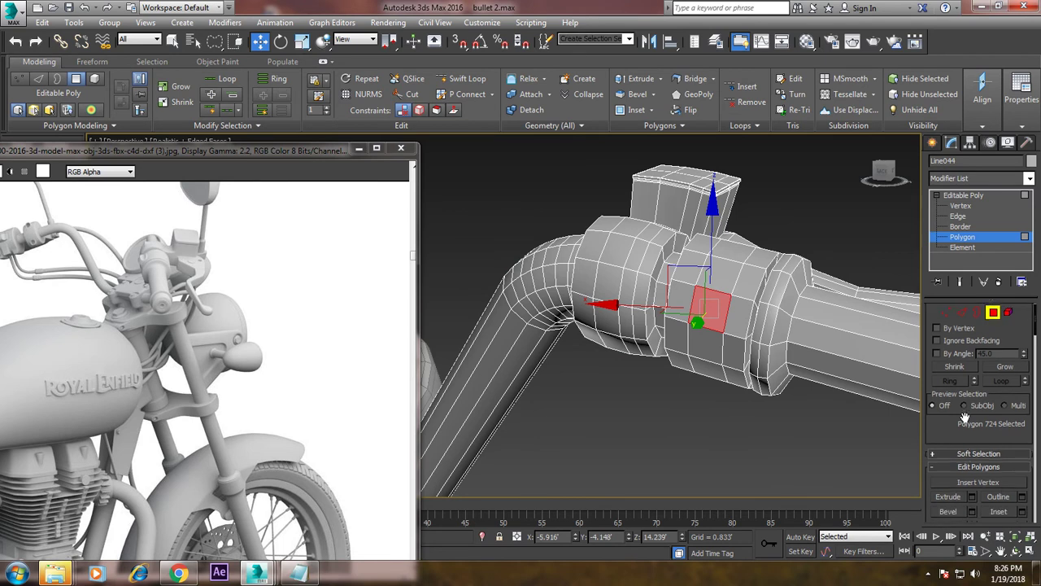
left_click(973, 512)
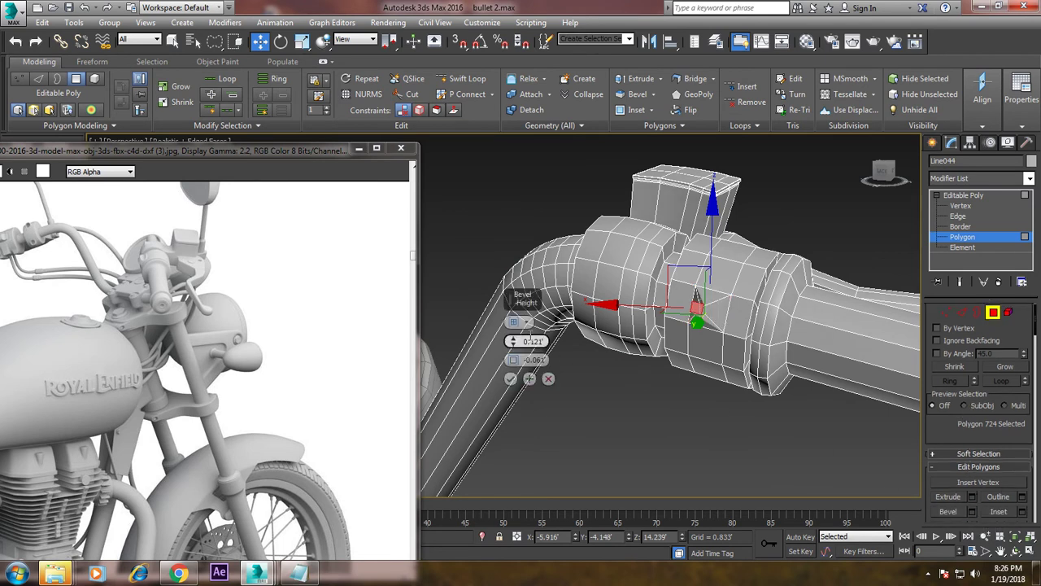
left_click_drag(512, 341, 527, 353)
left_click(510, 378)
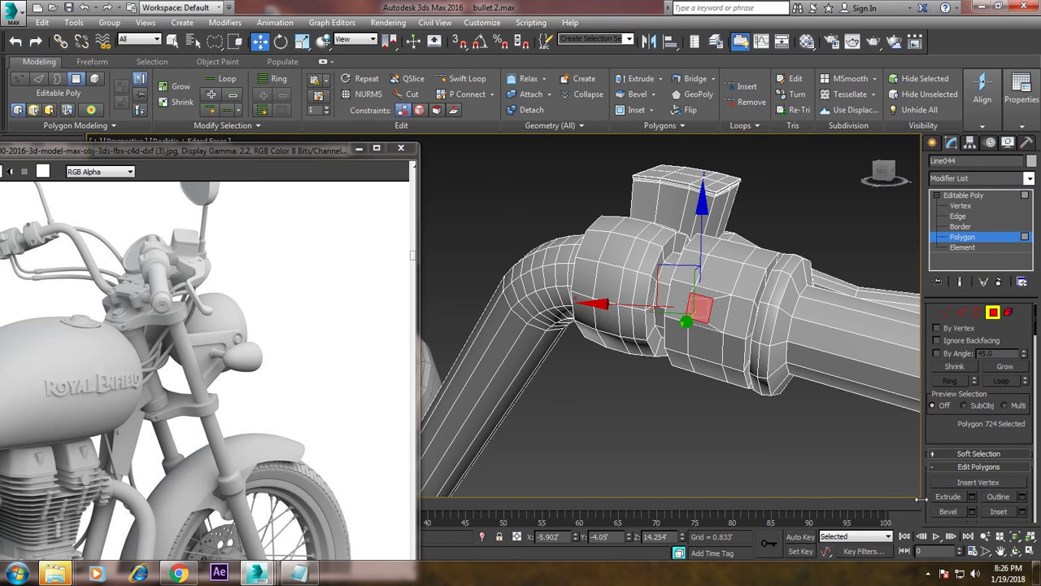
- Extrude the bevelled face outward by about 0.11 into a short boss
left_click(973, 498)
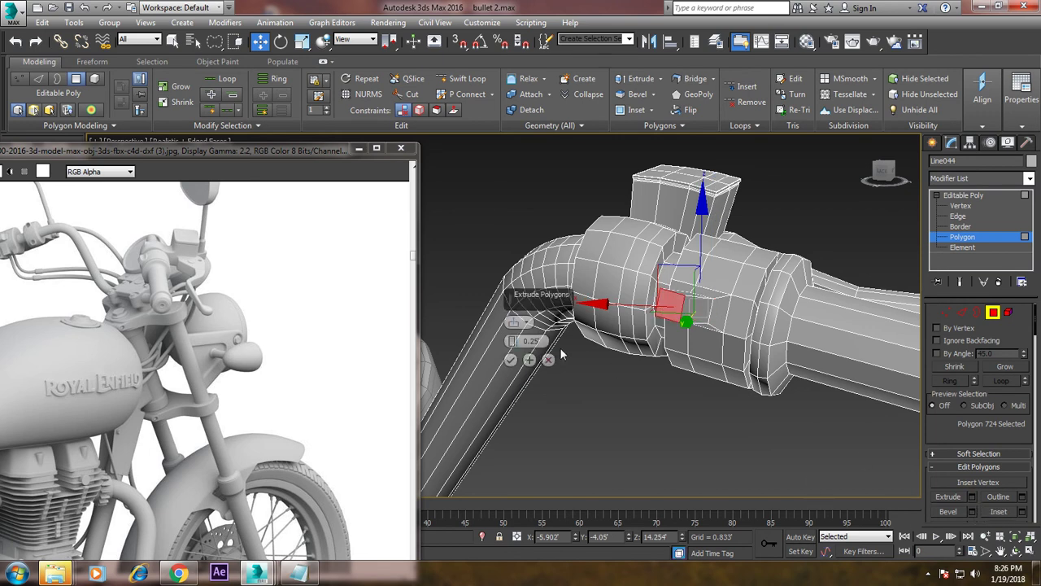
left_click_drag(513, 340, 523, 352)
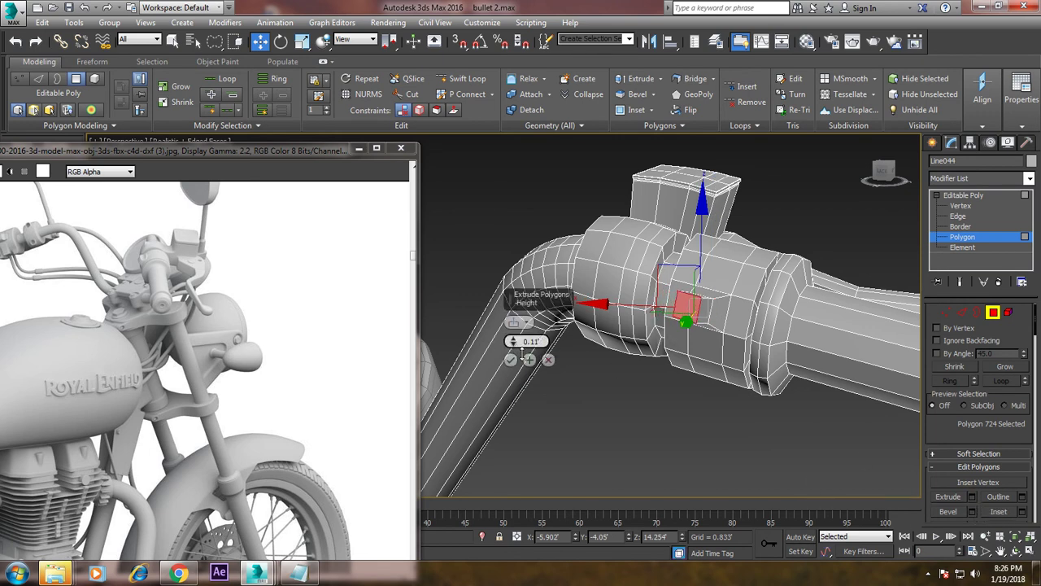
left_click(511, 358)
mouse_move(817, 220)
middle_mouse_down("alt")
mouse_move(758, 322)
mouse_move(541, 417)
middle_mouse_up("alt")
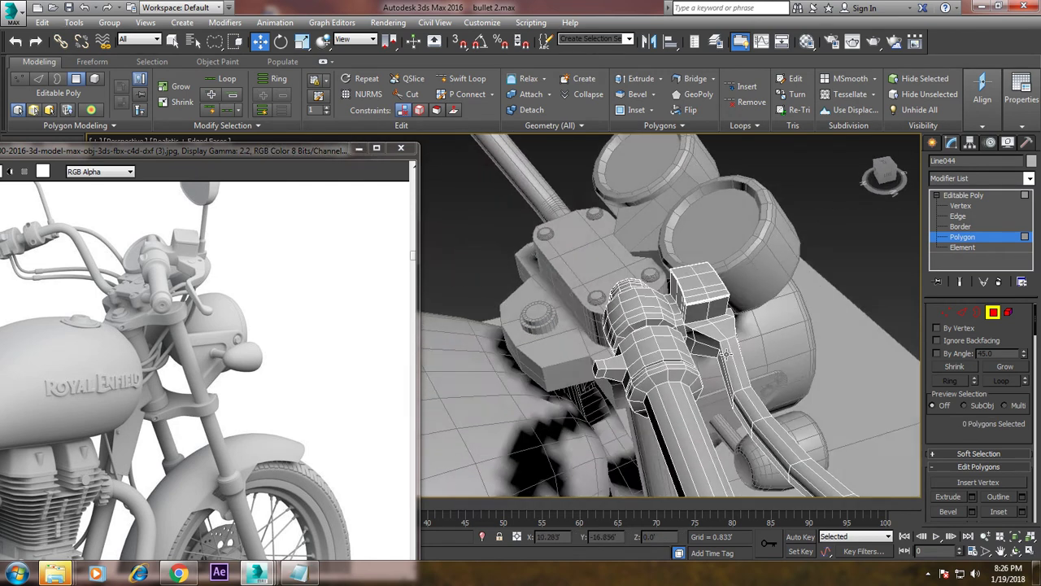
key("1")
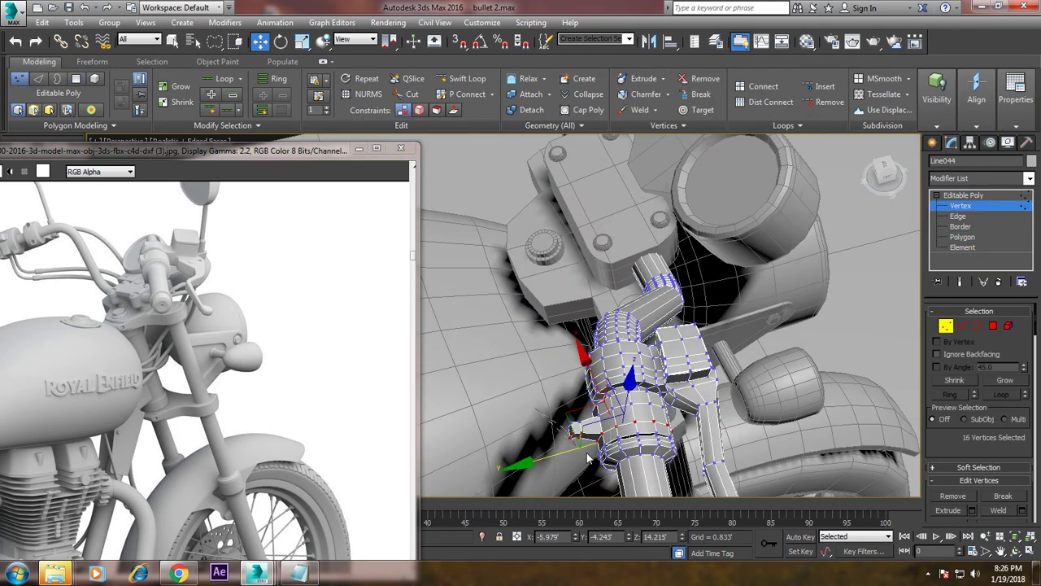
left_click(574, 429)
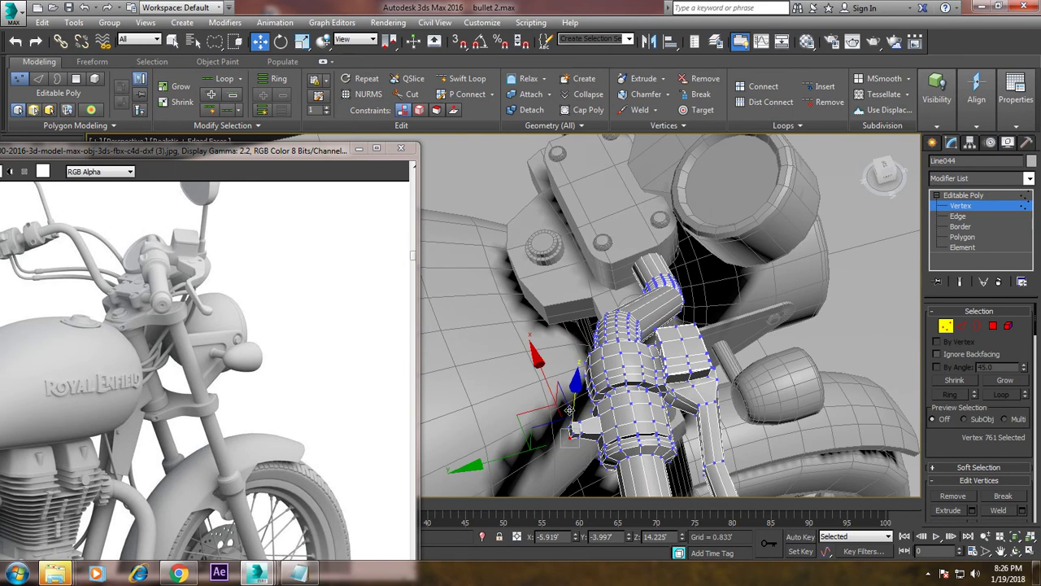
left_click(527, 401)
left_click_drag(594, 443, 565, 416)
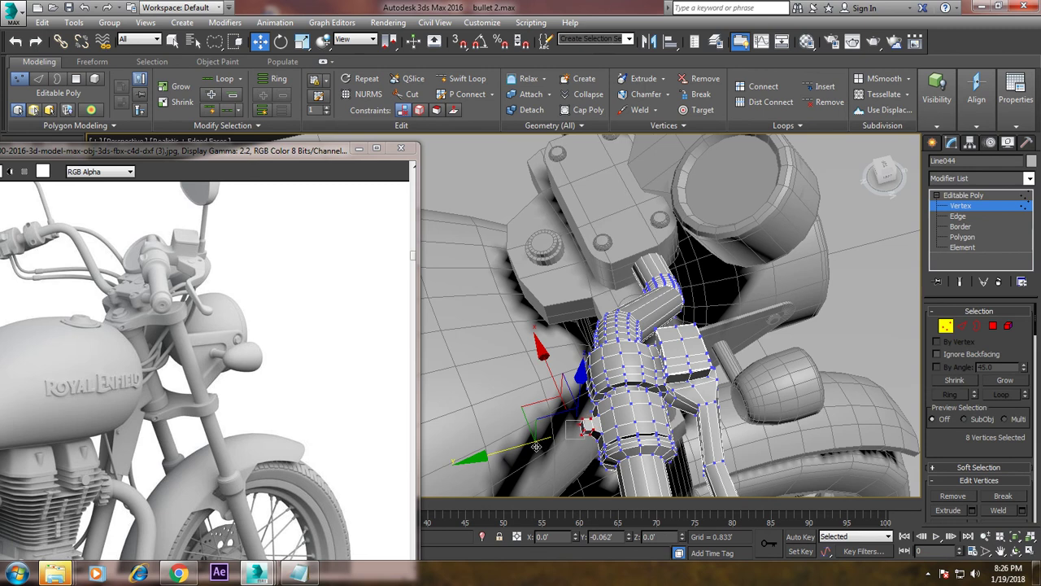
mouse_move(530, 444)
middle_mouse_down("alt")
mouse_move(674, 378)
mouse_move(785, 439)
mouse_move(672, 456)
mouse_move(796, 372)
mouse_move(788, 375)
mouse_move(764, 346)
mouse_move(695, 305)
mouse_move(641, 324)
mouse_move(680, 323)
mouse_move(650, 315)
mouse_move(707, 275)
mouse_move(788, 323)
mouse_move(694, 310)
mouse_move(666, 336)
mouse_move(609, 321)
mouse_move(631, 358)
mouse_move(609, 394)
middle_mouse_up("alt")
scroll(661, 316, "up", 3)
left_click(992, 325)
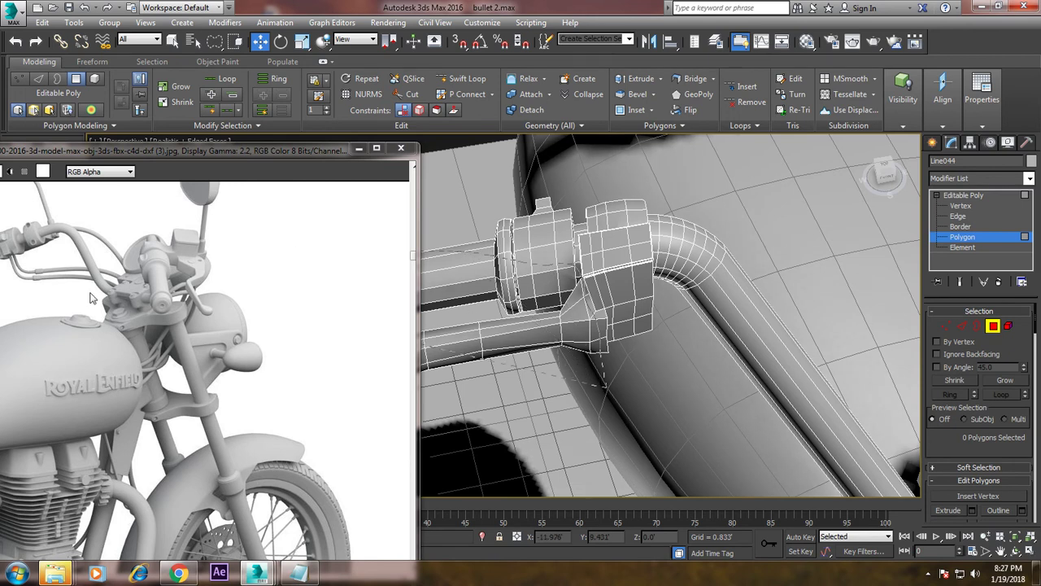
- Select the lever element alone, dropping the grip from the selection
double_click(518, 233)
mouse_move(518, 232)
middle_mouse_down("alt")
mouse_move(784, 283)
mouse_move(674, 351)
middle_mouse_up("alt")
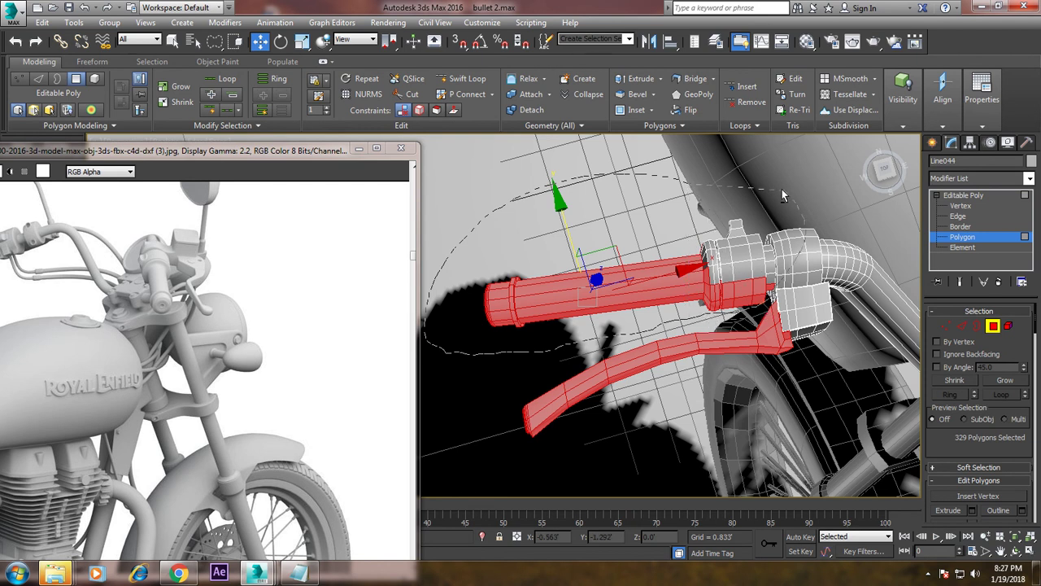
left_click_drag(781, 195, 782, 197, "alt")
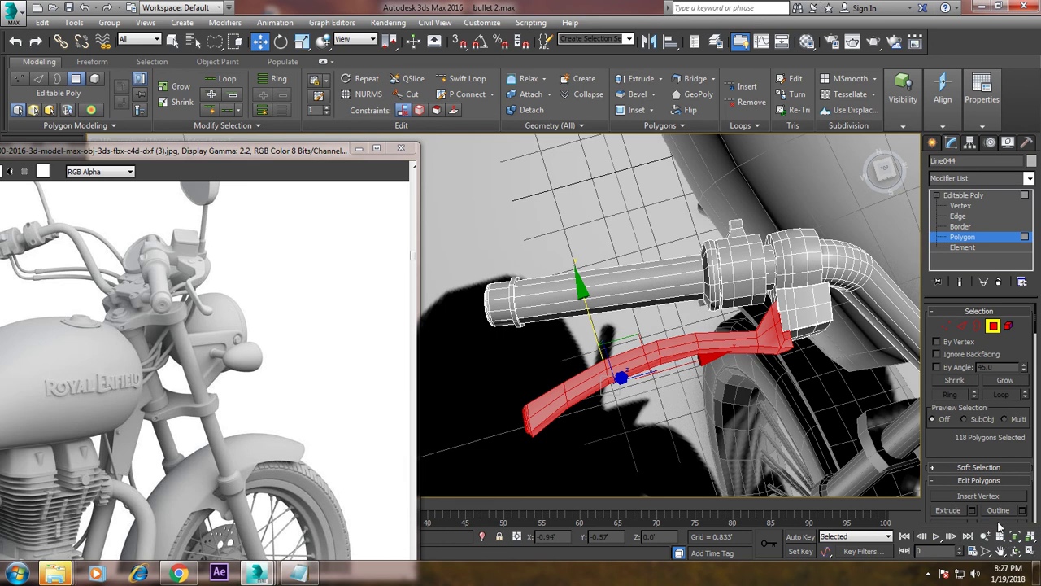
left_click(927, 574)
left_click(949, 508)
- Clone the lever polygons via the Clone Part of Mesh dialog and show the pivot settings
left_click_drag(669, 369, 533, 380, "shift")
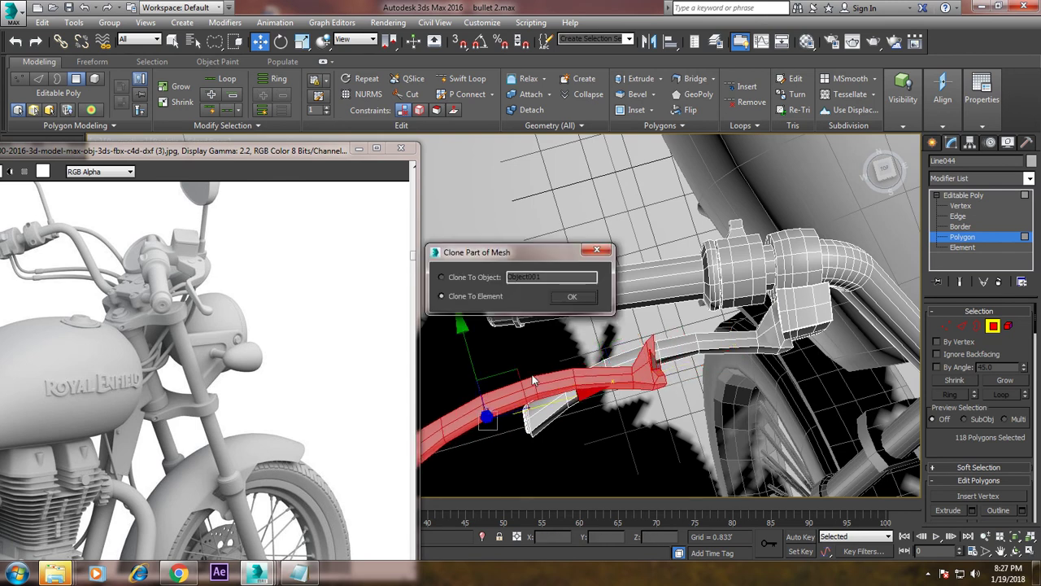
left_click(580, 297)
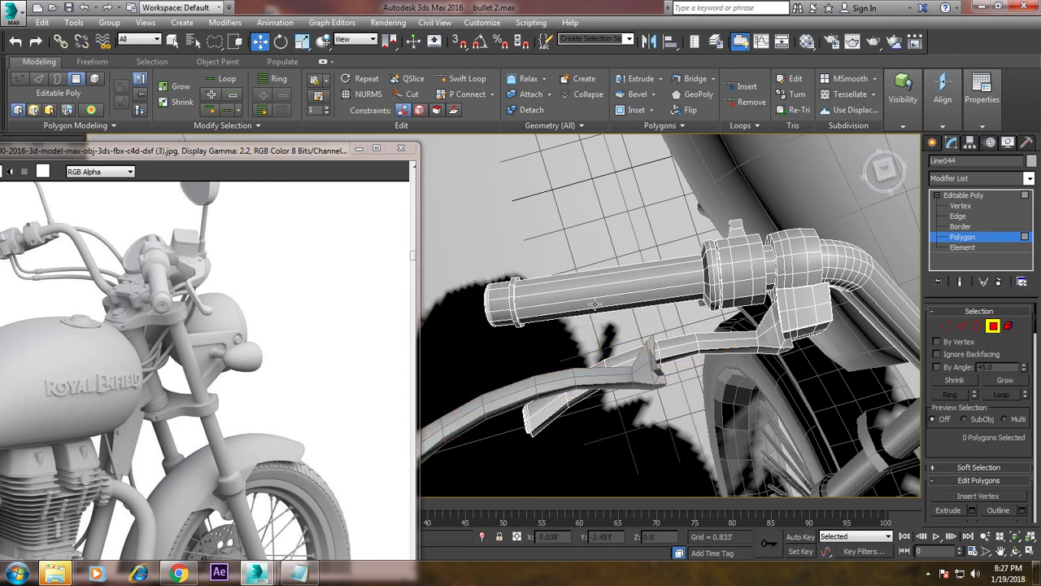
left_click(968, 143)
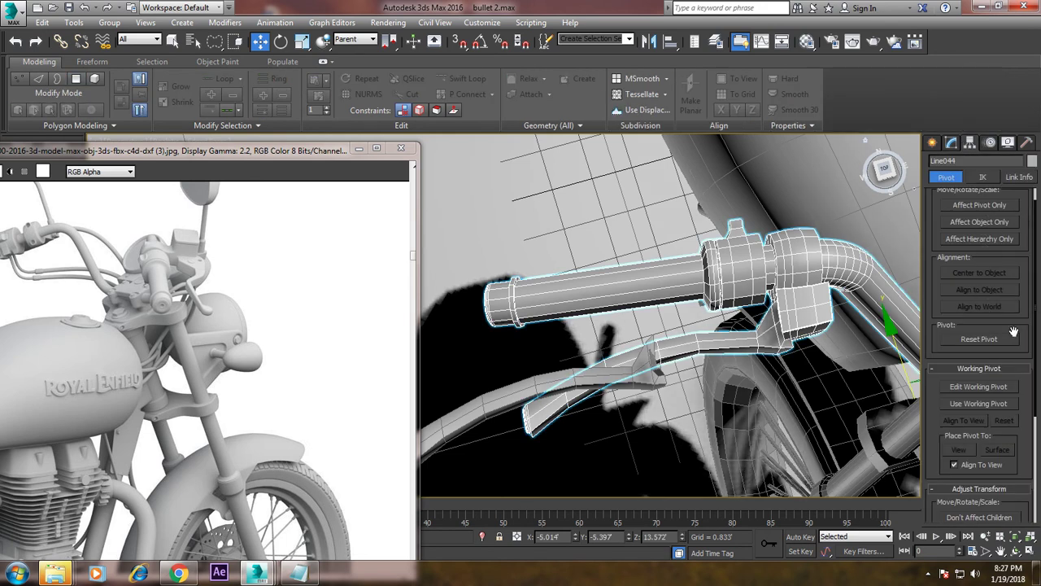
- Select Object001 and, with Affect Pivot Only, move its pivot from the bike's centre to beside the lever
left_click(998, 206)
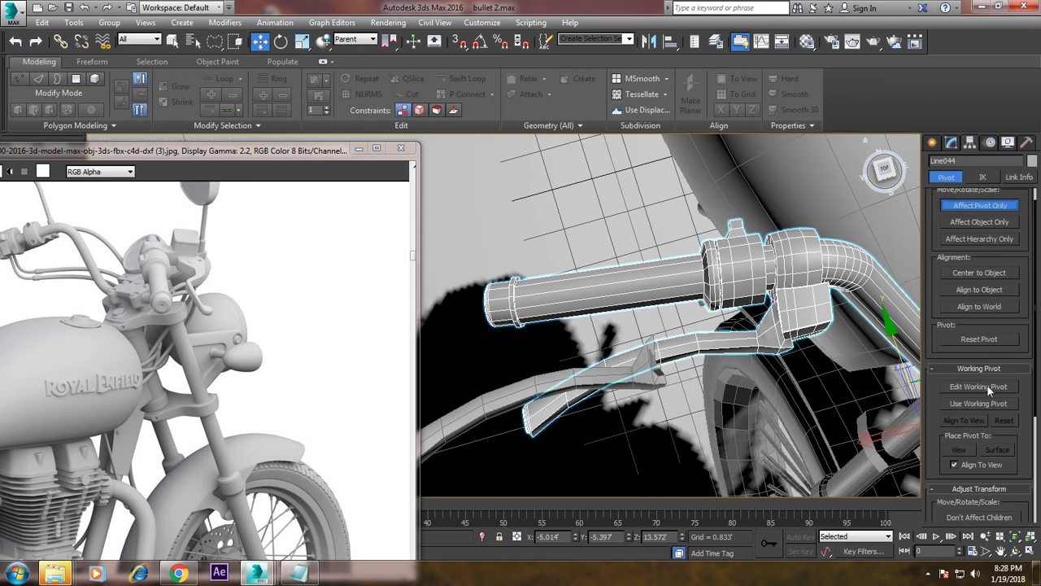
scroll(1017, 358, "down", 1)
scroll(1017, 350, "down", 2)
scroll(1015, 338, "up", 3)
scroll(1013, 325, "up", 1)
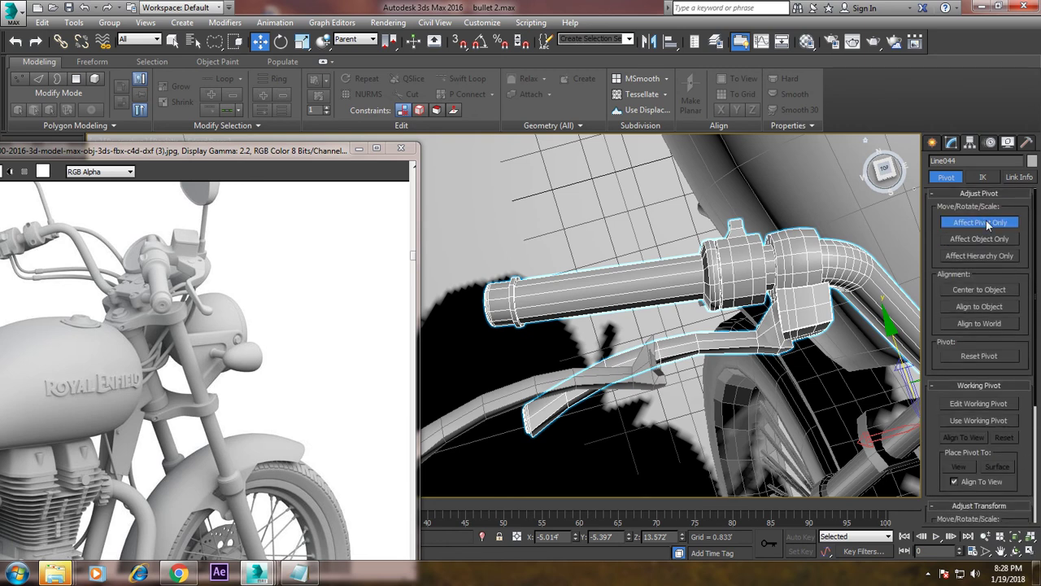
left_click(952, 143)
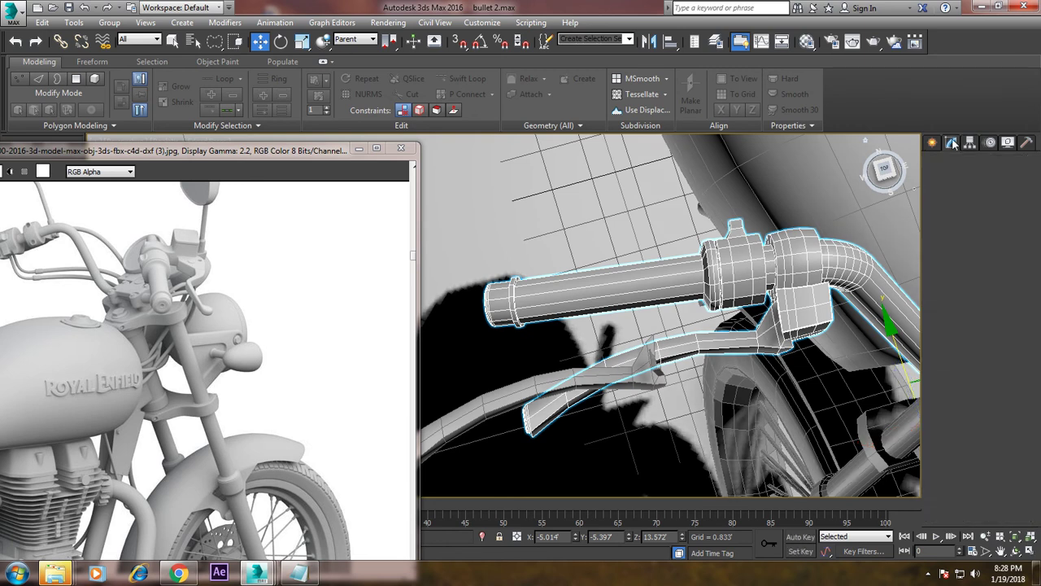
middle_click_drag(667, 374, 663, 398, "alt")
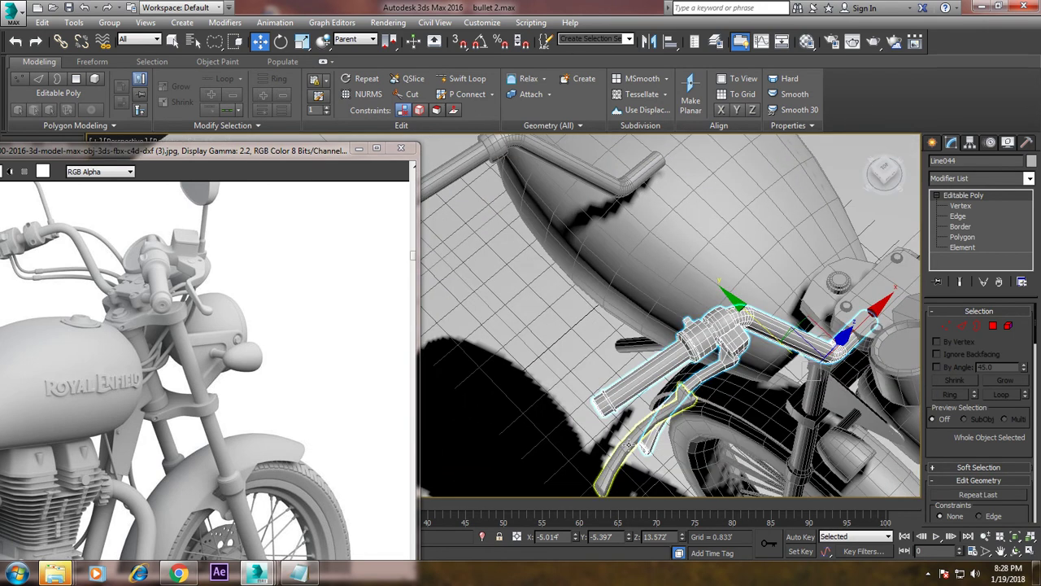
left_click(628, 444)
middle_click_drag(673, 436, 663, 412, "alt")
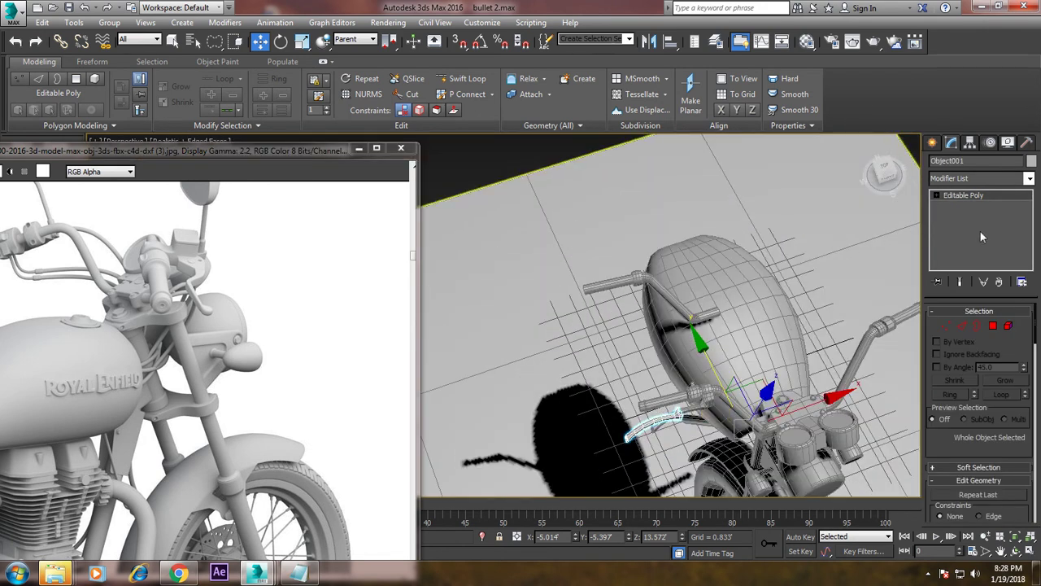
left_click(972, 143)
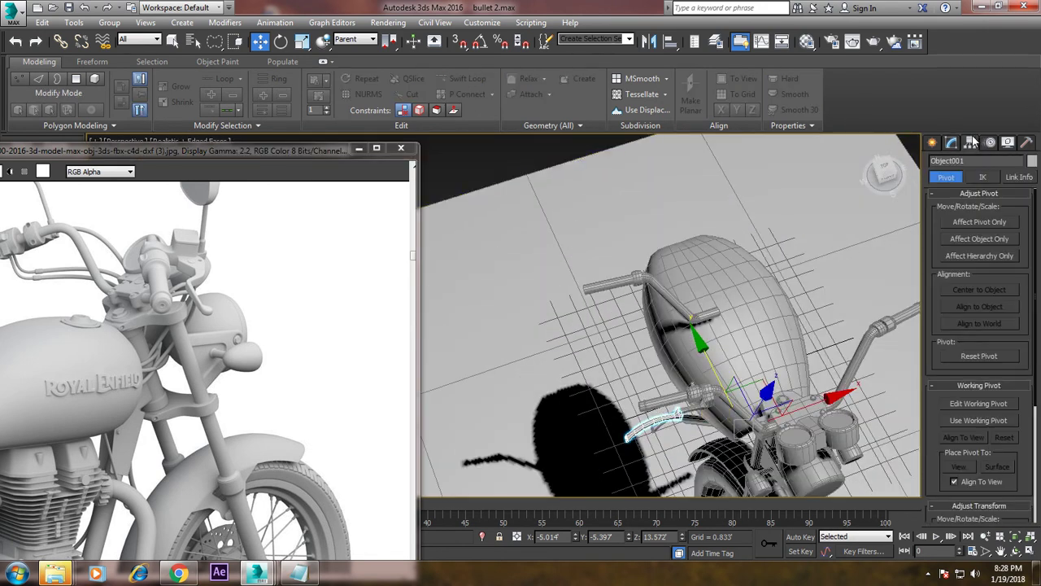
left_click(998, 220)
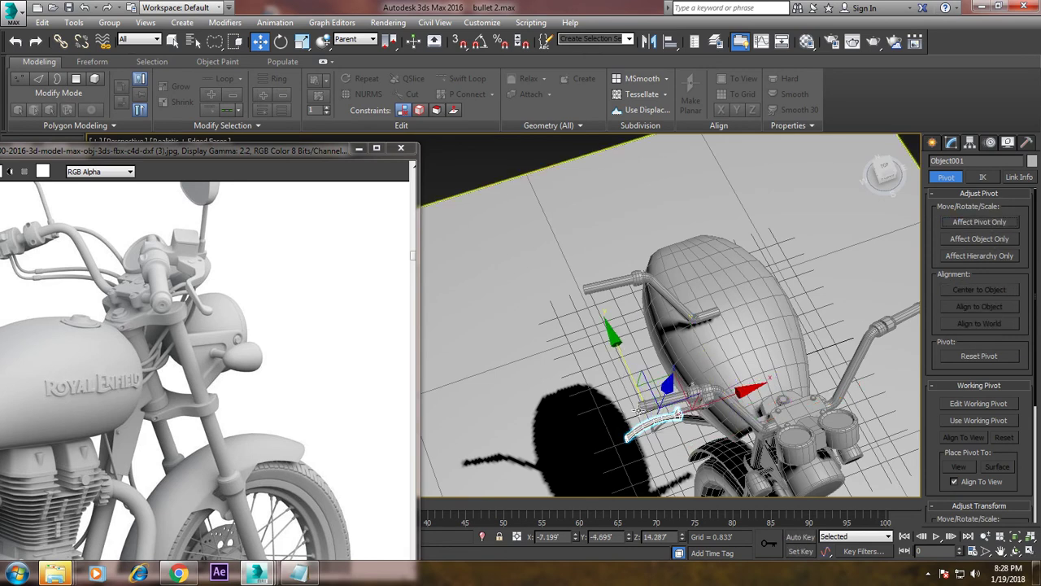
middle_click_drag(639, 411, 588, 404, "alt")
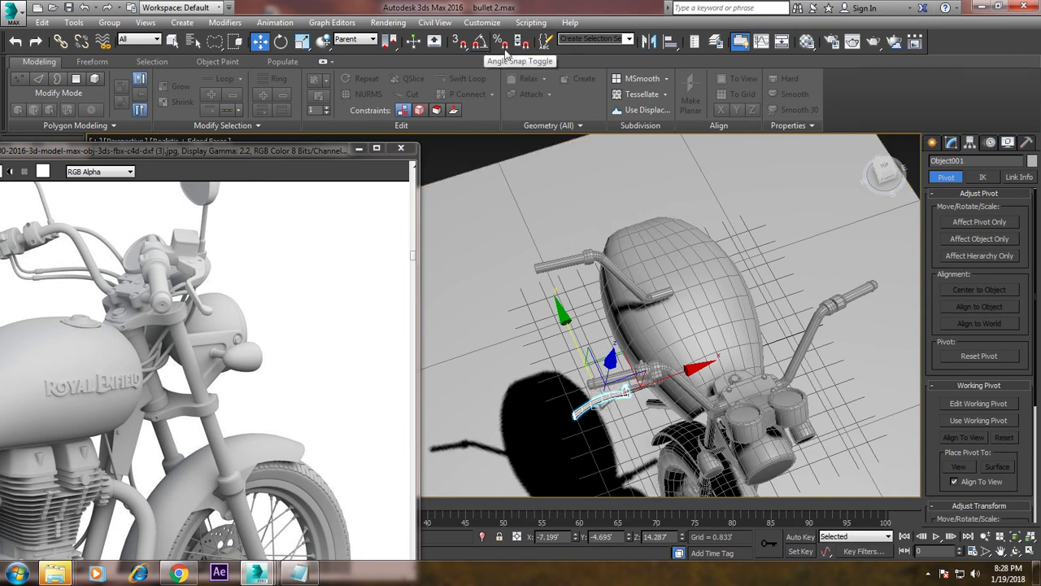
- Mirror the lever across the YZ axis and move it to the other handlebar
left_click(654, 46)
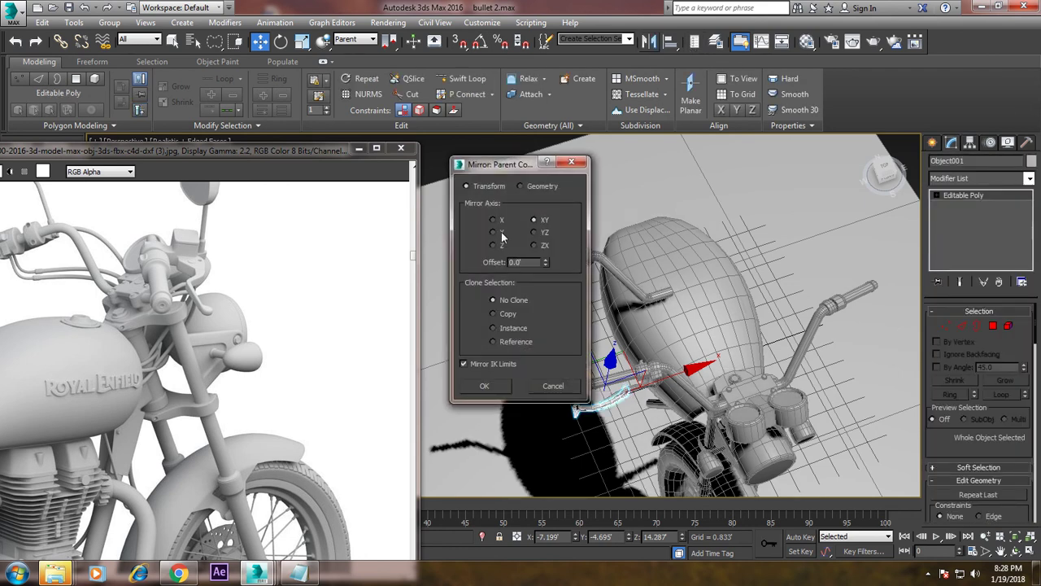
left_click(541, 232)
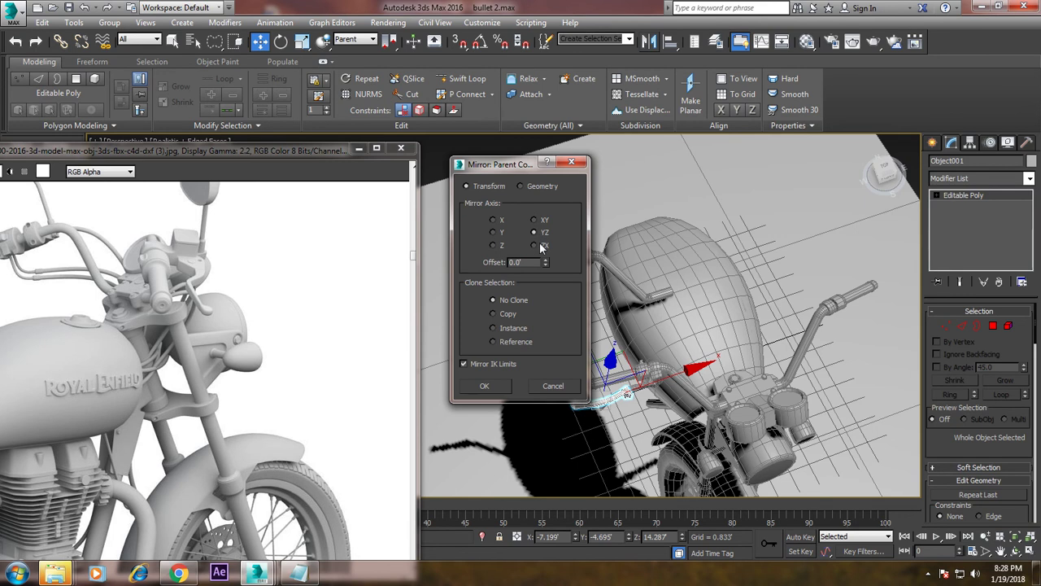
left_click(479, 386)
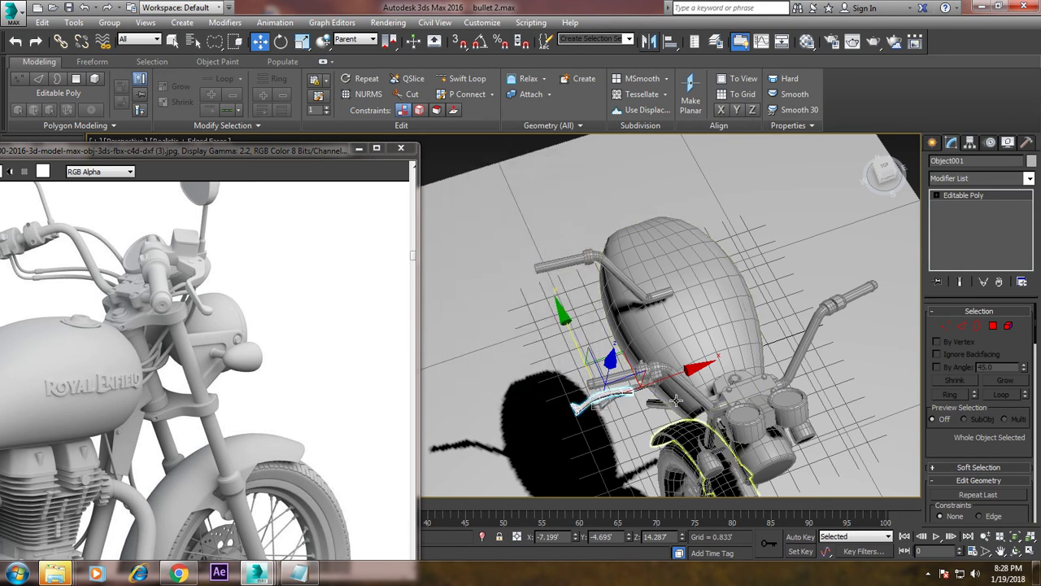
left_click_drag(675, 400, 972, 333)
key("z")
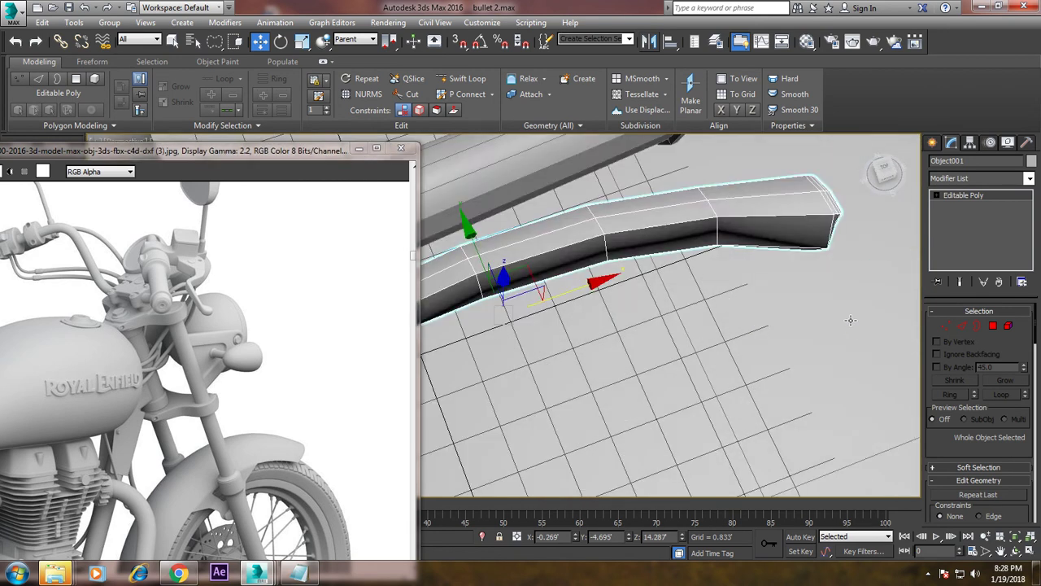
mouse_move(685, 328)
middle_mouse_down("alt")
mouse_move(662, 301)
mouse_move(641, 331)
mouse_move(558, 298)
mouse_move(743, 256)
mouse_move(650, 354)
mouse_move(674, 335)
middle_mouse_up("alt")
- Select the vertices and polygons at the lever's bracket tab end
key("1")
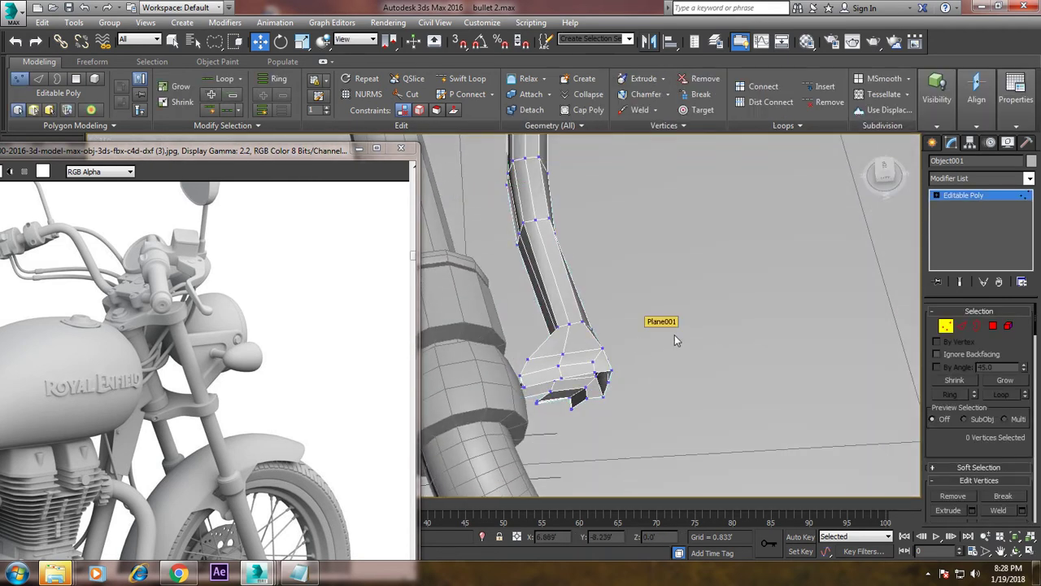
left_click_drag(479, 410, 477, 411)
left_click_drag(217, 47, 214, 41)
mouse_move(626, 316)
middle_mouse_down("alt")
mouse_move(491, 233)
mouse_move(496, 226)
mouse_move(566, 294)
mouse_move(560, 303)
middle_mouse_up("alt")
left_click(993, 325)
left_click(460, 309)
mouse_move(461, 309)
middle_mouse_down("alt")
mouse_move(603, 310)
mouse_move(674, 366)
mouse_move(744, 338)
mouse_move(725, 404)
middle_mouse_up("alt")
left_click(605, 310)
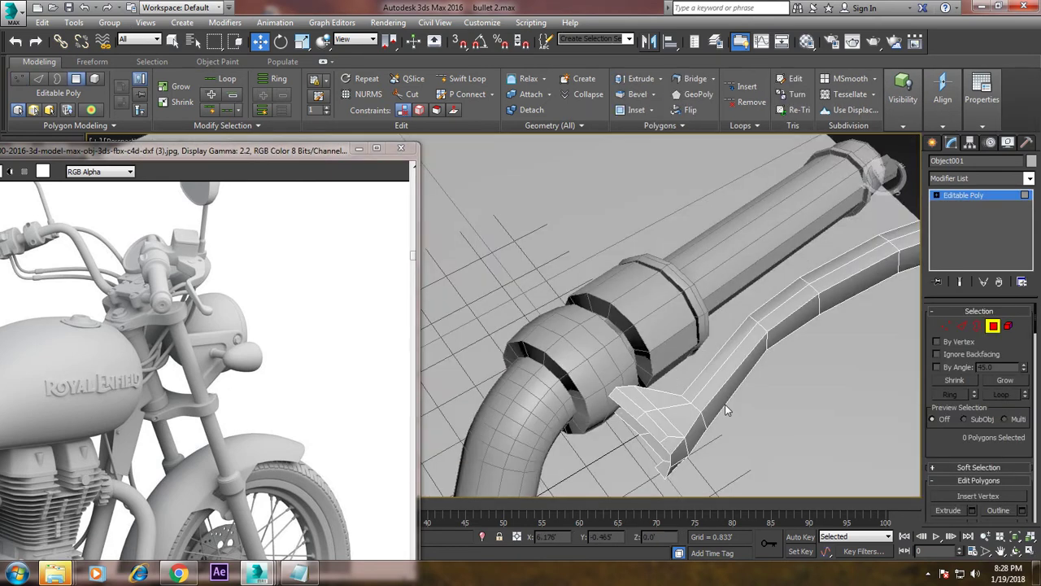
- Move the tab's end face so the lever's flared tip sits against the handlebar clamp
scroll(721, 359, "up", 2)
scroll(721, 360, "up", 2)
middle_click_drag(722, 359, 685, 313)
scroll(685, 313, "down", 3)
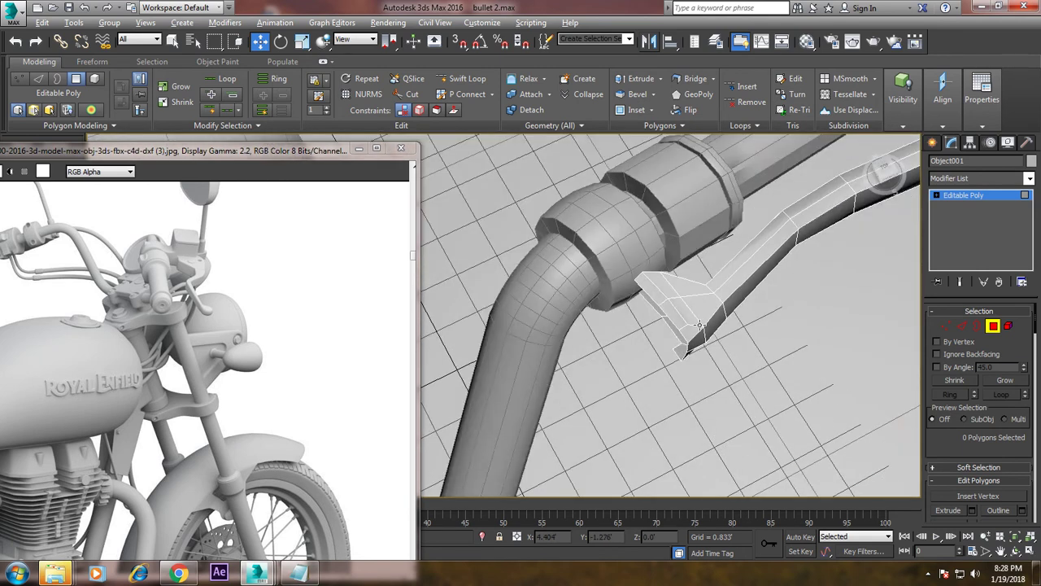
scroll(686, 342, "down", 2)
mouse_move(685, 359)
middle_mouse_down("alt")
mouse_move(781, 317)
mouse_move(683, 284)
mouse_move(733, 306)
middle_mouse_up("alt")
scroll(787, 306, "up", 3)
scroll(776, 336, "up", 2)
scroll(676, 281, "down", 3)
scroll(678, 246, "up", 2)
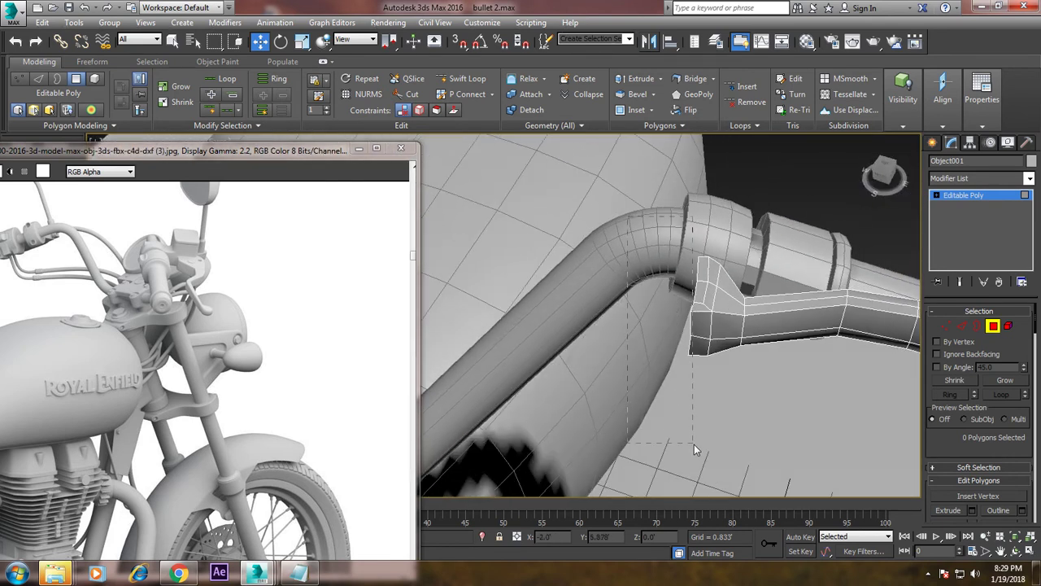
left_click_drag(696, 444, 702, 444)
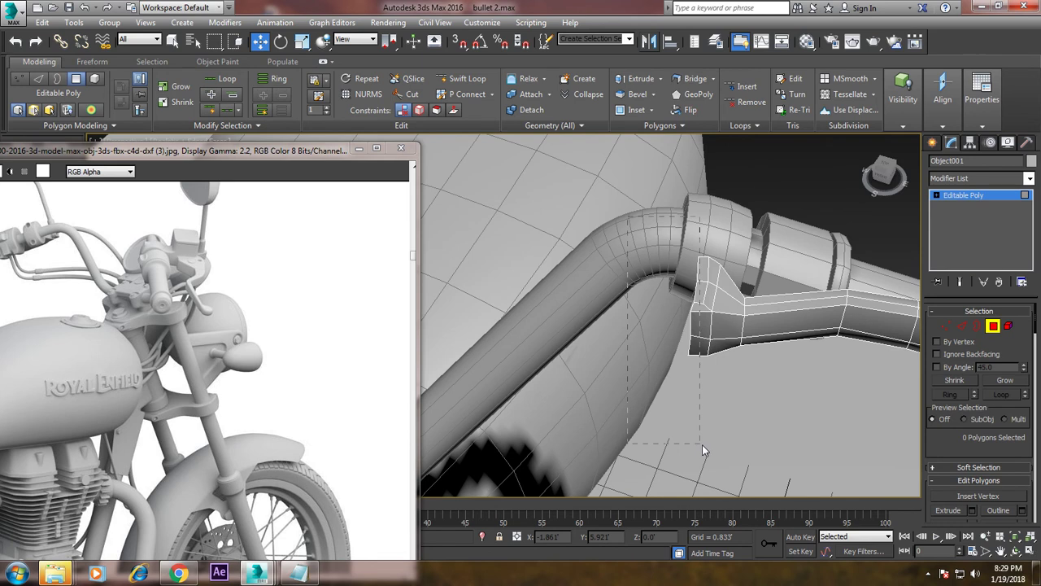
left_click_drag(698, 297, 706, 296)
left_click(705, 297)
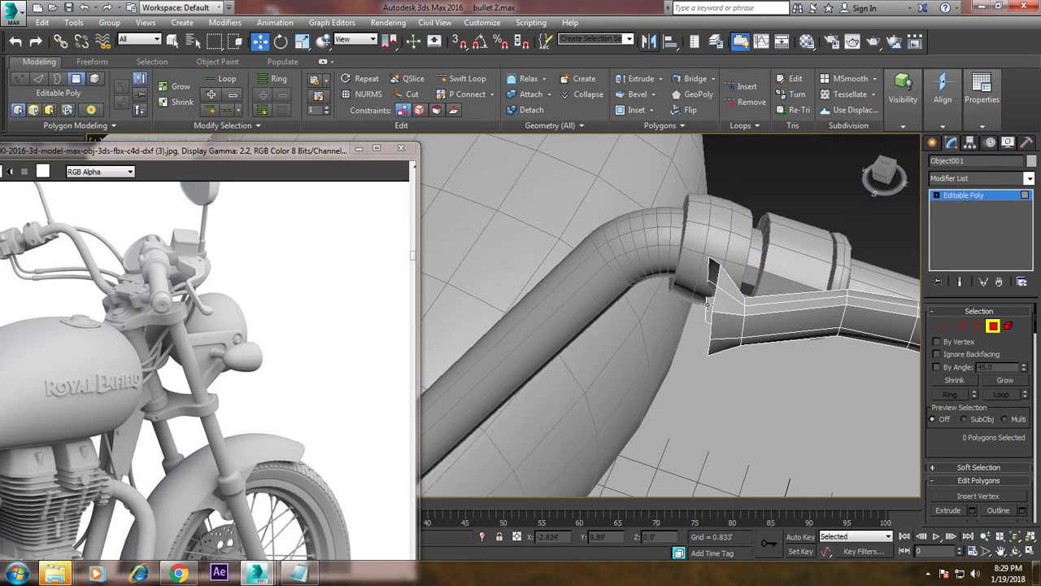
left_click(709, 285)
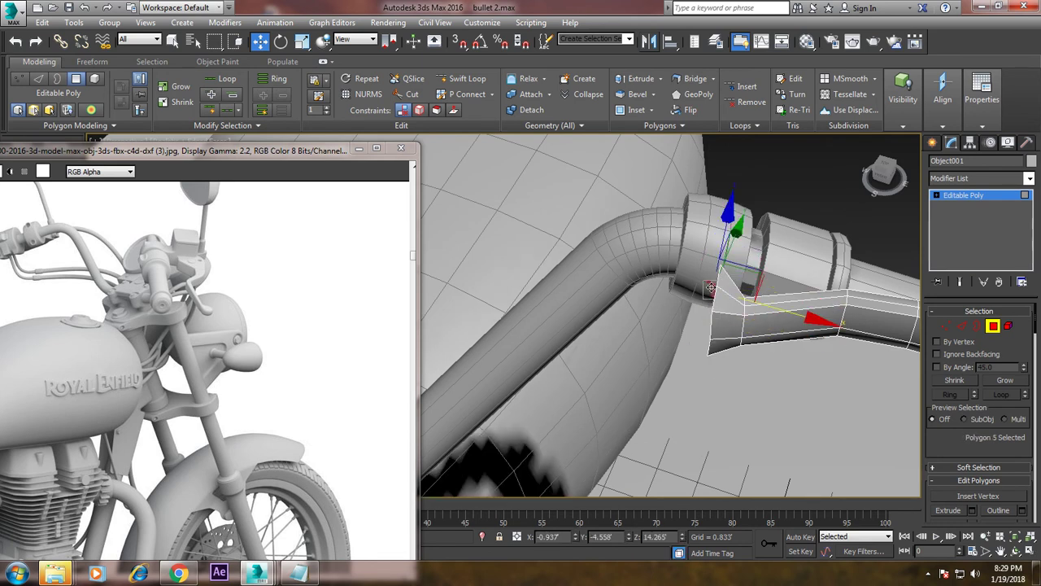
key("ctrl+d")
mouse_move(710, 286)
middle_mouse_down("alt")
mouse_move(787, 287)
mouse_move(813, 330)
mouse_move(813, 263)
middle_mouse_up("alt")
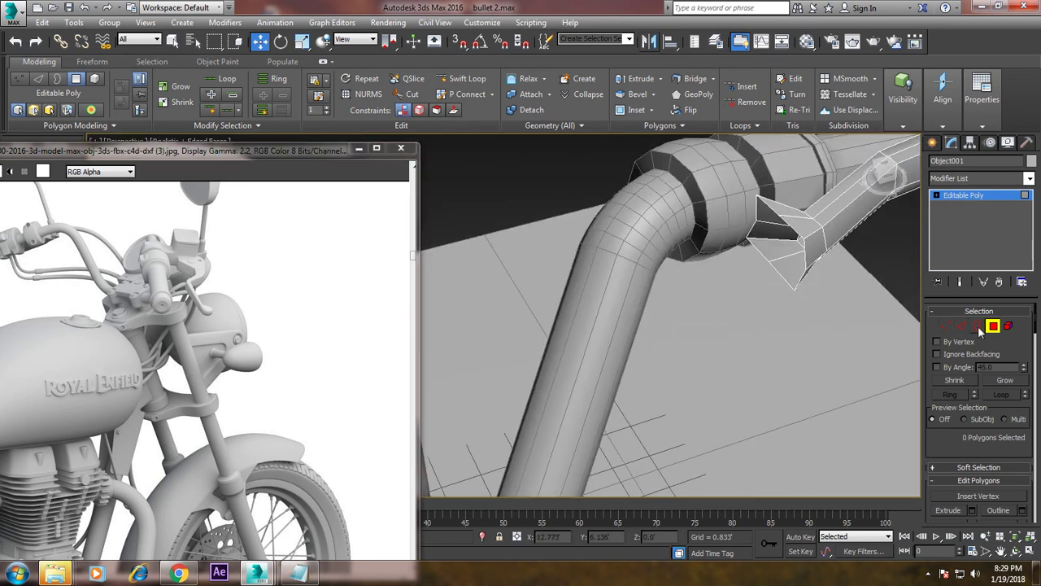
- Cap the open border at the lever's end
left_click(979, 326)
left_click(795, 228)
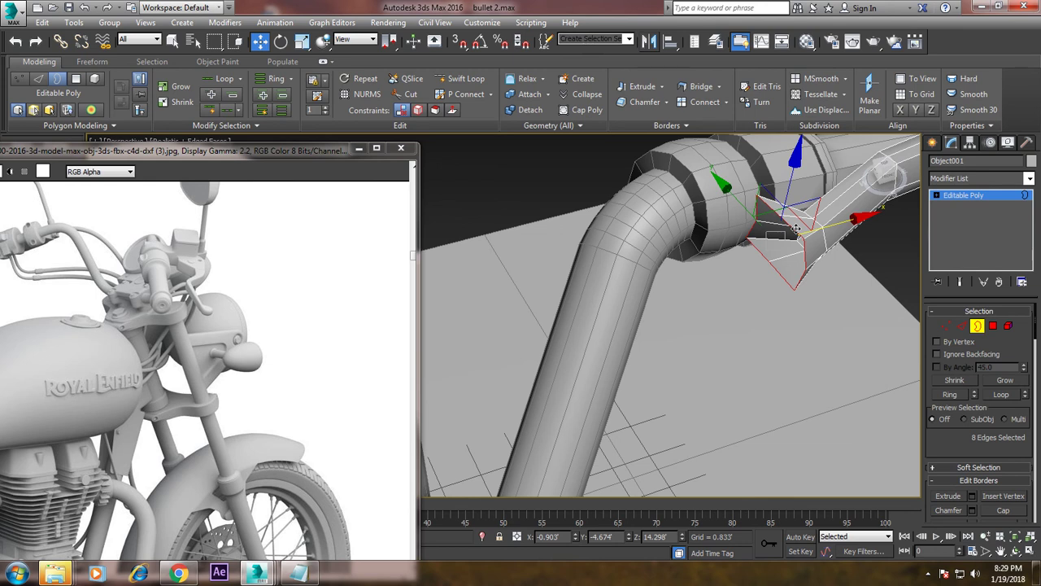
right_click(796, 228)
left_click(768, 267)
mouse_move(790, 260)
middle_mouse_down("alt")
mouse_move(774, 311)
mouse_move(788, 346)
mouse_move(818, 259)
mouse_move(731, 275)
mouse_move(869, 234)
middle_mouse_up("alt")
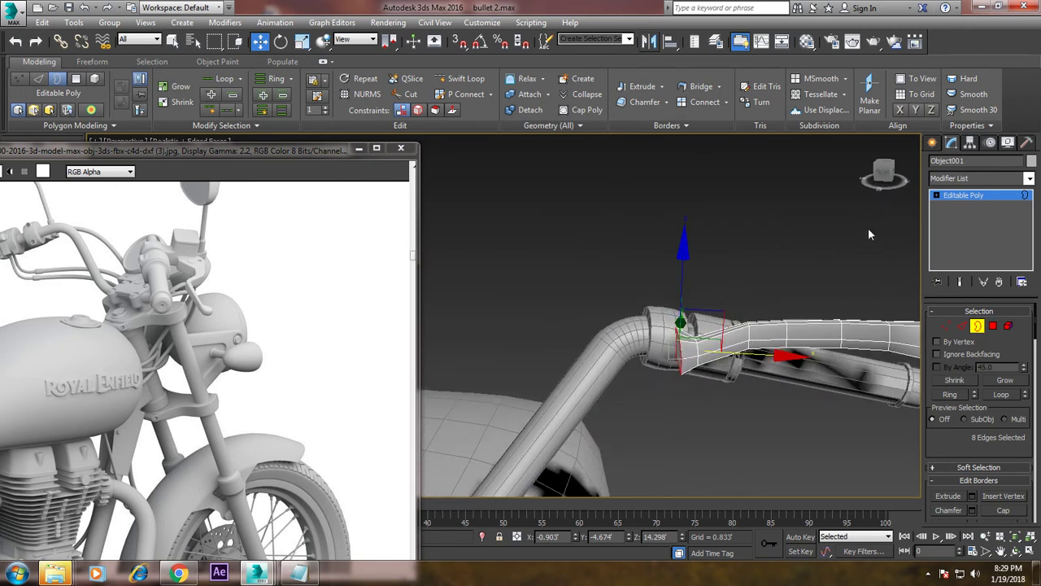
- Rotate and tilt the whole lever so it runs along the left grip
left_click(989, 196)
mouse_move(814, 269)
middle_mouse_down("alt")
mouse_move(772, 244)
mouse_move(756, 270)
middle_mouse_up("alt")
key("e")
mouse_move(721, 272)
left_mouse_down()
mouse_move(782, 293)
mouse_move(783, 258)
left_mouse_up()
mouse_move(781, 261)
middle_mouse_down("alt")
mouse_move(785, 306)
mouse_move(750, 290)
mouse_move(821, 363)
mouse_move(569, 195)
mouse_move(686, 311)
middle_mouse_up("alt")
key("w")
scroll(569, 195, "up", 3)
key("e")
left_click_drag(687, 312, 696, 306)
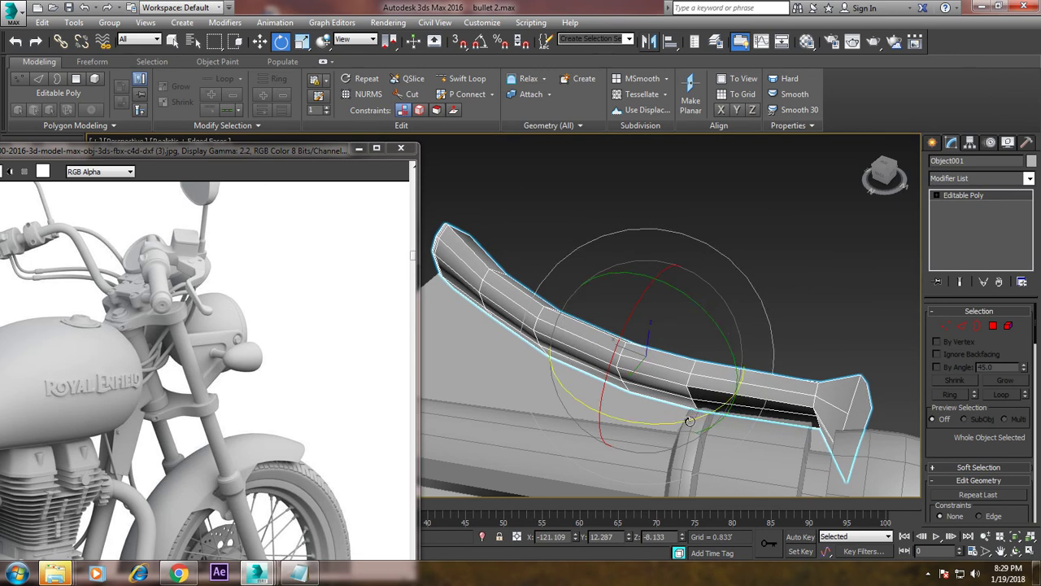
left_click_drag(689, 421, 683, 383)
mouse_move(675, 382)
middle_mouse_down("alt")
mouse_move(638, 331)
mouse_move(736, 286)
middle_mouse_up("alt")
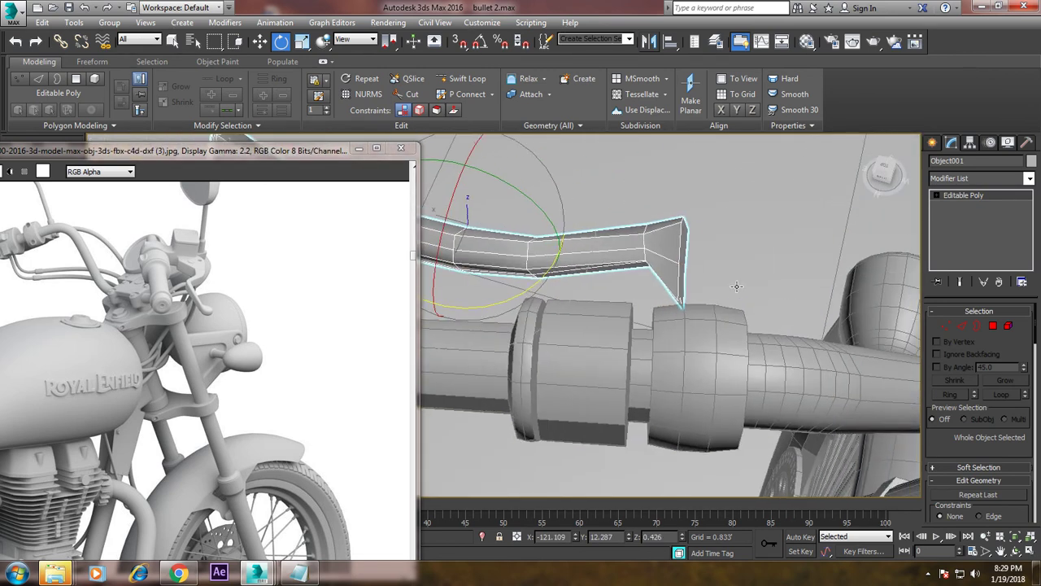
- Select the lever's end polygon and trial an extrusion, cancelling both attempts
left_click(992, 325)
middle_click_drag(732, 260, 659, 293, "alt")
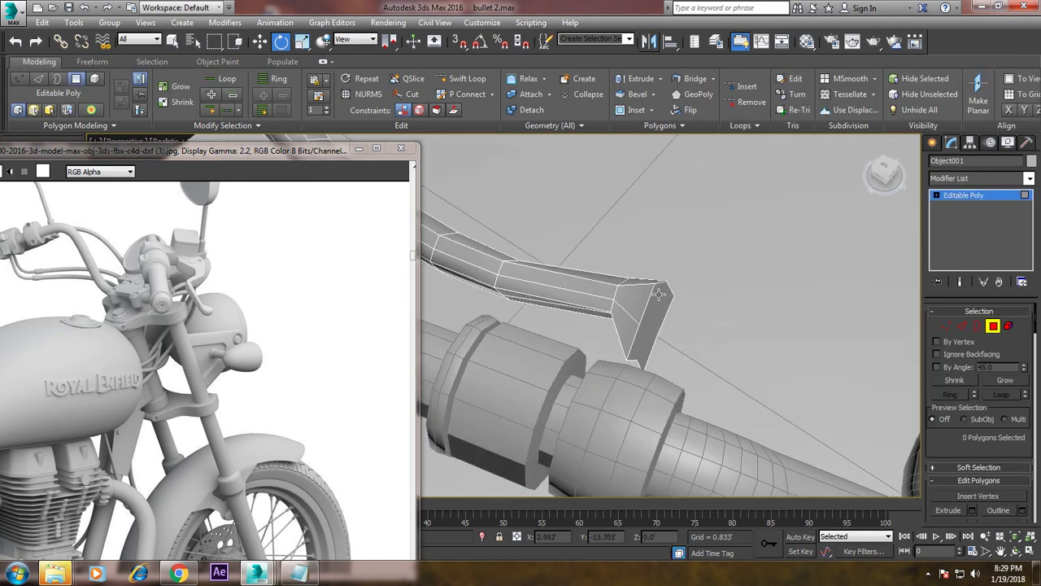
left_click(660, 302)
key("w")
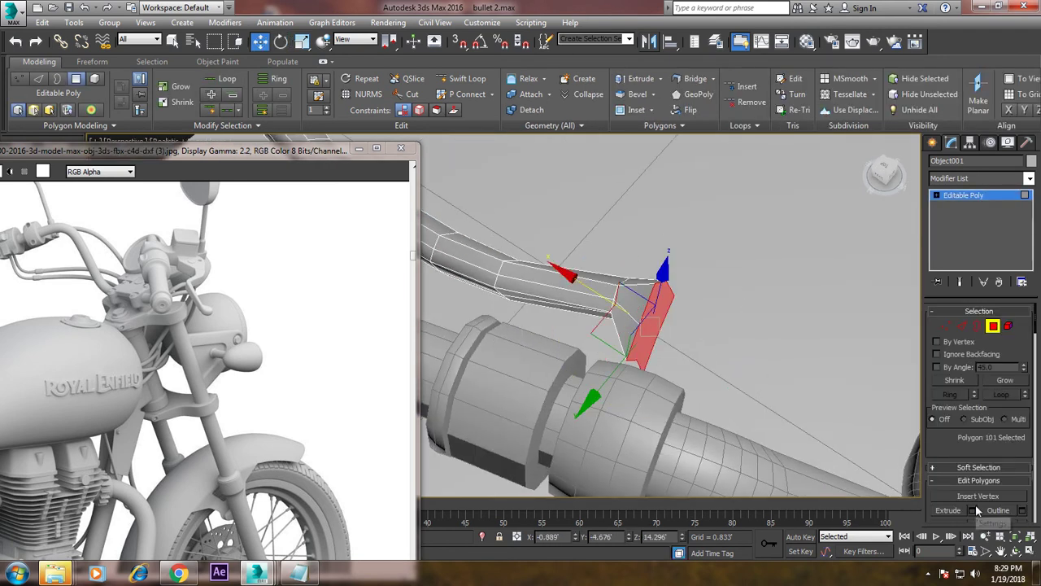
left_click(972, 510)
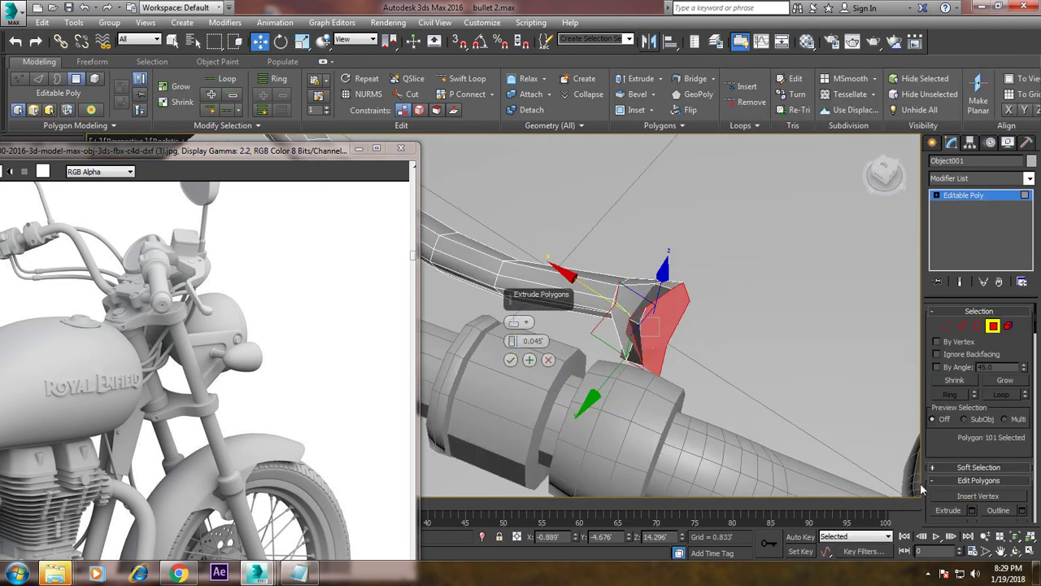
left_click(548, 360)
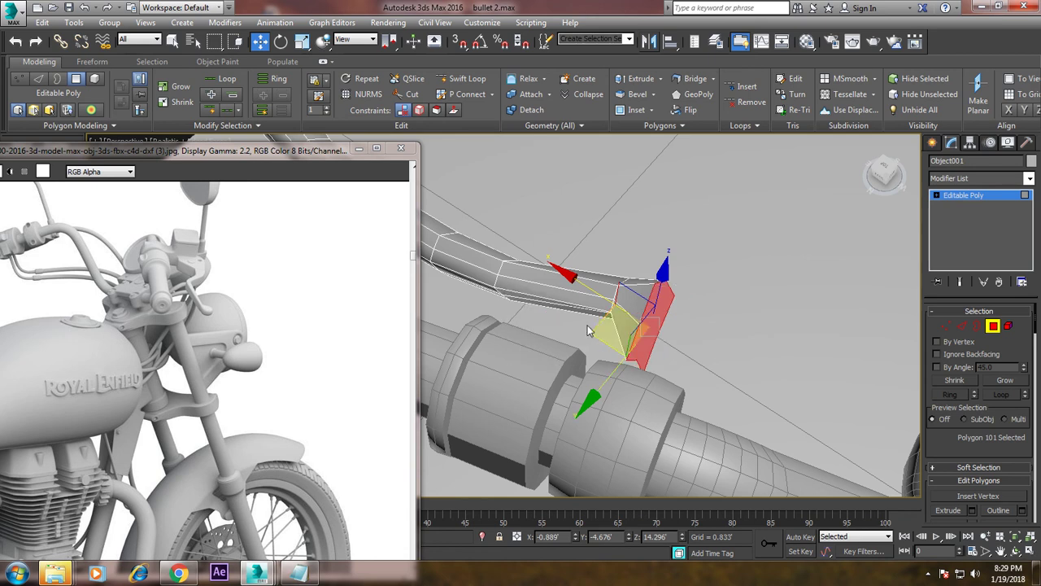
left_click(971, 511)
left_click_drag(525, 340, 555, 380)
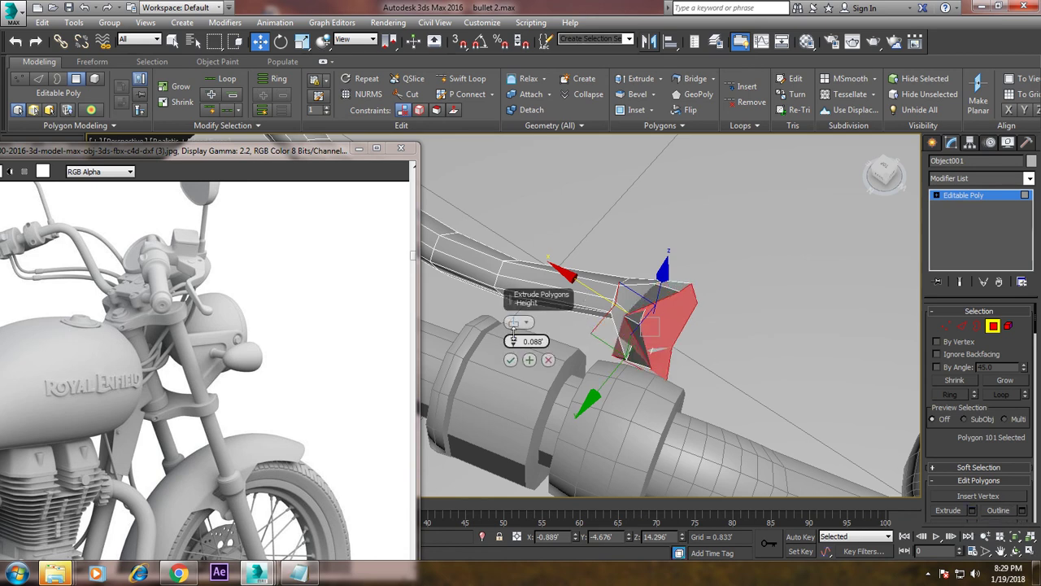
left_click(548, 359)
mouse_move(550, 359)
middle_mouse_down("alt")
mouse_move(592, 235)
mouse_move(708, 233)
mouse_move(707, 313)
middle_mouse_up("alt")
mouse_move(748, 283)
middle_mouse_down("alt")
mouse_move(721, 344)
mouse_move(787, 220)
mouse_move(737, 231)
mouse_move(757, 382)
middle_mouse_up("alt")
- Cut the end polygon in two and extrude both faces outward into a boxy bracket
right_click(757, 387)
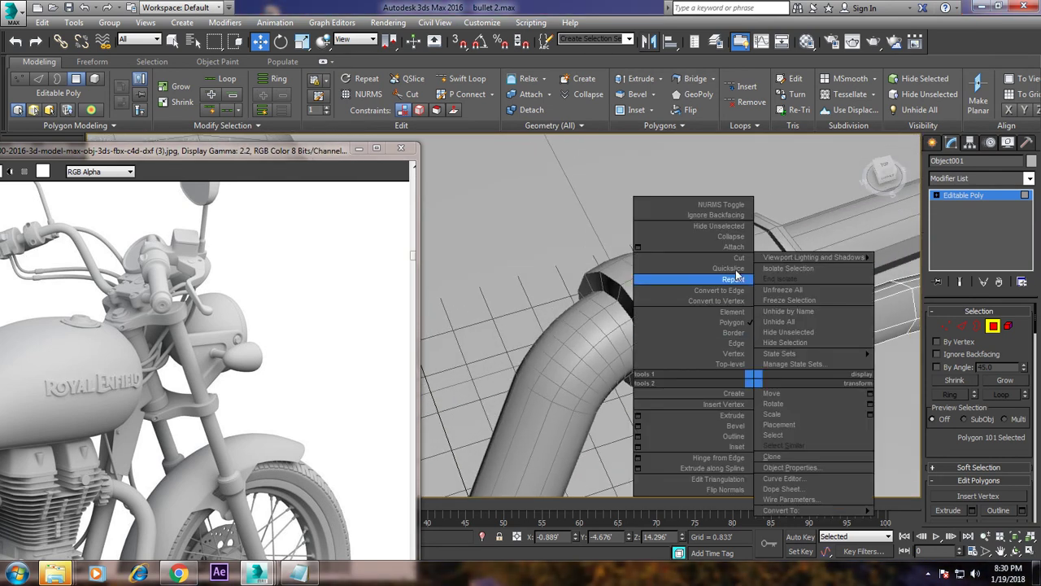
left_click(737, 258)
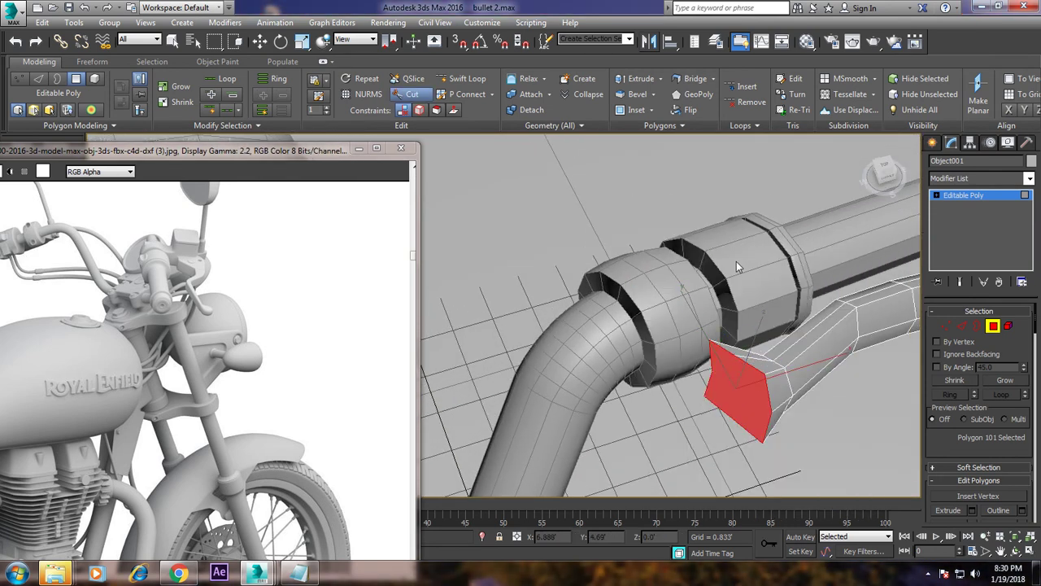
left_click(713, 370)
key("w")
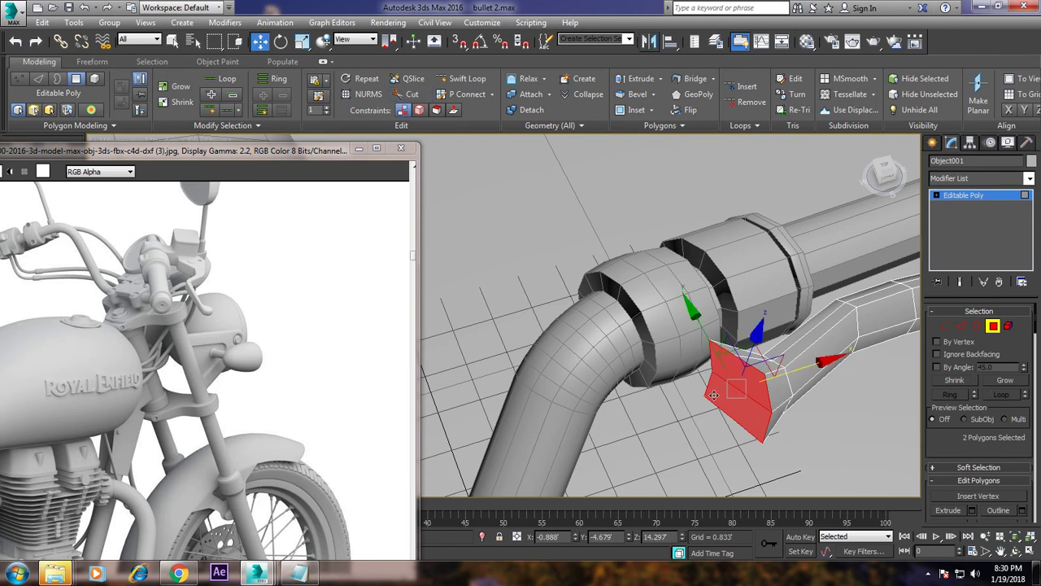
left_click(970, 510)
mouse_move(512, 340)
left_mouse_down()
mouse_move(512, 307)
mouse_move(515, 318)
left_mouse_up()
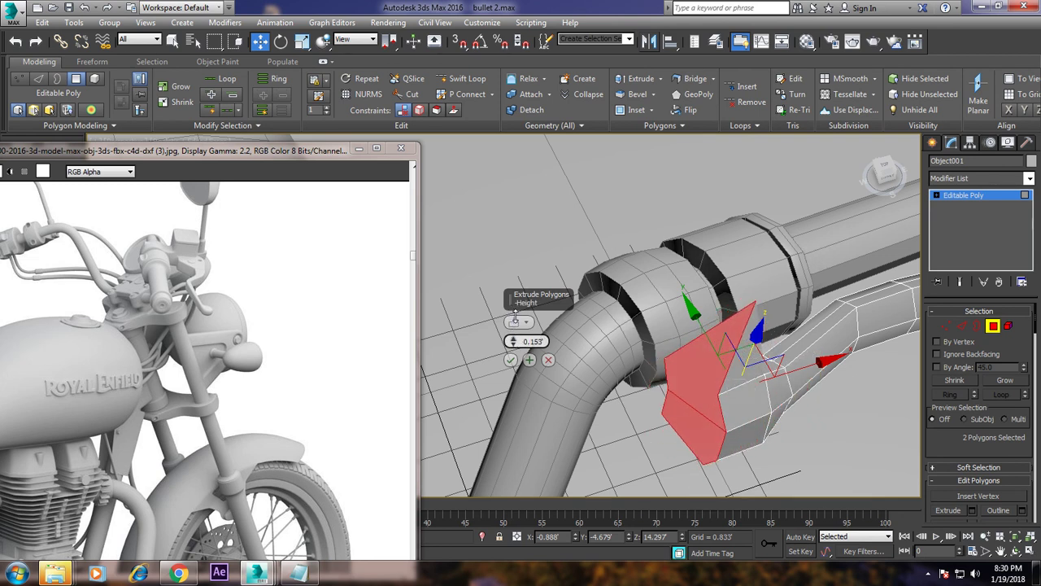
left_click(509, 359)
mouse_move(521, 366)
middle_mouse_down("alt")
mouse_move(732, 350)
mouse_move(729, 315)
middle_mouse_up("alt")
- Pull the bracket vertices to hug the grip clamp and rotate the lever back into position
key("1")
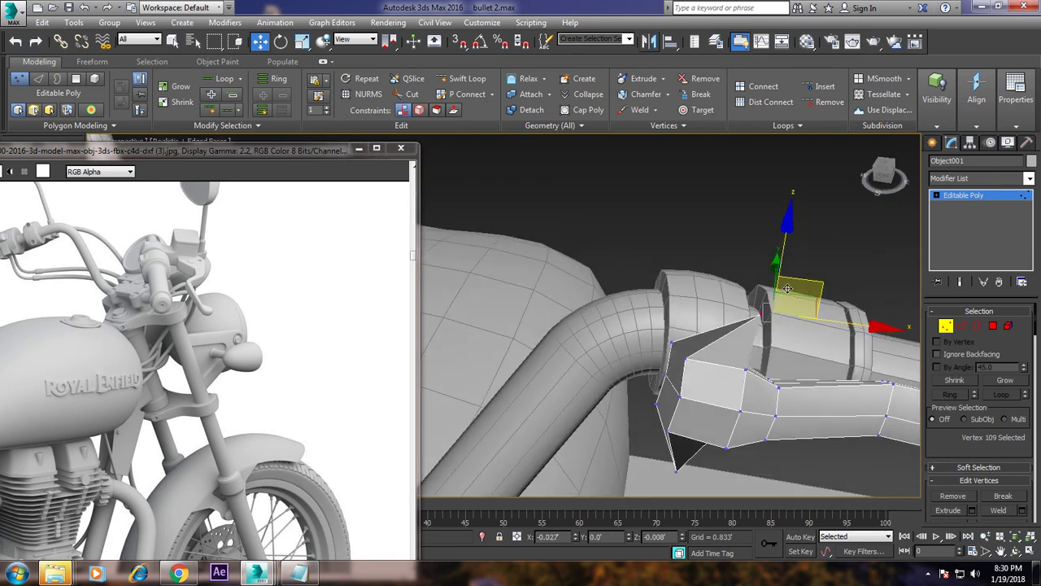
left_click_drag(788, 288, 731, 311)
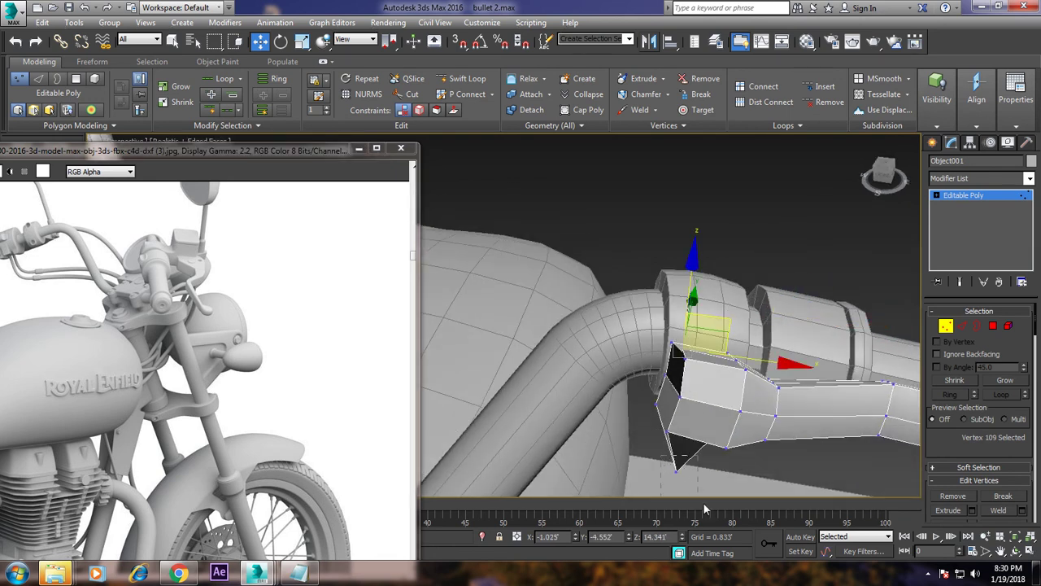
left_click(676, 469)
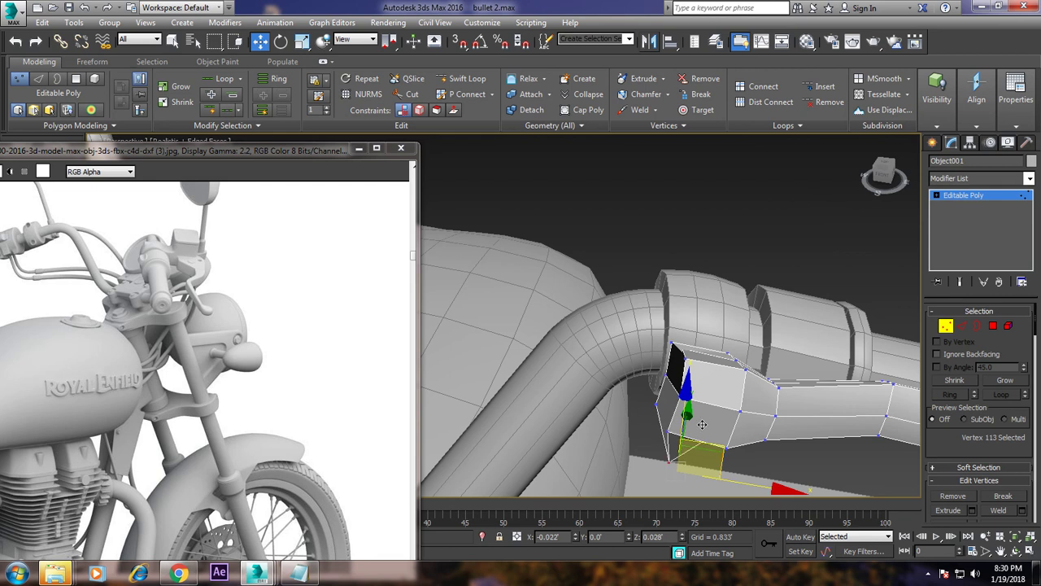
mouse_move(704, 399)
middle_mouse_down("alt")
mouse_move(692, 437)
mouse_move(871, 411)
mouse_move(832, 333)
mouse_move(813, 365)
mouse_move(832, 366)
middle_mouse_up("alt")
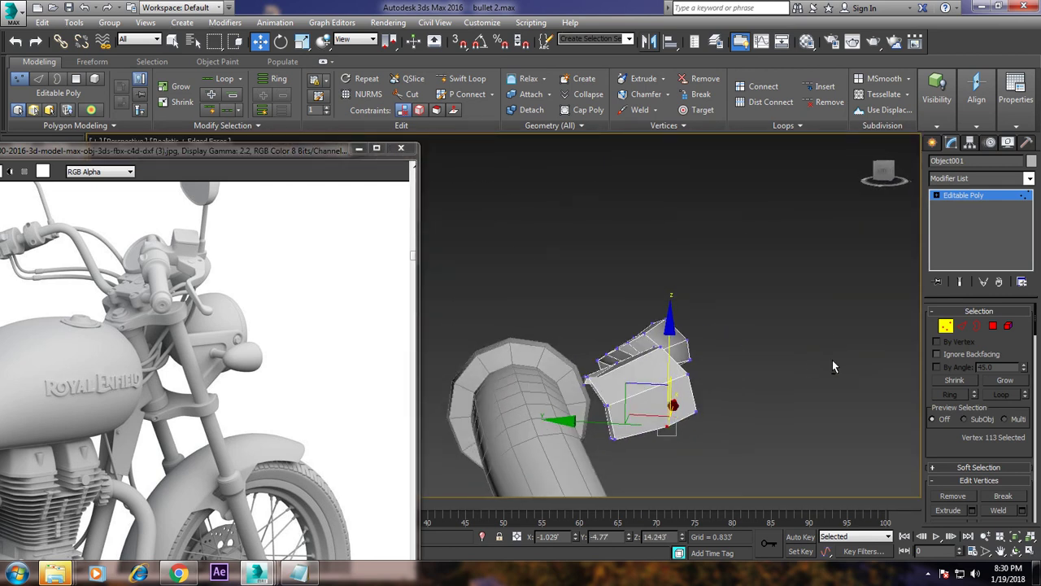
left_click(978, 196)
key("e")
left_click_drag(709, 309, 728, 329)
- Move the lever left toward the grip, viewing the handlebar tube lengthwise
key("w")
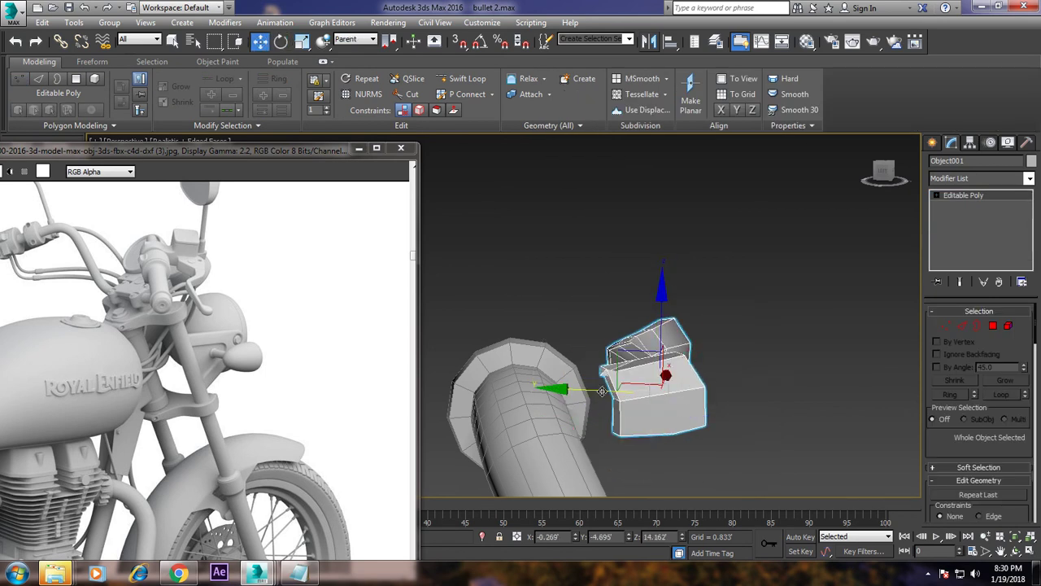
left_click_drag(601, 391, 587, 388)
mouse_move(647, 316)
middle_mouse_down("alt")
mouse_move(753, 414)
mouse_move(623, 388)
mouse_move(657, 373)
mouse_move(653, 383)
middle_mouse_up("alt")
scroll(753, 414, "down", 5)
scroll(623, 388, "up", 5)
scroll(657, 372, "up", 3)
scroll(653, 382, "up", 5)
scroll(621, 347, "down", 2)
middle_click_drag(621, 347, 598, 373, "alt")
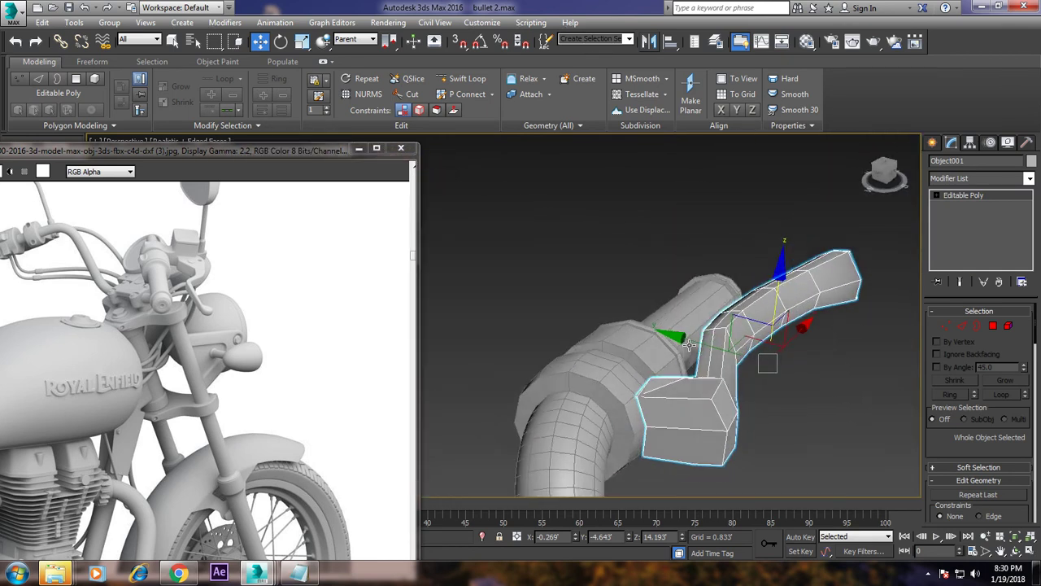
- Attach the curved lever to the grip object with its switch housing
left_click(598, 372)
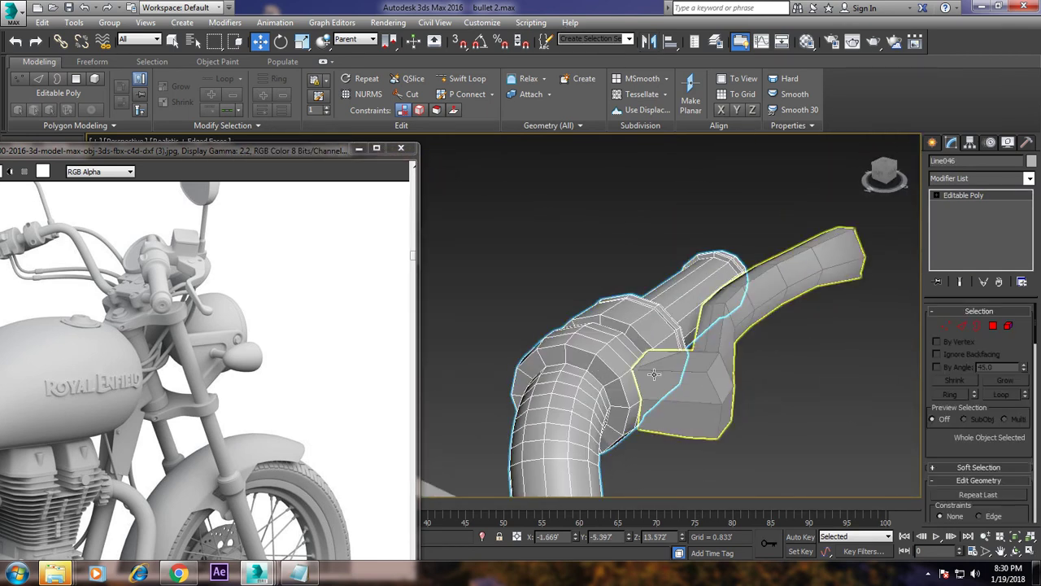
scroll(953, 456, "down", 3)
scroll(964, 465, "down", 2)
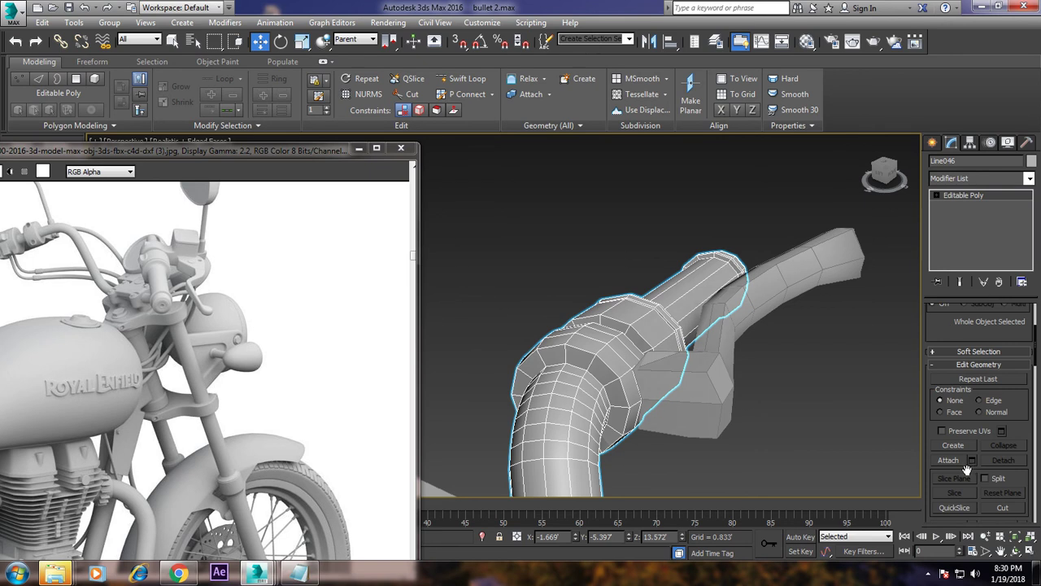
left_click(951, 464)
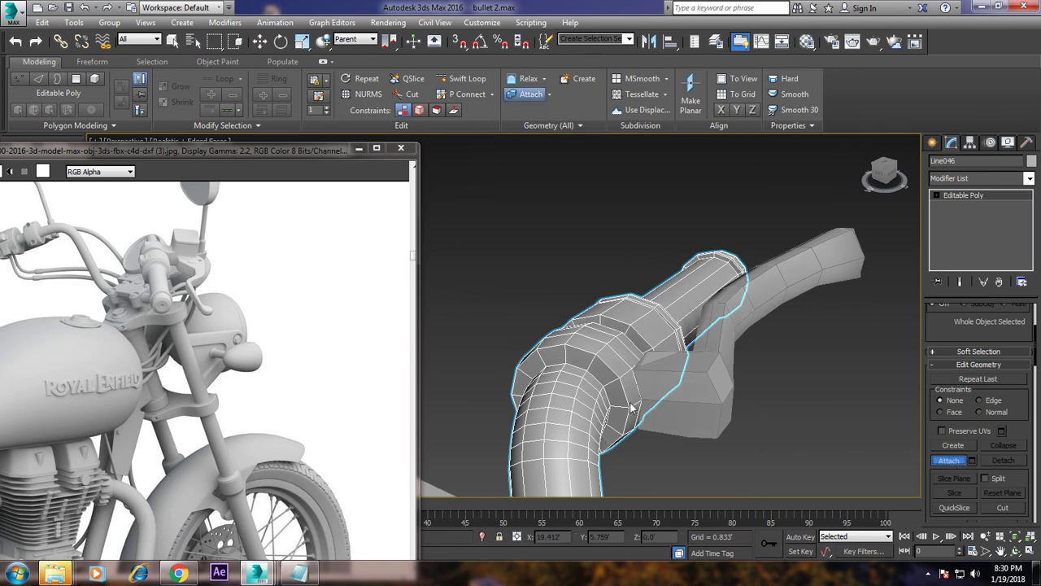
left_click(683, 391)
- Bridge the bracket box's facing polygons onto the switch housing's facing polygons
mouse_move(697, 391)
middle_mouse_down("alt")
mouse_move(642, 423)
mouse_move(781, 429)
mouse_move(797, 419)
mouse_move(781, 420)
middle_mouse_up("alt")
key("4")
left_click(809, 418)
left_click(813, 423, "ctrl")
left_click(787, 417, "ctrl")
left_click(789, 424, "ctrl")
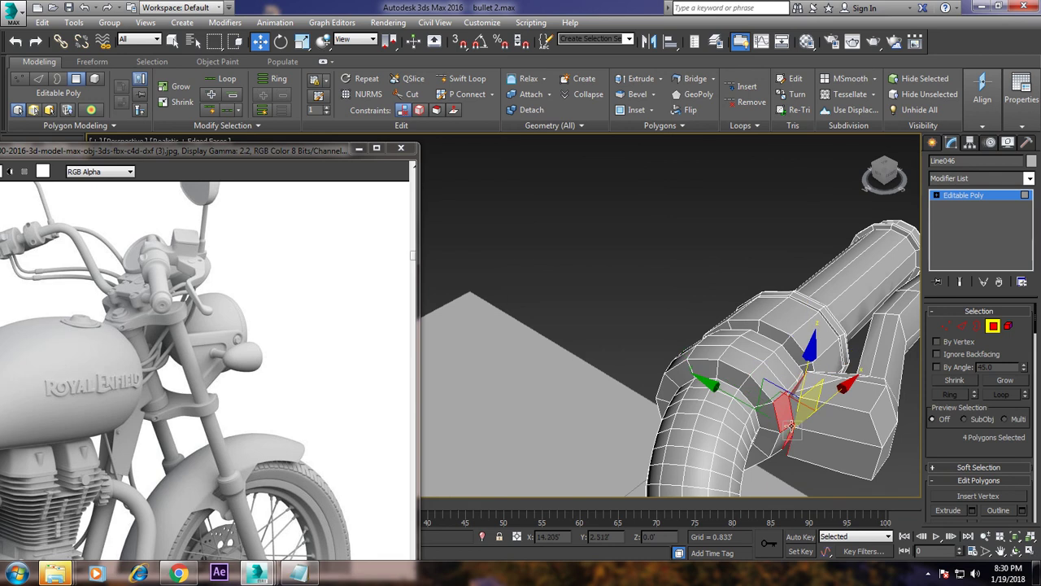
mouse_move(788, 433)
middle_mouse_down("alt")
mouse_move(823, 440)
mouse_move(814, 413)
mouse_move(850, 419)
middle_mouse_up("alt")
scroll(958, 348, "down", 3)
left_click(949, 439)
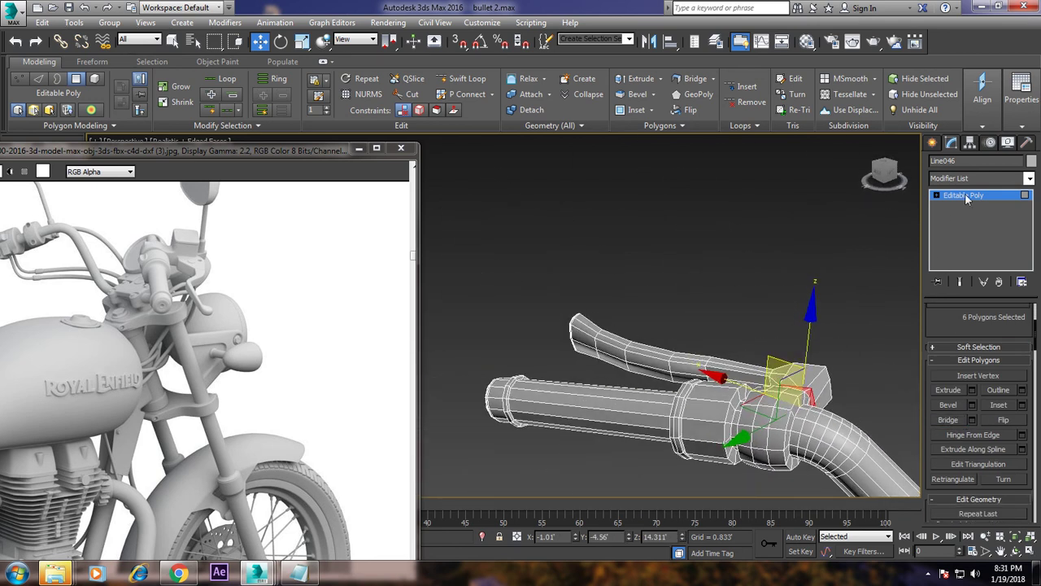
- Leave polygon editing and deselect the handlebar, viewing the whole handlebar
middle_click_drag(692, 356, 736, 337, "alt")
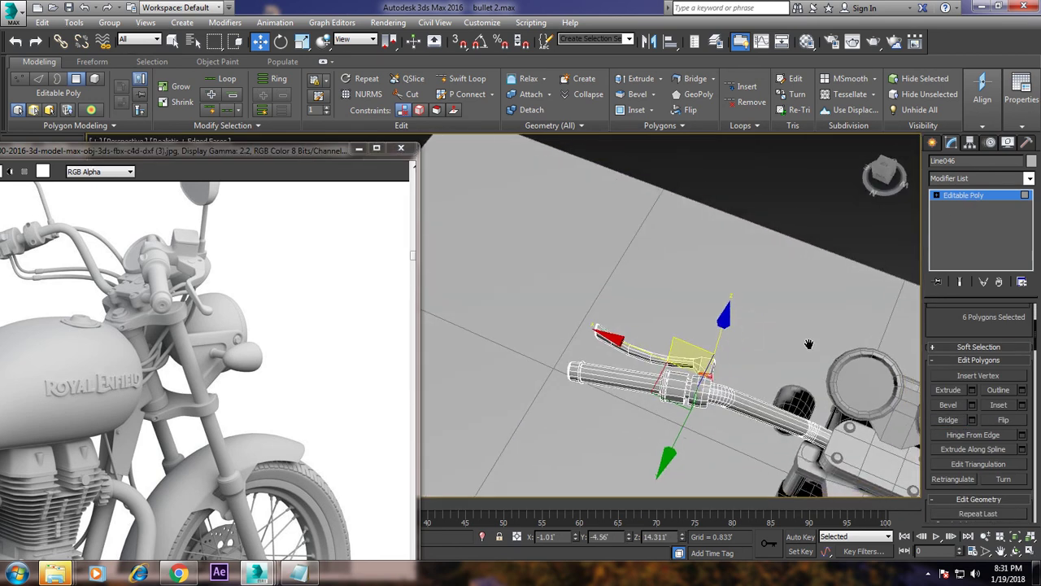
left_click(958, 196)
left_click(691, 274)
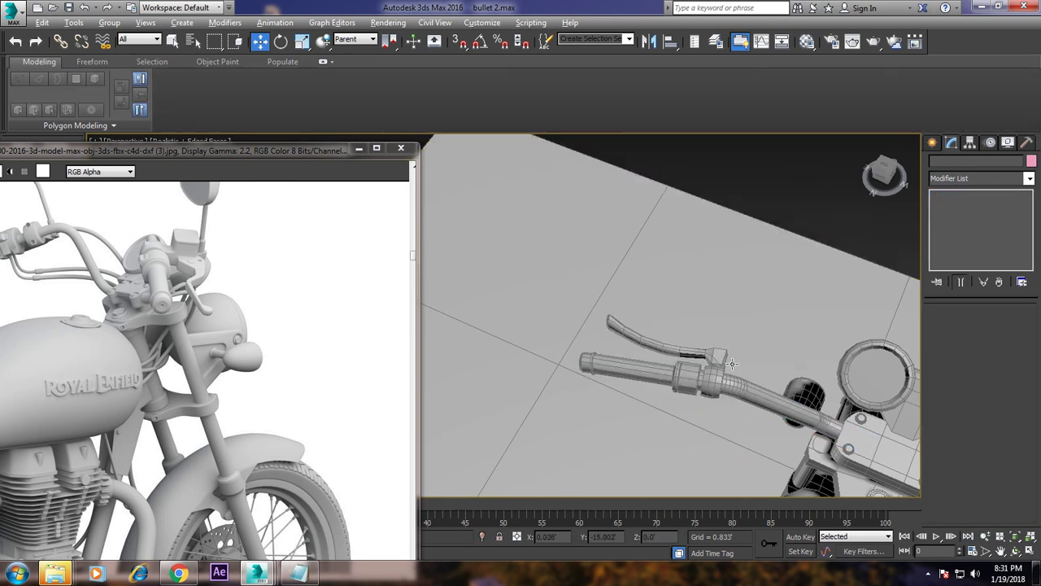
- Inspect the modelled front wheel and pan the reference render to the engine and wheel
scroll(733, 385, "up", 5)
scroll(706, 368, "down", 5)
mouse_move(706, 368)
middle_mouse_down("alt")
mouse_move(779, 367)
mouse_move(736, 377)
mouse_move(789, 298)
mouse_move(804, 313)
mouse_move(790, 323)
mouse_move(788, 371)
mouse_move(770, 388)
middle_mouse_up("alt")
scroll(789, 323, "up", 3)
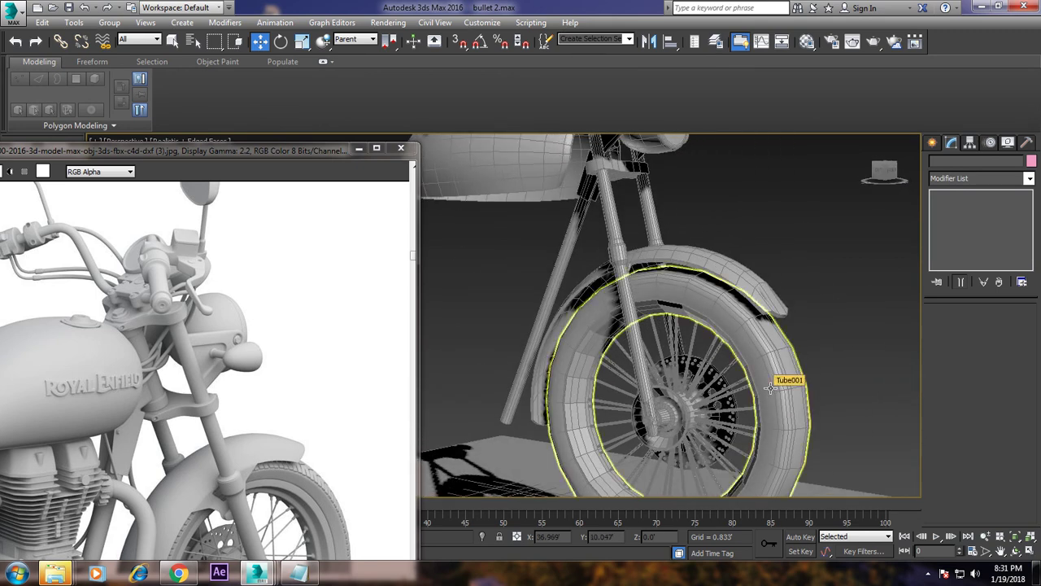
left_click(749, 351)
middle_click_drag(749, 351, 812, 358, "alt")
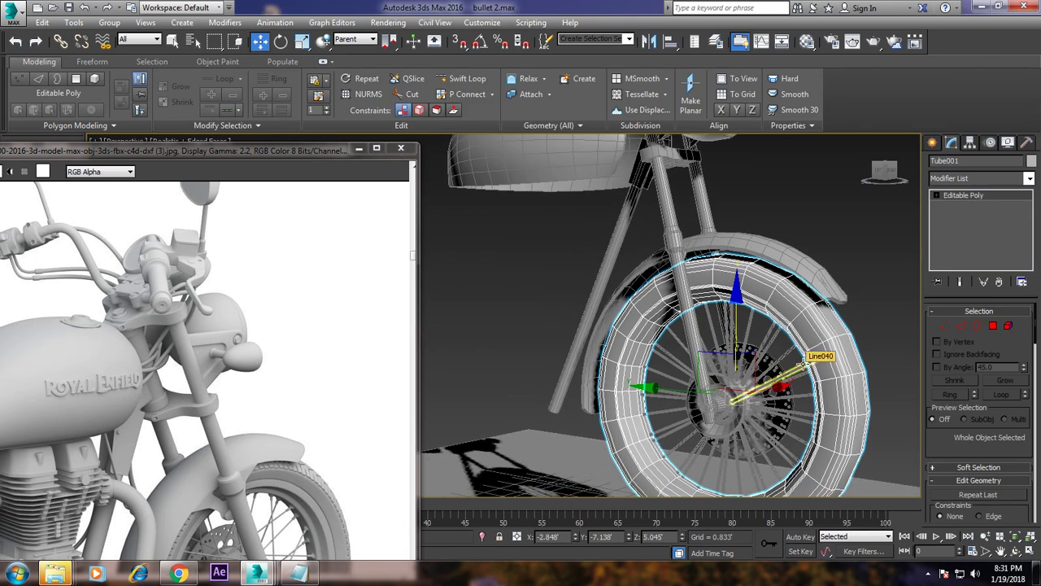
mouse_move(806, 366)
middle_mouse_down("alt")
mouse_move(844, 381)
mouse_move(795, 386)
mouse_move(811, 390)
mouse_move(816, 301)
mouse_move(742, 360)
mouse_move(778, 287)
mouse_move(742, 343)
mouse_move(736, 386)
middle_mouse_up("alt")
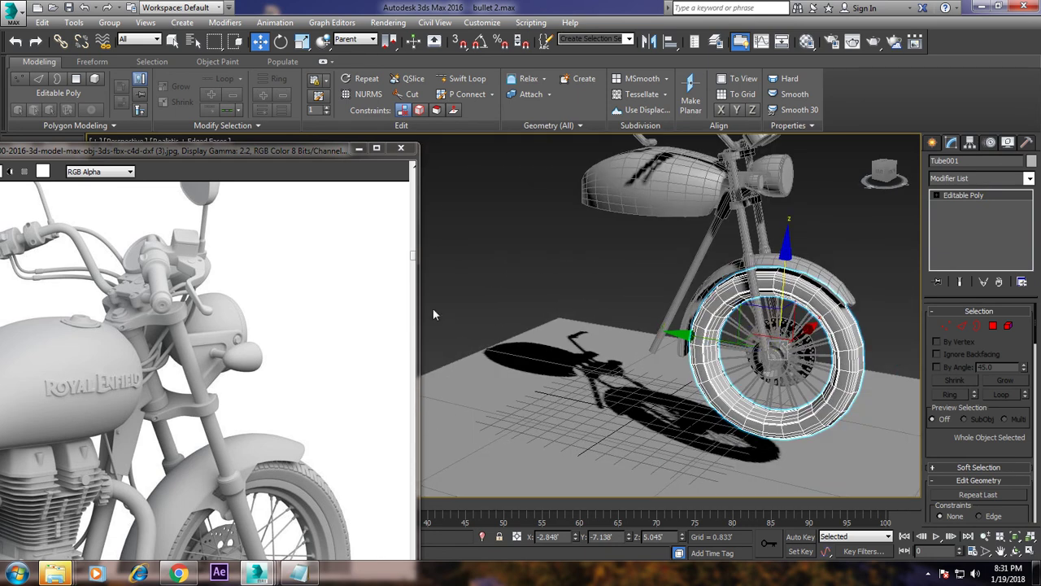
middle_click_drag(217, 456, 255, 309)
mouse_move(209, 149)
left_mouse_down()
mouse_move(209, 138)
mouse_move(279, 121)
left_mouse_up()
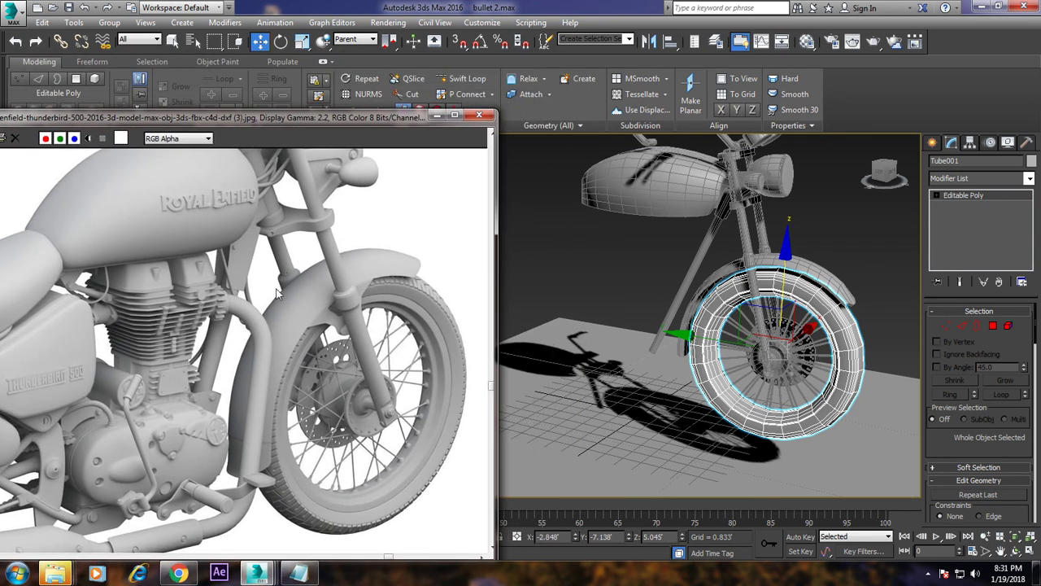
- Bring up the full-colour (2).jpg render and pan it to the engine and front fork
mouse_move(217, 118)
left_mouse_down()
mouse_move(278, 104)
mouse_move(263, 8)
left_mouse_up()
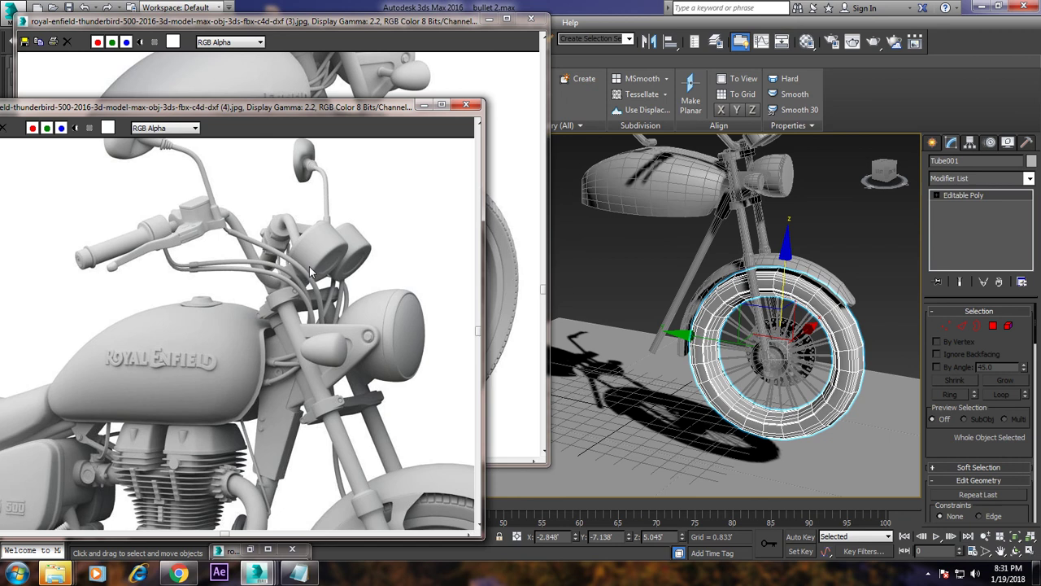
middle_click_drag(273, 441, 366, 363)
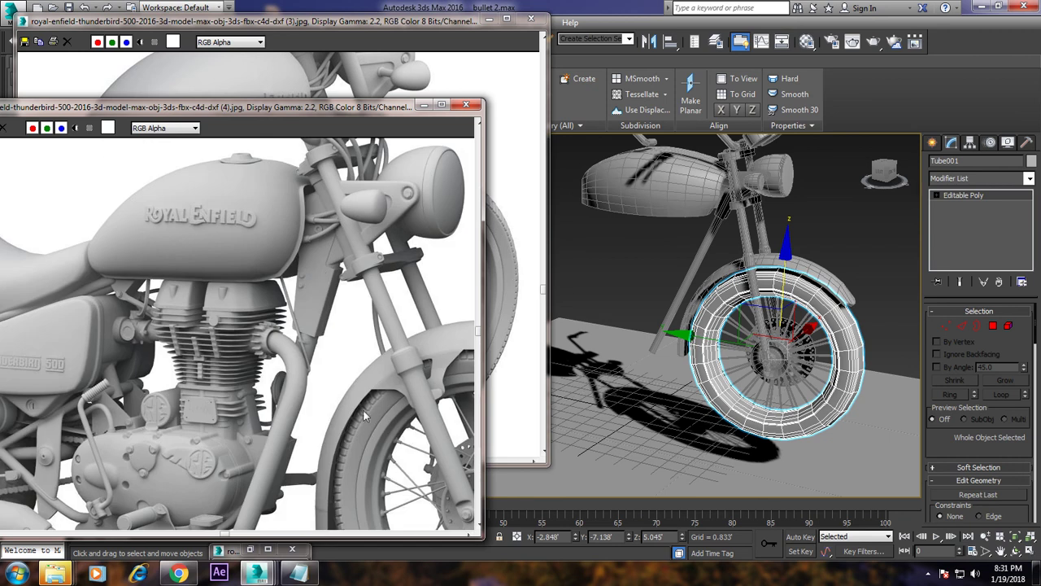
left_click(256, 549)
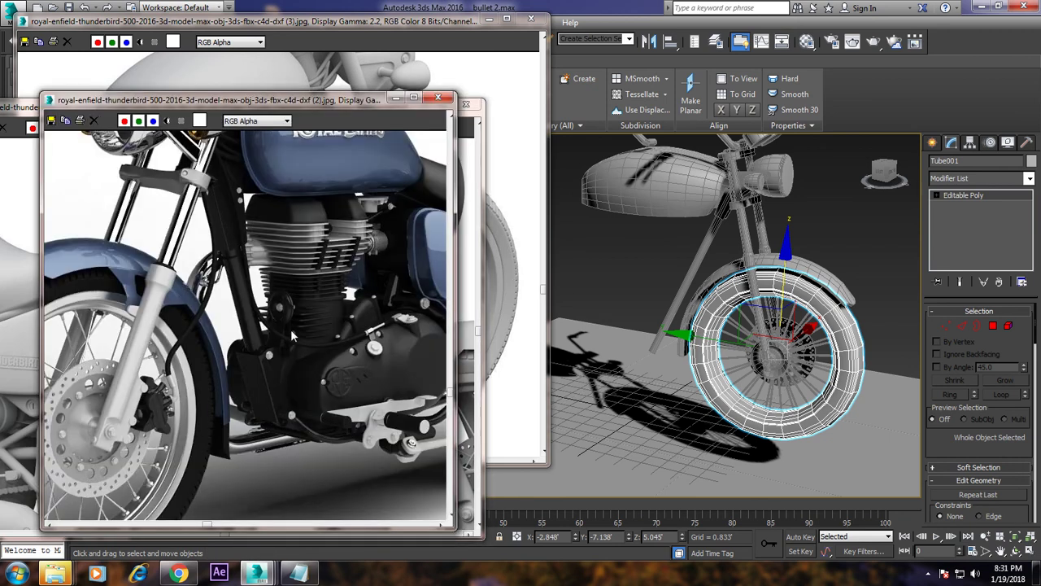
middle_click_drag(339, 326, 318, 339)
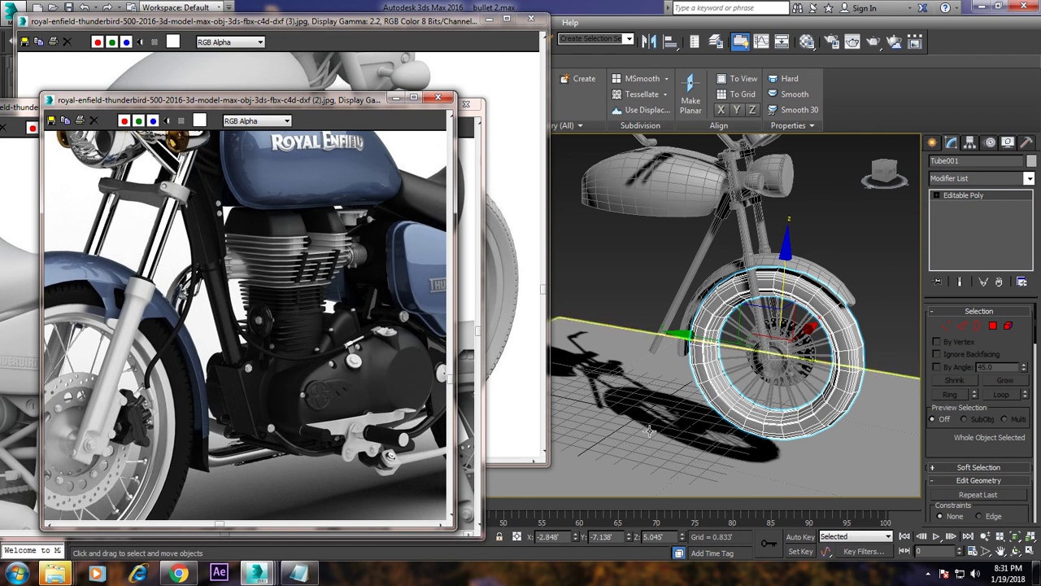
- Add the closing lines 'Thanks for watching..' and 'Continue to part 6' to the notes
left_click(297, 573)
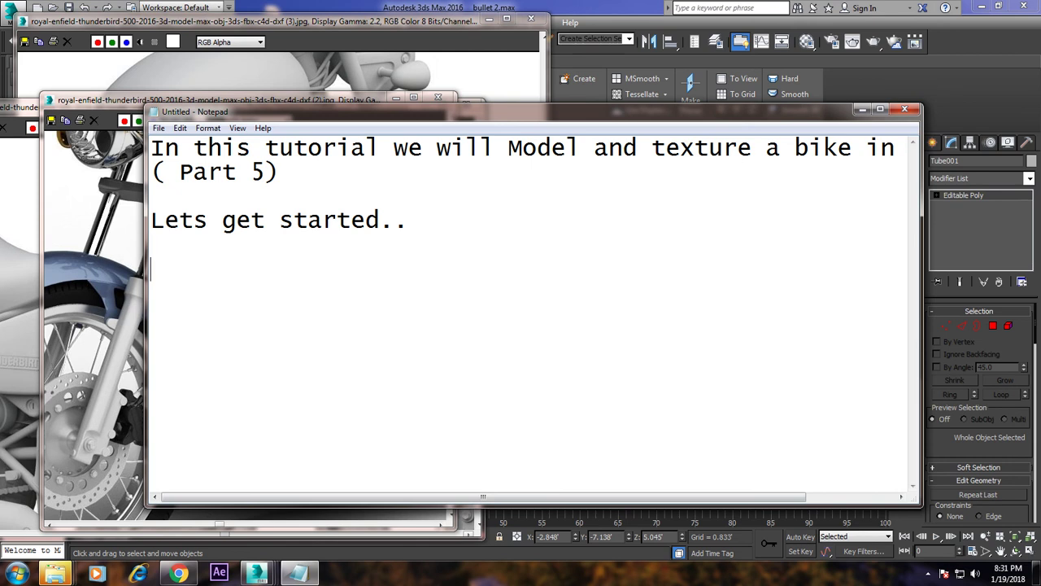
type("Thanks for watching..")
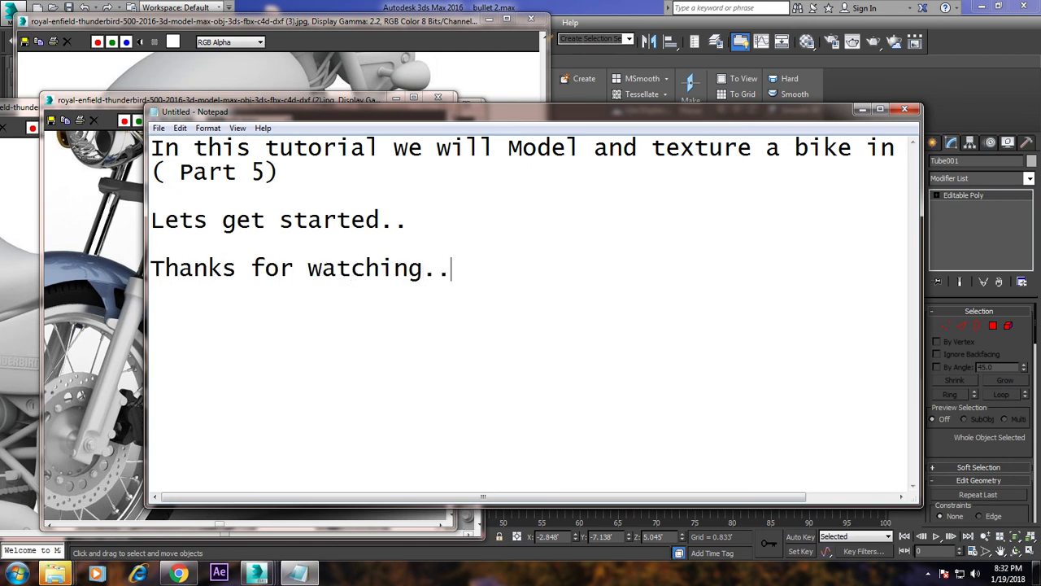
type("  Continue to part 6")
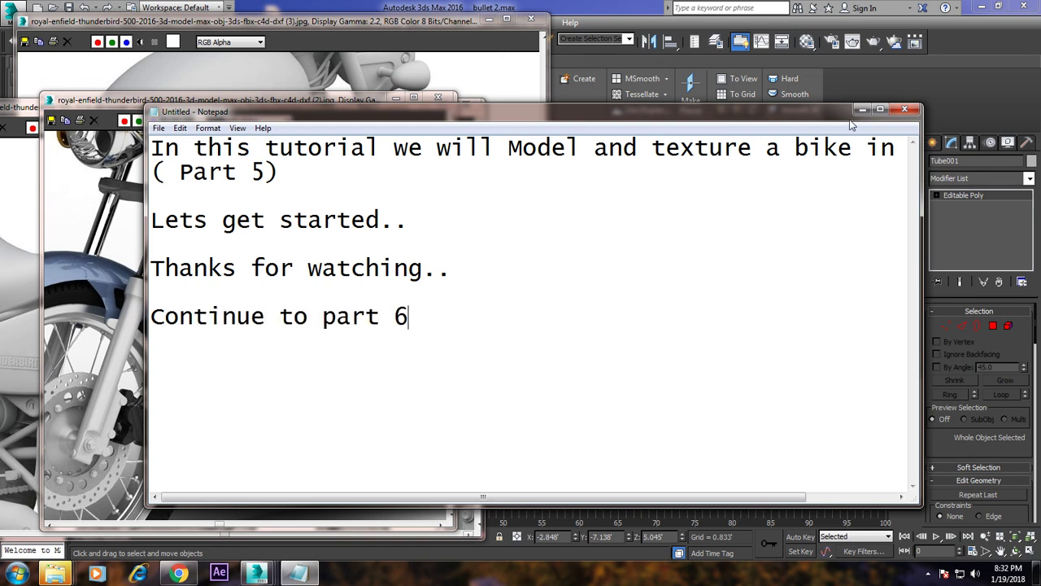